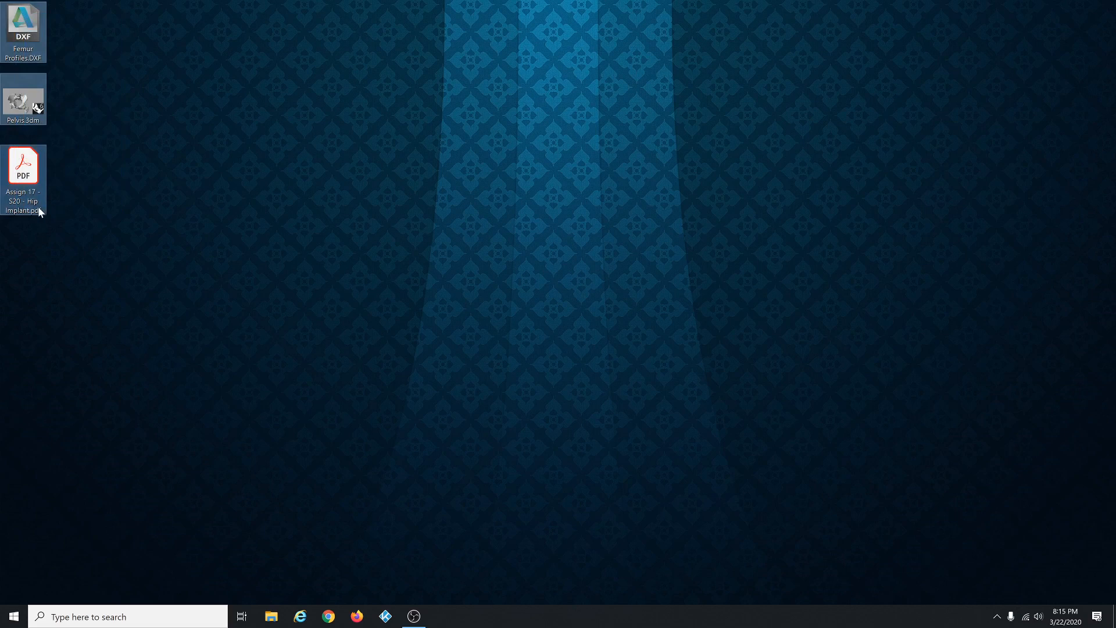
Open the assignment PDF "Assign 17 - S20 - Hip Implant.pdf" from the desktop and move its window to the second monitor.
{"action": "left_click", "coordinate": [29, 174]}
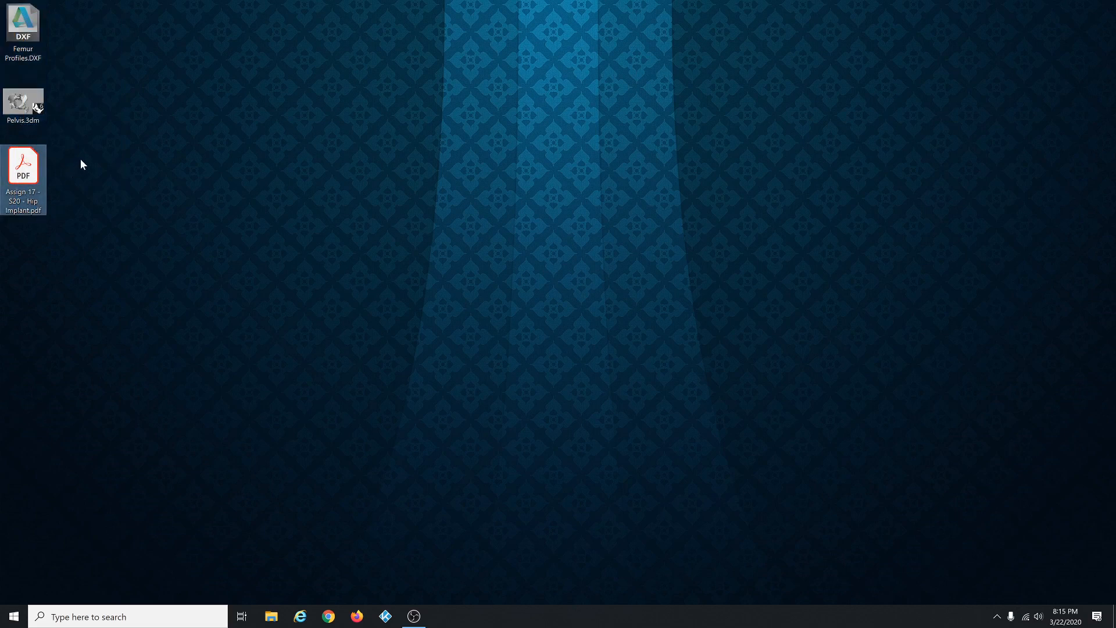
{"action": "double_click", "coordinate": [33, 170]}
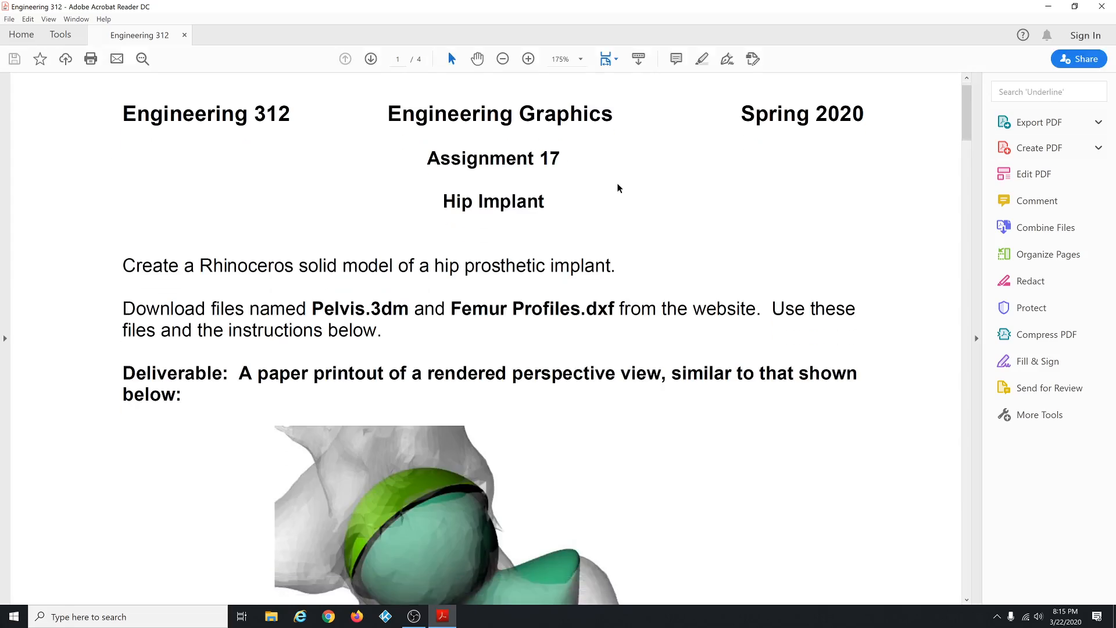
{"action": "scroll", "coordinate": [619, 187], "scroll_direction": "down", "scroll_amount": 1}
{"action": "left_click_drag", "start_coordinate": [967, 120], "coordinate": [936, 93]}
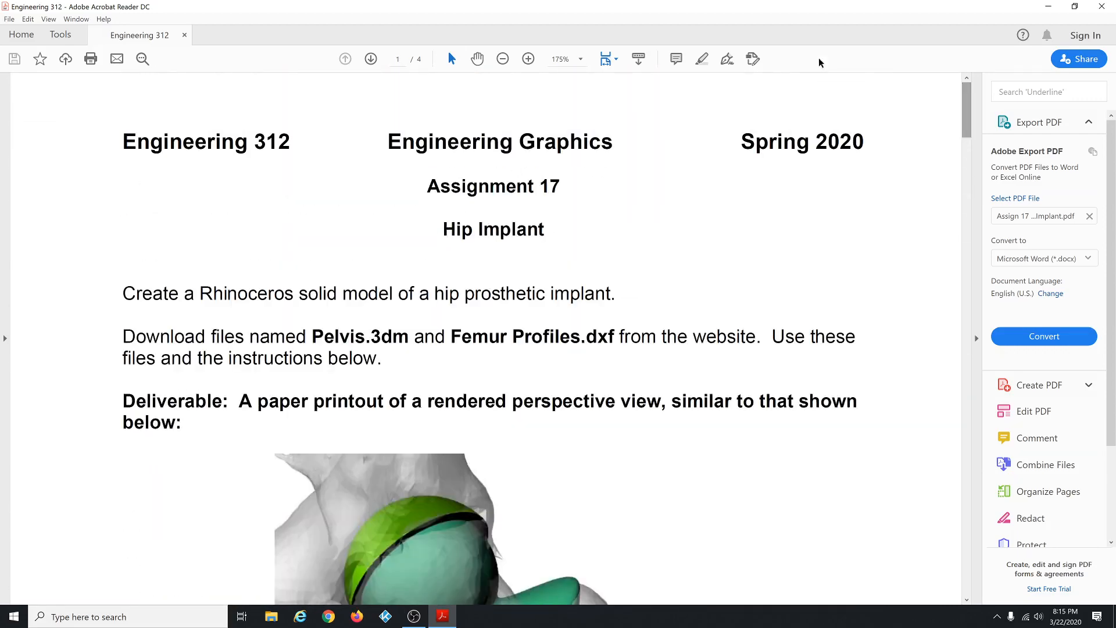
{"action": "left_click_drag", "start_coordinate": [538, 9], "coordinate": [1115, 314]}
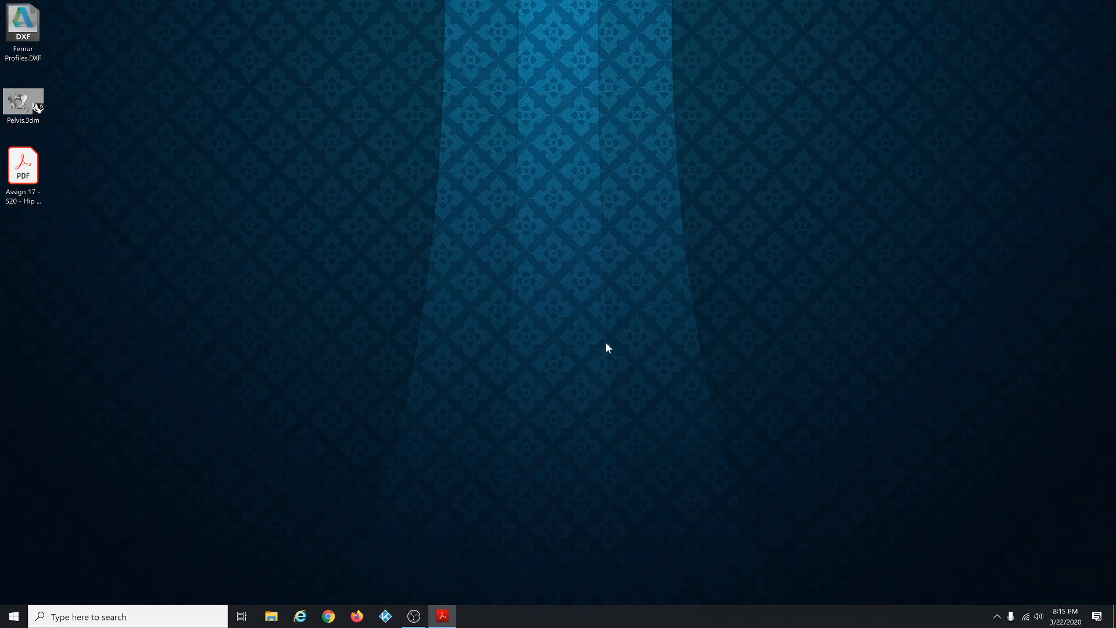
Launch Rhinoceros 6 and dismiss the plug-in installation report.
{"action": "left_click", "coordinate": [25, 111]}
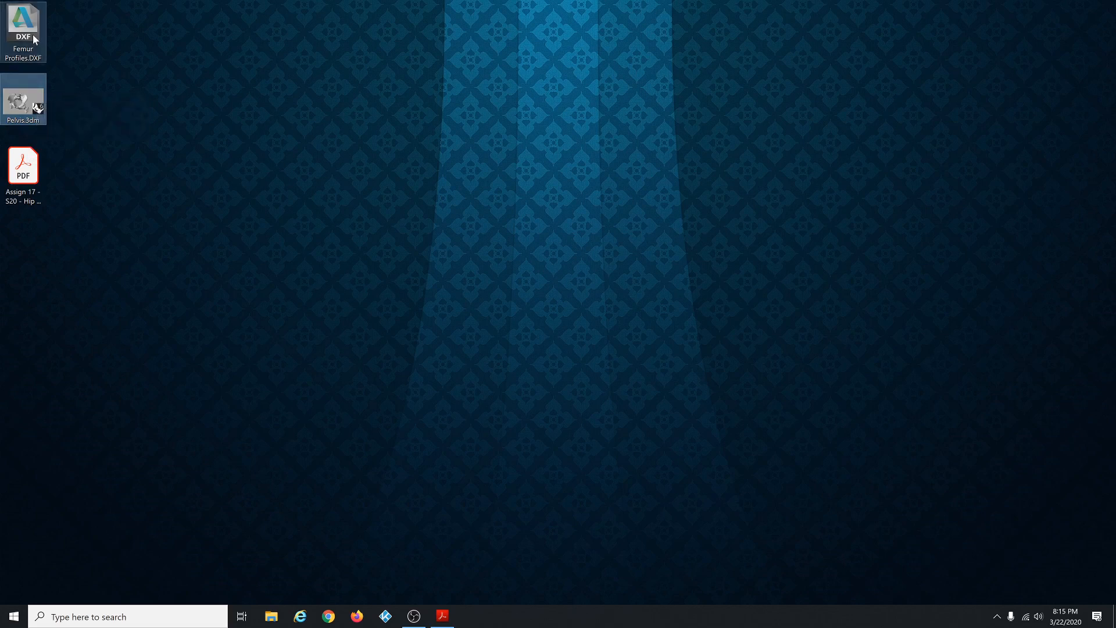
{"action": "left_click", "coordinate": [39, 53]}
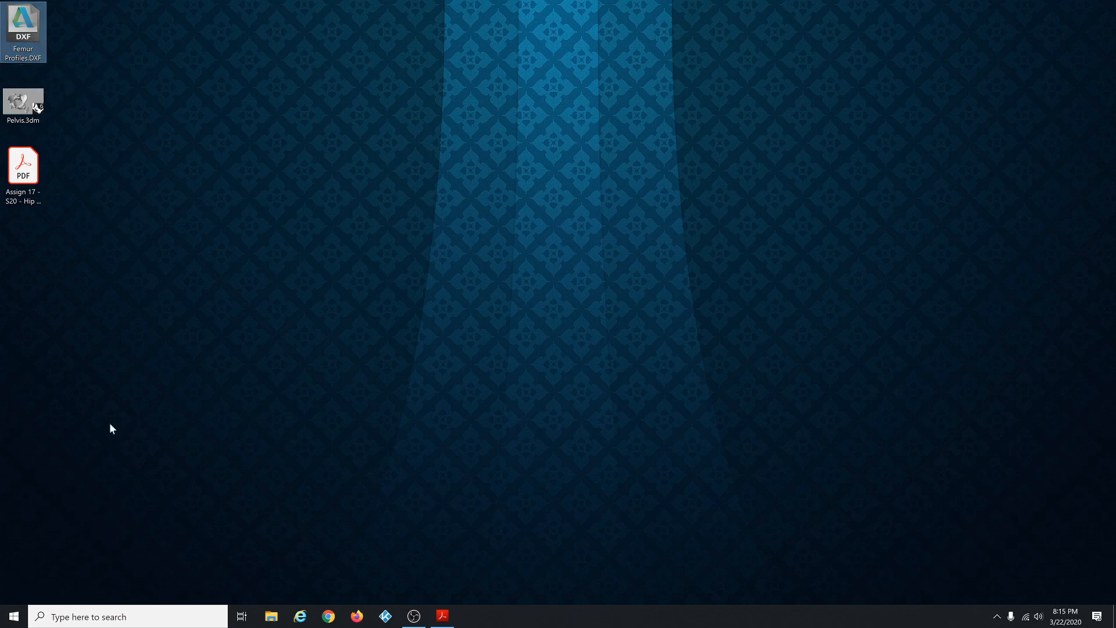
{"action": "key", "text": "super"}
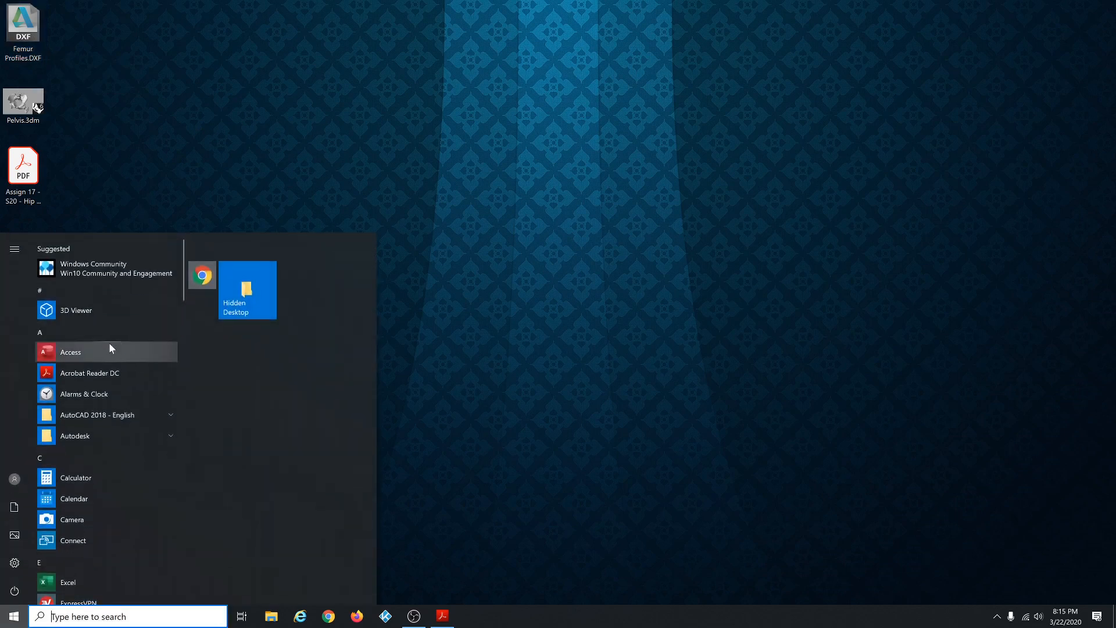
{"action": "type", "text": "r"}
{"action": "left_click", "coordinate": [98, 298]}
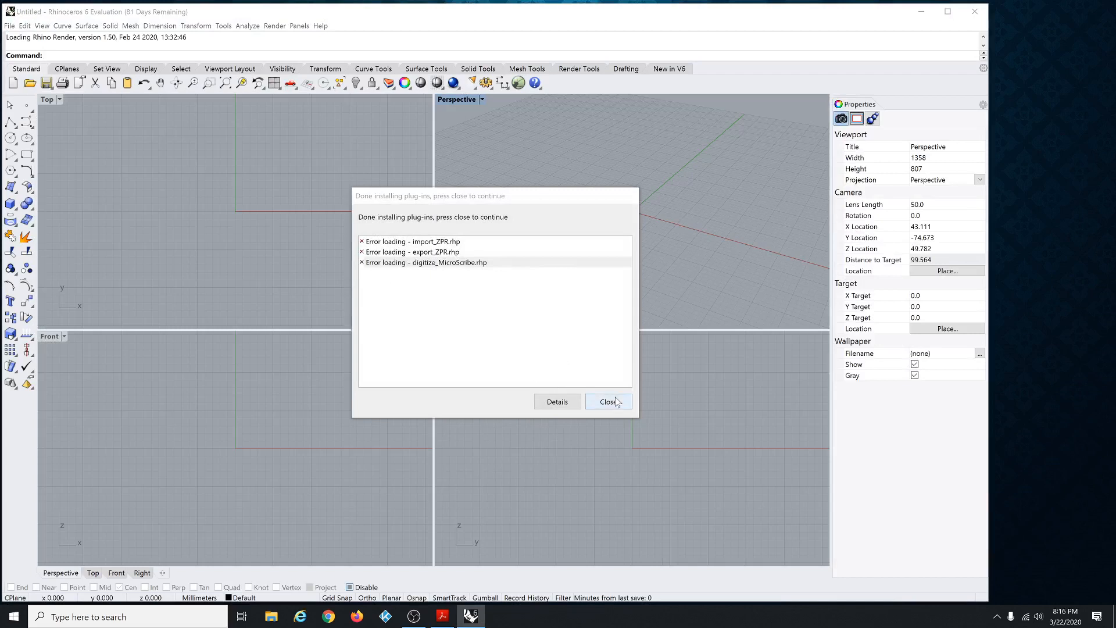
{"action": "left_click", "coordinate": [622, 401]}
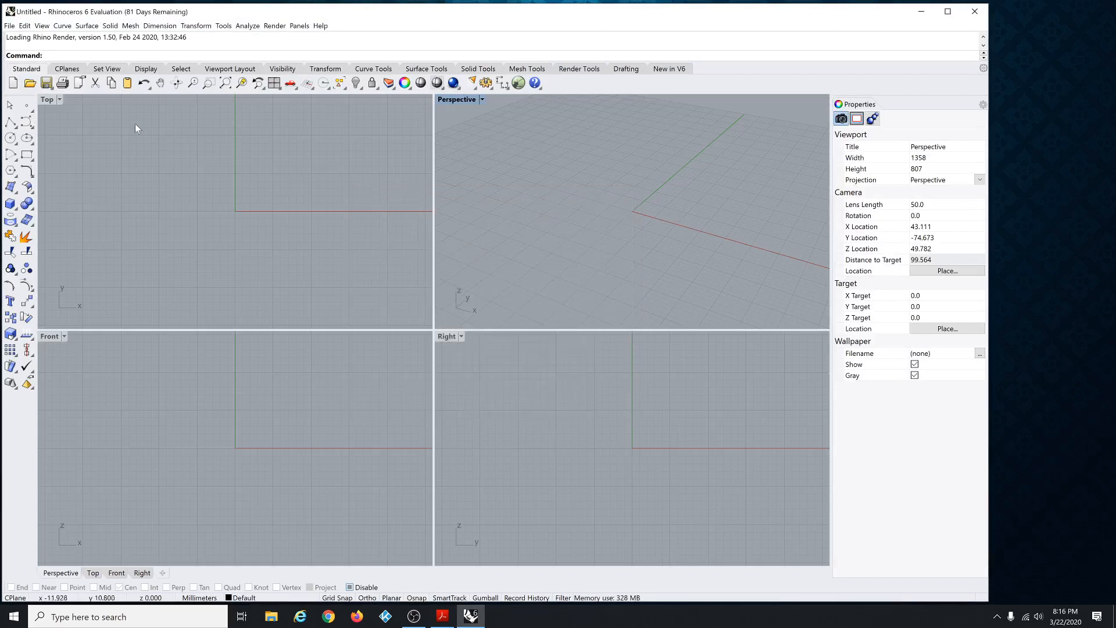
Open the model Pelvis.3dm from the Desktop folder.
{"action": "left_click", "coordinate": [11, 27]}
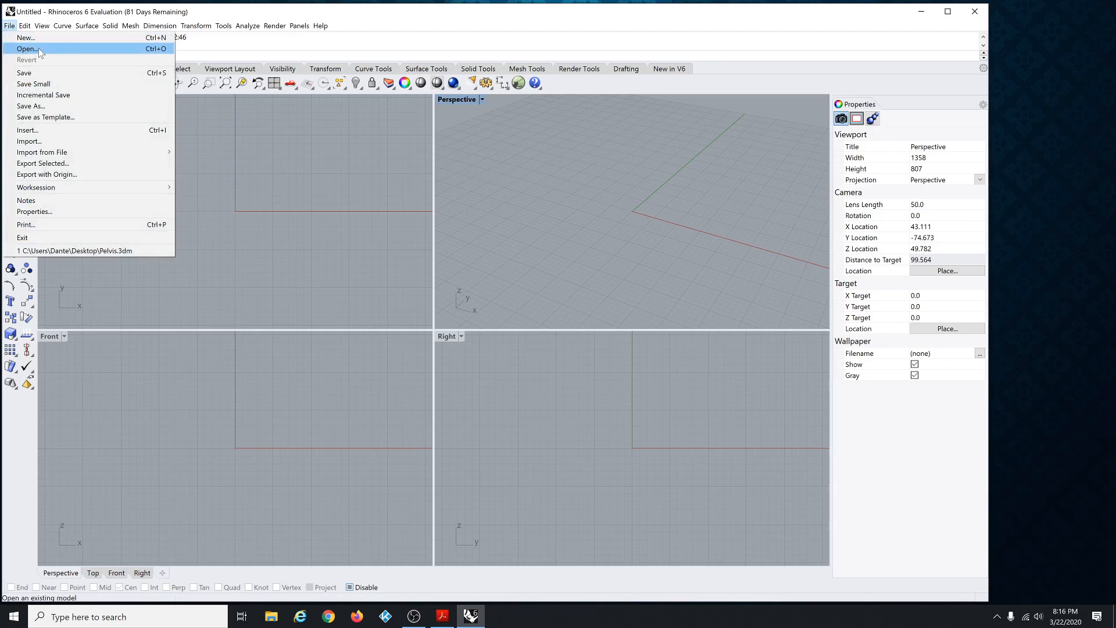
{"action": "left_click", "coordinate": [39, 51]}
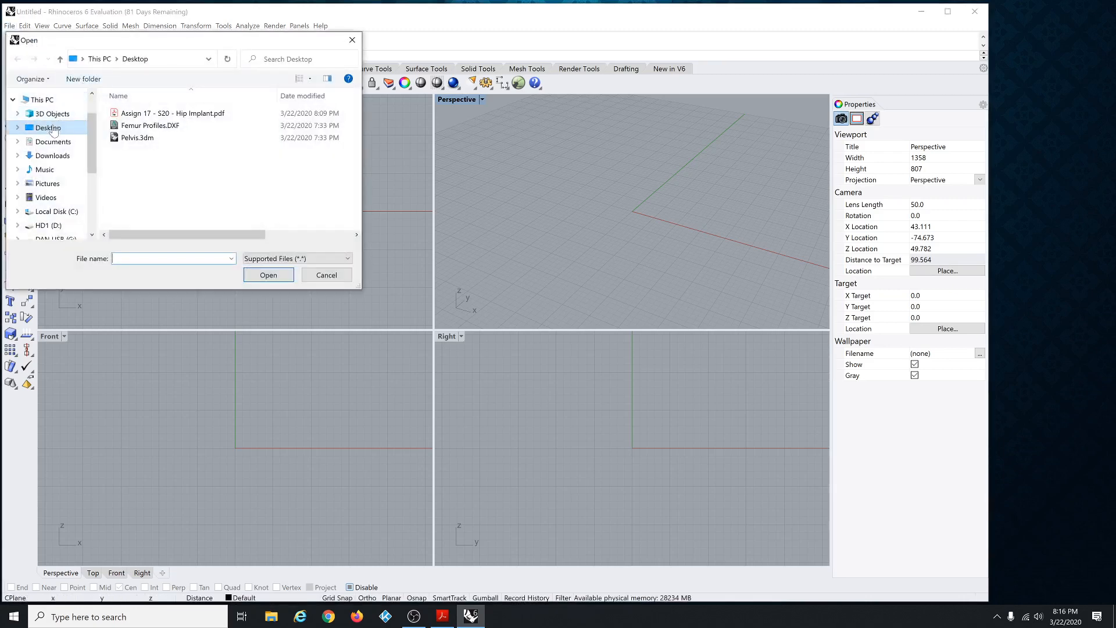
{"action": "left_click", "coordinate": [140, 138]}
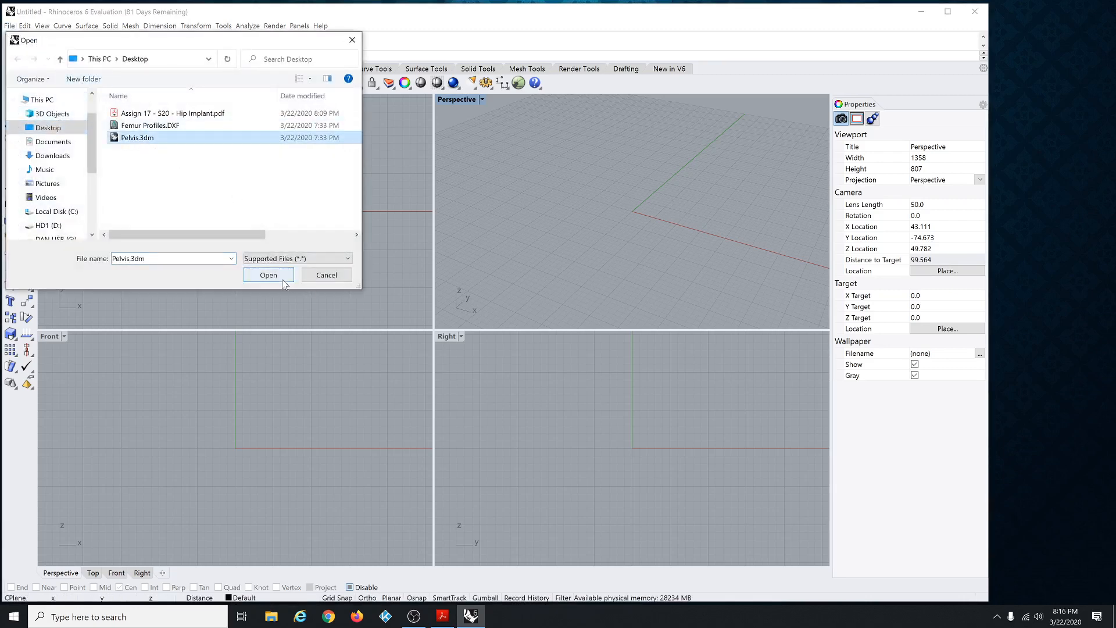
{"action": "left_click", "coordinate": [283, 278]}
Examine the pelvis and its mesh triangles using Wireframe display in the Perspective viewport, and return that viewport to Ghosted display.
{"action": "scroll", "coordinate": [526, 222], "scroll_direction": "down", "scroll_amount": 1}
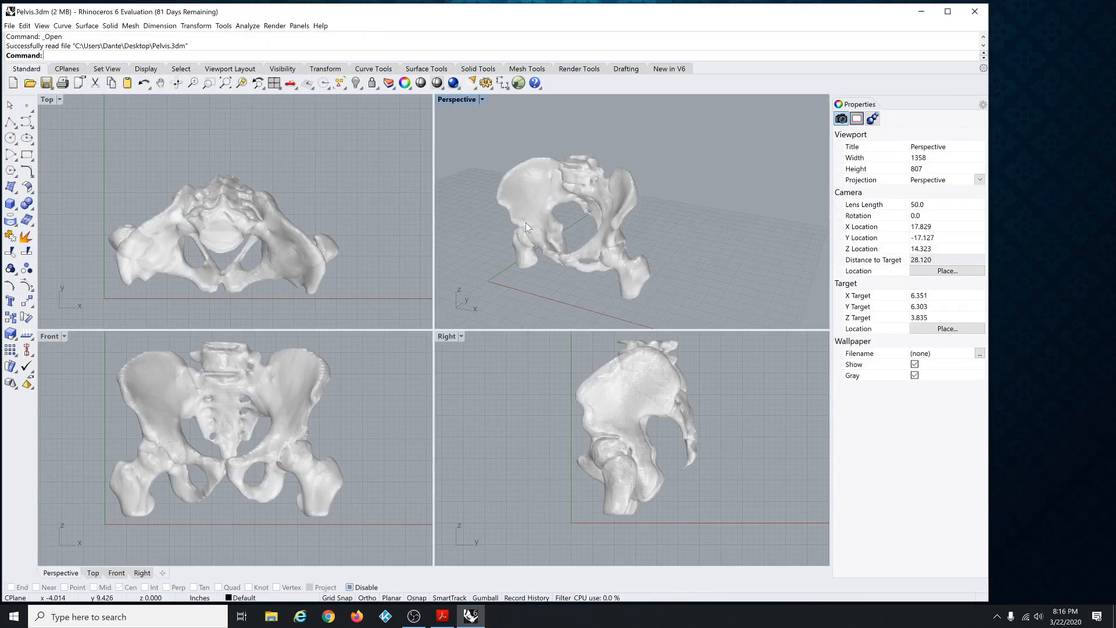
{"action": "scroll", "coordinate": [525, 222], "scroll_direction": "up", "scroll_amount": 2}
{"action": "scroll", "coordinate": [511, 222], "scroll_direction": "down", "scroll_amount": 2}
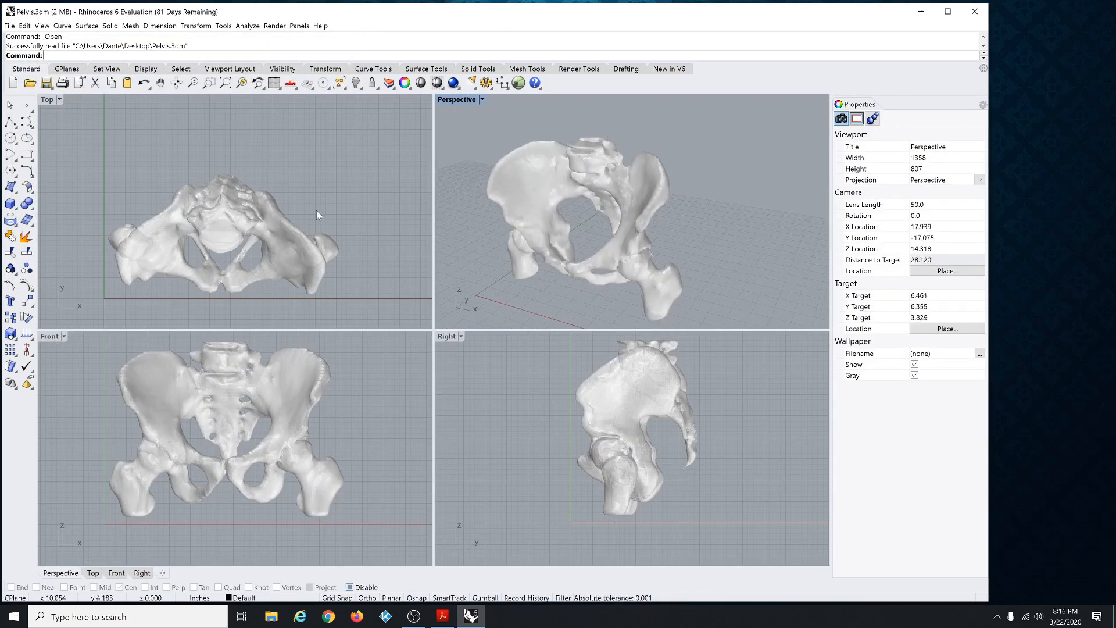
{"action": "scroll", "coordinate": [314, 200], "scroll_direction": "up", "scroll_amount": 1}
{"action": "scroll", "coordinate": [257, 266], "scroll_direction": "up", "scroll_amount": 2}
{"action": "scroll", "coordinate": [257, 267], "scroll_direction": "down", "scroll_amount": 1}
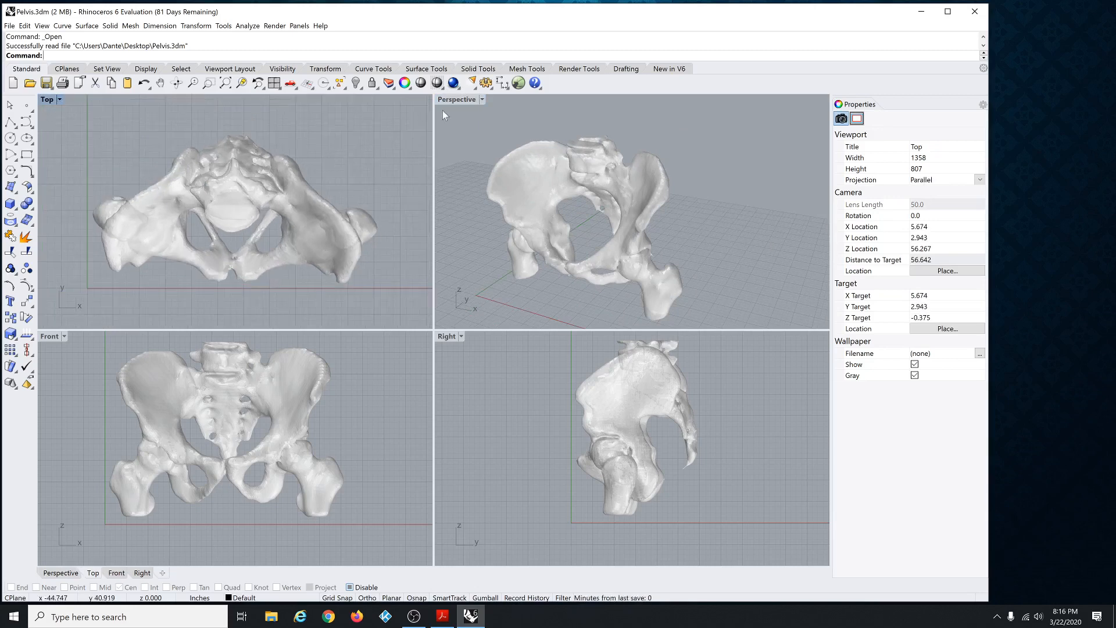
{"action": "left_click", "coordinate": [485, 100]}
{"action": "left_click", "coordinate": [473, 122]}
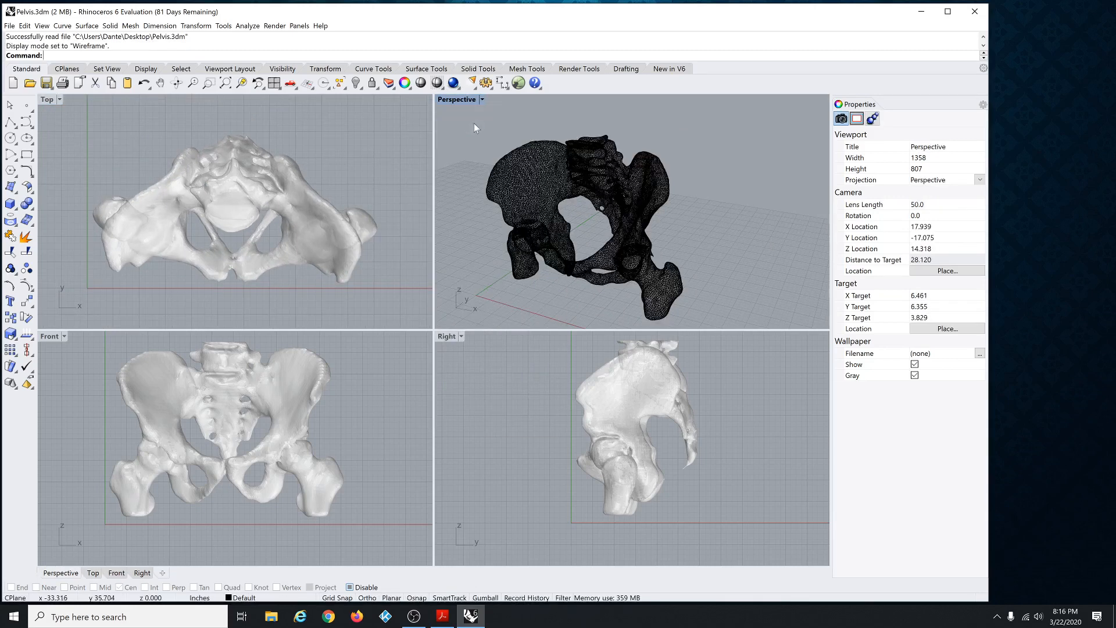
{"action": "scroll", "coordinate": [553, 175], "scroll_direction": "up", "scroll_amount": 10}
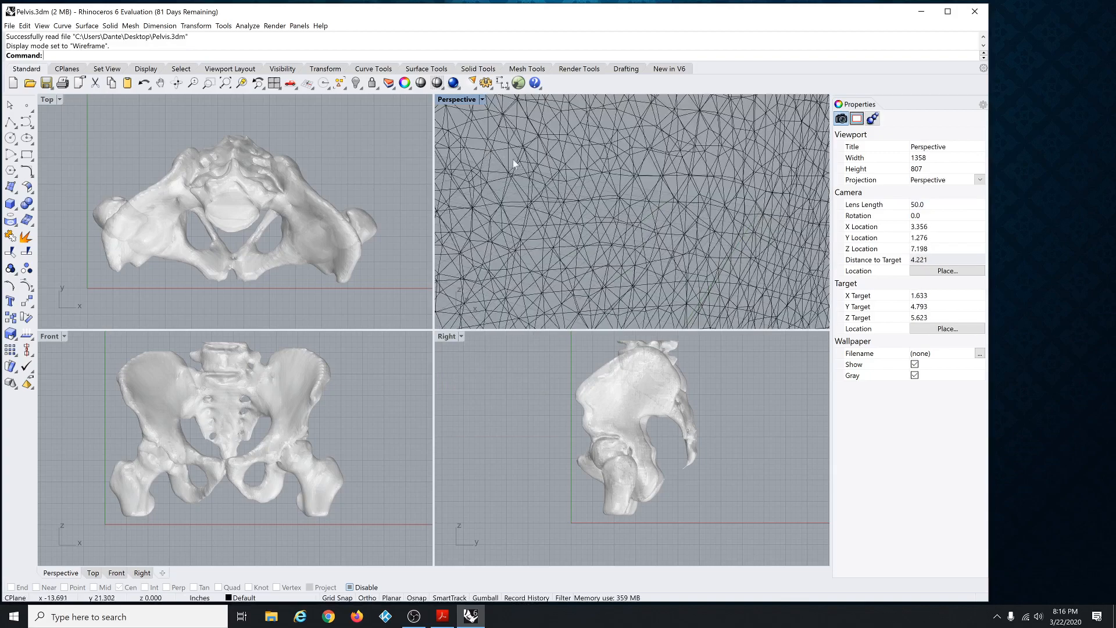
{"action": "right_click_drag", "start_coordinate": [513, 159], "coordinate": [579, 211], "text": "shift"}
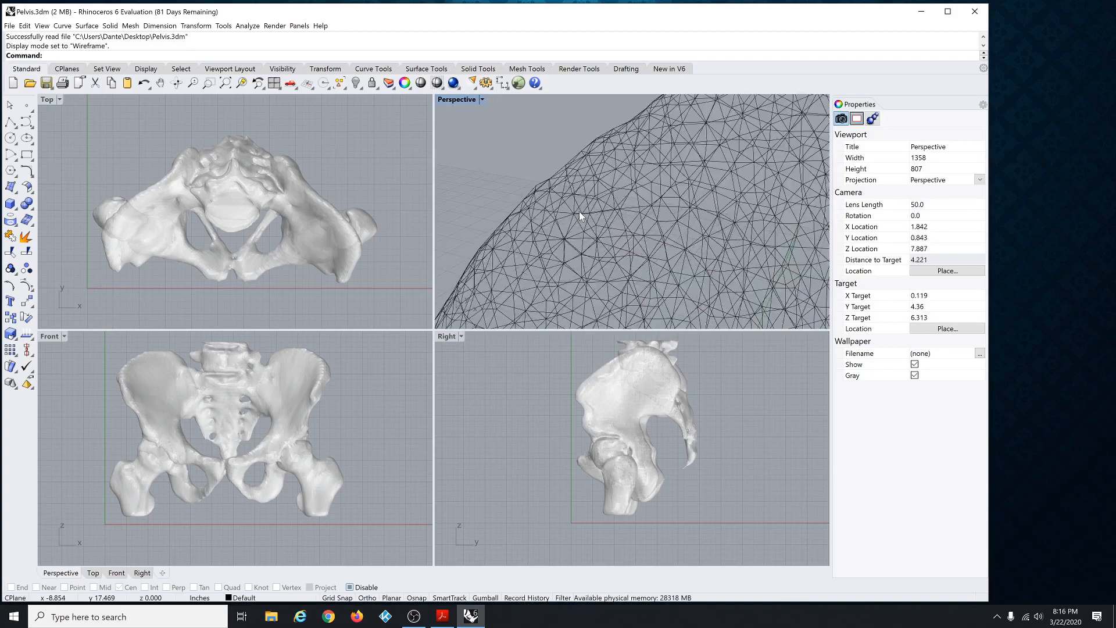
{"action": "scroll", "coordinate": [559, 212], "scroll_direction": "up", "scroll_amount": 4}
{"action": "scroll", "coordinate": [529, 179], "scroll_direction": "down", "scroll_amount": 20}
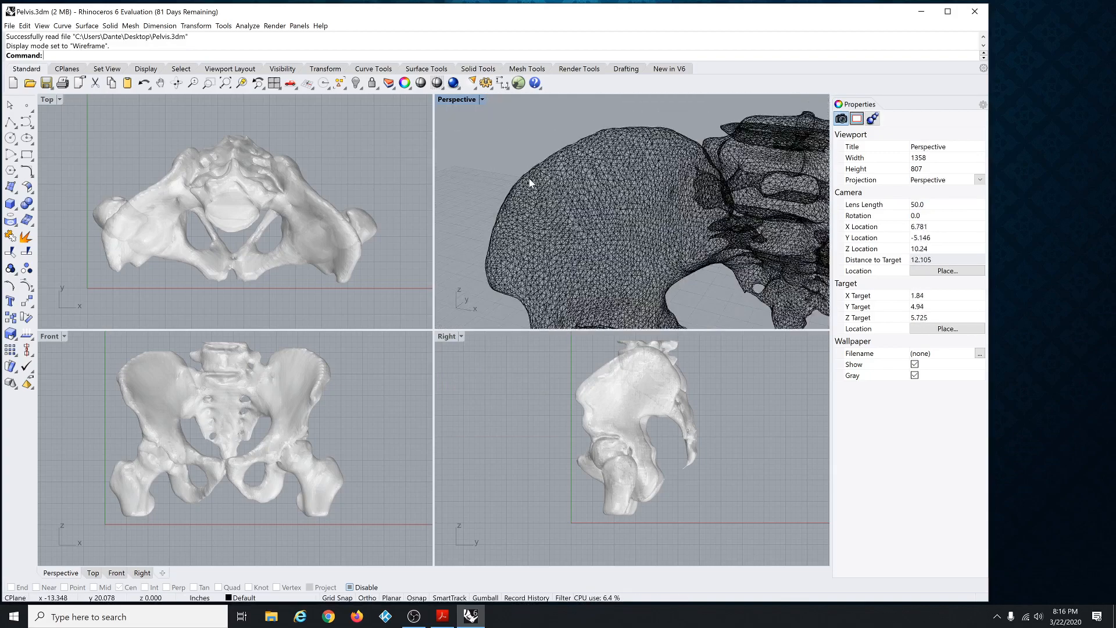
{"action": "scroll", "coordinate": [616, 236], "scroll_direction": "up", "scroll_amount": 5}
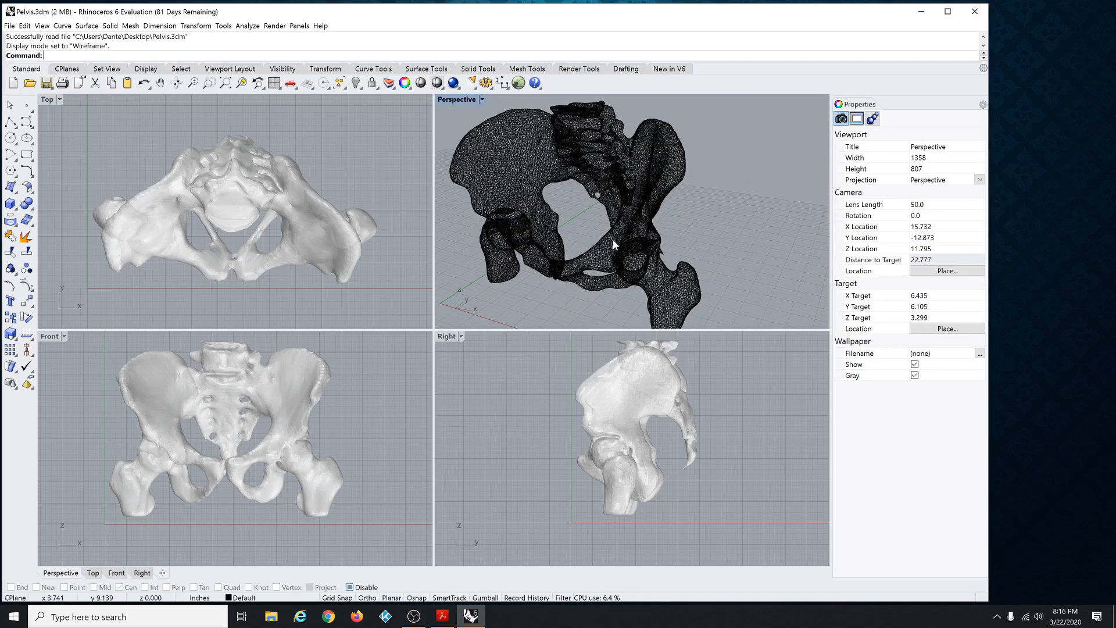
{"action": "scroll", "coordinate": [612, 240], "scroll_direction": "down", "scroll_amount": 3}
{"action": "left_click", "coordinate": [480, 101]}
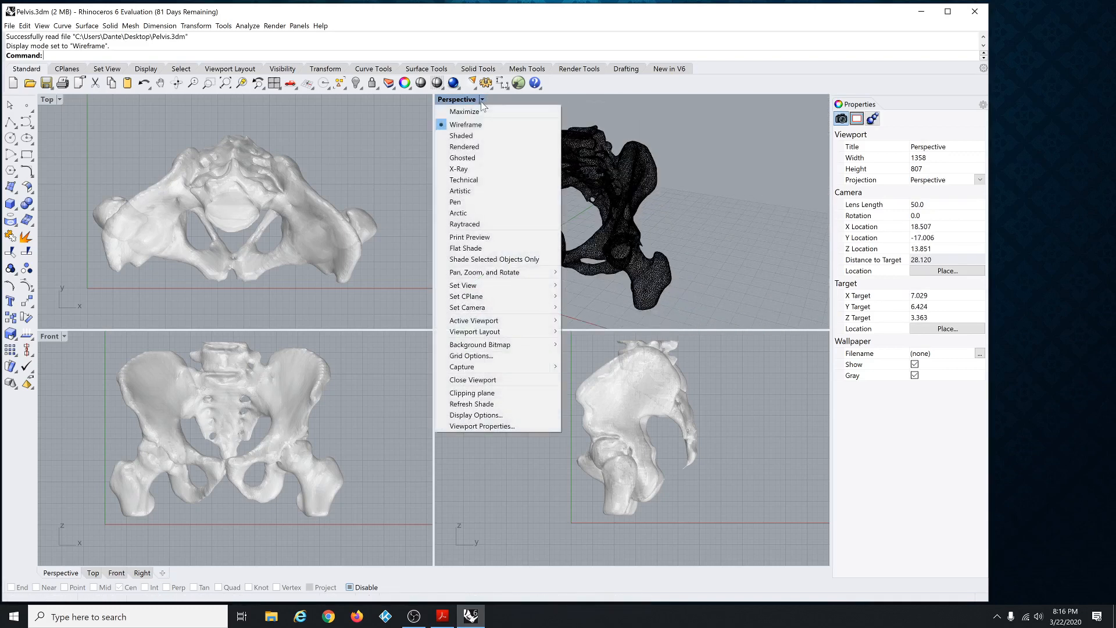
{"action": "left_click", "coordinate": [471, 158]}
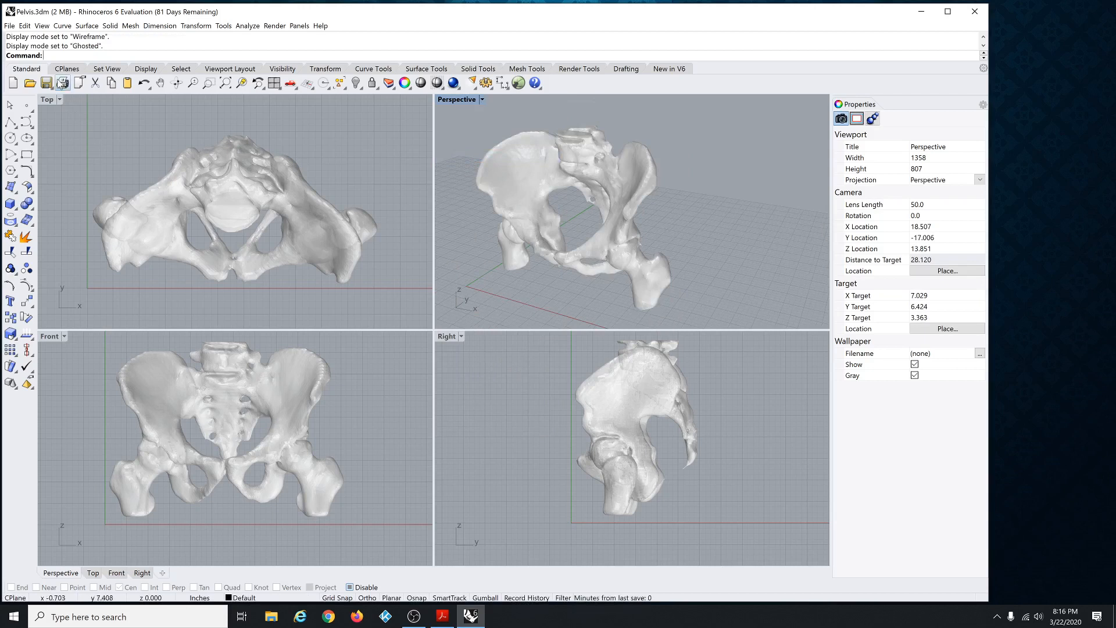
Preview the pelvis with and without mesh wires in the Ghosted display mode options, and accept the options with mesh wires hidden.
{"action": "left_click", "coordinate": [443, 616]}
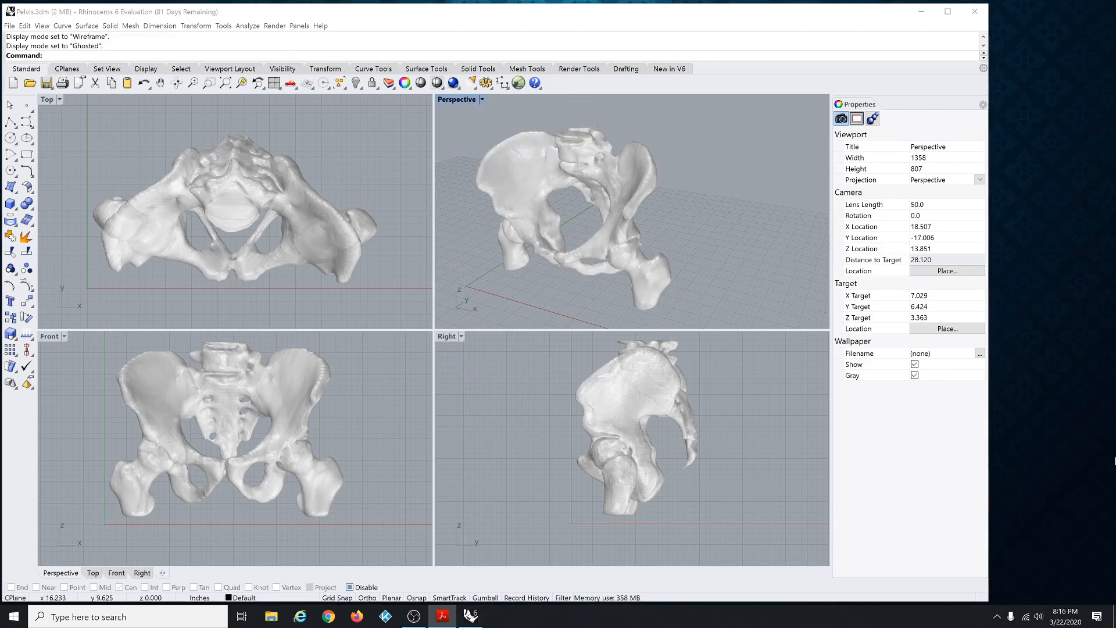
{"action": "left_click", "coordinate": [42, 27]}
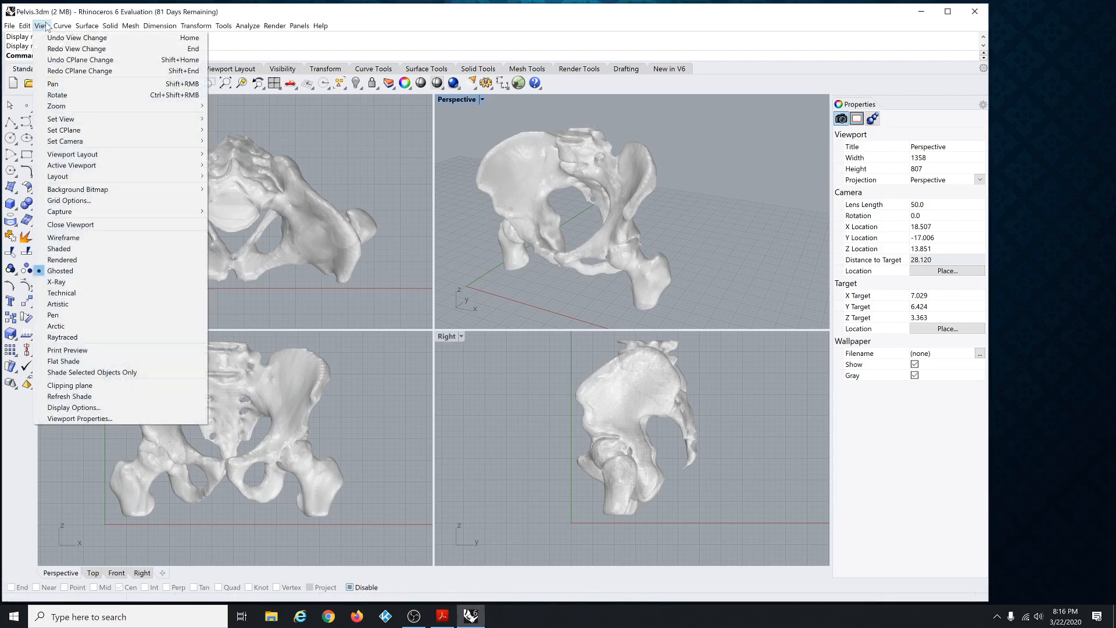
{"action": "left_click", "coordinate": [82, 408]}
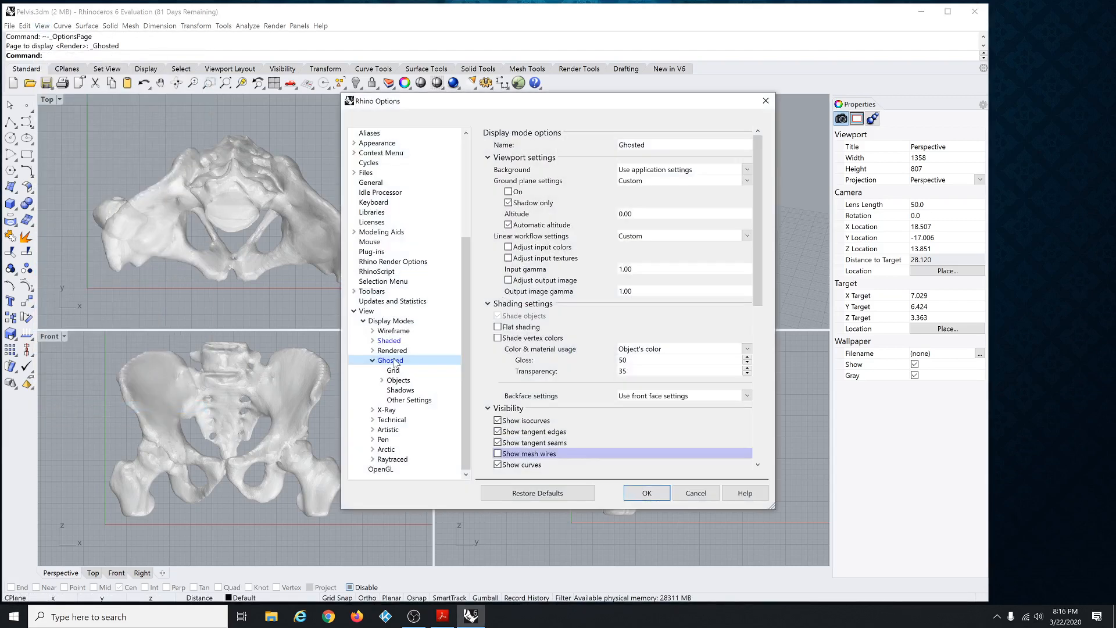
{"action": "left_click", "coordinate": [498, 454]}
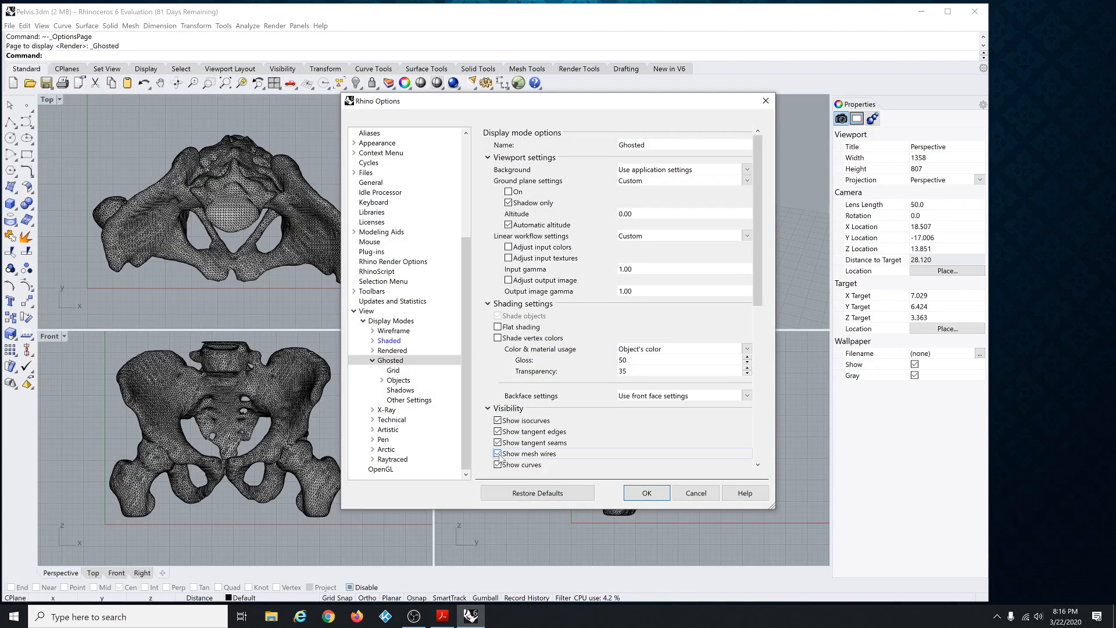
{"action": "left_click", "coordinate": [497, 454]}
{"action": "left_click", "coordinate": [497, 454]}
{"action": "left_click", "coordinate": [498, 455]}
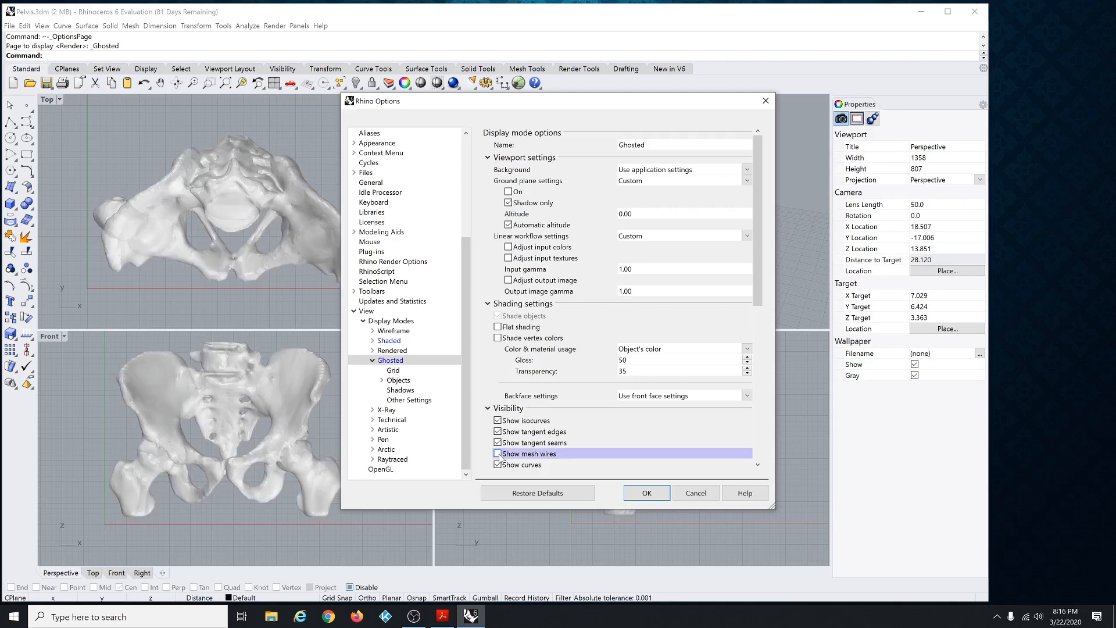
{"action": "left_click", "coordinate": [498, 454]}
{"action": "left_click", "coordinate": [498, 454]}
{"action": "left_click", "coordinate": [646, 493]}
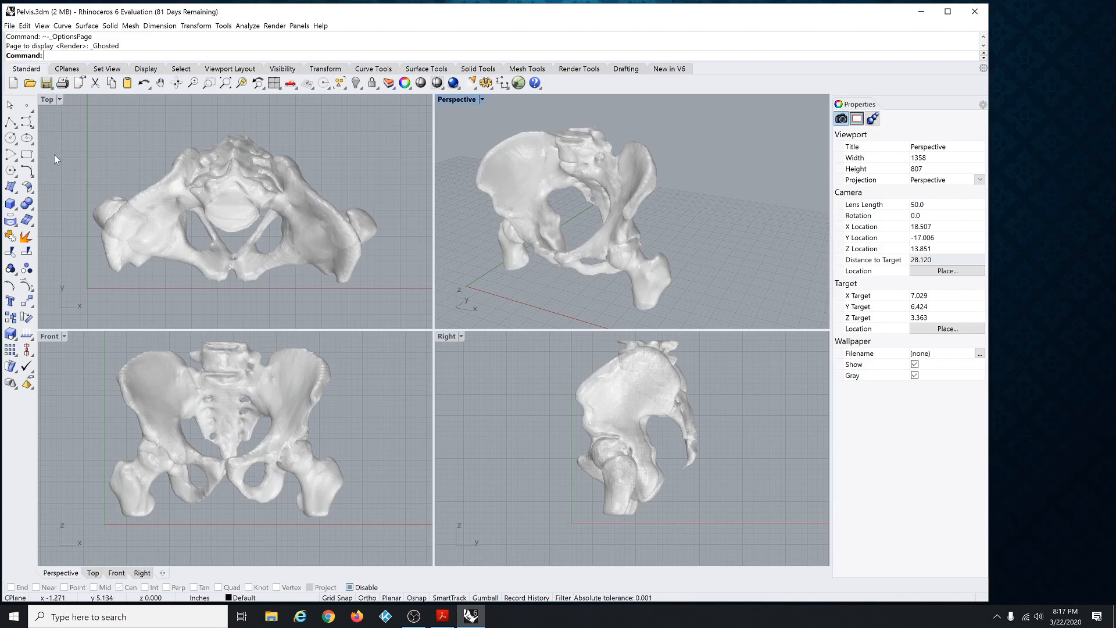
With Grid Snap on, create a solid sphere centred at the origin in the Top view with a radius of .8125.
{"action": "left_click", "coordinate": [9, 203]}
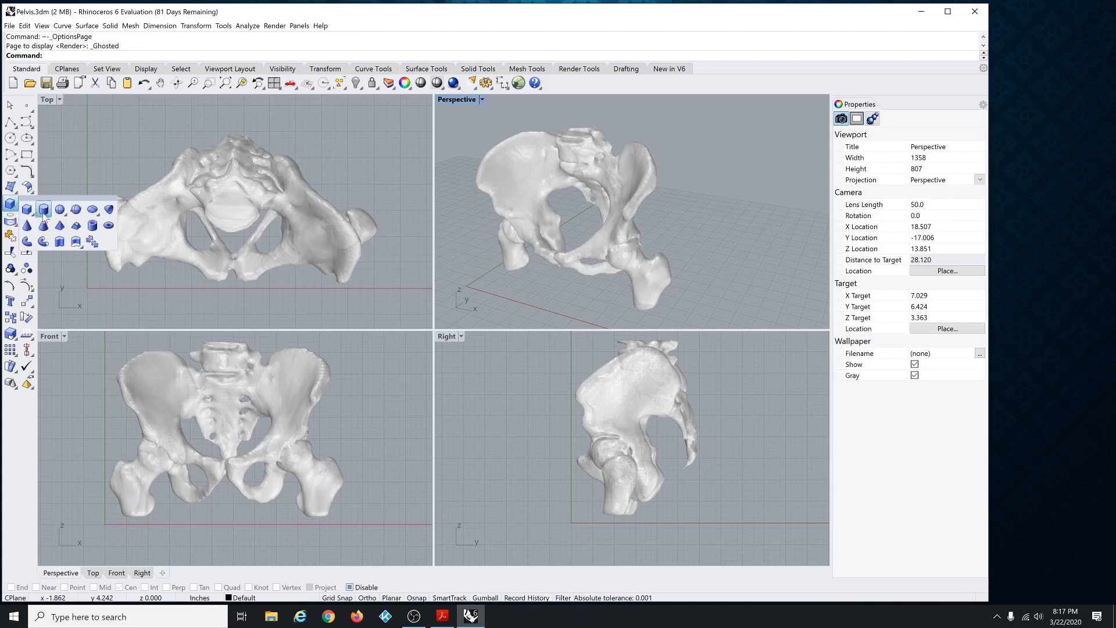
{"action": "left_click", "coordinate": [60, 210]}
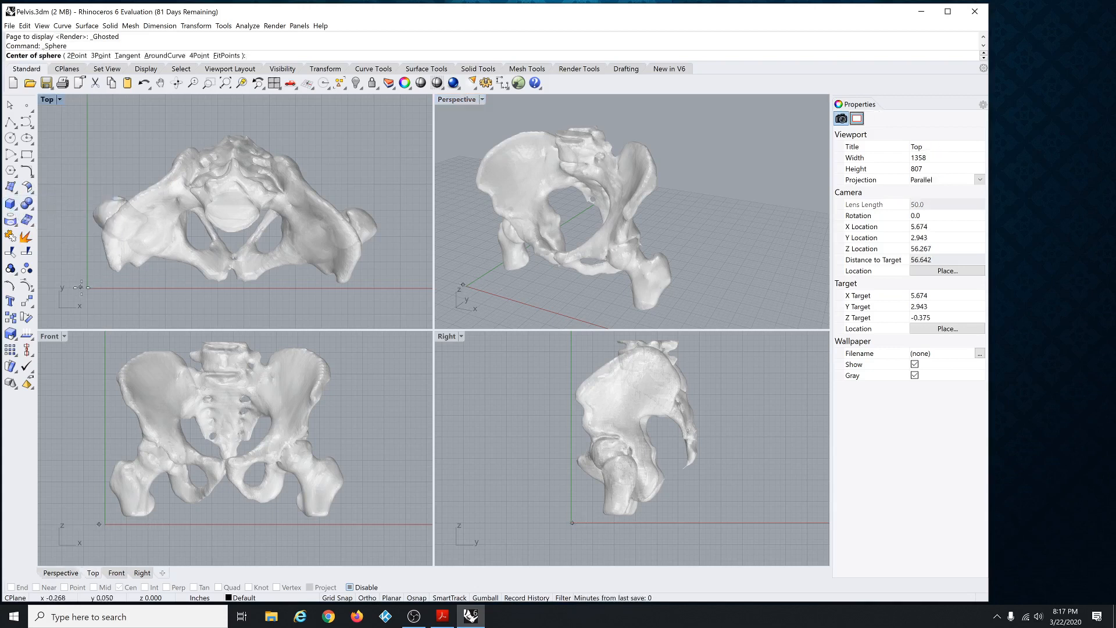
{"action": "left_click", "coordinate": [337, 597]}
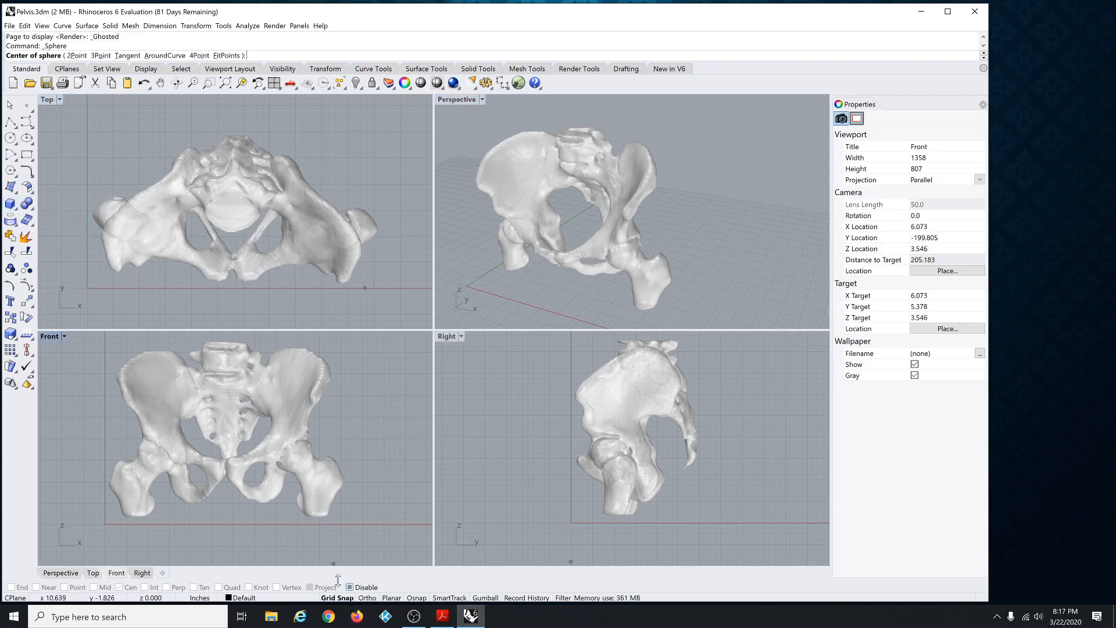
{"action": "left_click", "coordinate": [86, 287]}
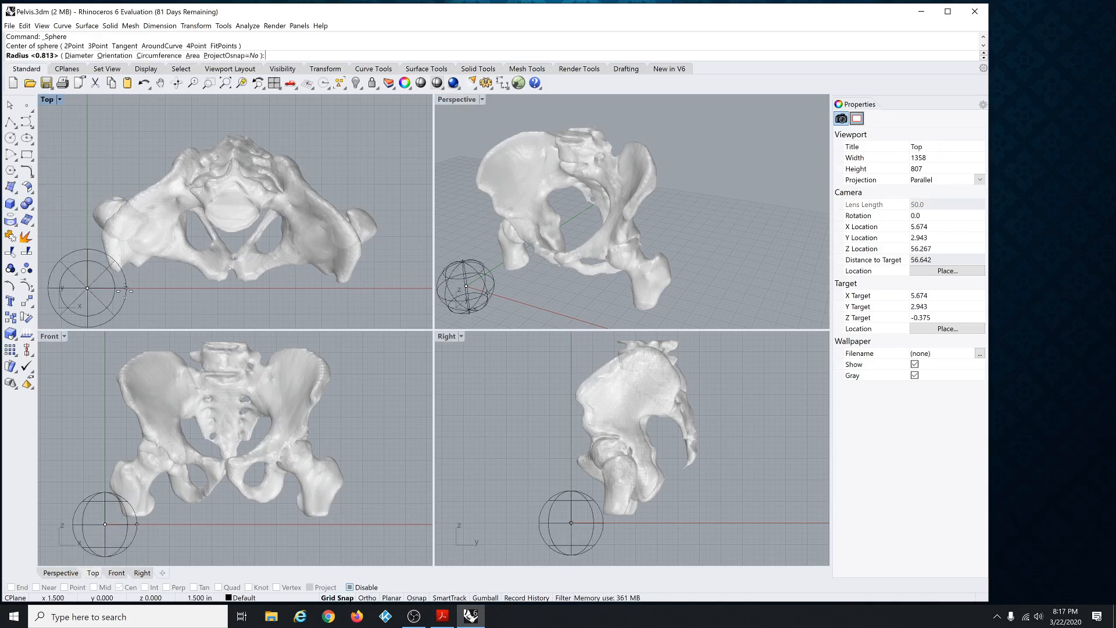
{"action": "type", "text": ".8"}
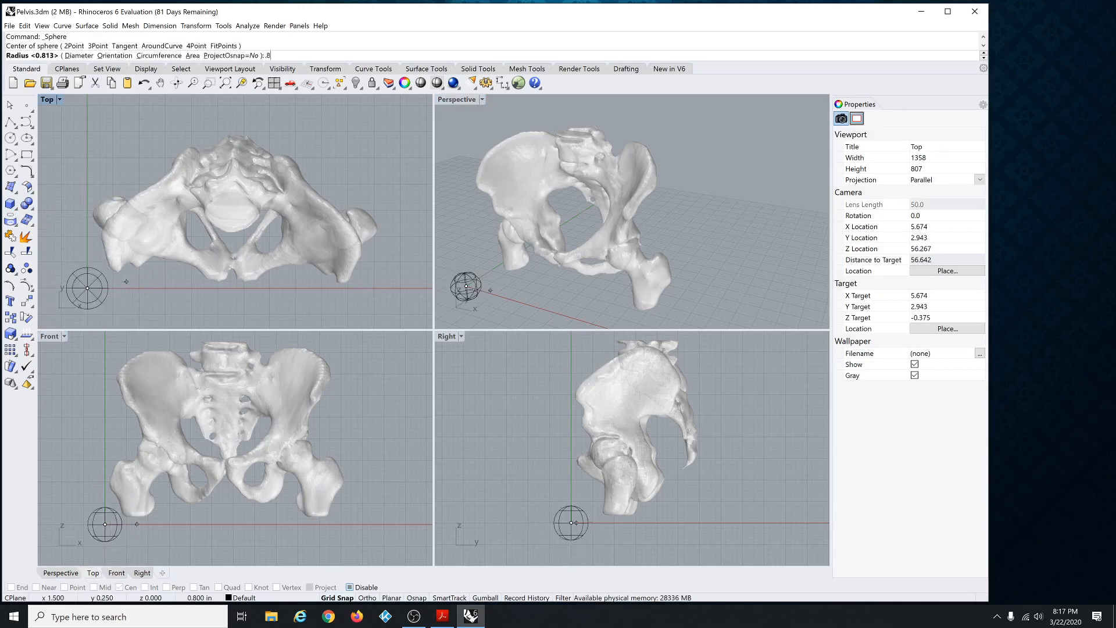
{"action": "type", "text": "125"}
{"action": "key", "text": "Return"}
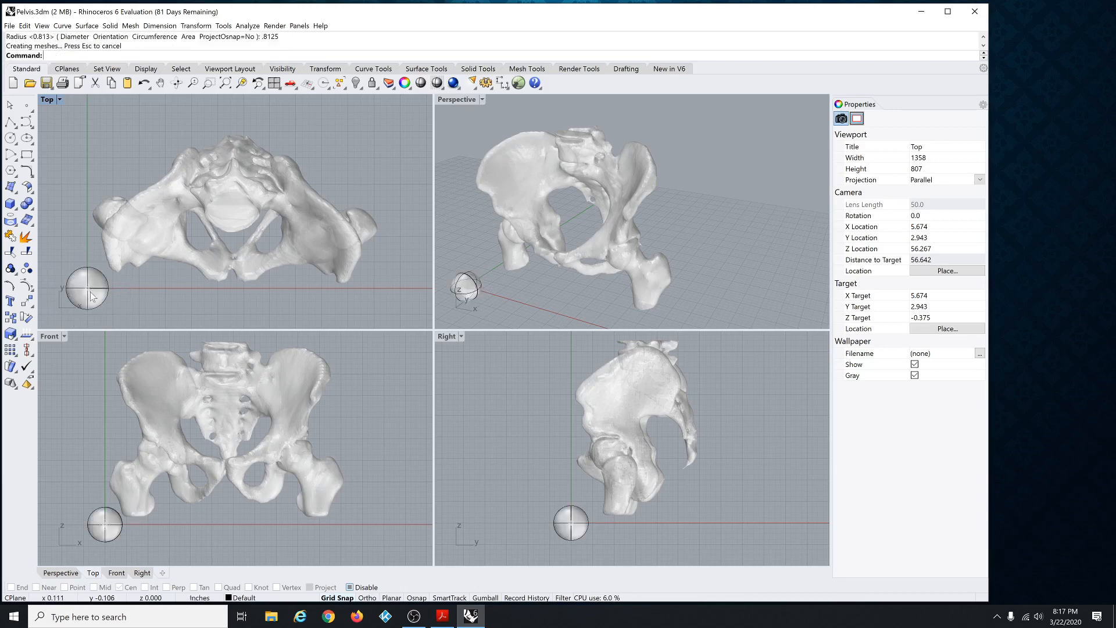
Move the sphere from the origin to the femur on the positive X side, positioning it in the Top and Right views.
{"action": "left_click_drag", "start_coordinate": [87, 295], "coordinate": [355, 295]}
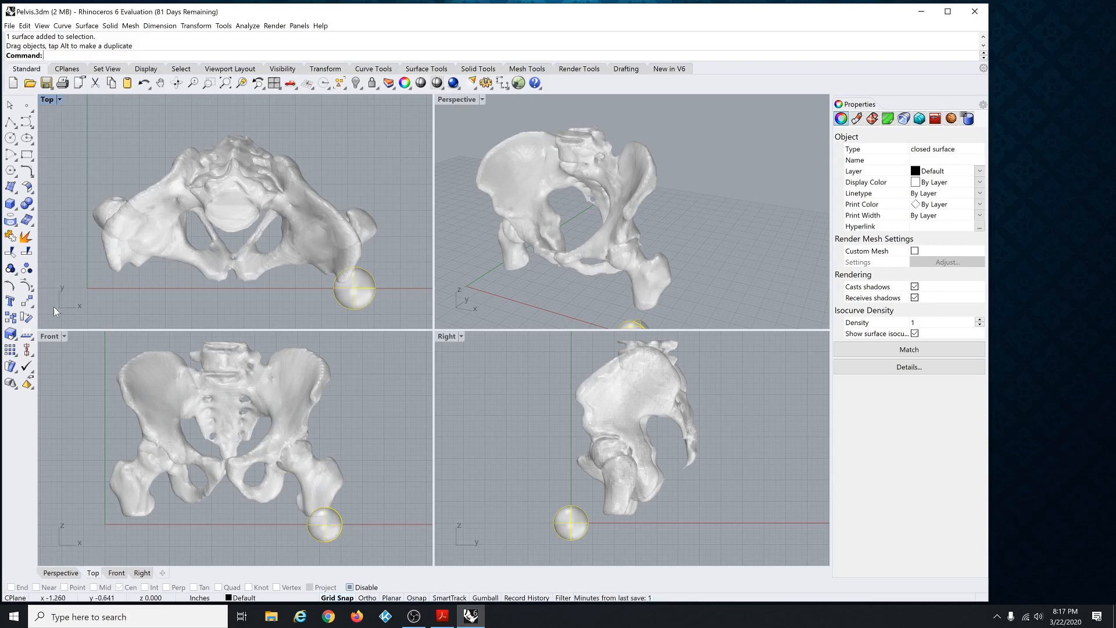
{"action": "left_click", "coordinate": [51, 336]}
{"action": "left_click", "coordinate": [448, 342]}
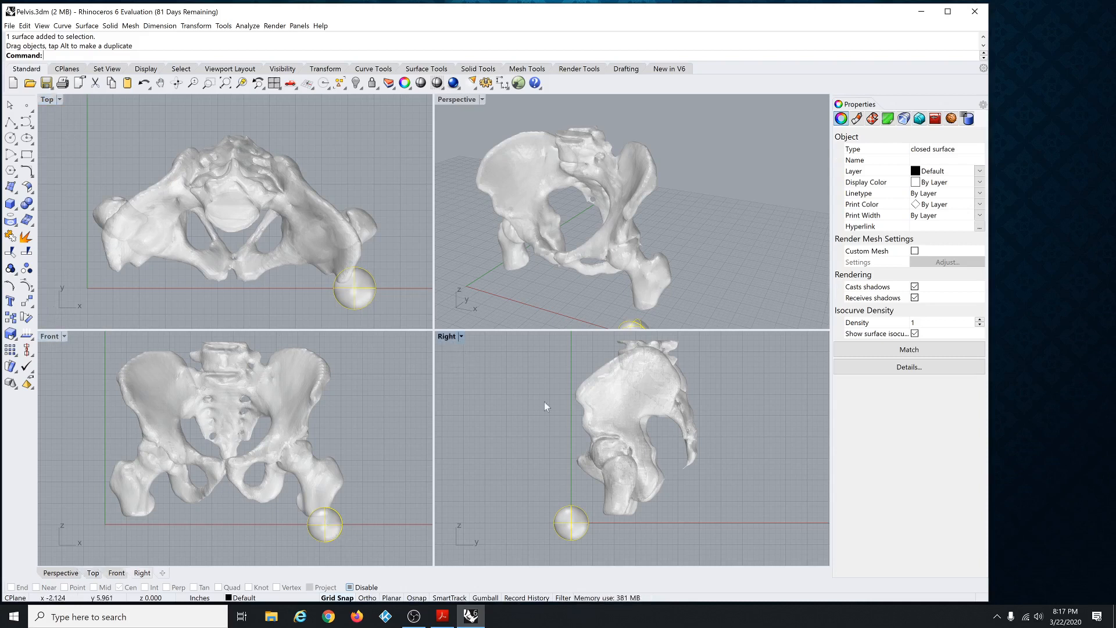
{"action": "left_click_drag", "start_coordinate": [569, 521], "coordinate": [613, 467]}
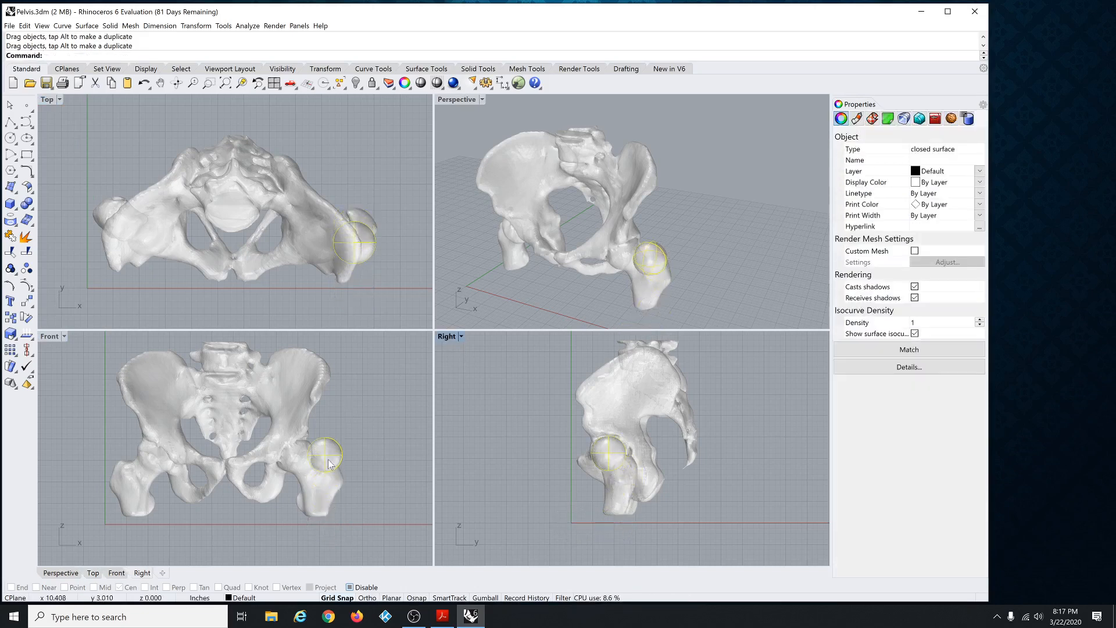
Shift the sphere onto the femoral head at the hip socket, adjusting it in the Front and Top views.
{"action": "scroll", "coordinate": [329, 464], "scroll_direction": "up", "scroll_amount": 5}
{"action": "left_click_drag", "start_coordinate": [325, 463], "coordinate": [265, 471]}
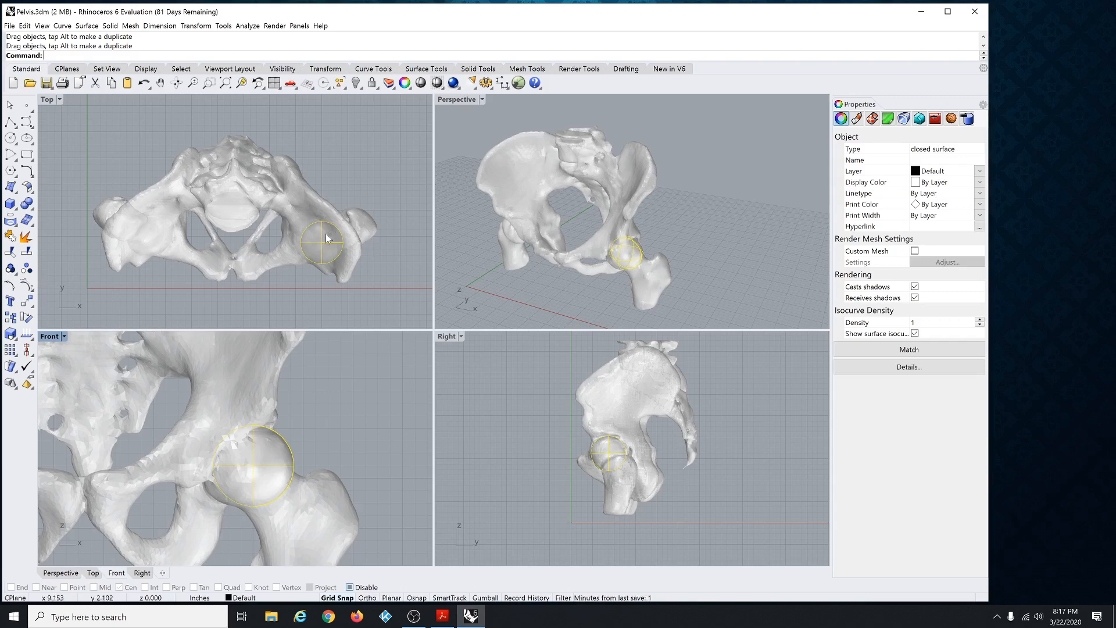
{"action": "scroll", "coordinate": [326, 237], "scroll_direction": "up", "scroll_amount": 5}
{"action": "left_click_drag", "start_coordinate": [323, 242], "coordinate": [320, 271]}
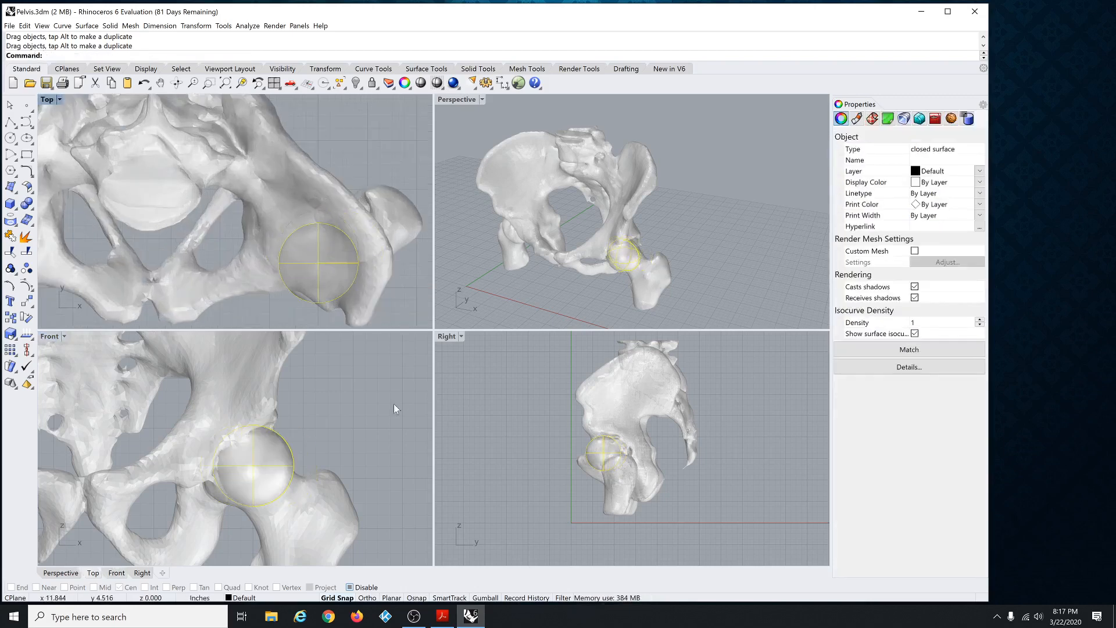
Turn off Grid Snap and fine-tune the sphere's position over the femoral head in the Front and Right views.
{"action": "mouse_move", "coordinate": [546, 282]}
{"action": "right_mouse_down"}
{"action": "mouse_move", "coordinate": [523, 285]}
{"action": "mouse_move", "coordinate": [542, 266]}
{"action": "mouse_move", "coordinate": [561, 289]}
{"action": "right_mouse_up"}
{"action": "scroll", "coordinate": [256, 473], "scroll_direction": "up", "scroll_amount": 3}
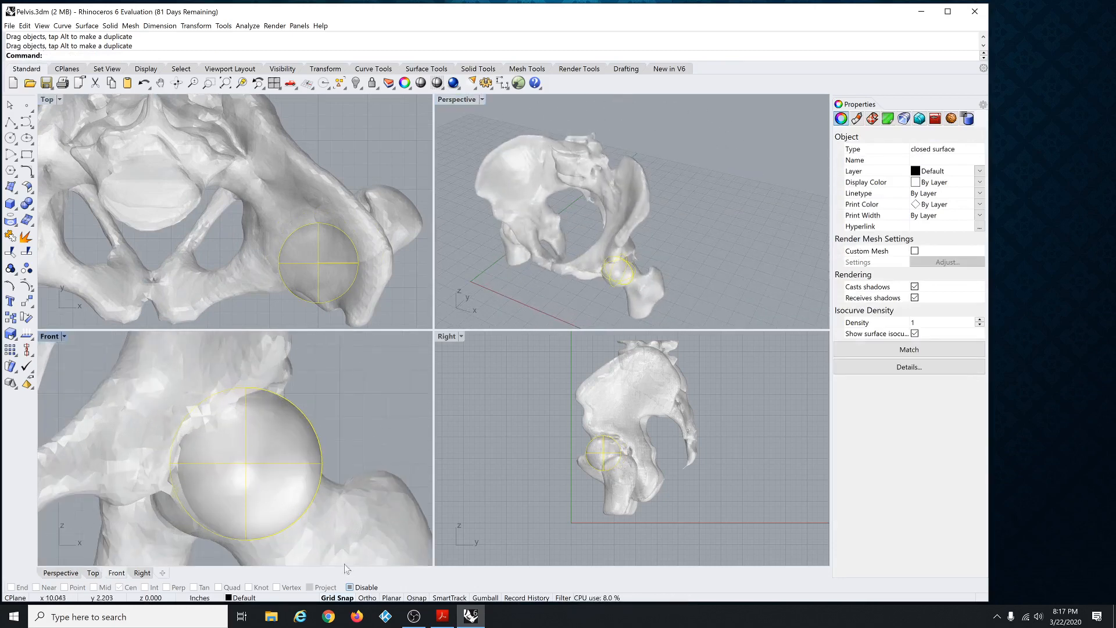
{"action": "left_click_drag", "start_coordinate": [258, 464], "coordinate": [241, 465]}
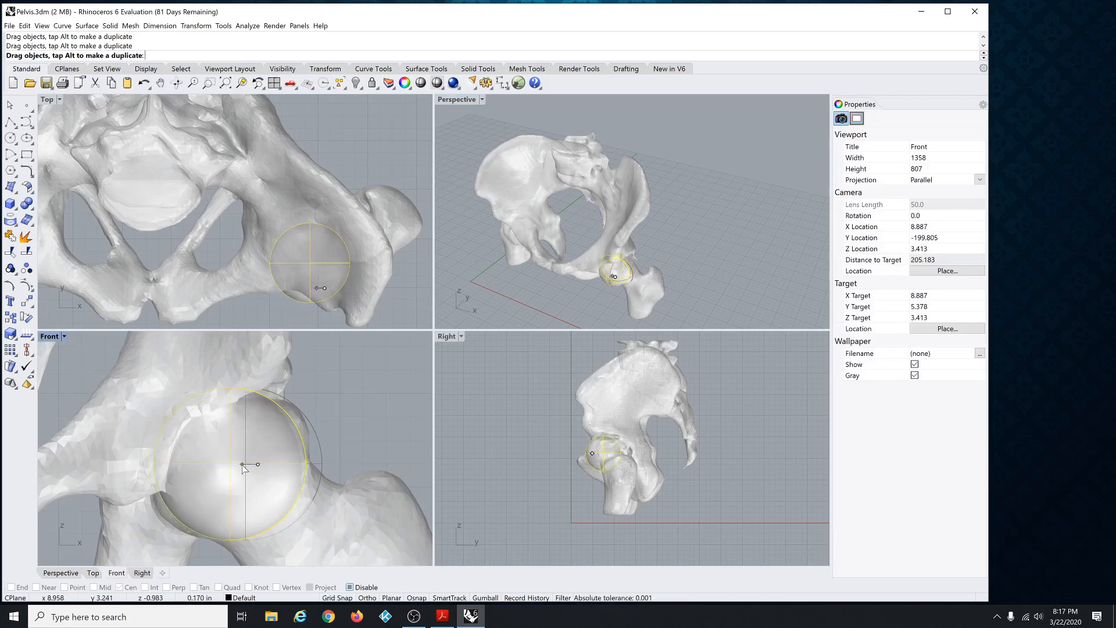
{"action": "scroll", "coordinate": [597, 474], "scroll_direction": "up", "scroll_amount": 5}
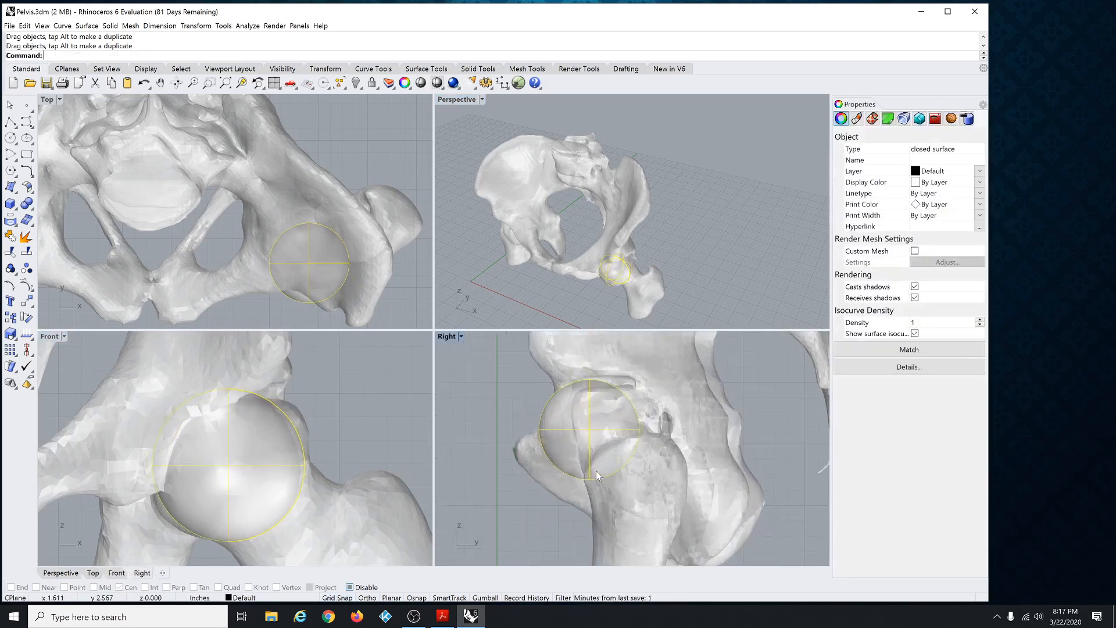
{"action": "left_click_drag", "start_coordinate": [588, 430], "coordinate": [602, 429]}
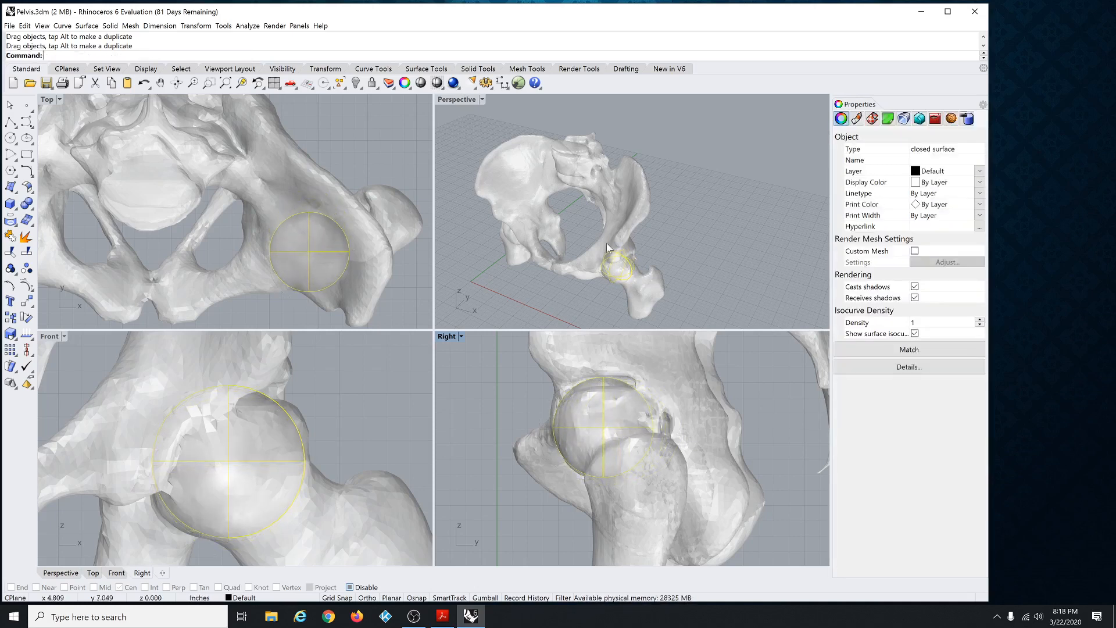
Examine the sphere's fit in the hip socket in the Perspective, Top and Right views, and deselect it.
{"action": "scroll", "coordinate": [606, 243], "scroll_direction": "up", "scroll_amount": 6}
{"action": "scroll", "coordinate": [584, 239], "scroll_direction": "up", "scroll_amount": 8}
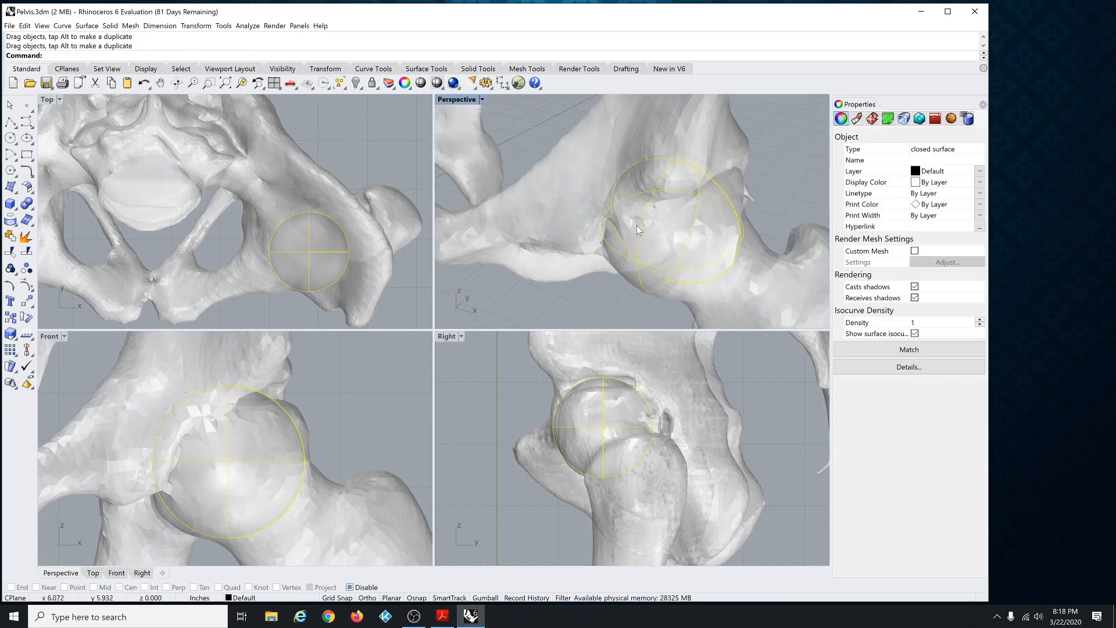
{"action": "scroll", "coordinate": [643, 233], "scroll_direction": "down", "scroll_amount": 5}
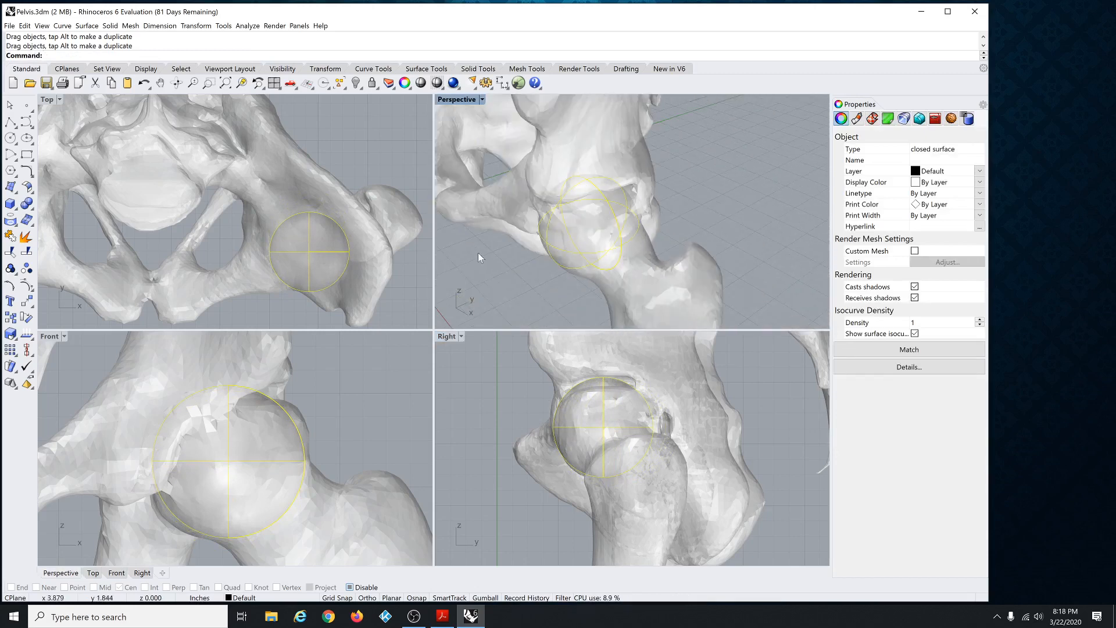
{"action": "scroll", "coordinate": [309, 261], "scroll_direction": "up", "scroll_amount": 2}
{"action": "scroll", "coordinate": [286, 265], "scroll_direction": "down", "scroll_amount": 2}
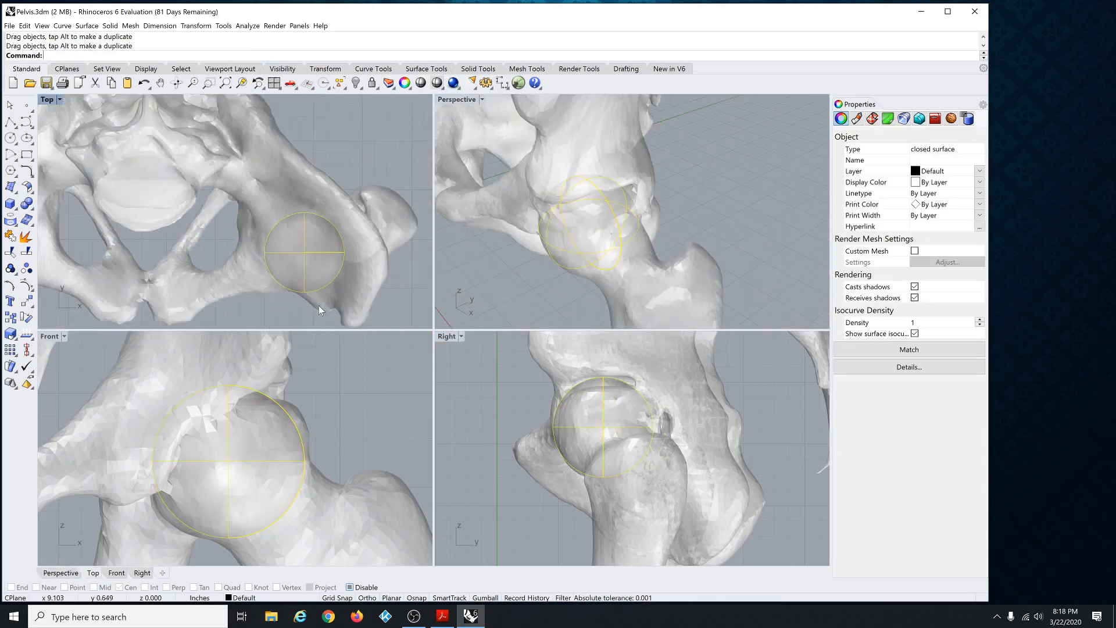
{"action": "scroll", "coordinate": [603, 411], "scroll_direction": "down", "scroll_amount": 2}
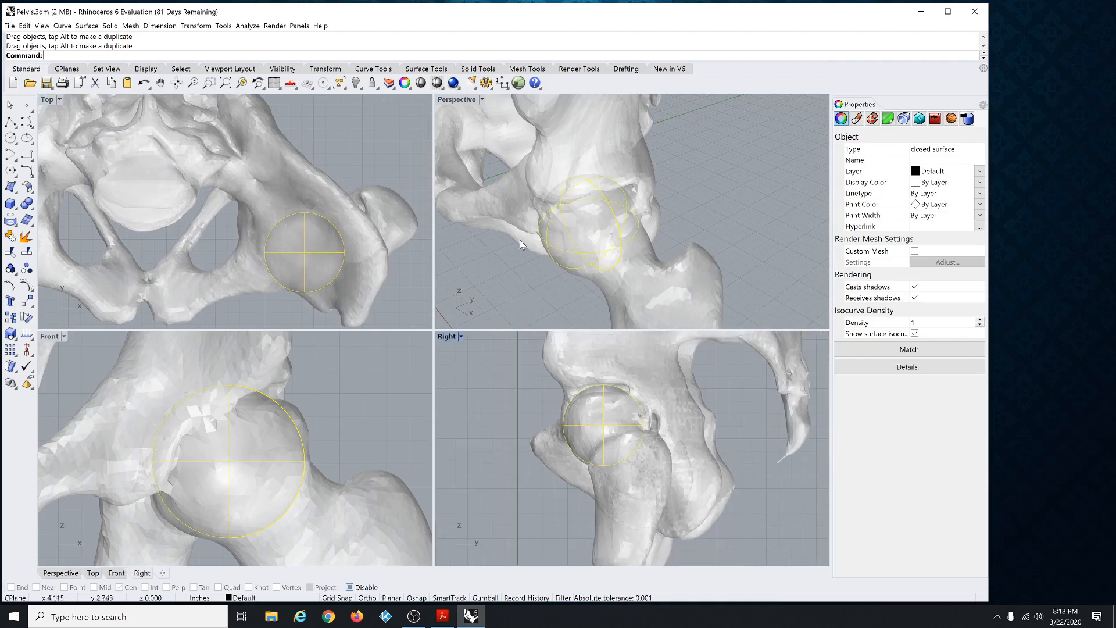
{"action": "left_click", "coordinate": [483, 297]}
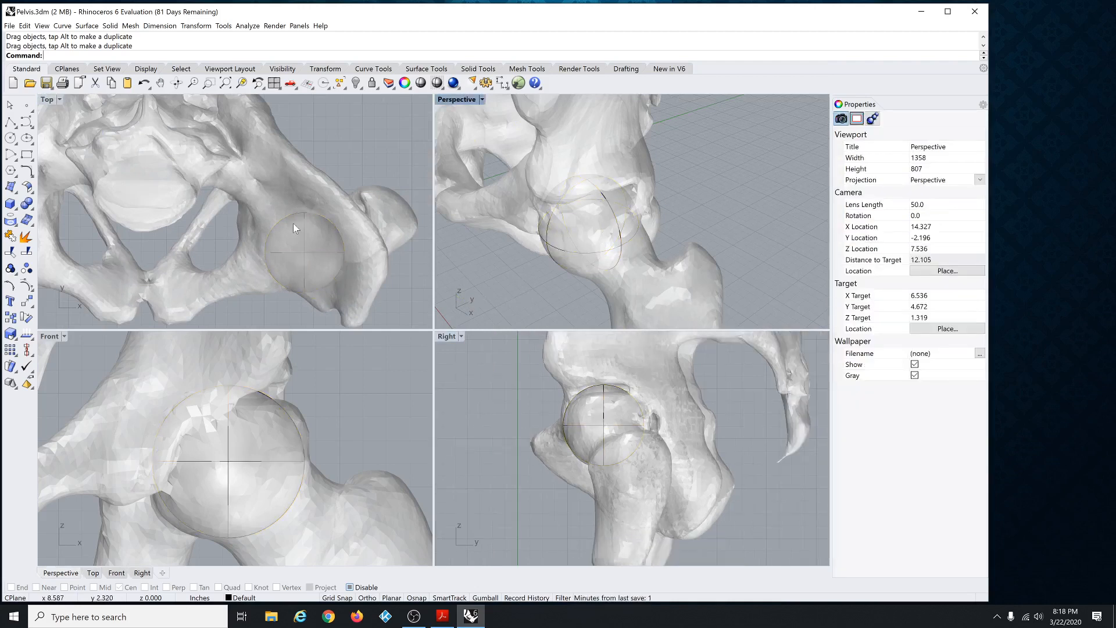
{"action": "left_click", "coordinate": [9, 26]}
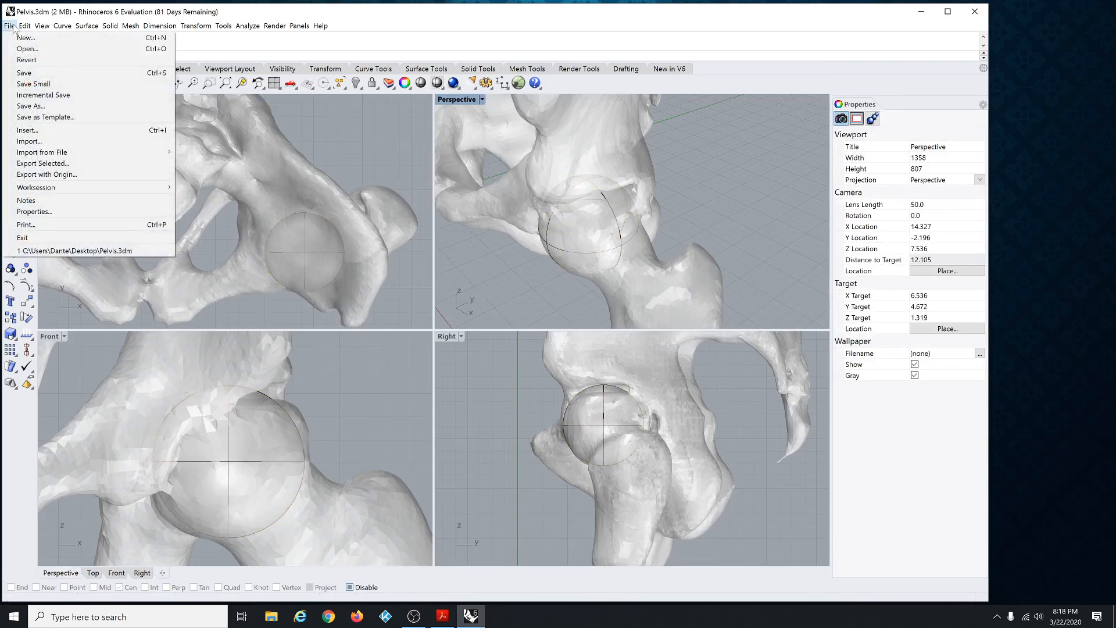
{"action": "left_click", "coordinate": [53, 313]}
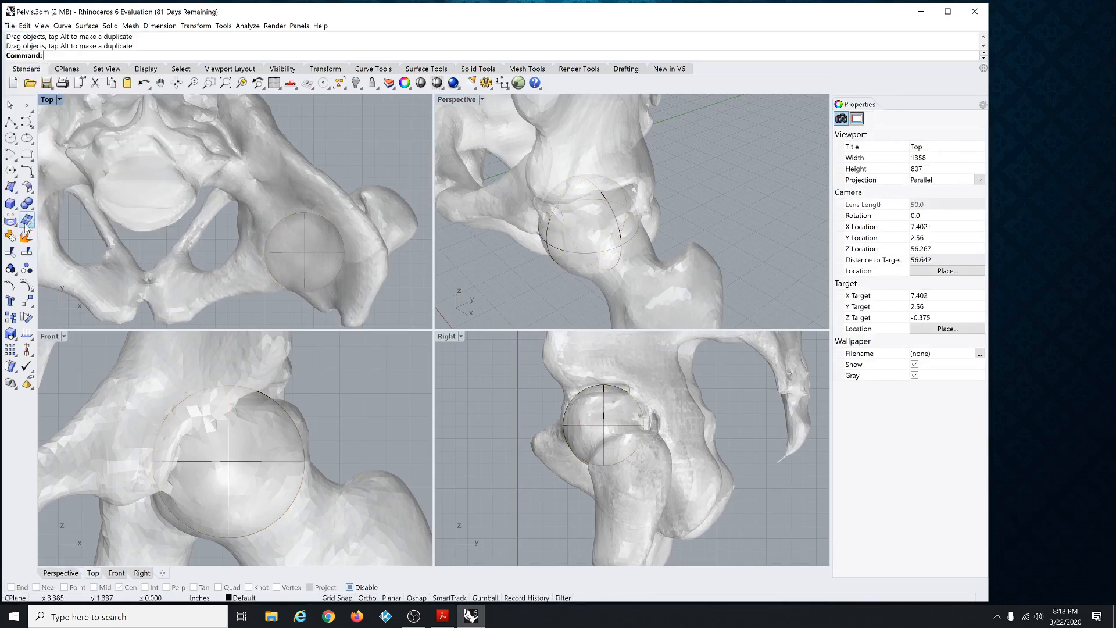
With Osnap on and Cen snapping, create a solid vertical cylinder based at the sphere's centre, with radius .5 and length 2.
{"action": "left_click", "coordinate": [12, 206]}
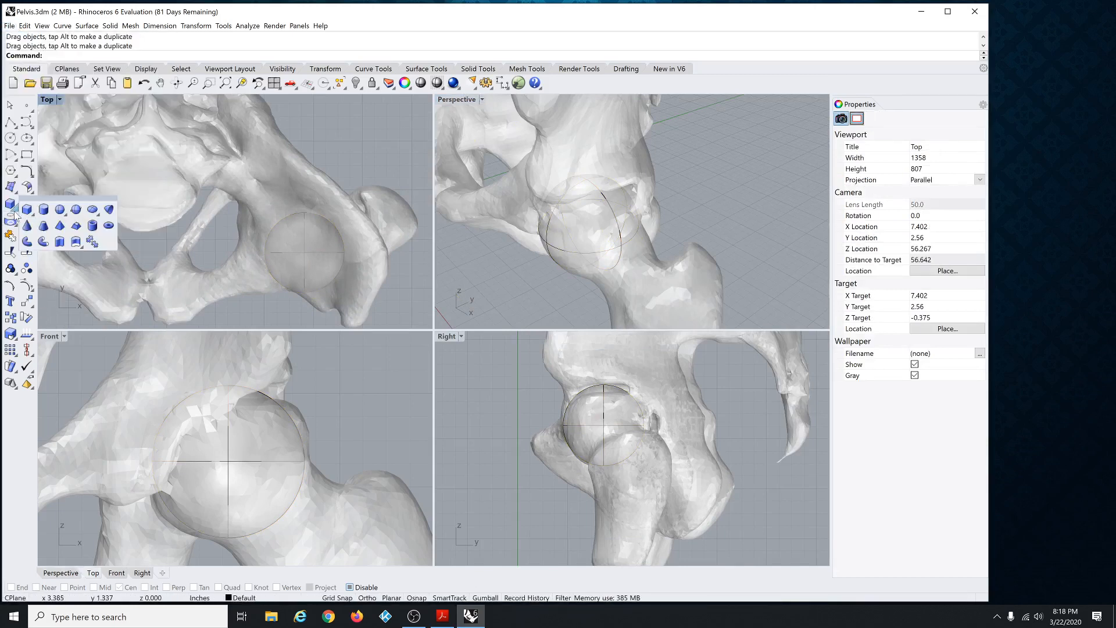
{"action": "left_click", "coordinate": [44, 211]}
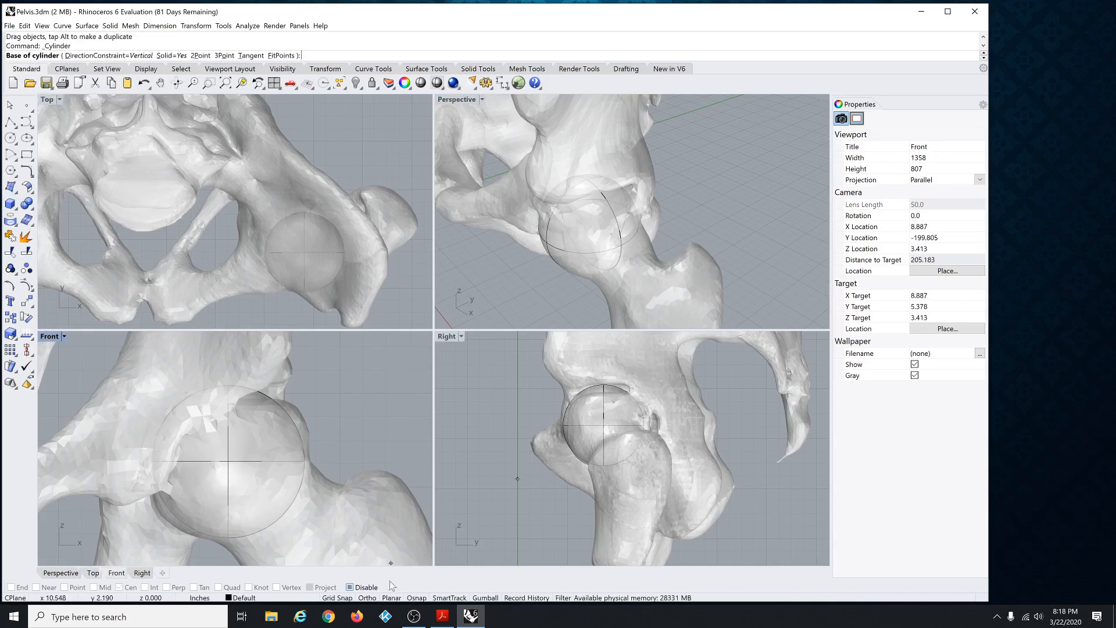
{"action": "left_click", "coordinate": [418, 598]}
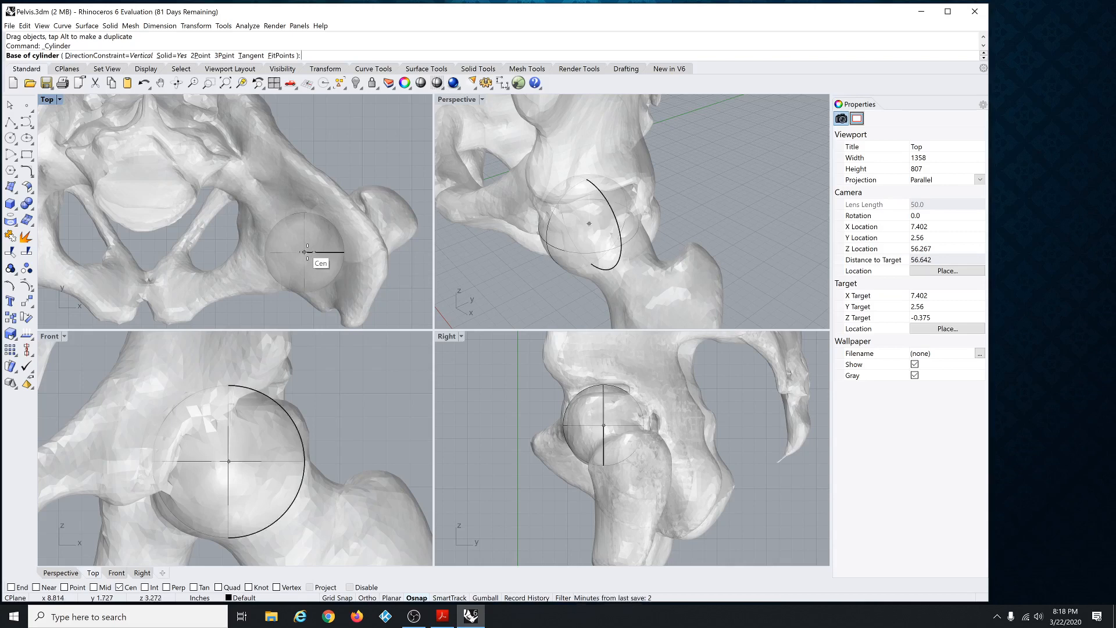
{"action": "left_click", "coordinate": [303, 252]}
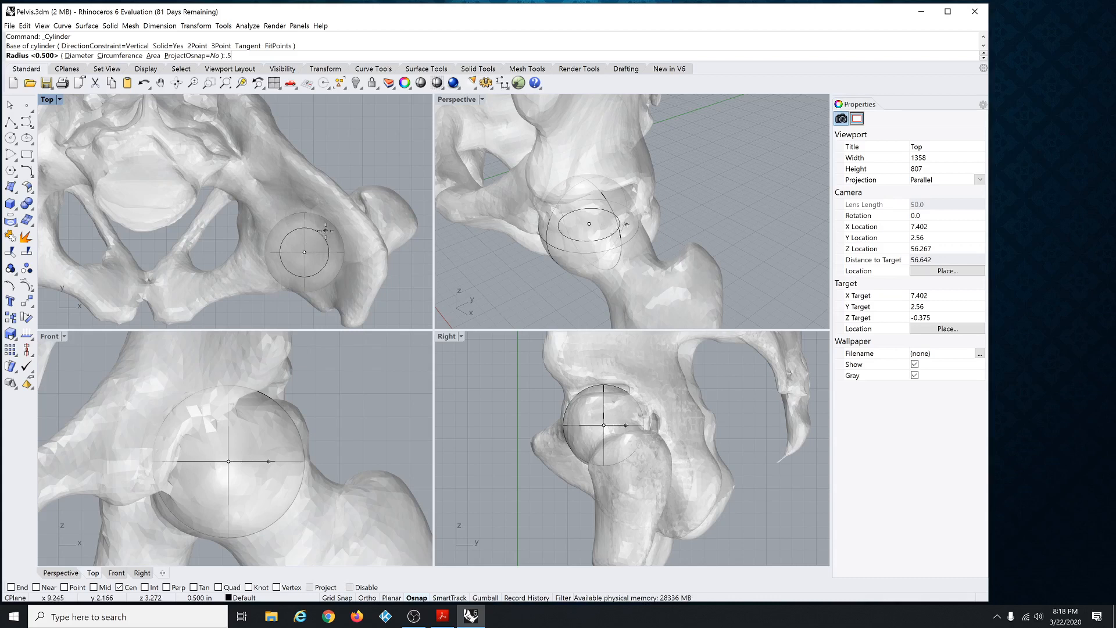
{"action": "key", "text": "Return"}
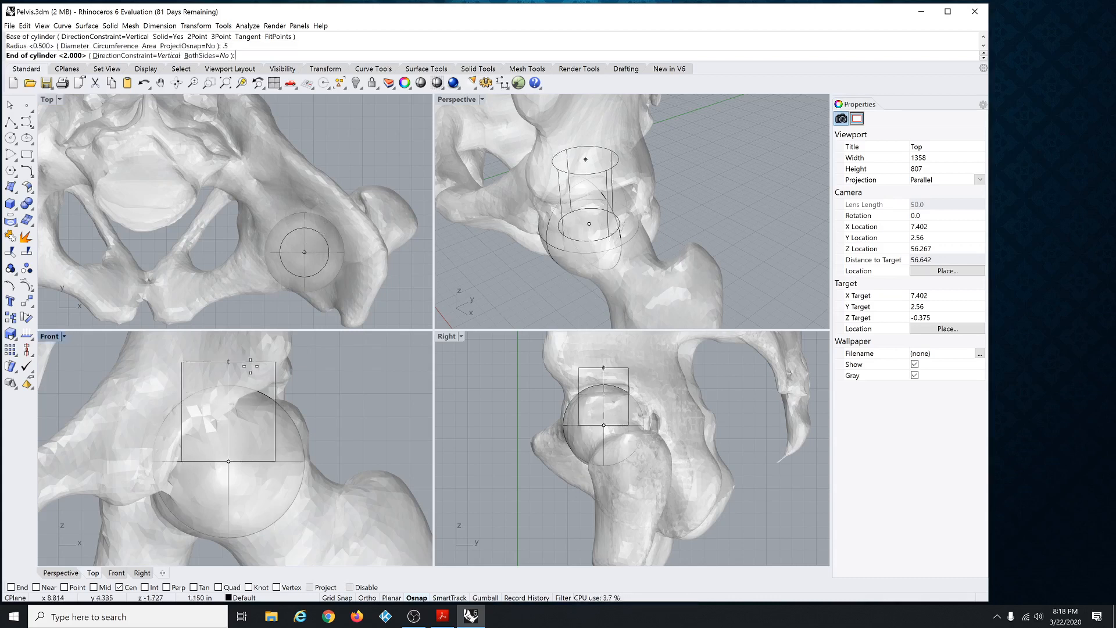
{"action": "scroll", "coordinate": [231, 495], "scroll_direction": "down", "scroll_amount": 5}
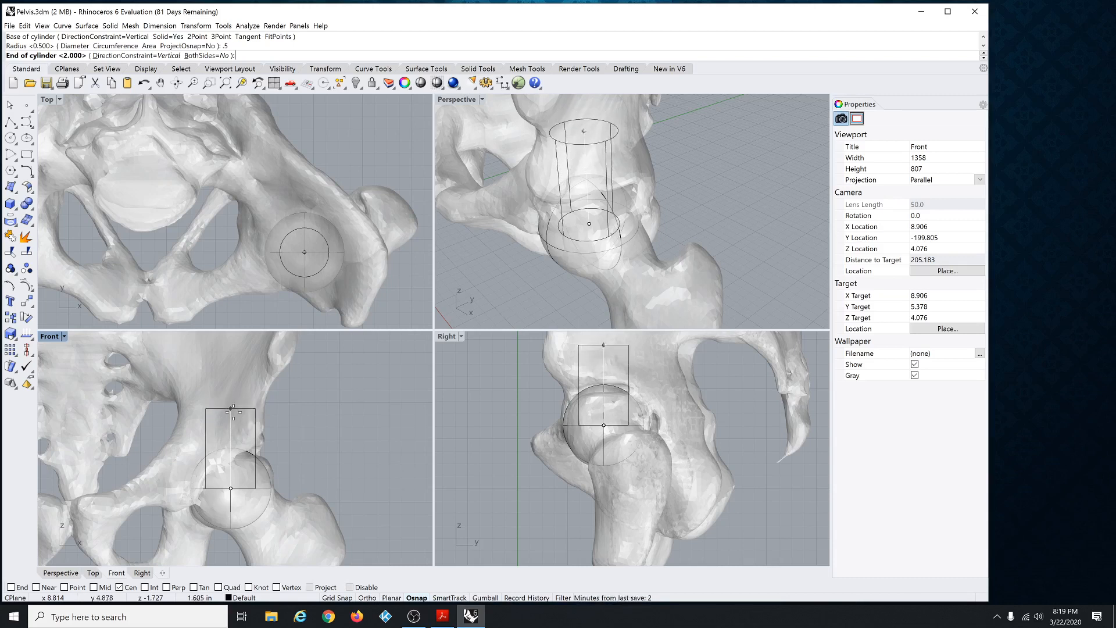
{"action": "type", "text": "2"}
{"action": "key", "text": "Return"}
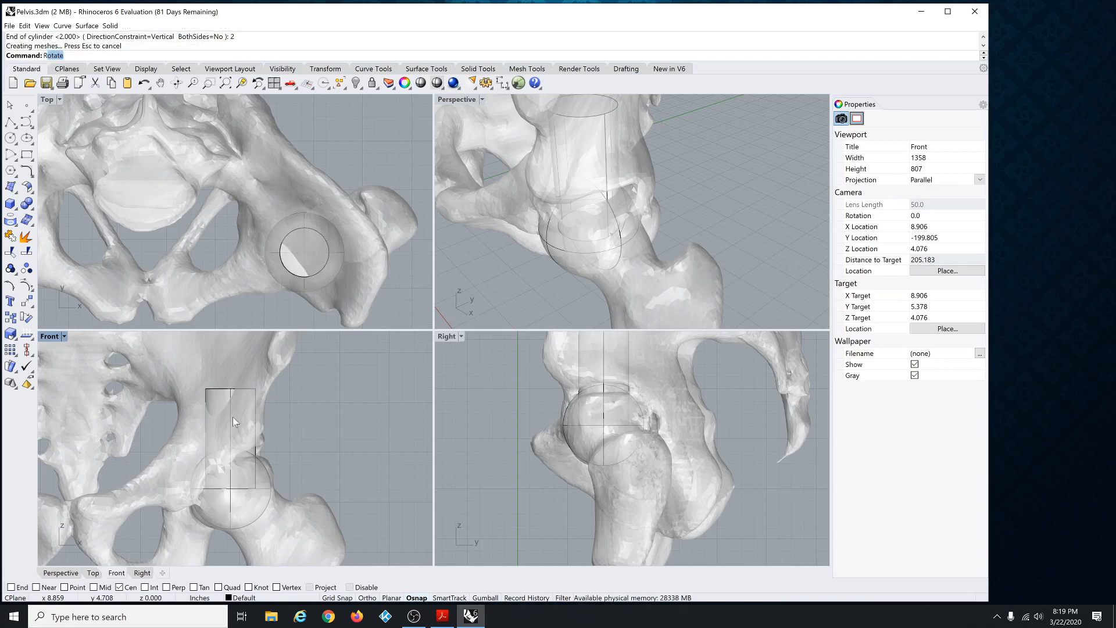
Rotate the cylinder about the sphere's centre in the Front view by about -136 degrees, pointing it down along the femoral neck.
{"action": "type", "text": "R"}
{"action": "key", "text": "Return"}
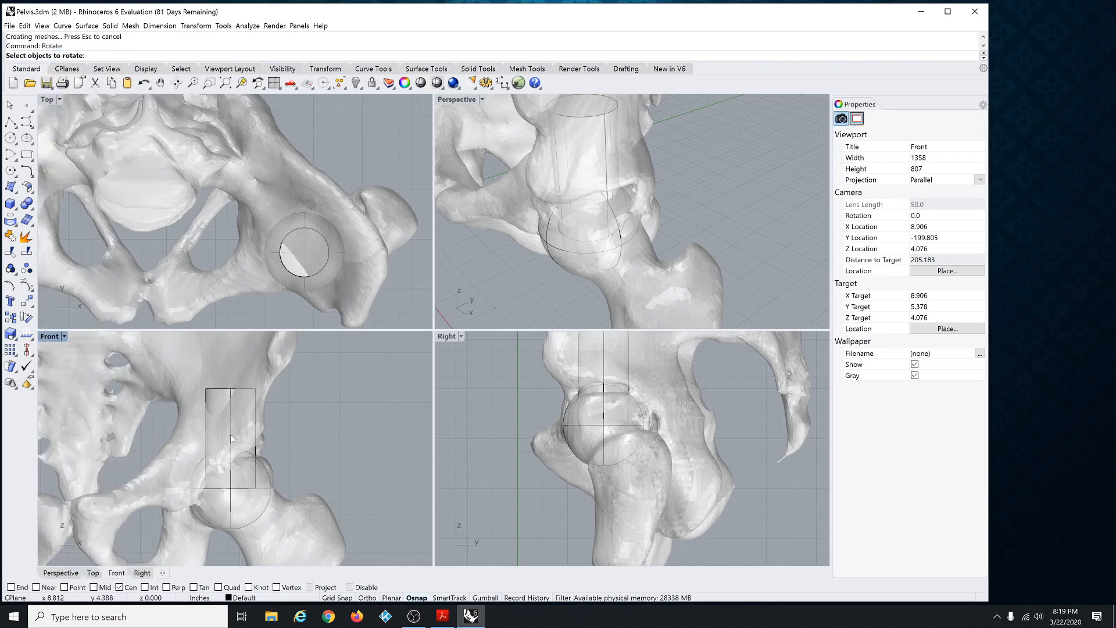
{"action": "left_click", "coordinate": [256, 396]}
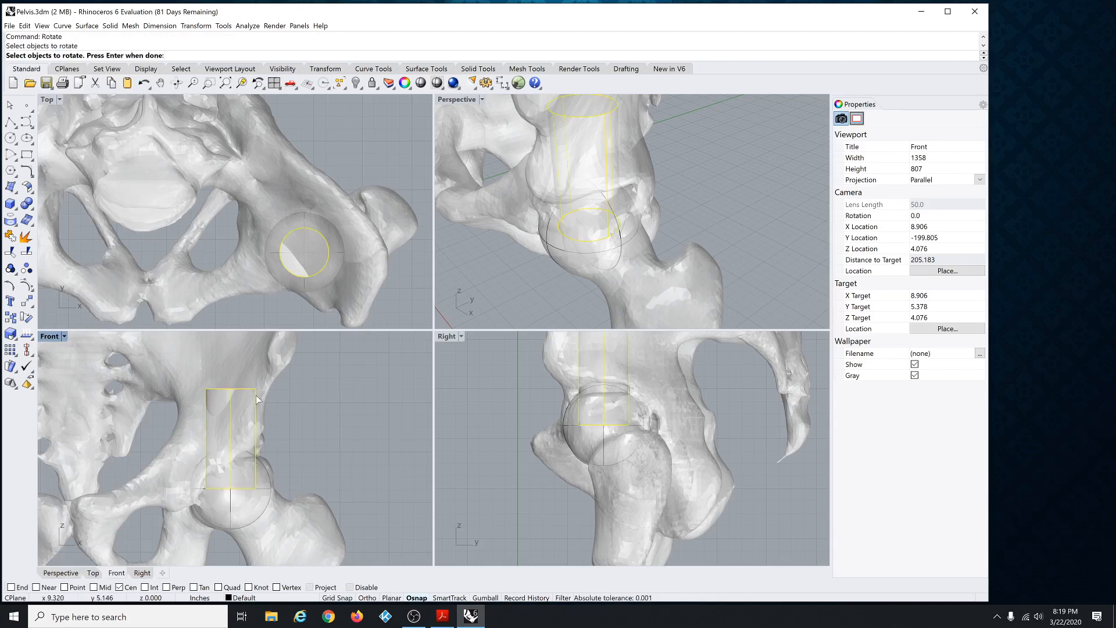
{"action": "key", "text": "Return"}
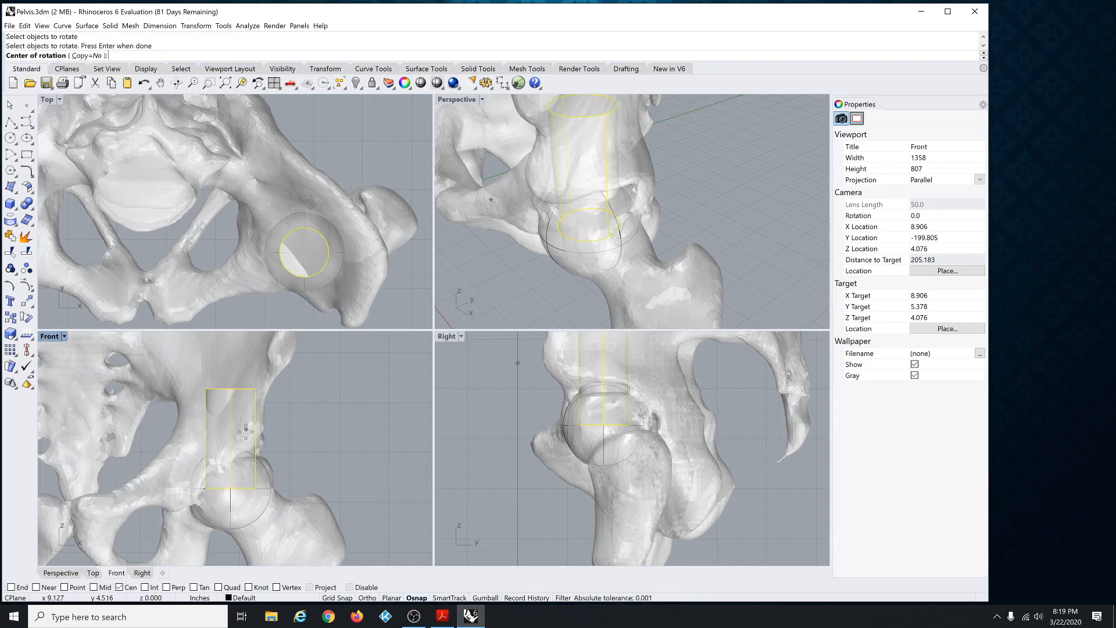
{"action": "left_click", "coordinate": [230, 489]}
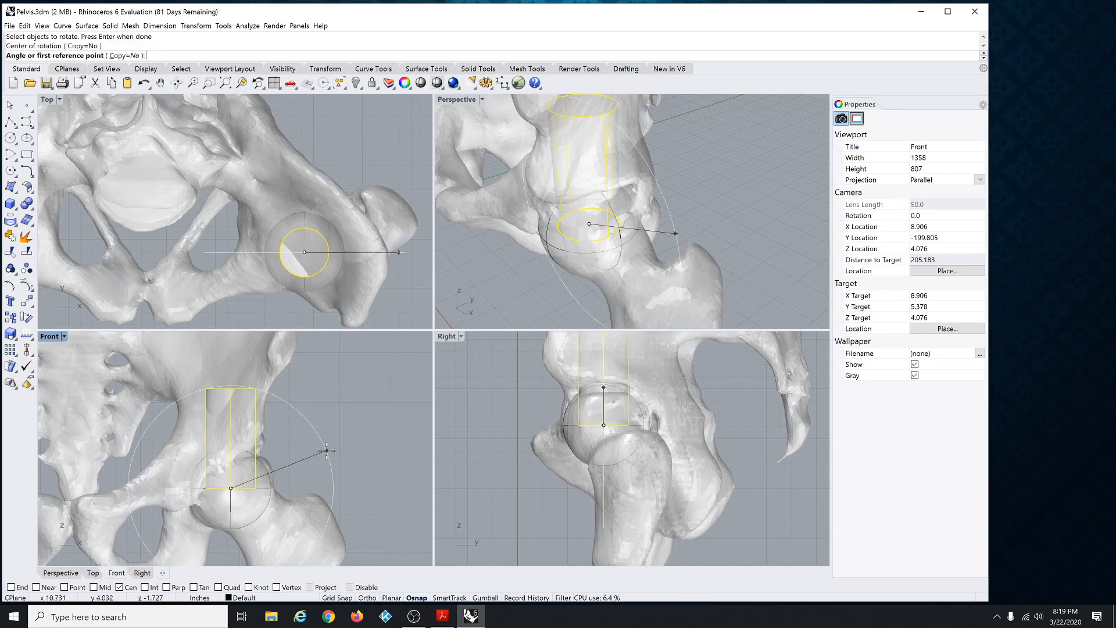
{"action": "scroll", "coordinate": [320, 439], "scroll_direction": "down", "scroll_amount": 3}
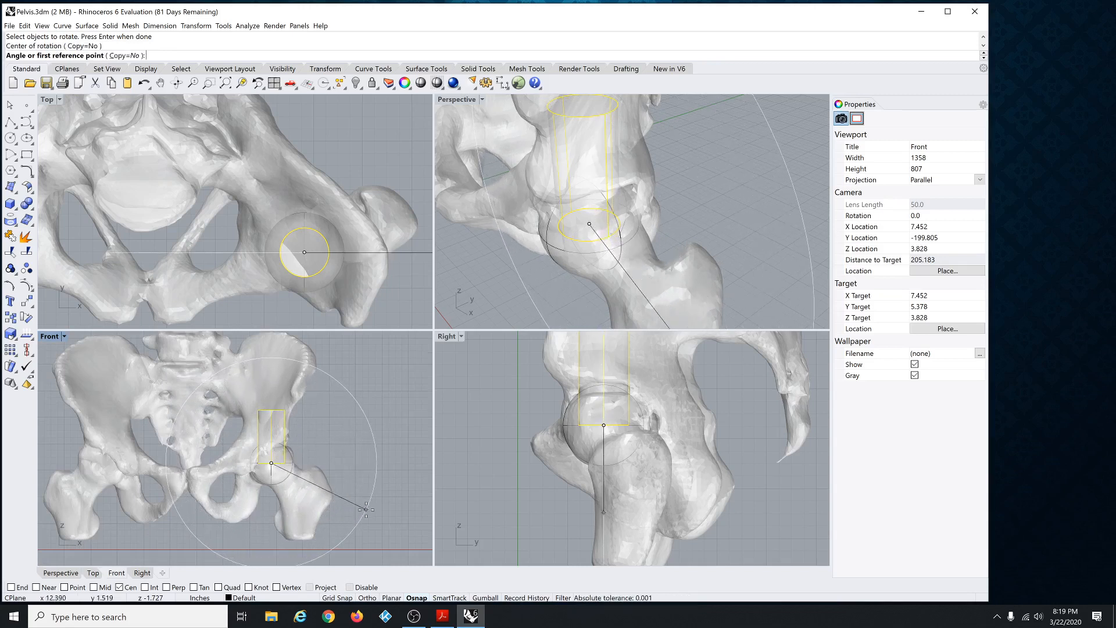
{"action": "left_click", "coordinate": [368, 434]}
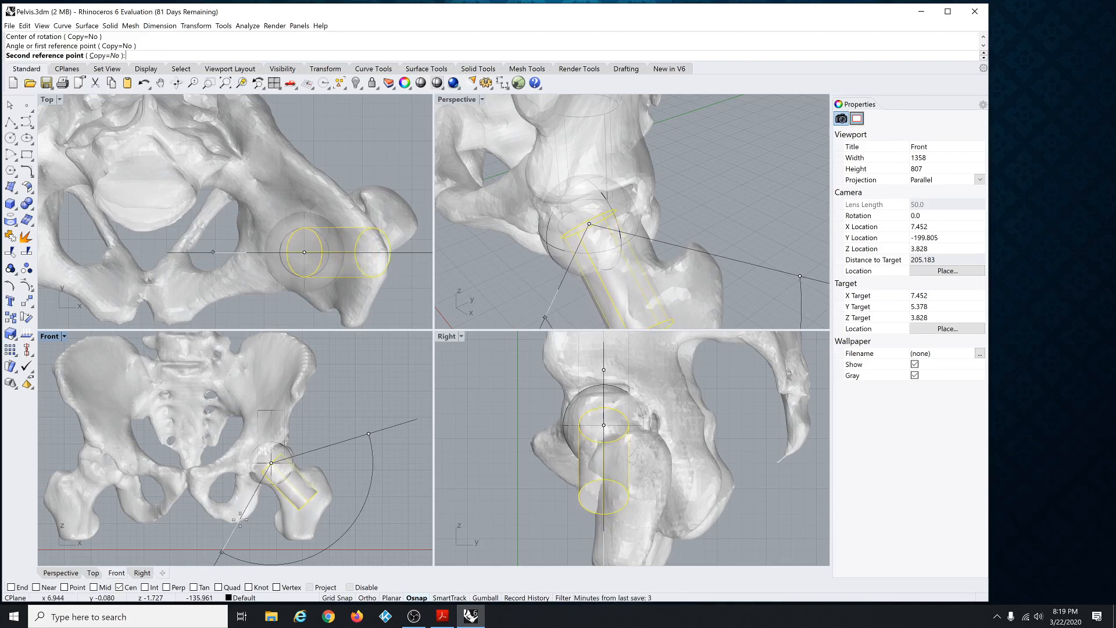
{"action": "left_click", "coordinate": [240, 519]}
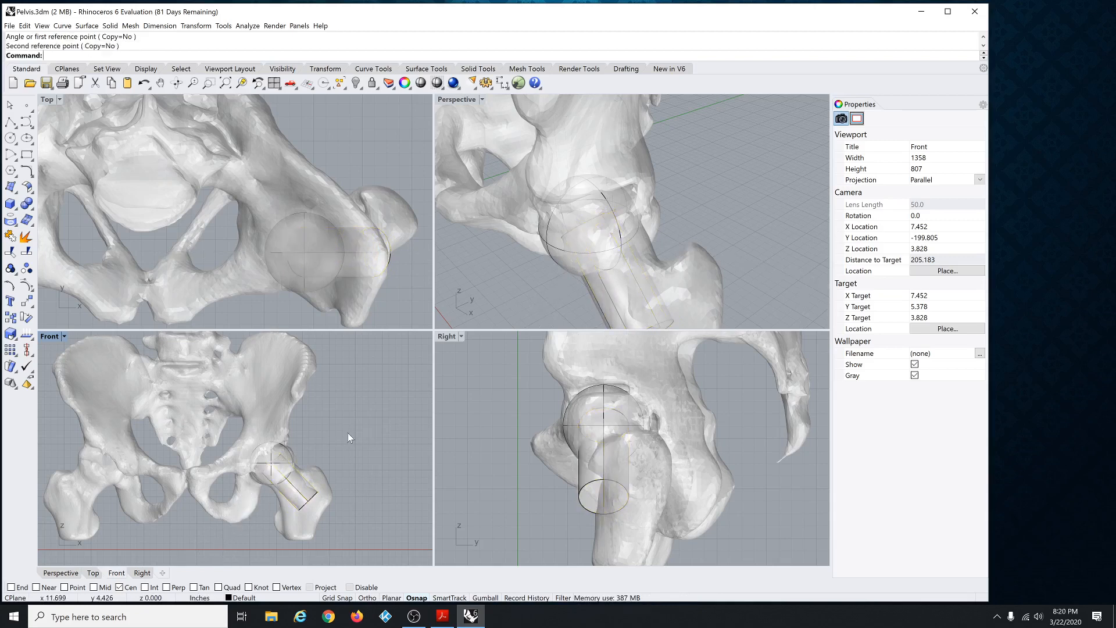
Rotate the neck cylinder about the sphere's centre in the Top view by about 24 degrees, swinging it toward the greater trochanter.
{"action": "key", "text": "Return"}
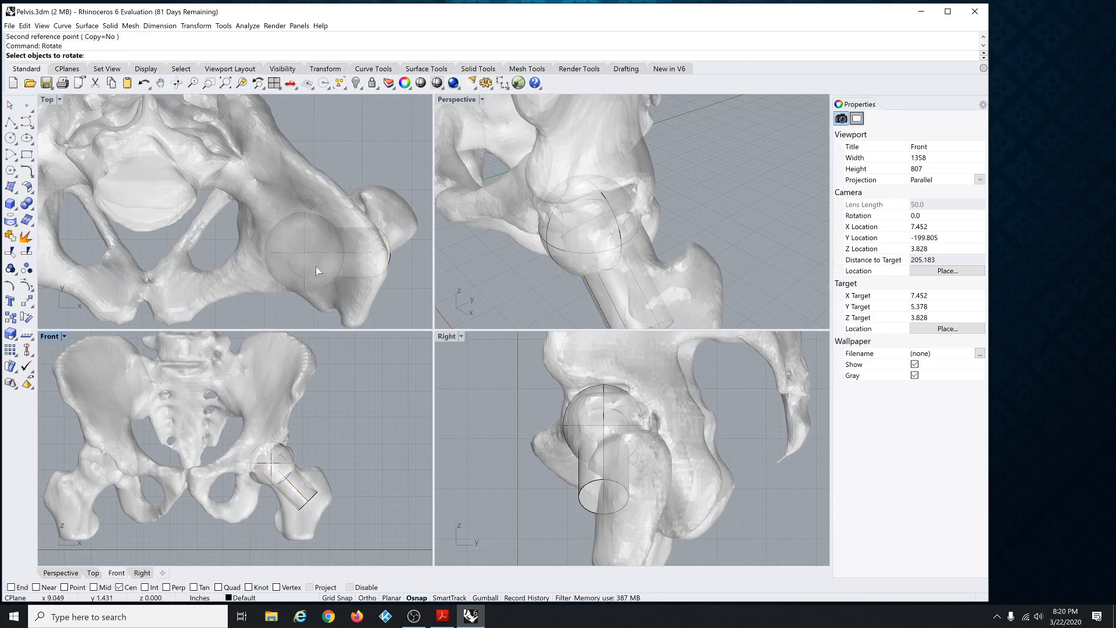
{"action": "left_click", "coordinate": [391, 260]}
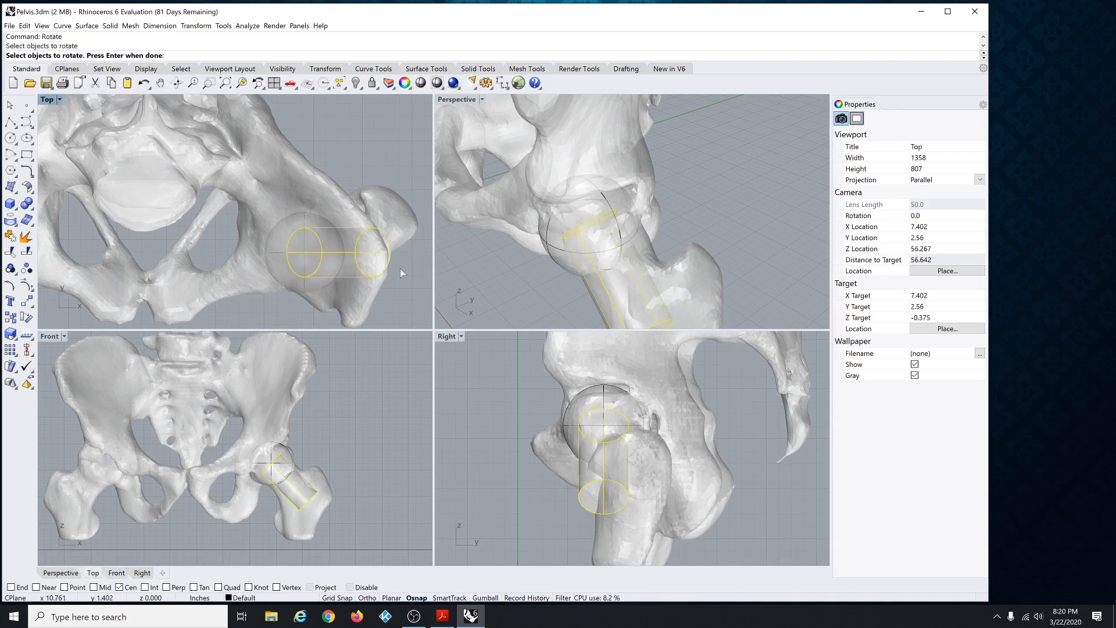
{"action": "key", "text": "Return"}
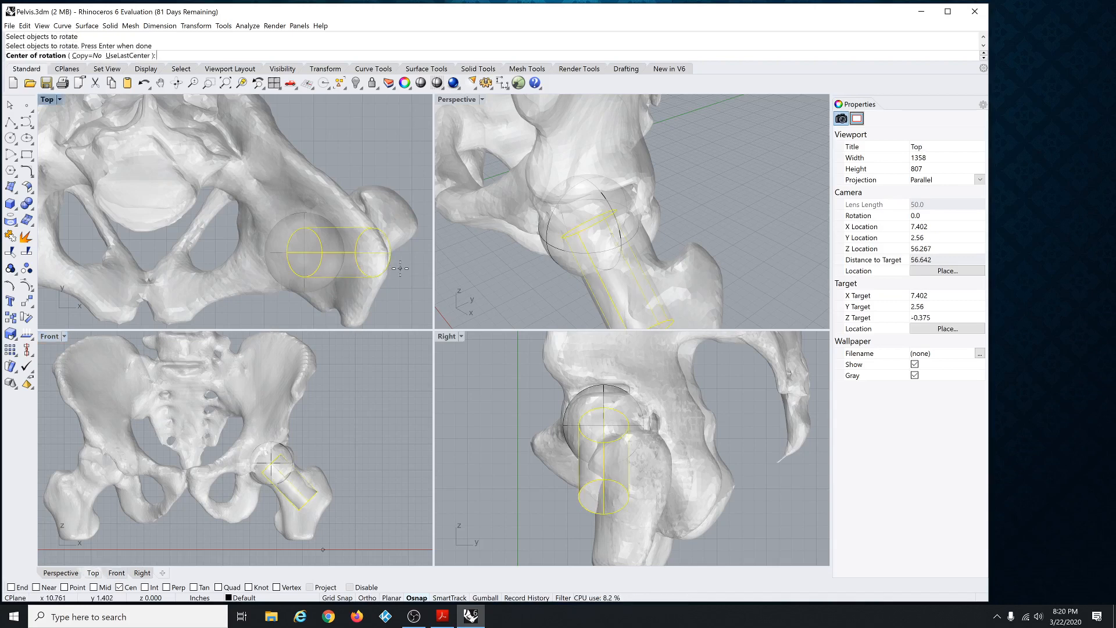
{"action": "left_click", "coordinate": [304, 252]}
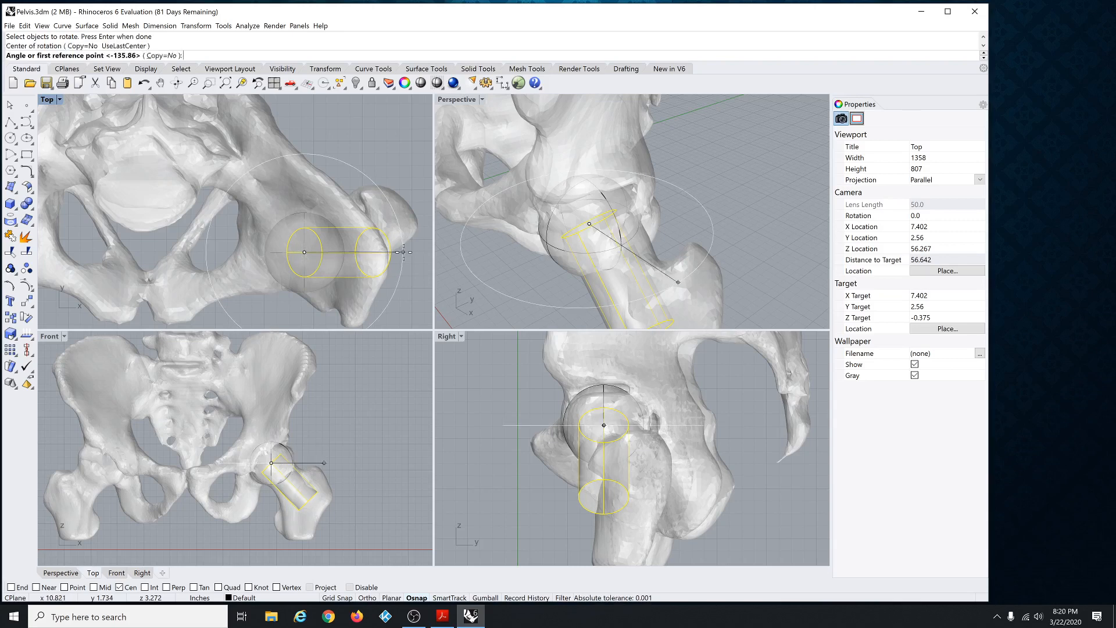
{"action": "scroll", "coordinate": [269, 249], "scroll_direction": "down", "scroll_amount": 2}
{"action": "scroll", "coordinate": [269, 248], "scroll_direction": "up", "scroll_amount": 2}
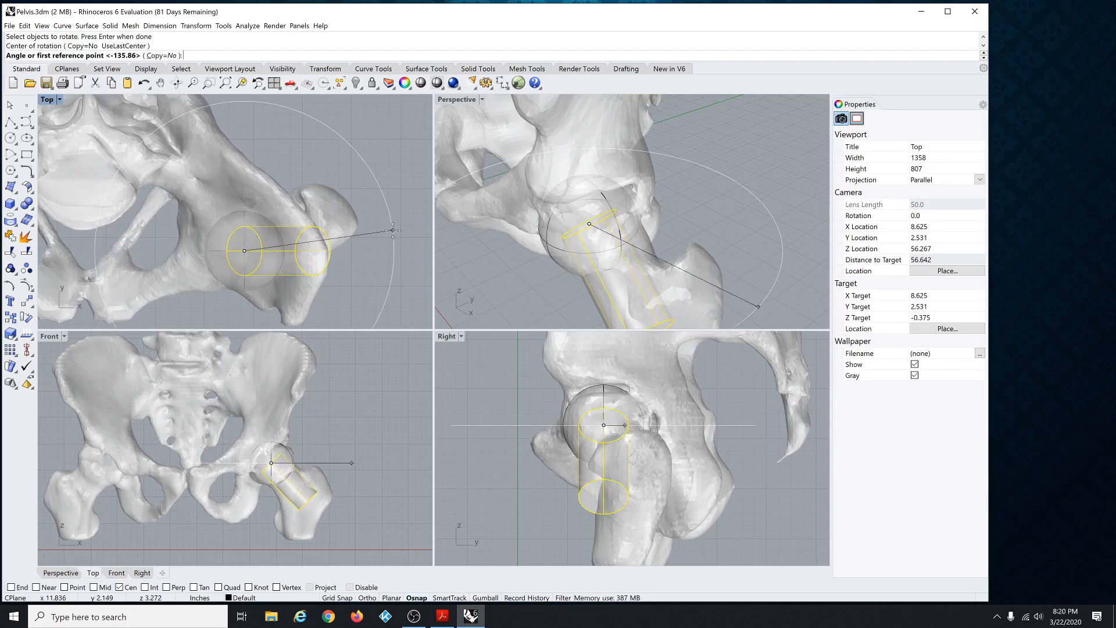
{"action": "left_click", "coordinate": [398, 250]}
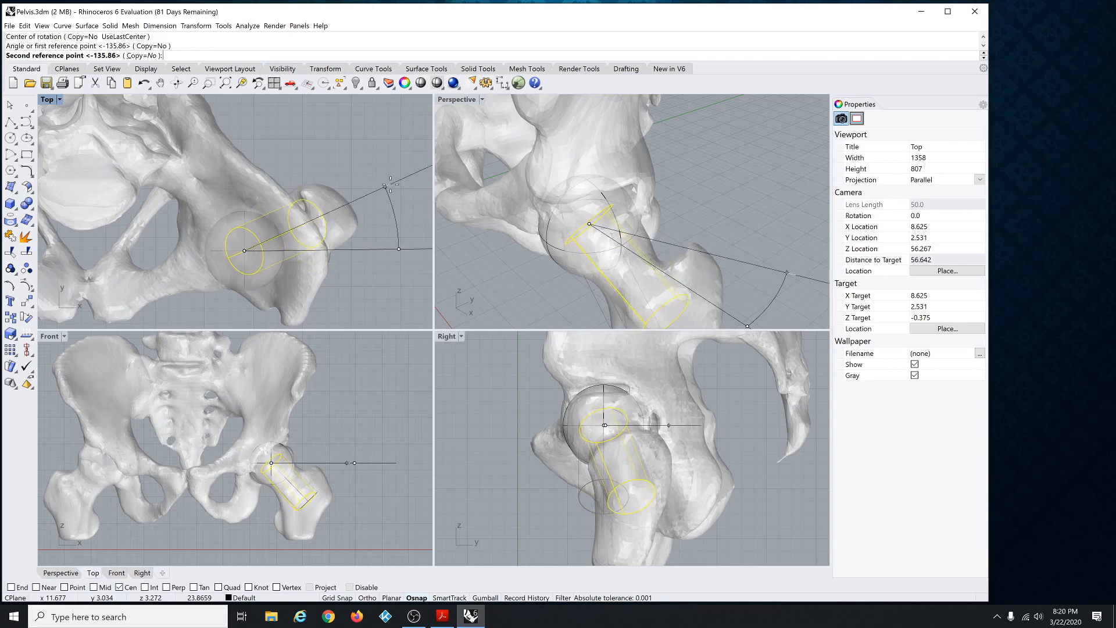
{"action": "left_click", "coordinate": [384, 187]}
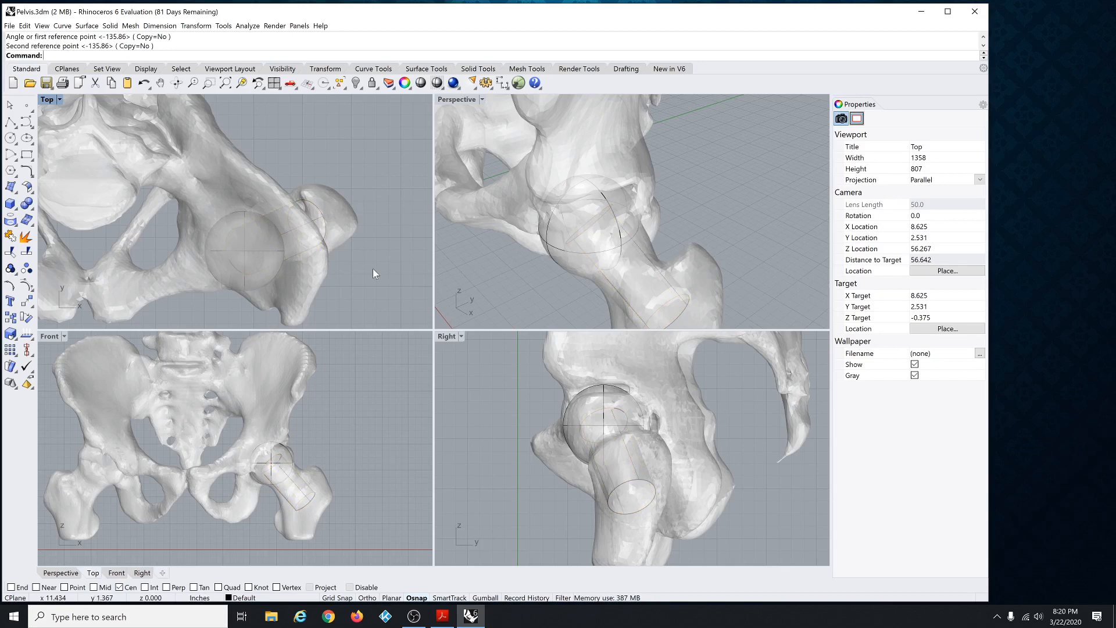
Rotate the cylinder about the sphere's centre in the Right view by about 5.6 degrees.
{"action": "key", "text": "Return"}
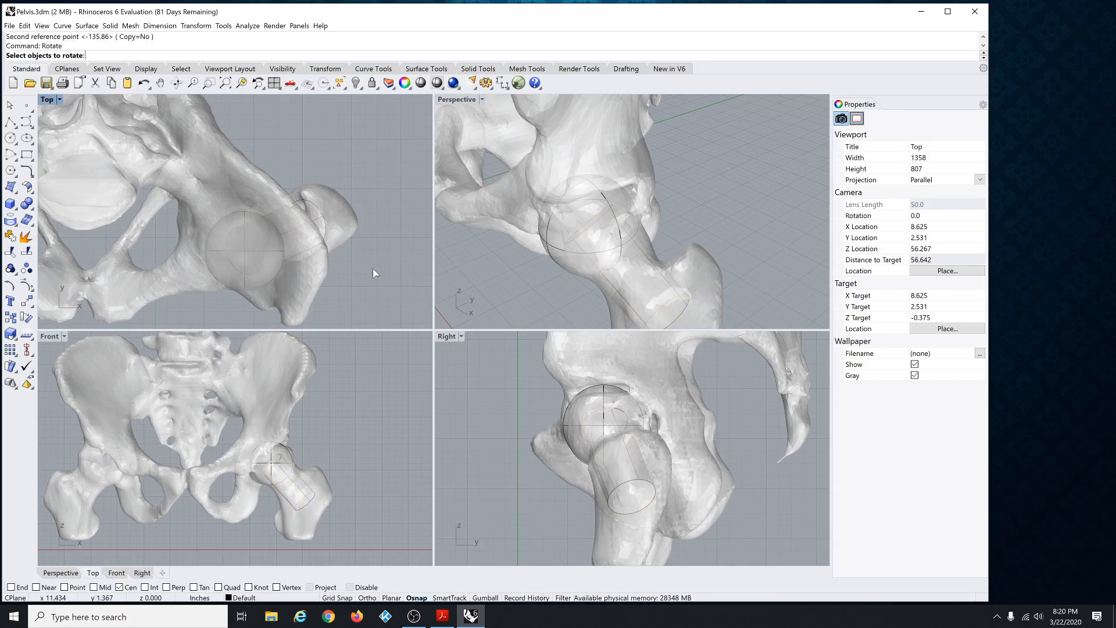
{"action": "left_click", "coordinate": [325, 222]}
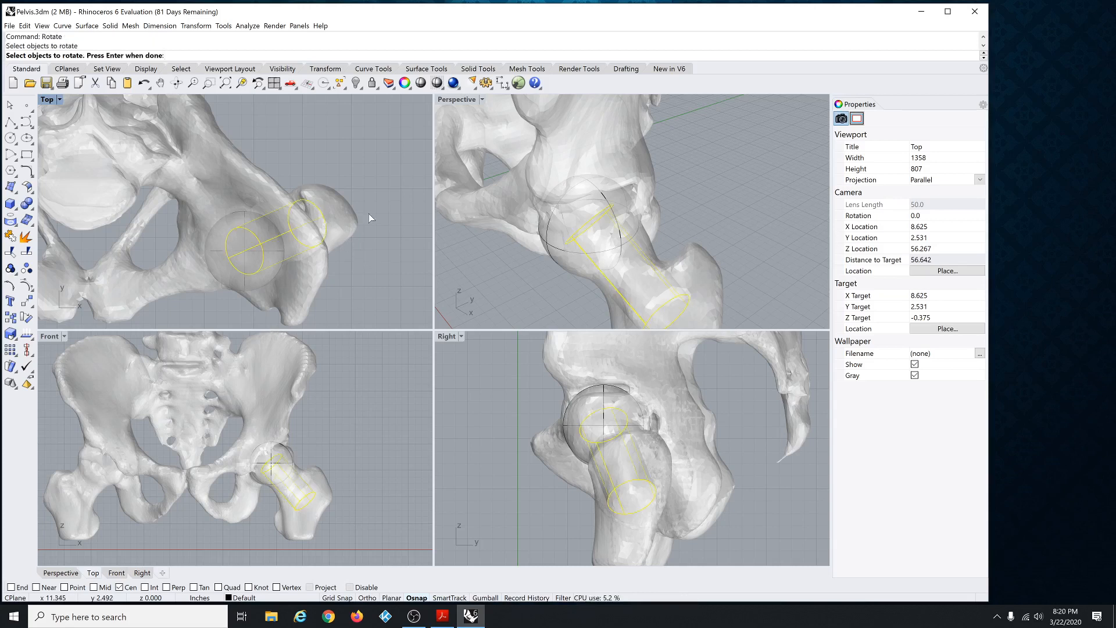
{"action": "key", "text": "Return"}
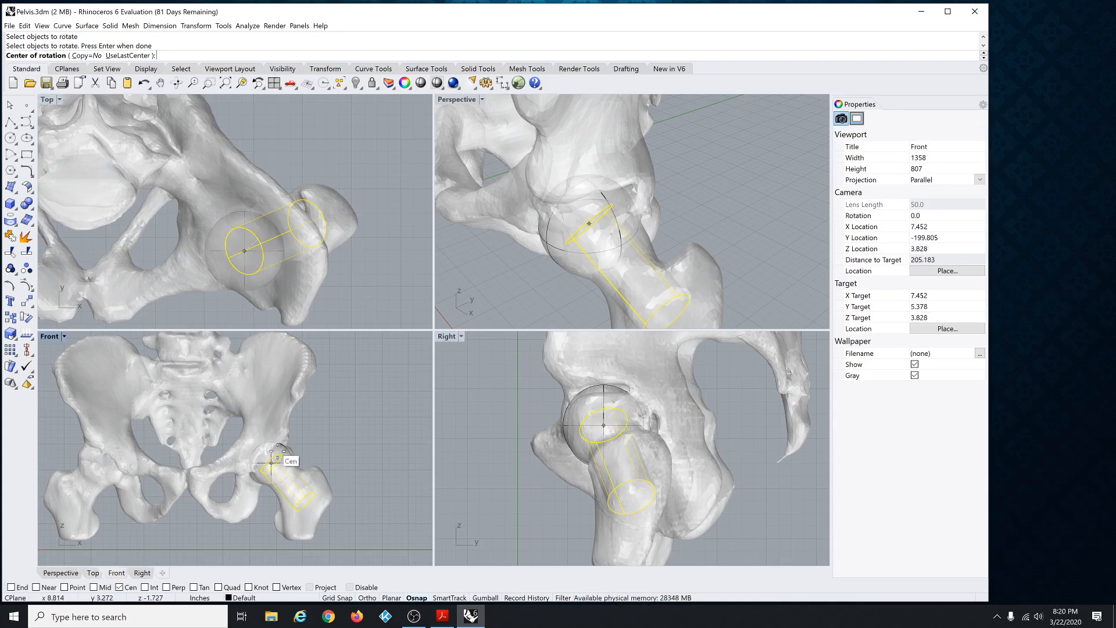
{"action": "left_click", "coordinate": [272, 462]}
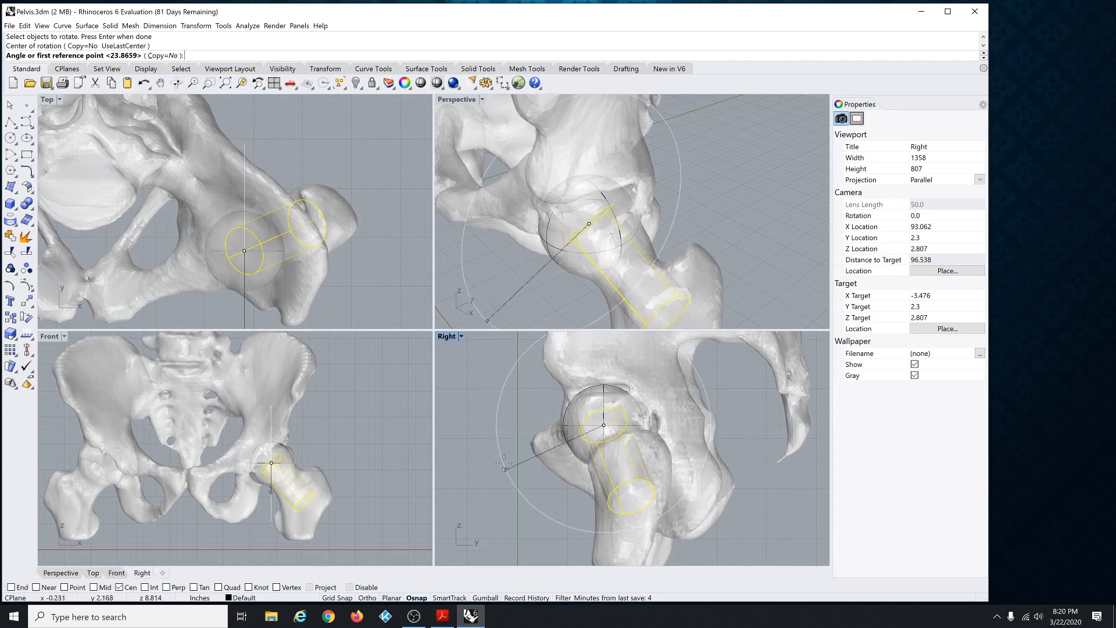
{"action": "left_click", "coordinate": [481, 393]}
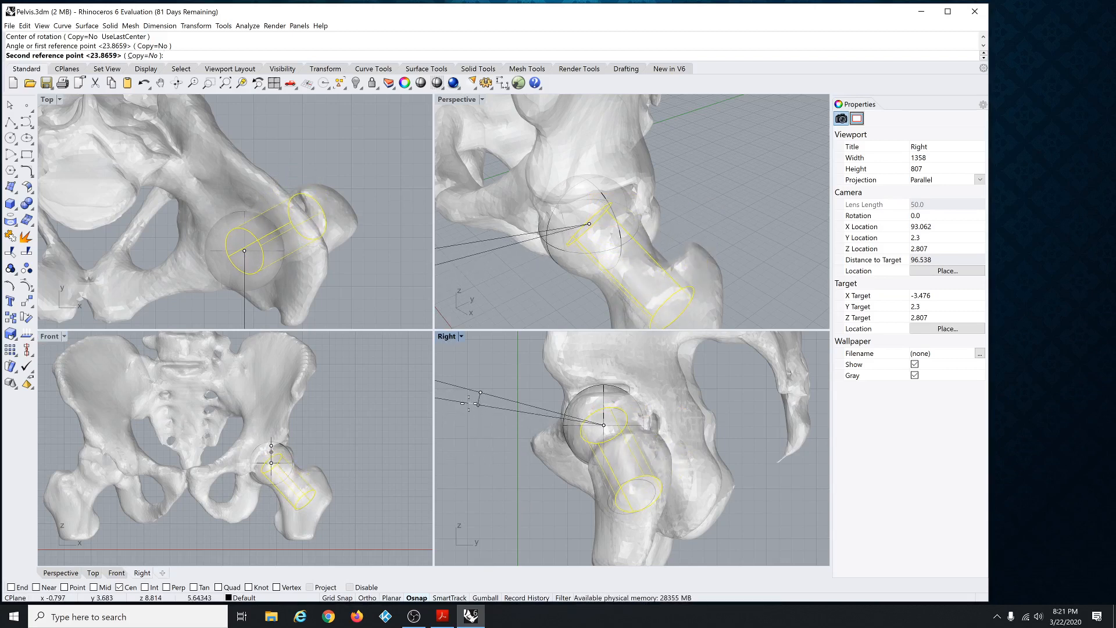
{"action": "left_click", "coordinate": [476, 403]}
Check the cylinder inside the femur in the Perspective view and rotate it about the sphere's centre in the Top view by about -14.6 degrees.
{"action": "right_click_drag", "start_coordinate": [628, 284], "coordinate": [565, 291]}
{"action": "scroll", "coordinate": [565, 291], "scroll_direction": "down", "scroll_amount": 4}
{"action": "scroll", "coordinate": [464, 260], "scroll_direction": "up", "scroll_amount": 6}
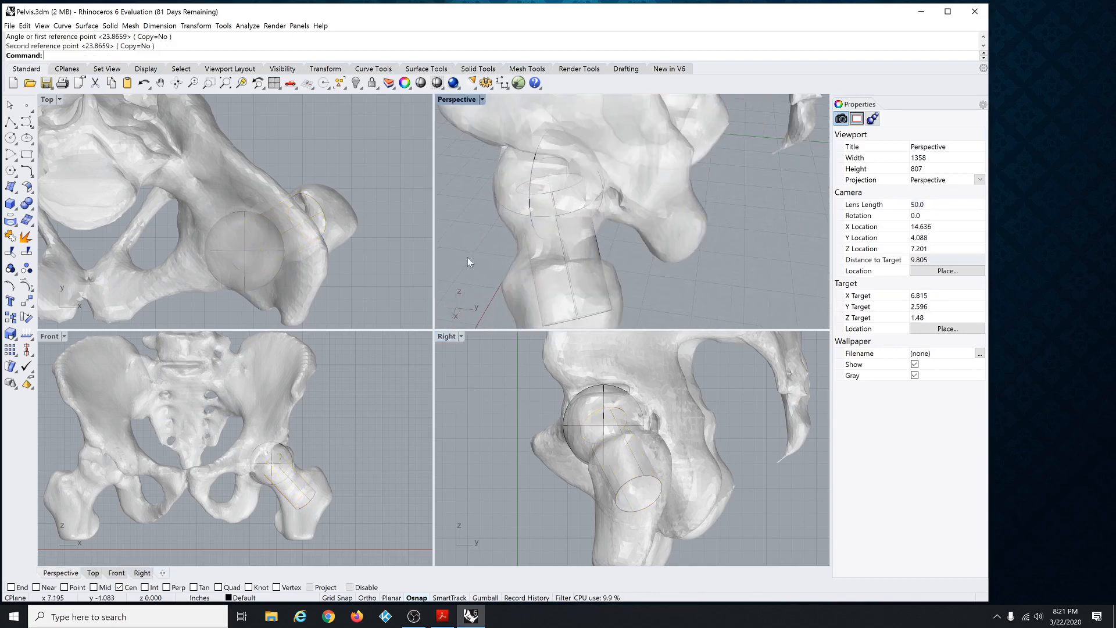
{"action": "right_click_drag", "start_coordinate": [501, 257], "coordinate": [521, 242]}
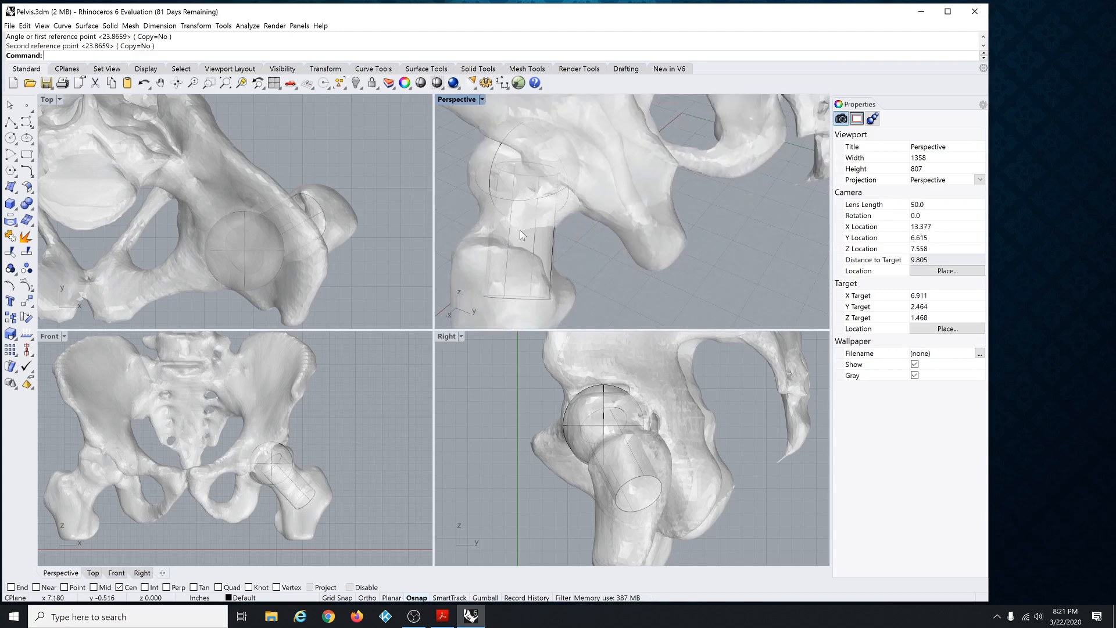
{"action": "scroll", "coordinate": [563, 239], "scroll_direction": "down", "scroll_amount": 2}
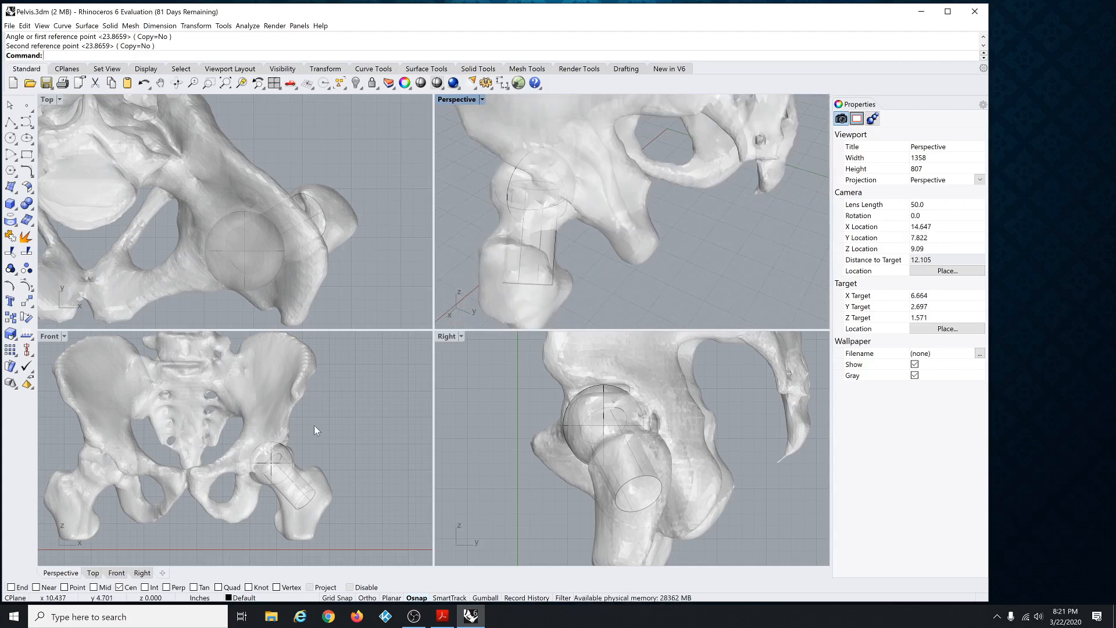
{"action": "right_click_drag", "start_coordinate": [373, 256], "coordinate": [330, 253]}
{"action": "scroll", "coordinate": [239, 242], "scroll_direction": "down", "scroll_amount": 2}
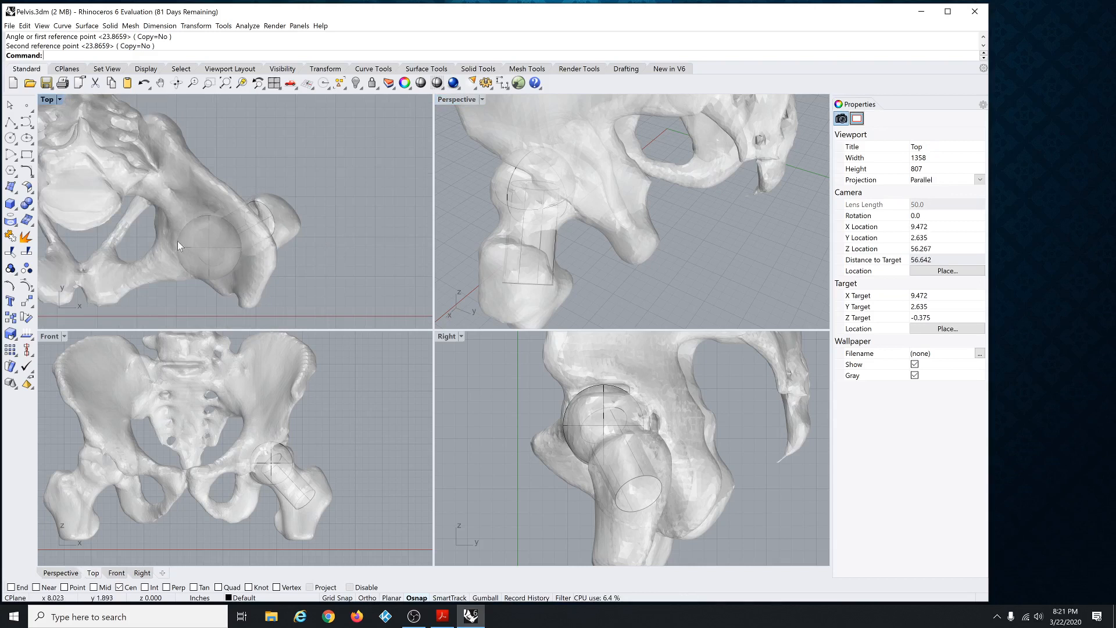
{"action": "key", "text": "Return"}
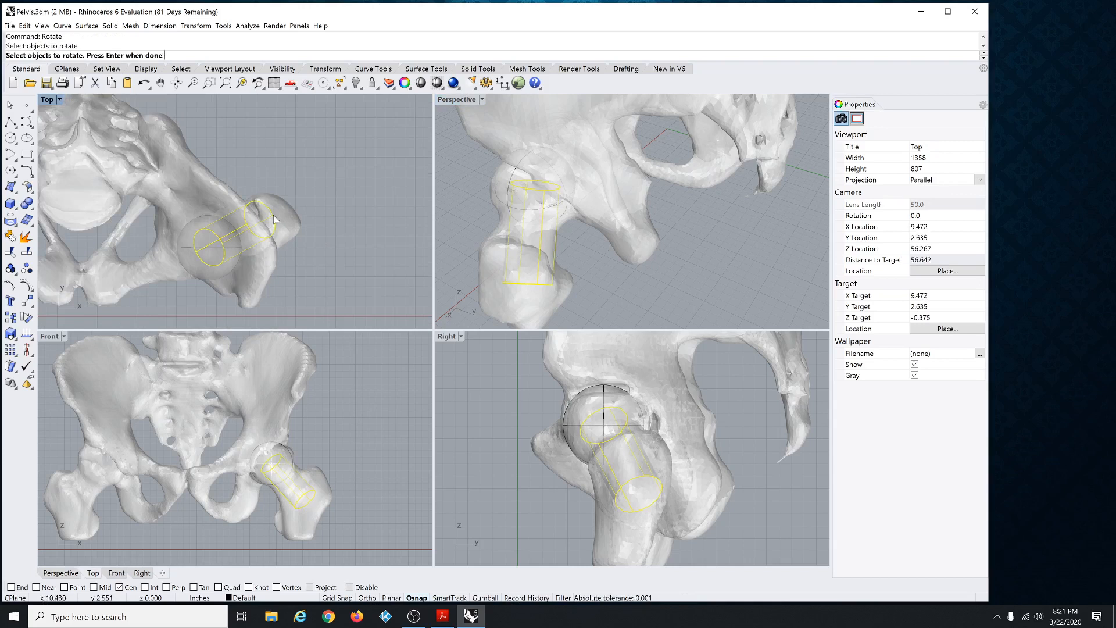
{"action": "key", "text": "Return"}
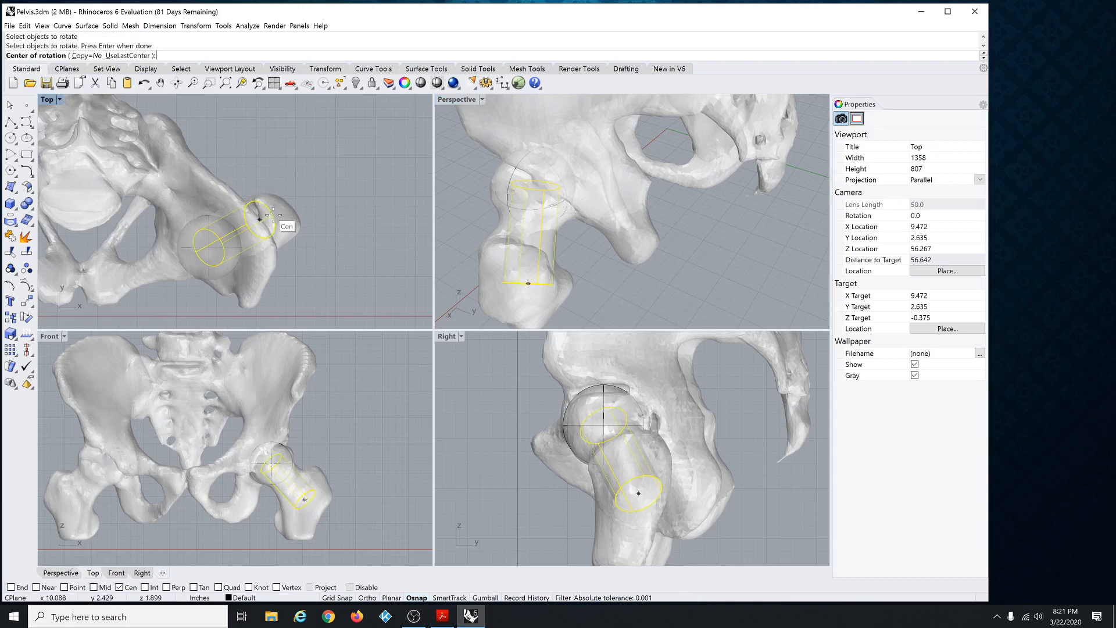
{"action": "left_click", "coordinate": [209, 246]}
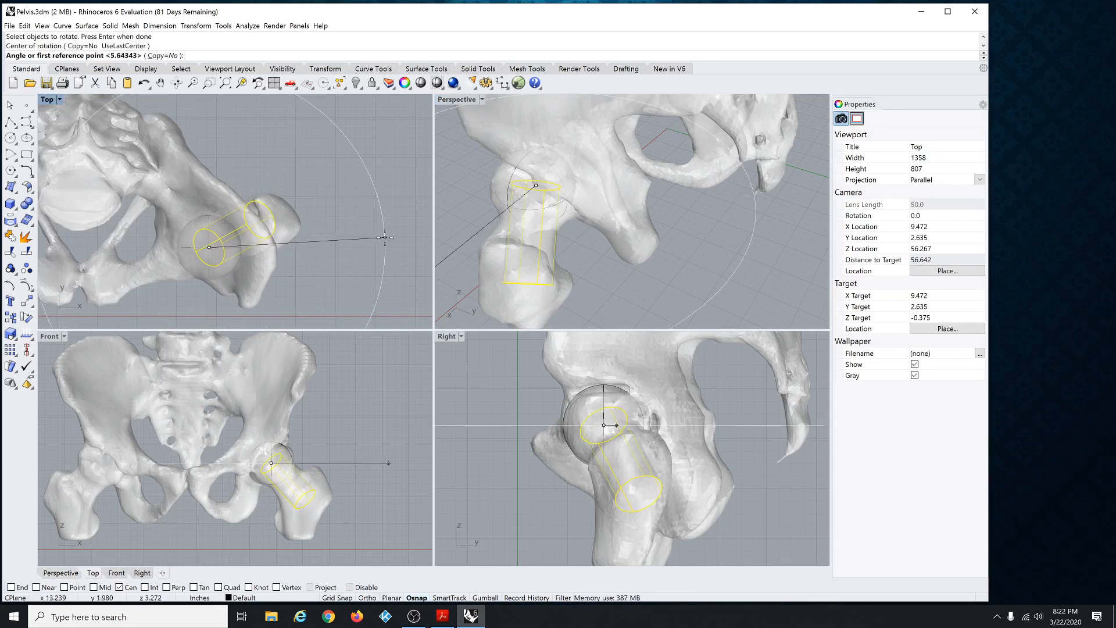
{"action": "left_click", "coordinate": [384, 237]}
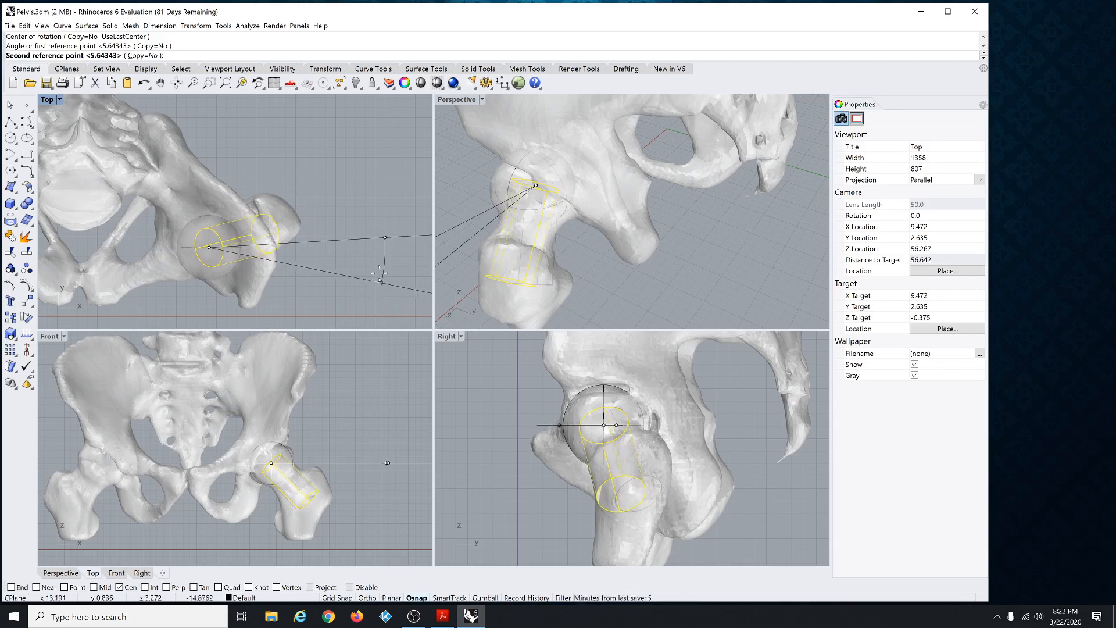
{"action": "left_click", "coordinate": [375, 282]}
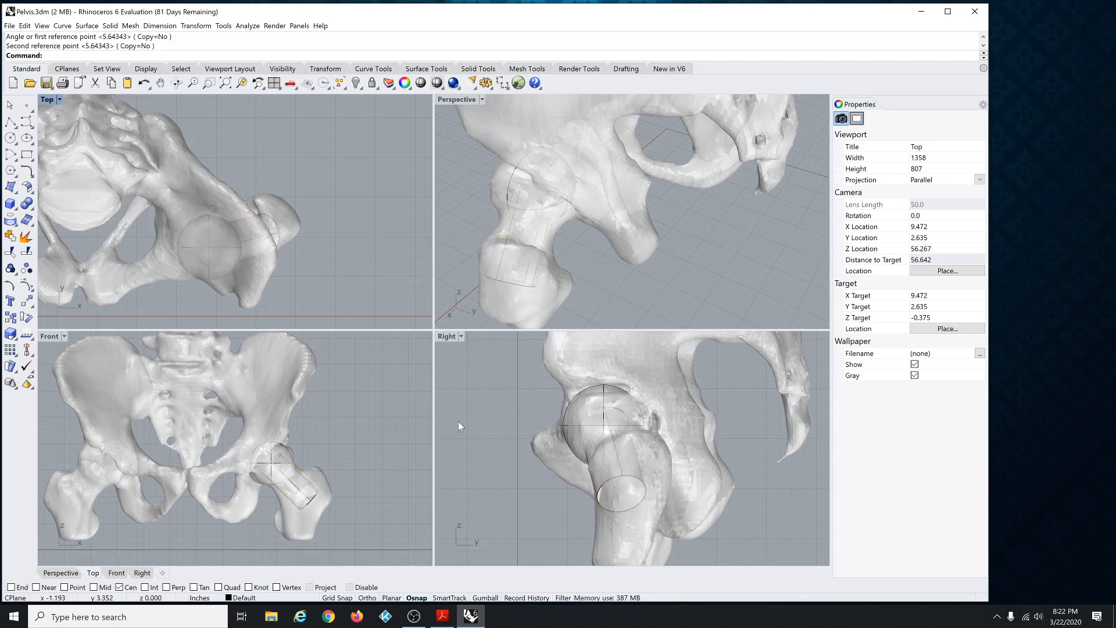
Rotate the cylinder slightly about the sphere's centre in the Right view, by about 0.87 degrees.
{"action": "key", "text": "Return"}
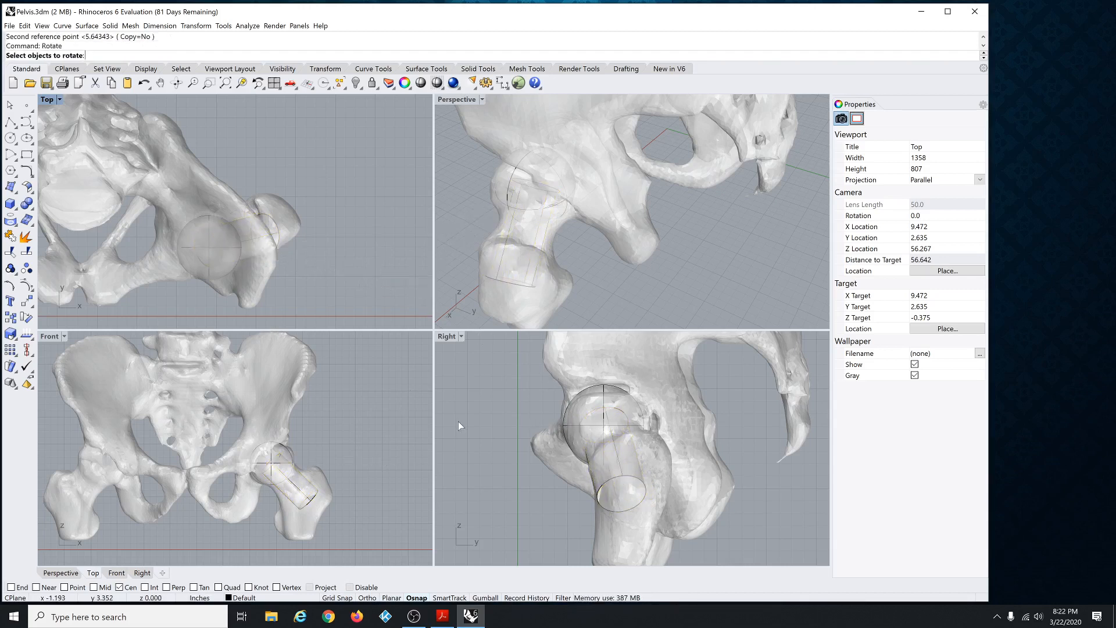
{"action": "left_click", "coordinate": [624, 479]}
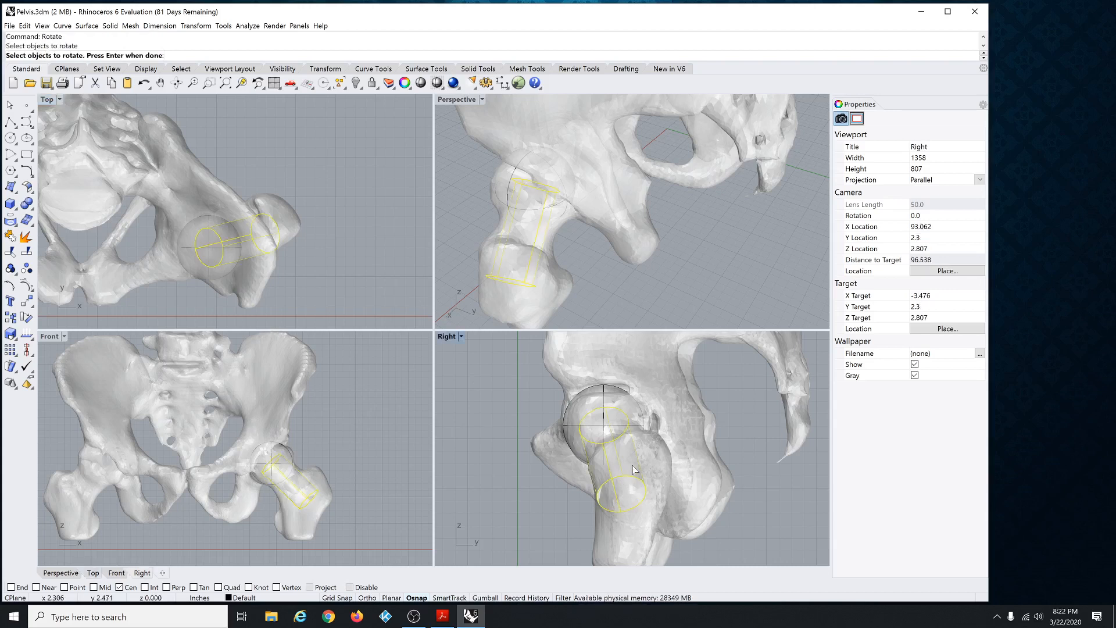
{"action": "key", "text": "Return"}
{"action": "left_click", "coordinate": [605, 427]}
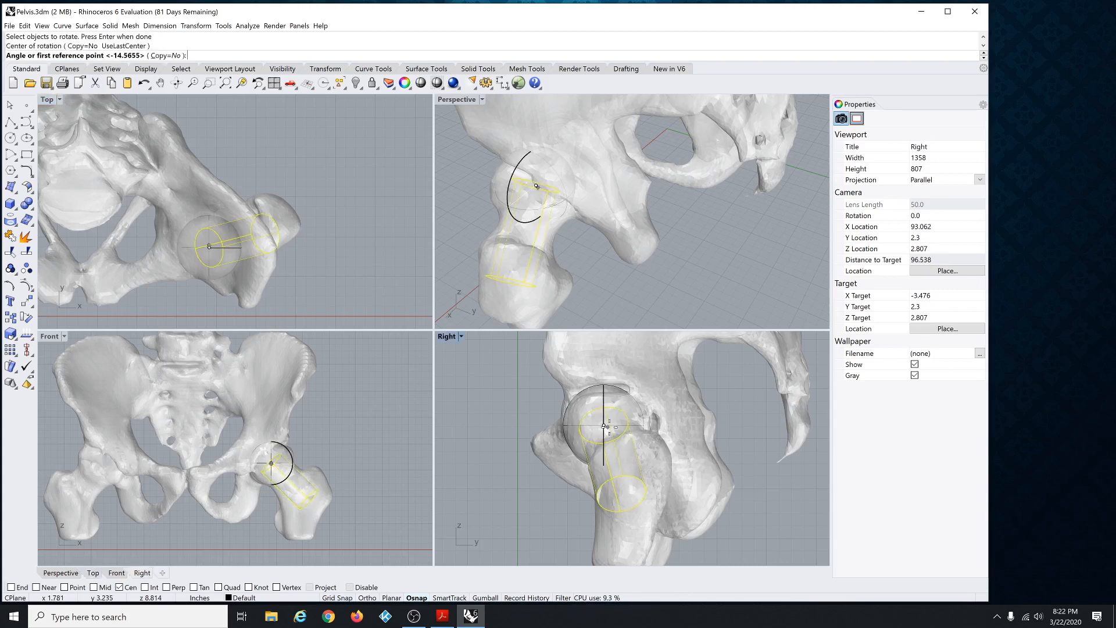
{"action": "left_click", "coordinate": [717, 418]}
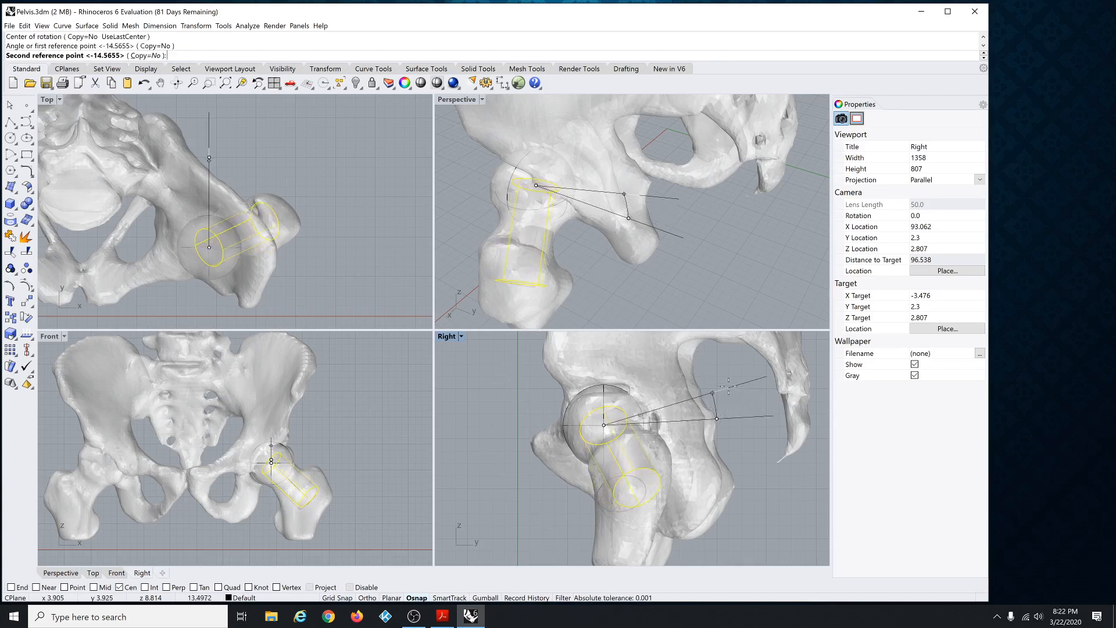
{"action": "left_click", "coordinate": [738, 417]}
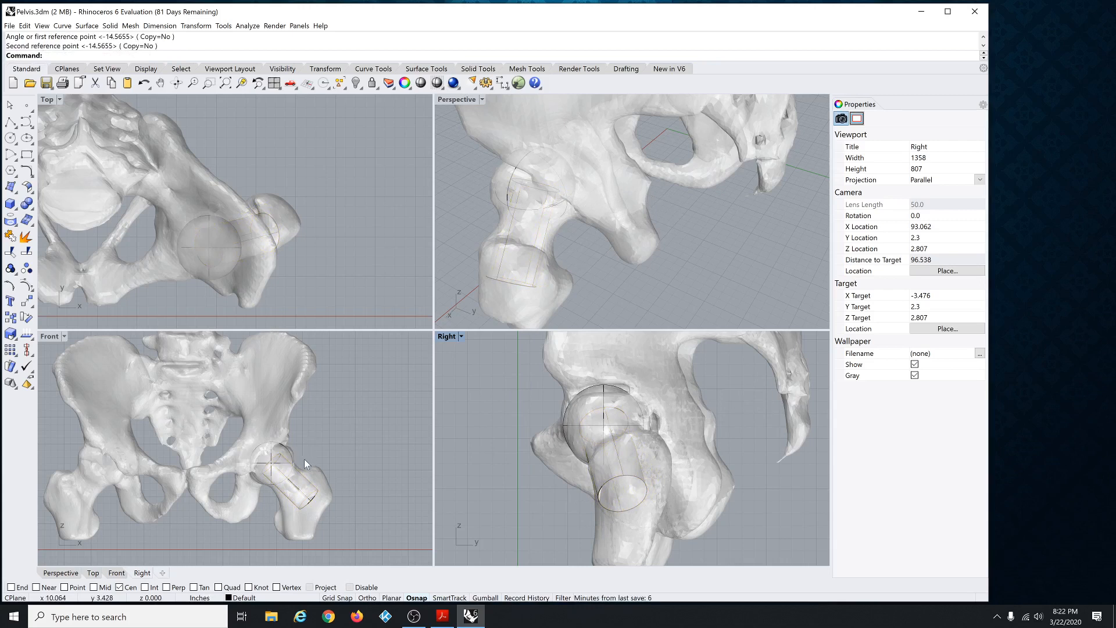
Rotate the cylinder about the sphere's centre in the Front view by about -4 degrees to follow the femoral neck.
{"action": "key", "text": "Return"}
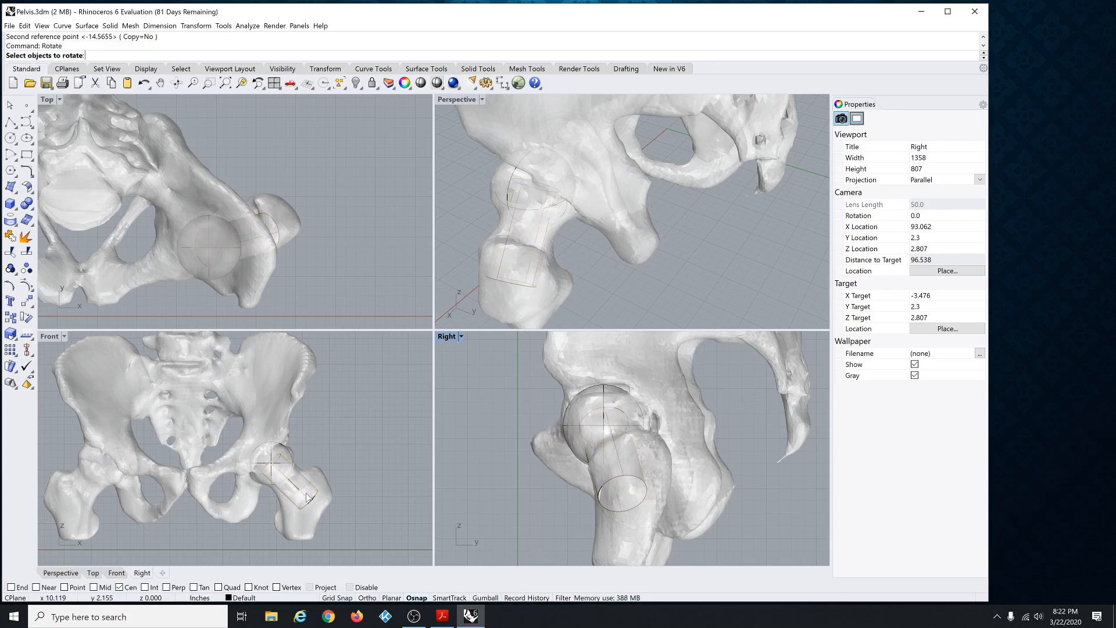
{"action": "left_click", "coordinate": [308, 504]}
{"action": "key", "text": "Return"}
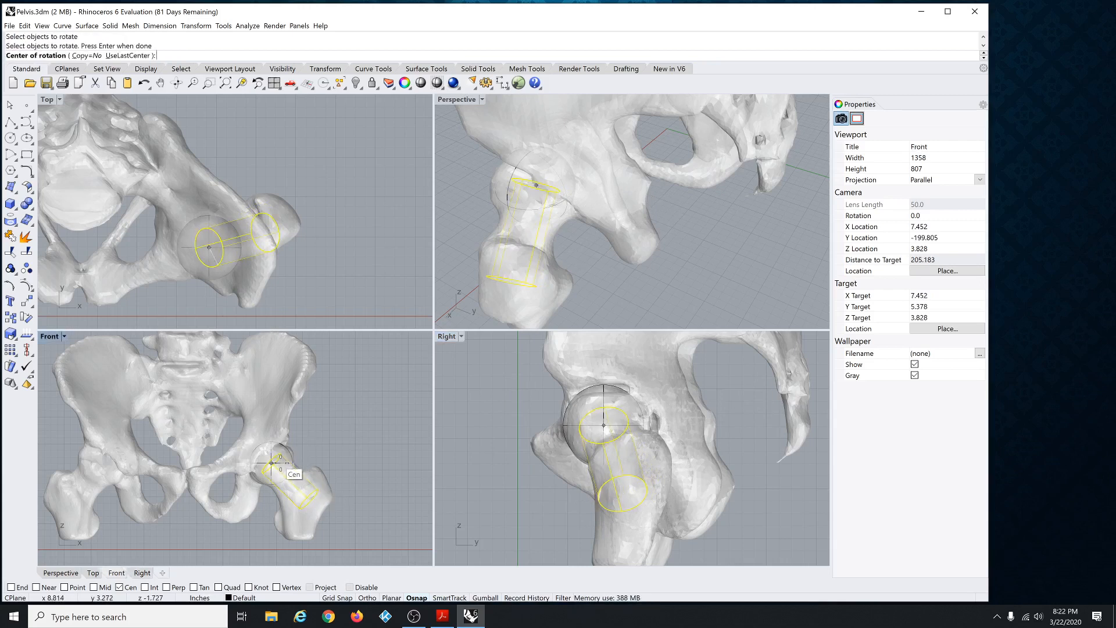
{"action": "left_click", "coordinate": [286, 457]}
{"action": "left_click", "coordinate": [408, 434]}
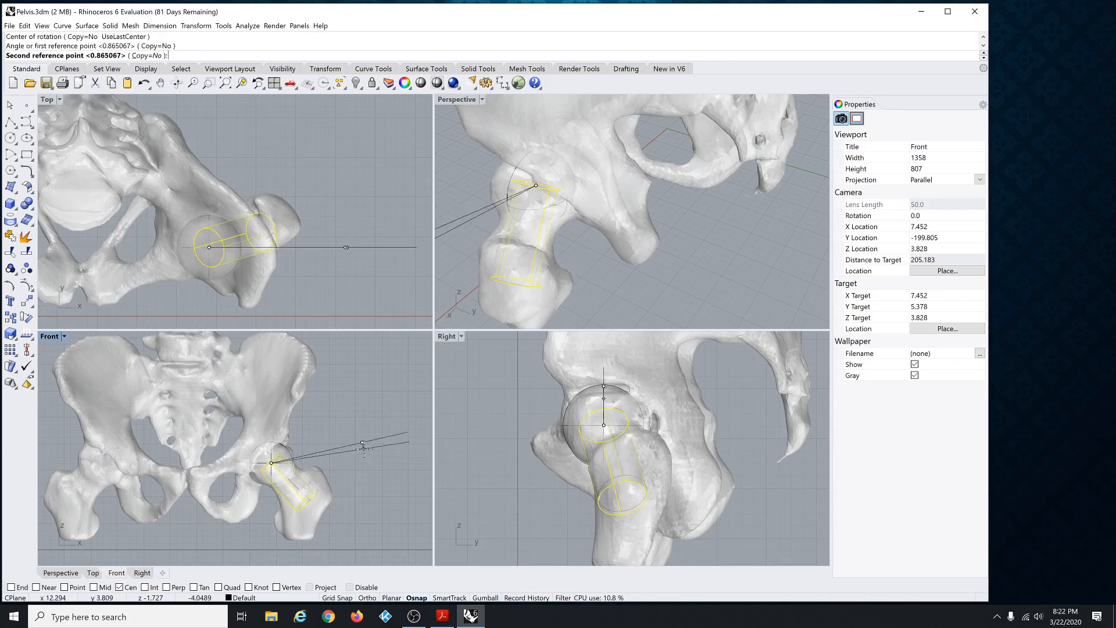
{"action": "left_click", "coordinate": [364, 448]}
Rotate the cylinder about the sphere's centre in the Top view by about 7.8 degrees and inspect it up close in the Right view.
{"action": "key", "text": "Return"}
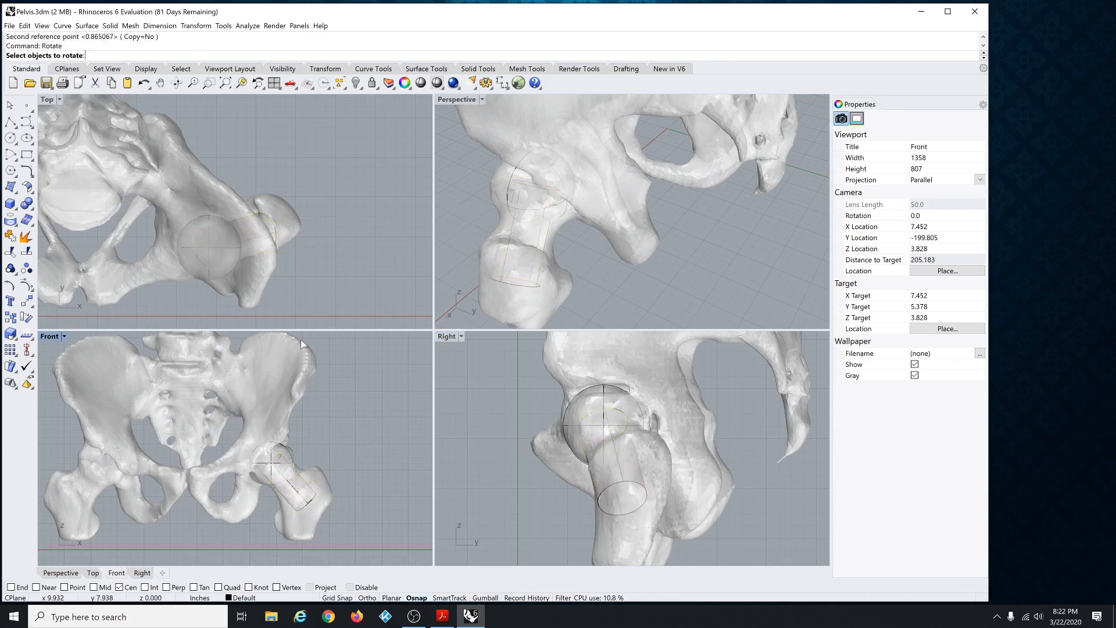
{"action": "left_click", "coordinate": [275, 237]}
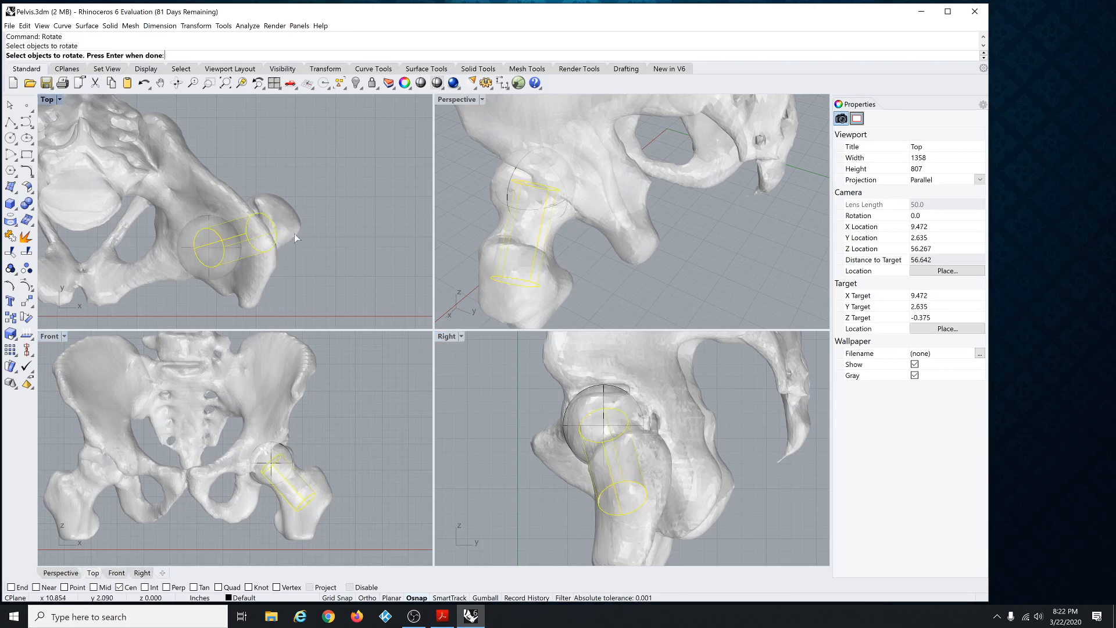
{"action": "key", "text": "Return"}
{"action": "left_click", "coordinate": [210, 247]}
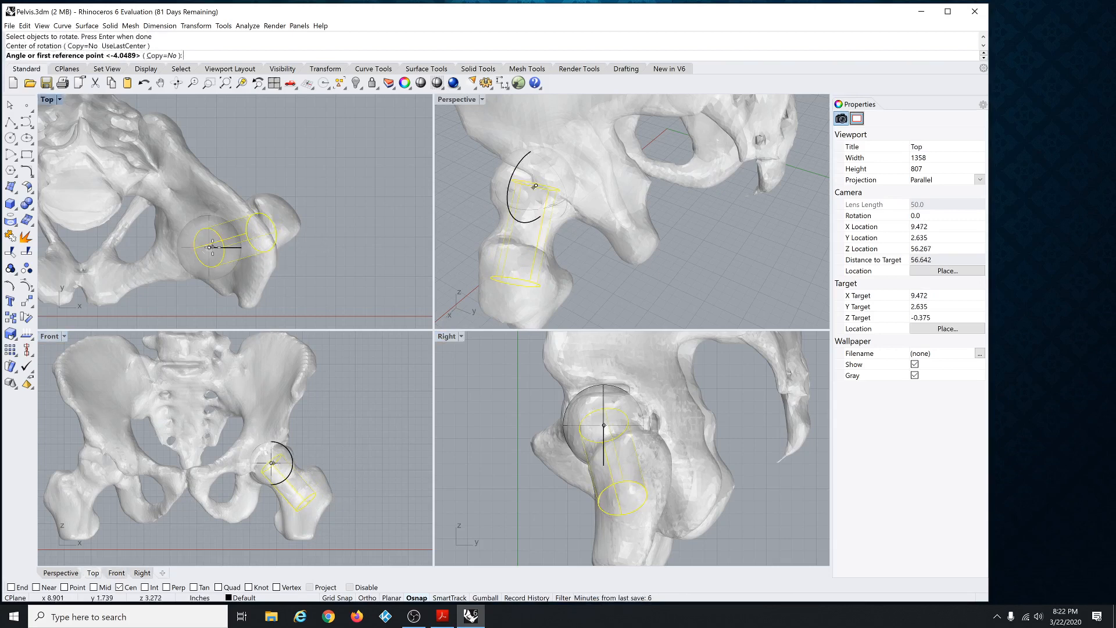
{"action": "left_click", "coordinate": [344, 237]}
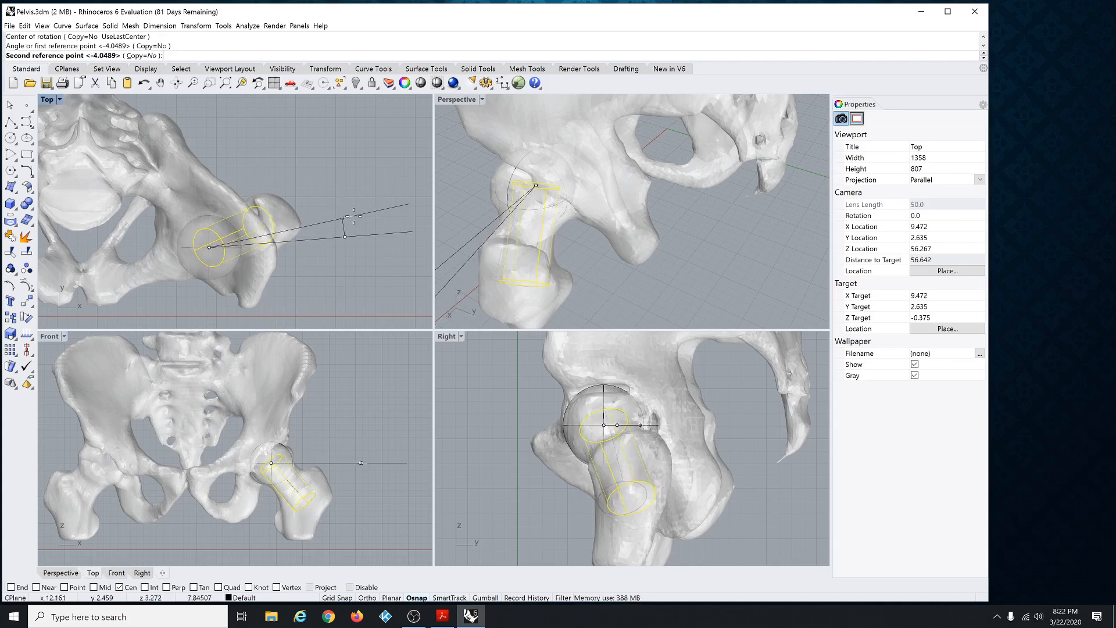
{"action": "left_click", "coordinate": [353, 216]}
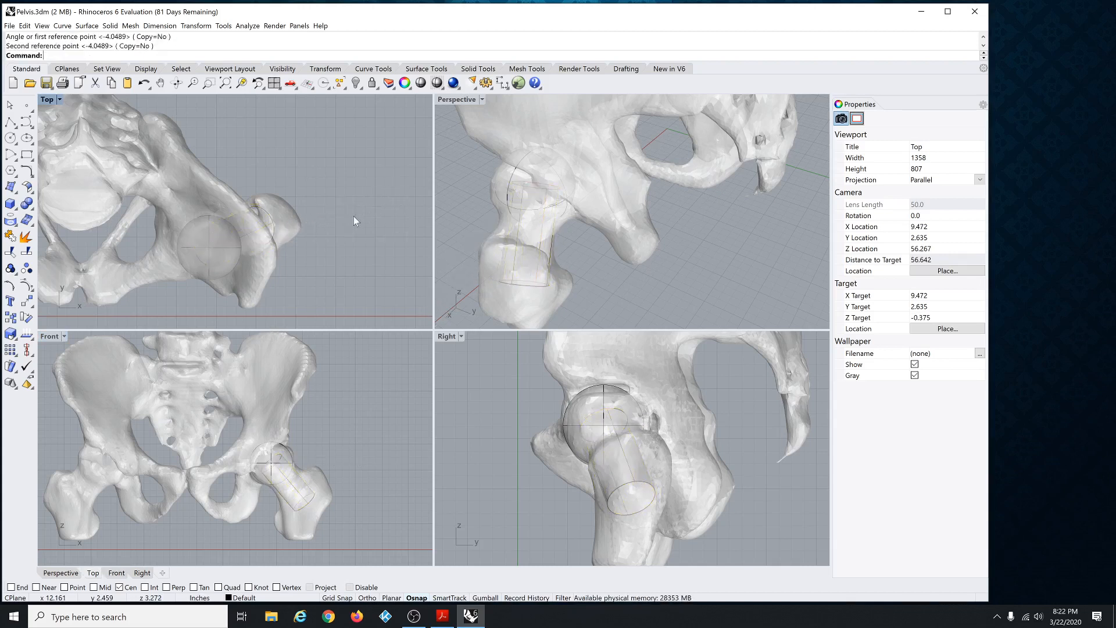
{"action": "scroll", "coordinate": [626, 476], "scroll_direction": "up", "scroll_amount": 2}
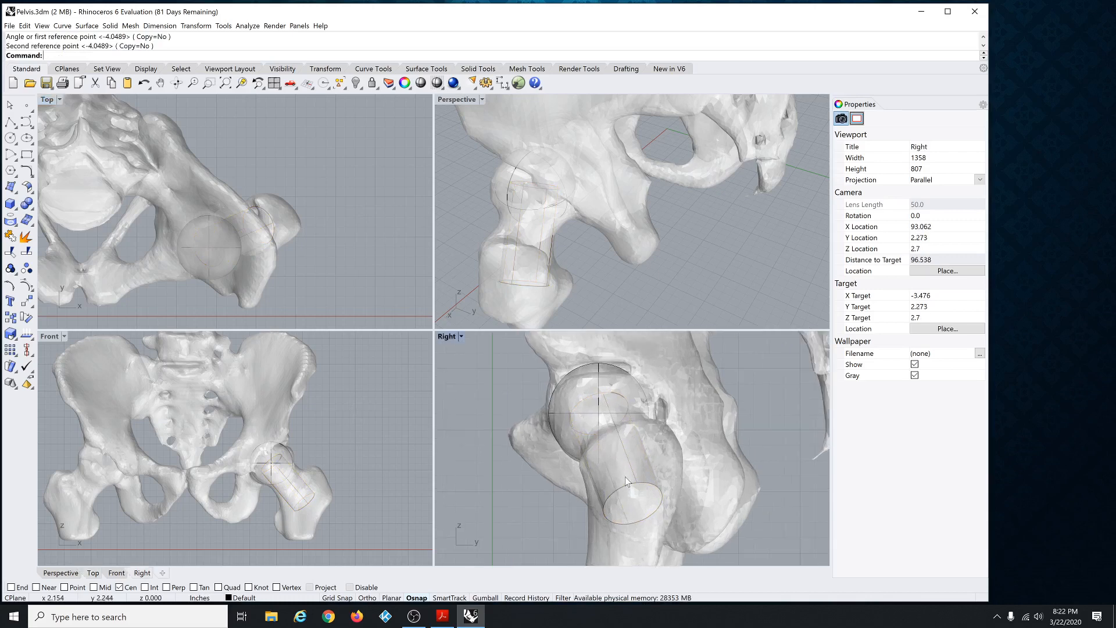
Examine the cylinder's alignment inside the femoral neck from the Right, Perspective and Top views.
{"action": "right_click_drag", "start_coordinate": [626, 477], "coordinate": [621, 463]}
{"action": "scroll", "coordinate": [572, 274], "scroll_direction": "down", "scroll_amount": 5}
{"action": "right_click_drag", "start_coordinate": [568, 274], "coordinate": [557, 247]}
{"action": "scroll", "coordinate": [556, 244], "scroll_direction": "up", "scroll_amount": 4}
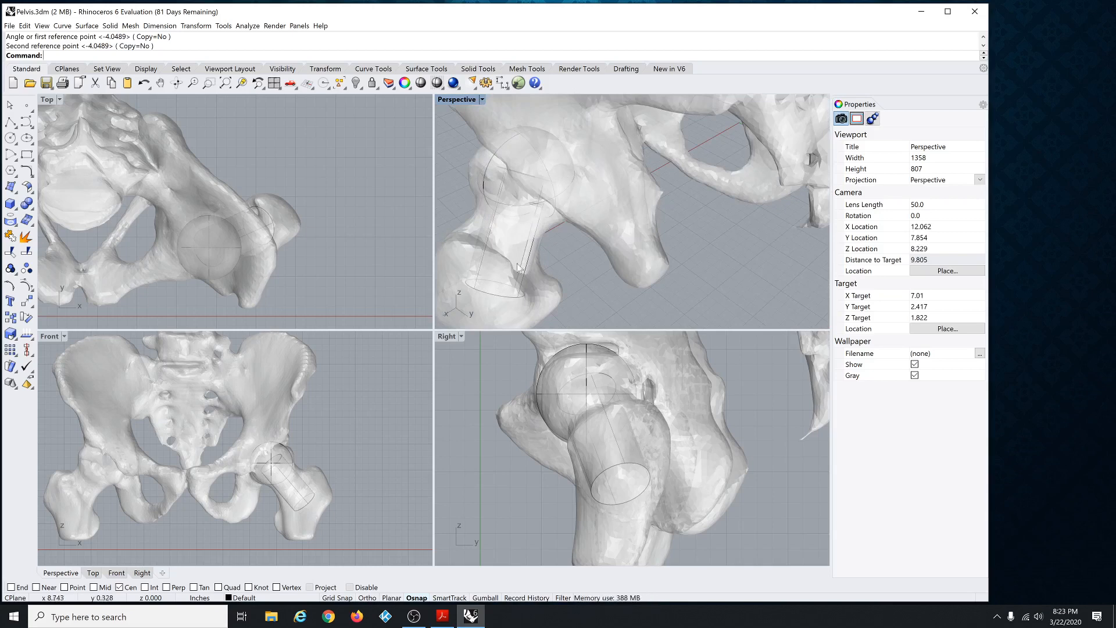
{"action": "right_click_drag", "start_coordinate": [537, 267], "coordinate": [453, 235]}
{"action": "scroll", "coordinate": [263, 249], "scroll_direction": "up", "scroll_amount": 5}
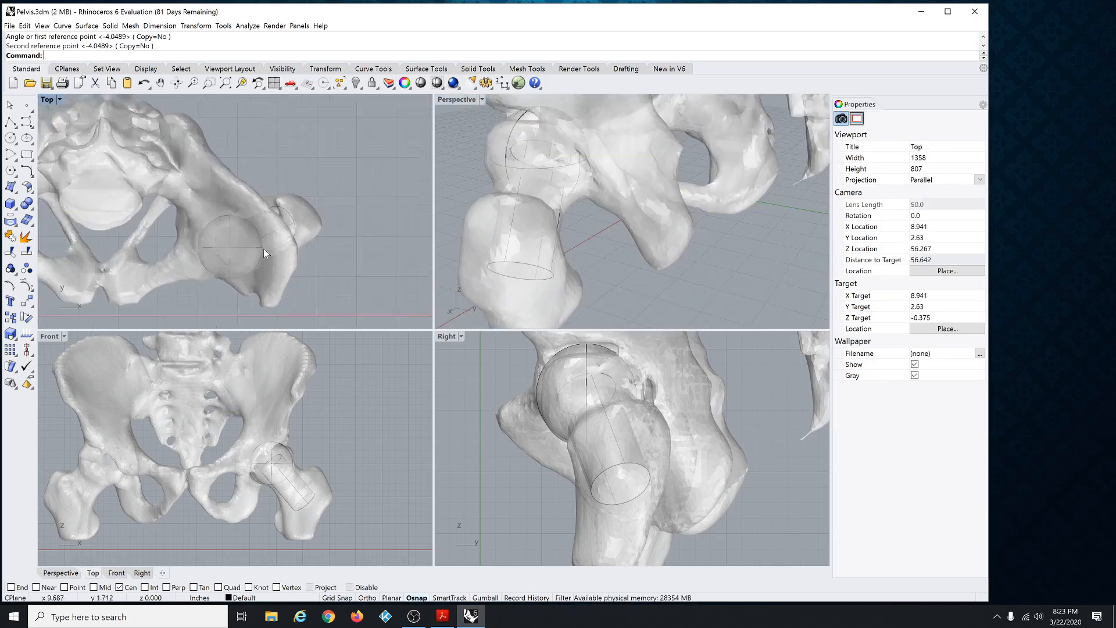
{"action": "scroll", "coordinate": [271, 426], "scroll_direction": "up", "scroll_amount": 8}
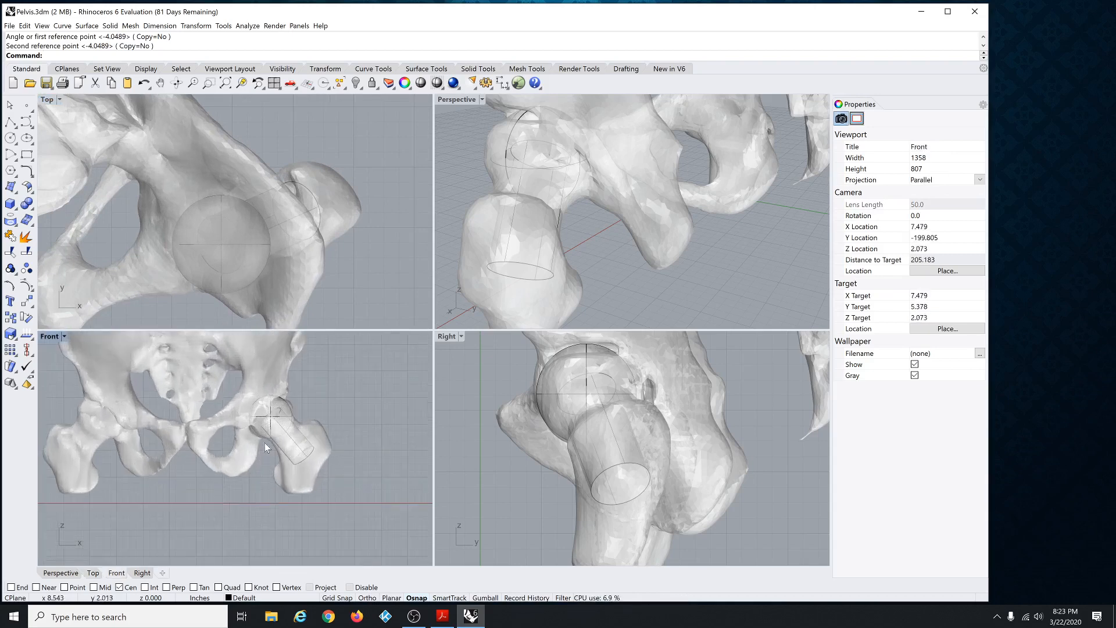
Rotate the cylinder about the sphere's centre in the Front view by about 3.4 degrees.
{"action": "scroll", "coordinate": [272, 428], "scroll_direction": "down", "scroll_amount": 2}
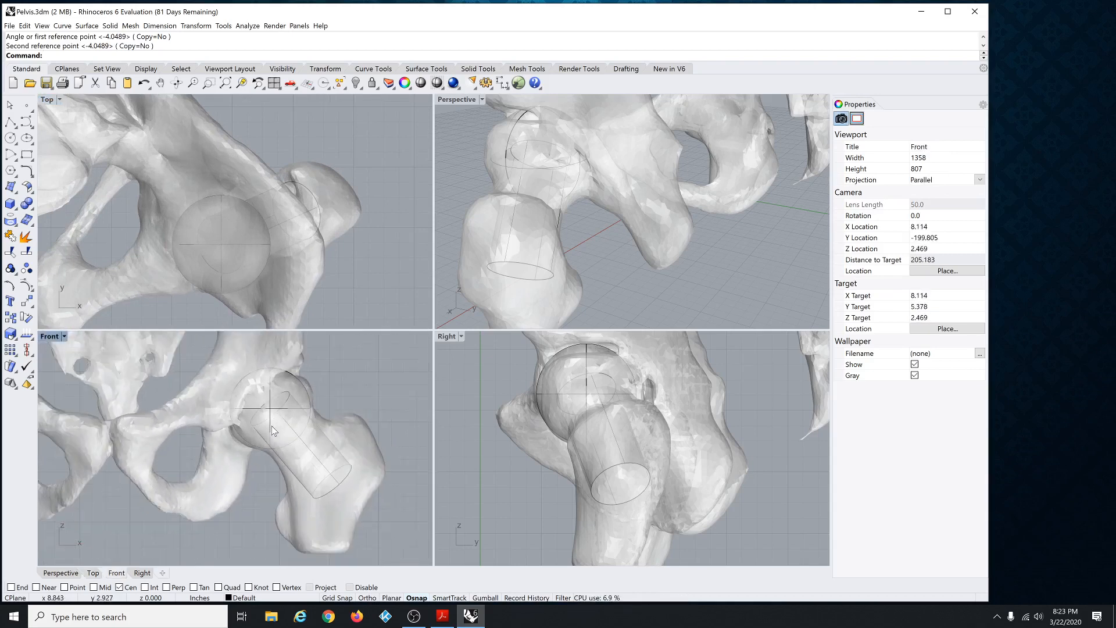
{"action": "right_click", "coordinate": [271, 426]}
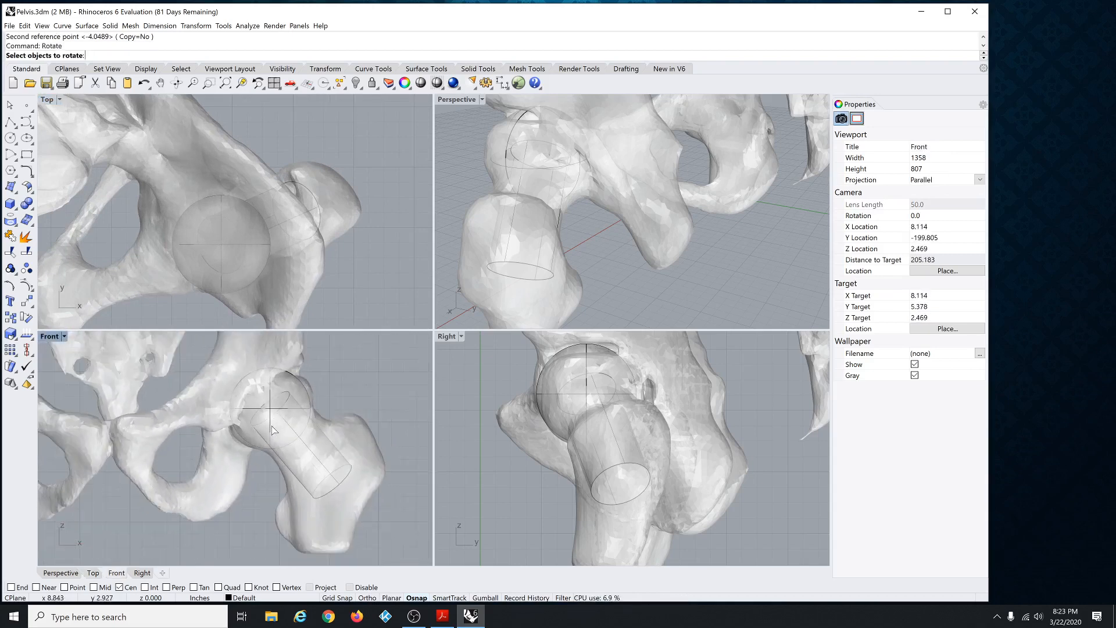
{"action": "left_click", "coordinate": [337, 491]}
{"action": "right_click", "coordinate": [349, 474]}
{"action": "left_click", "coordinate": [302, 400]}
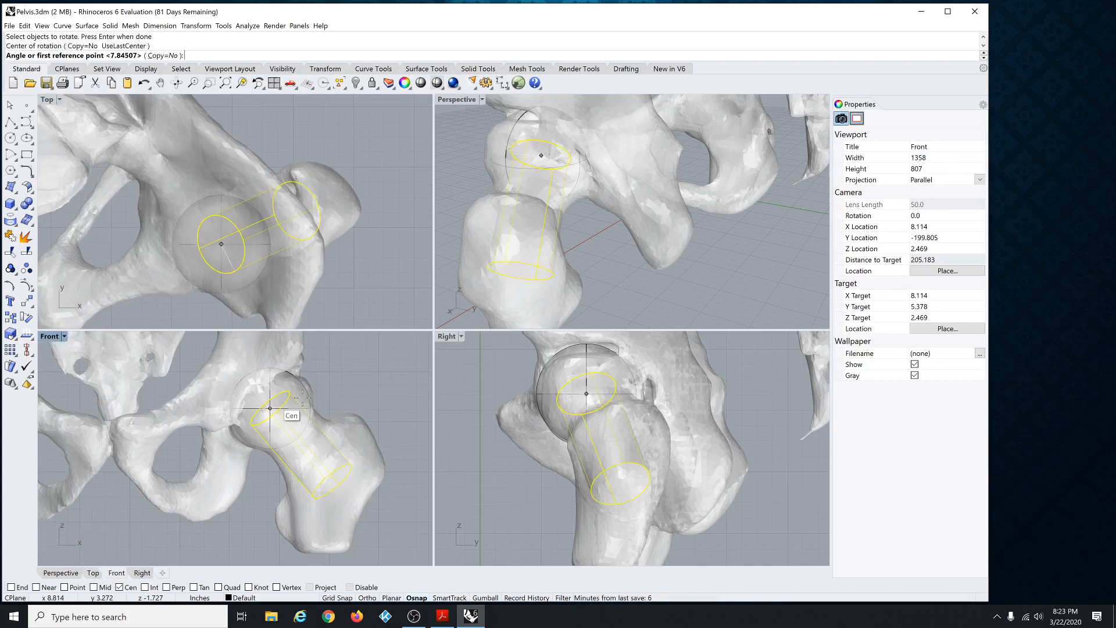
{"action": "left_click", "coordinate": [397, 401]}
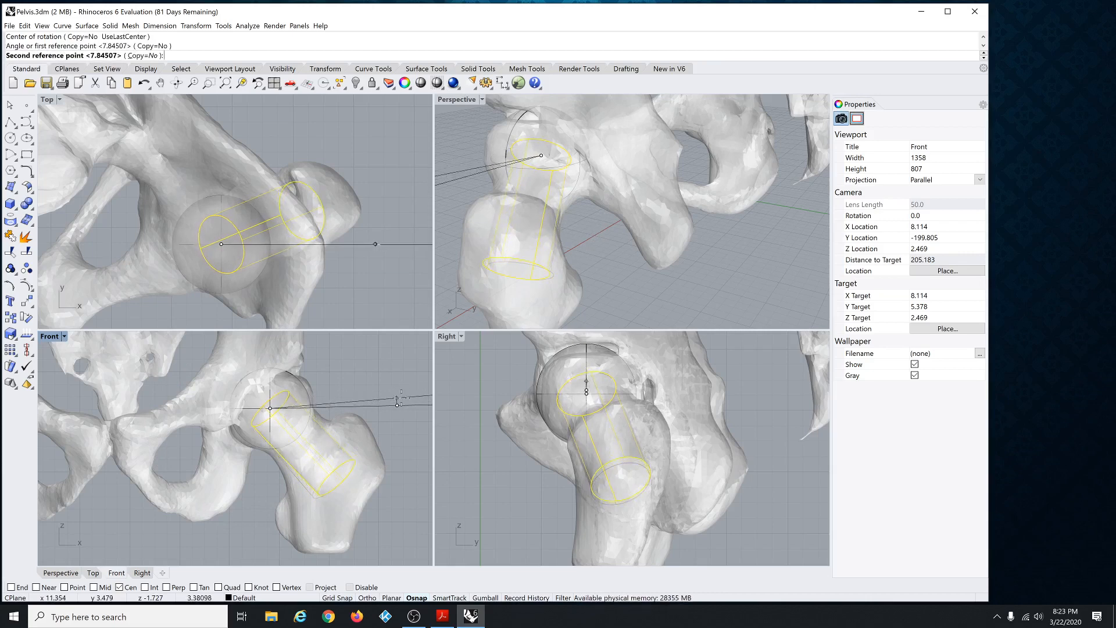
{"action": "left_click", "coordinate": [400, 398]}
Check the rotated cylinder's fit inside the femur in the Perspective, Right, Front and Top views.
{"action": "right_click_drag", "start_coordinate": [442, 264], "coordinate": [571, 277]}
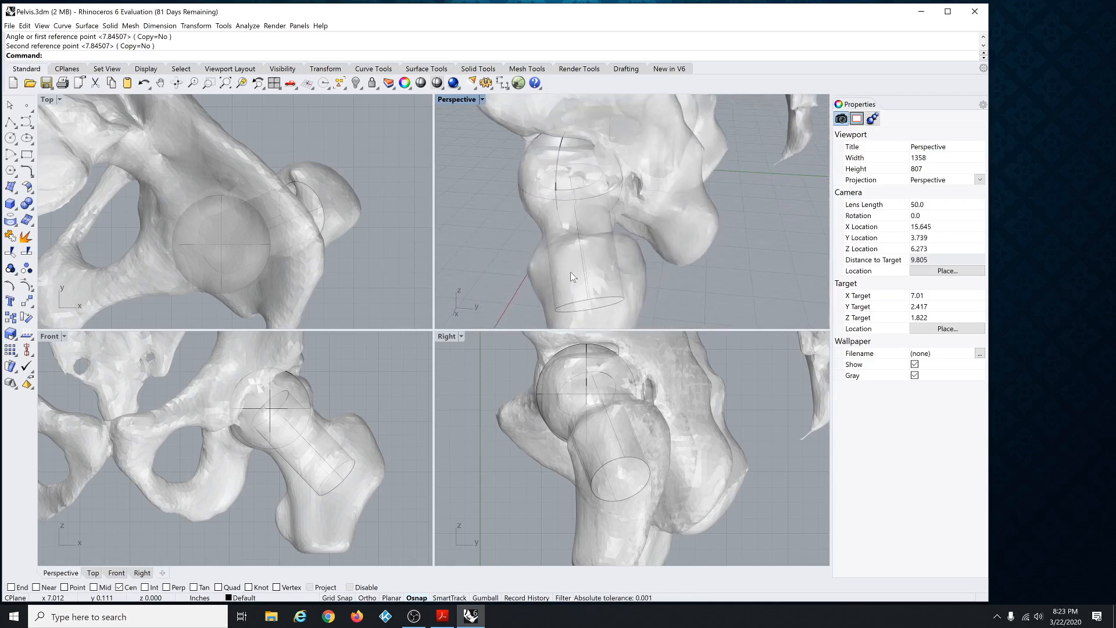
{"action": "scroll", "coordinate": [608, 435], "scroll_direction": "down", "scroll_amount": 2}
{"action": "right_click_drag", "start_coordinate": [603, 436], "coordinate": [625, 440]}
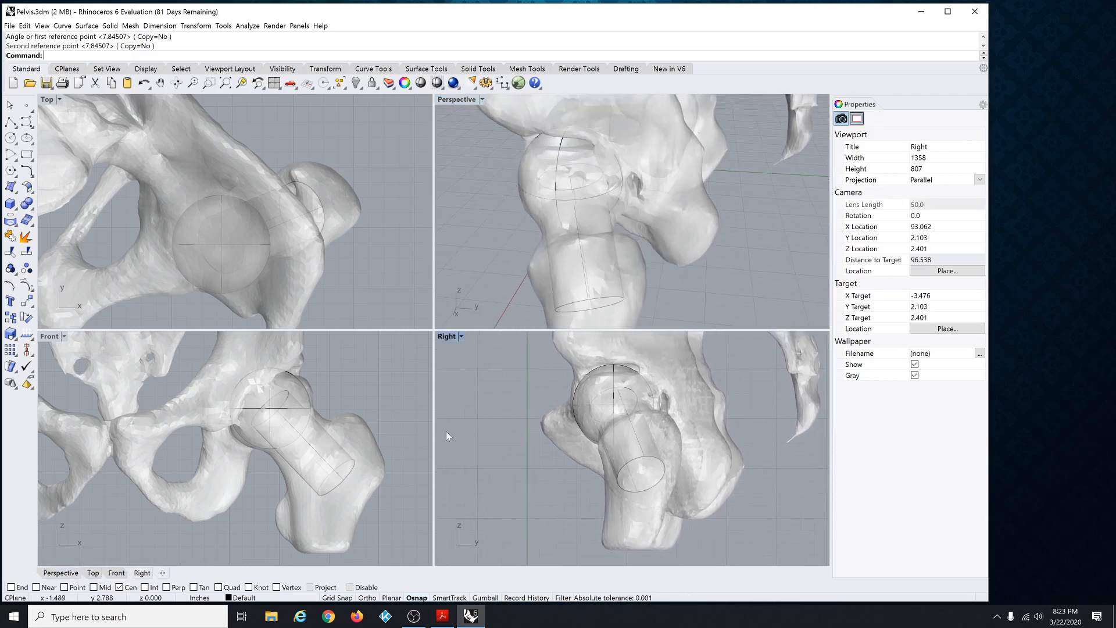
{"action": "scroll", "coordinate": [323, 434], "scroll_direction": "down", "scroll_amount": 2}
{"action": "scroll", "coordinate": [318, 432], "scroll_direction": "up", "scroll_amount": 2}
{"action": "scroll", "coordinate": [364, 284], "scroll_direction": "down", "scroll_amount": 1}
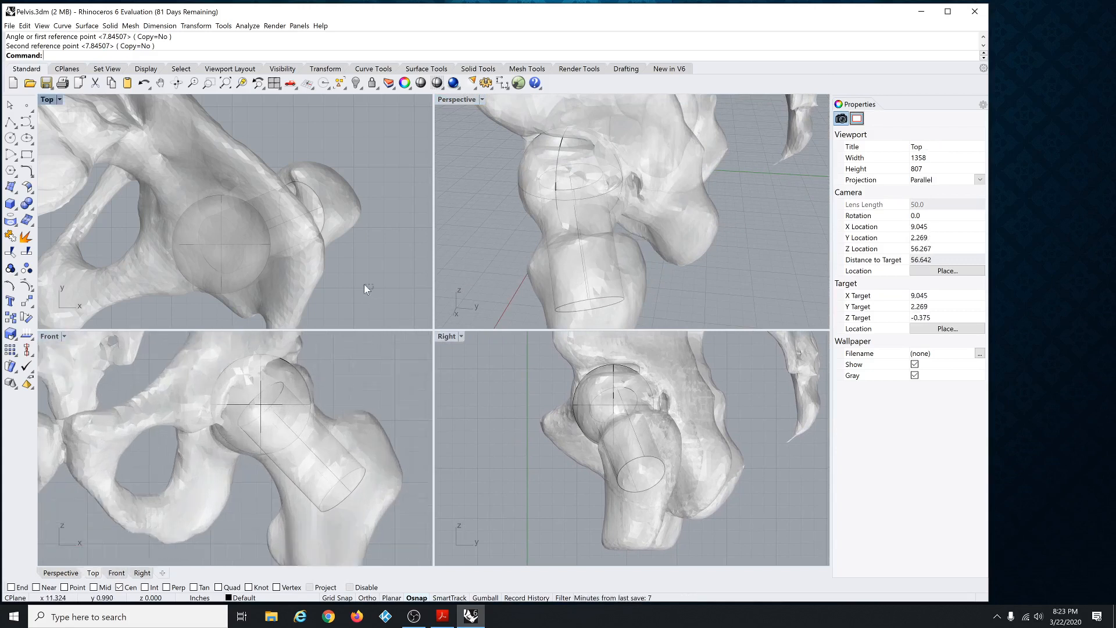
{"action": "mouse_move", "coordinate": [365, 277]}
{"action": "right_mouse_down"}
{"action": "mouse_move", "coordinate": [346, 280]}
{"action": "mouse_move", "coordinate": [371, 260]}
{"action": "right_mouse_up"}
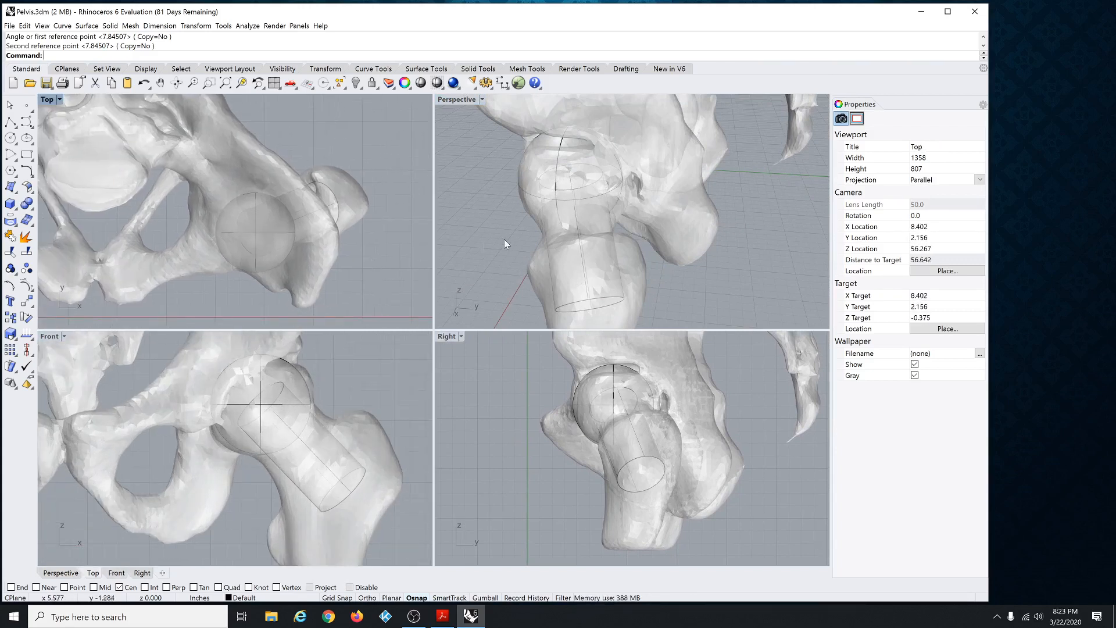
{"action": "scroll", "coordinate": [480, 245], "scroll_direction": "down", "scroll_amount": 2}
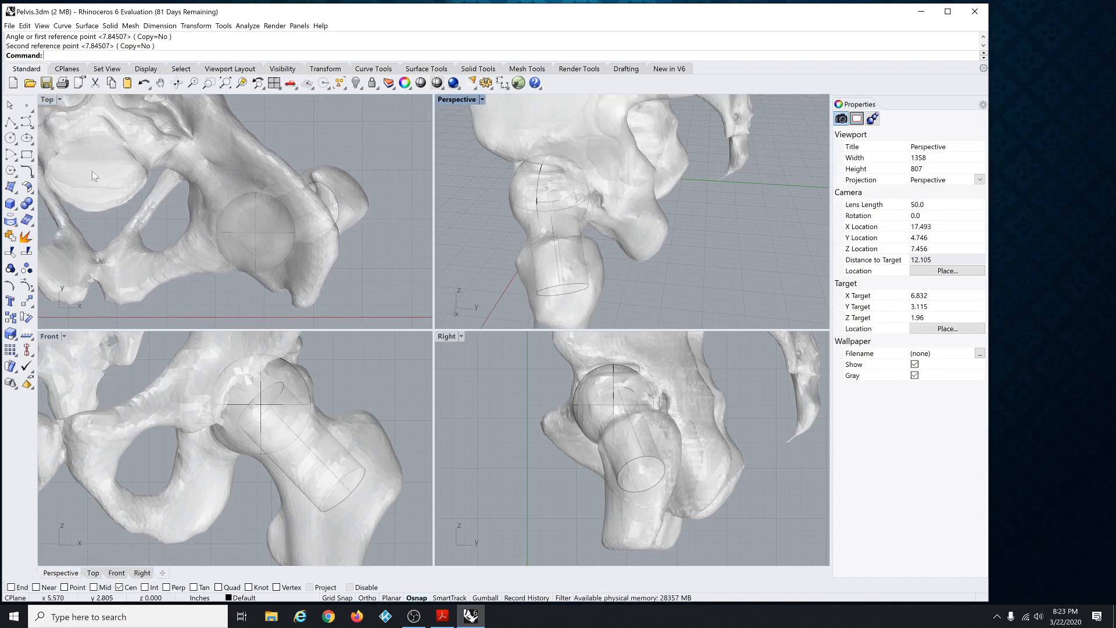
Split the femoral-head sphere using the cylinder as the cutting object.
{"action": "left_click", "coordinate": [25, 26]}
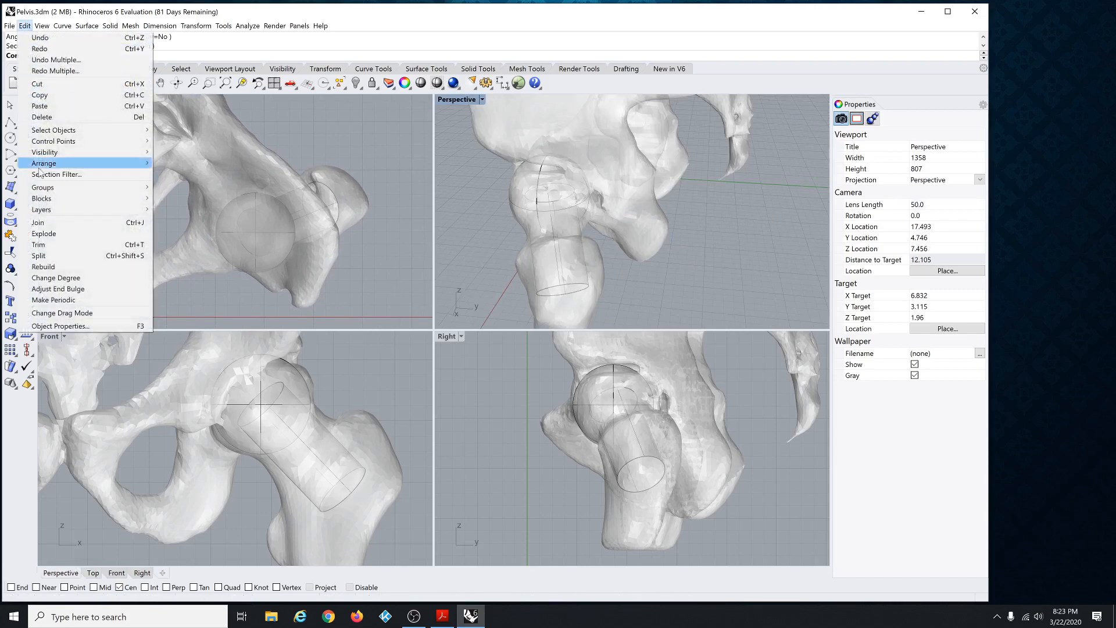
{"action": "left_click", "coordinate": [38, 256]}
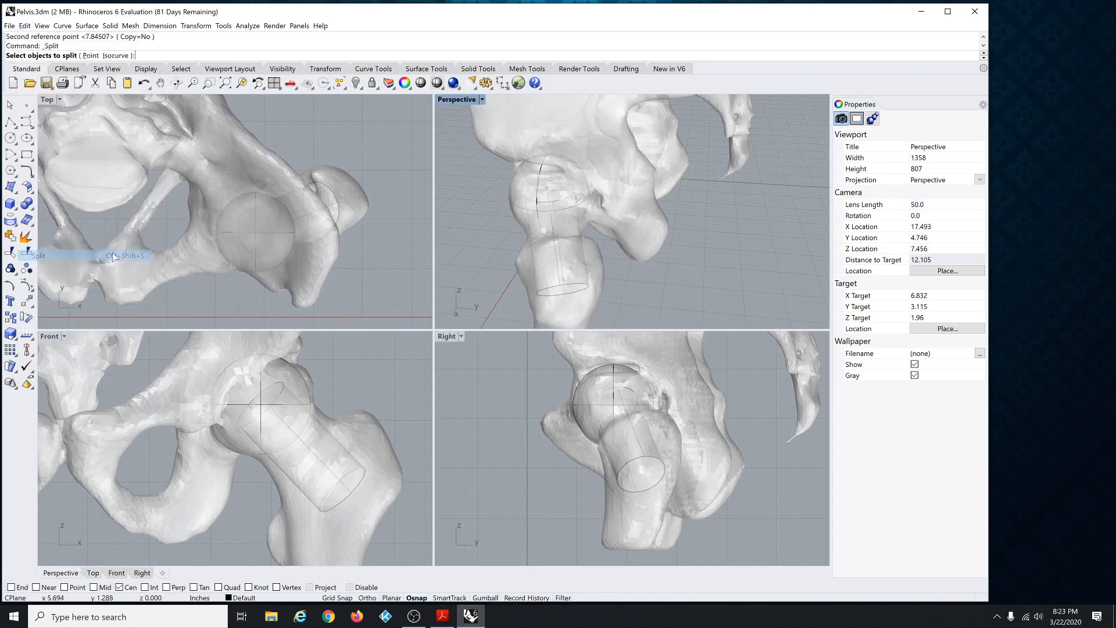
{"action": "left_click", "coordinate": [256, 273]}
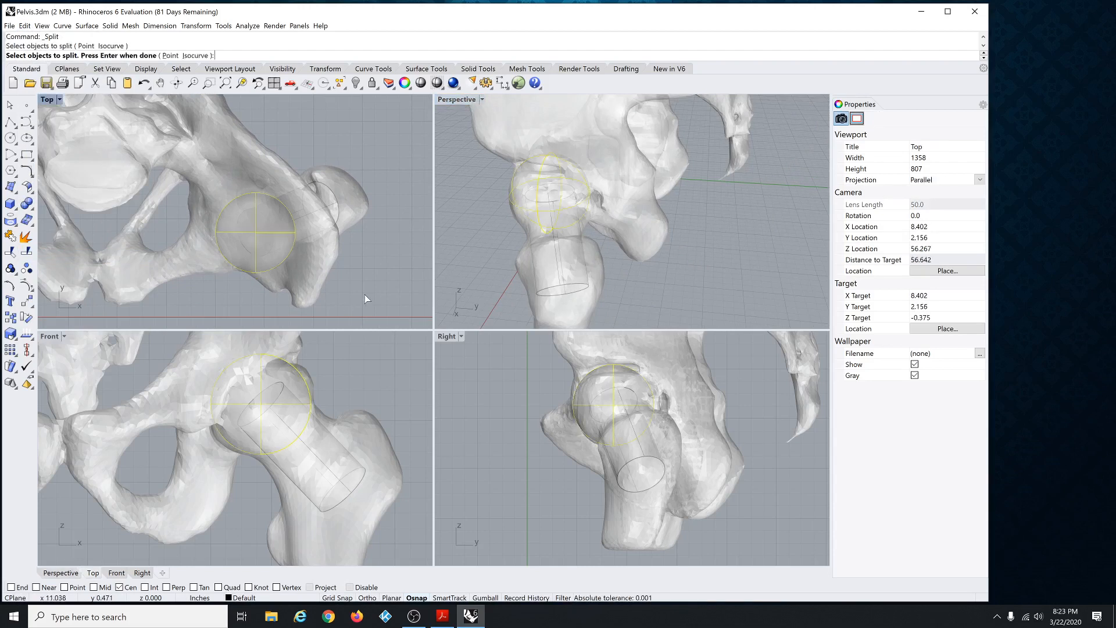
{"action": "key", "text": "Return"}
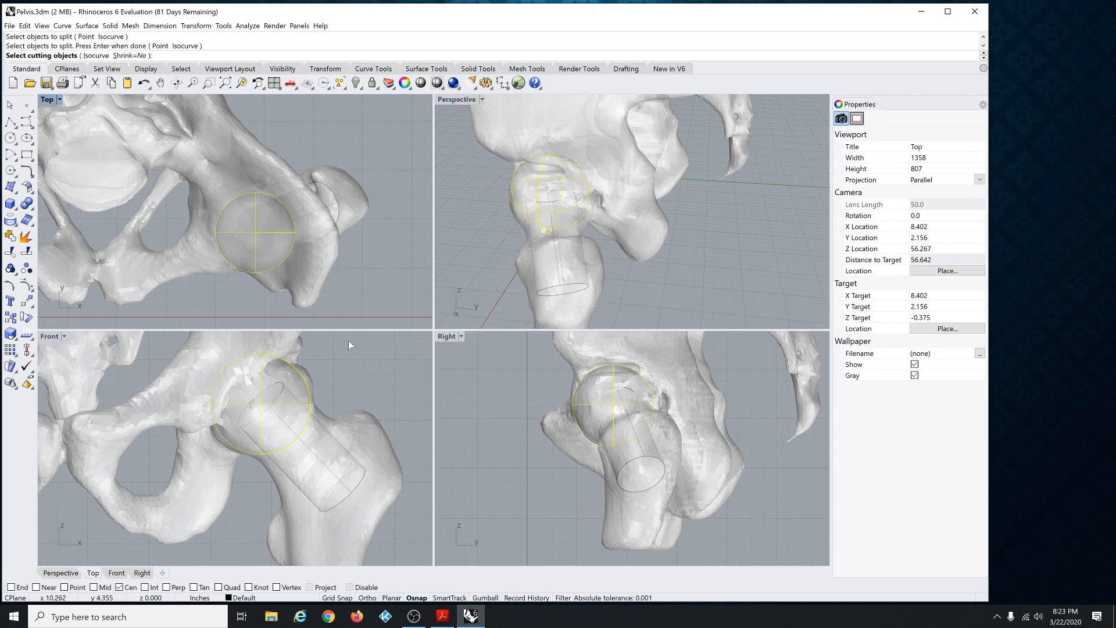
{"action": "left_click", "coordinate": [352, 493]}
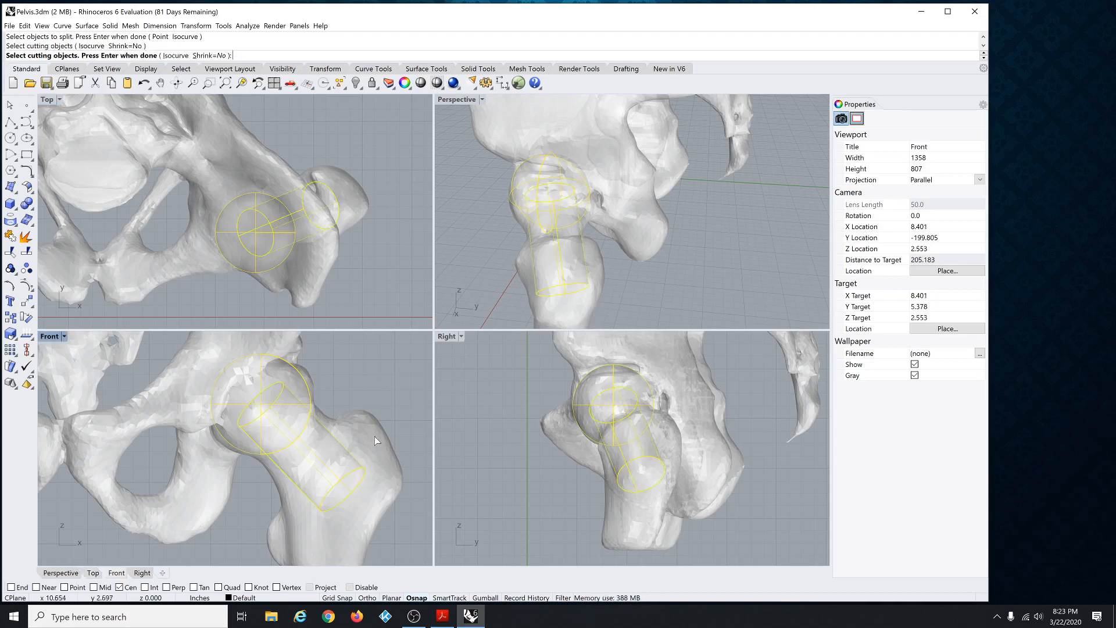
{"action": "key", "text": "Return"}
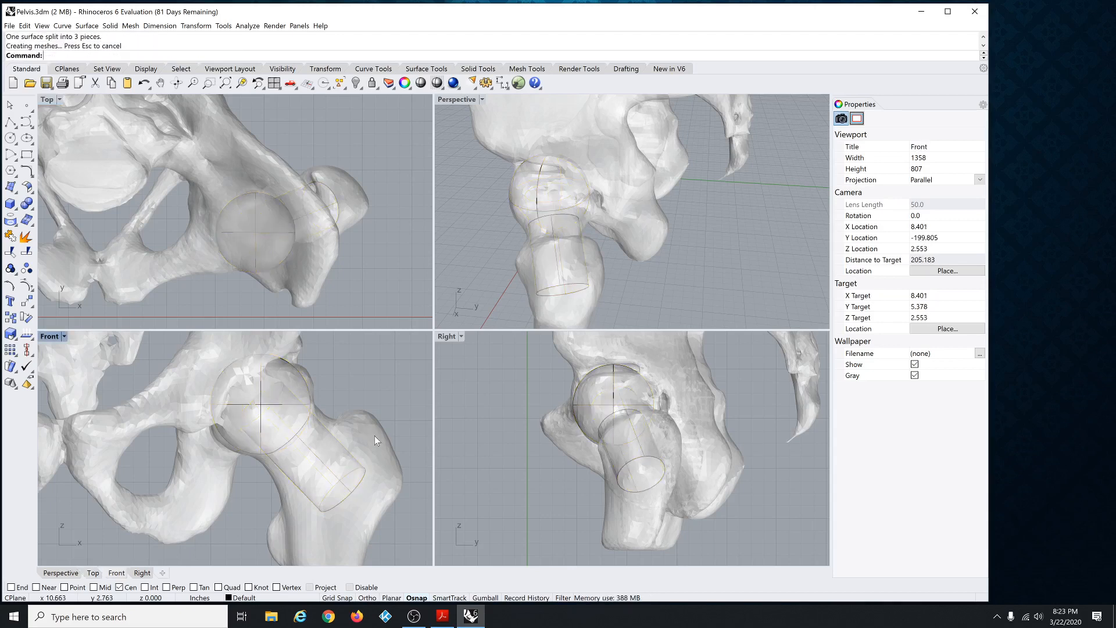
{"action": "left_click", "coordinate": [561, 284]}
{"action": "key", "text": "Return"}
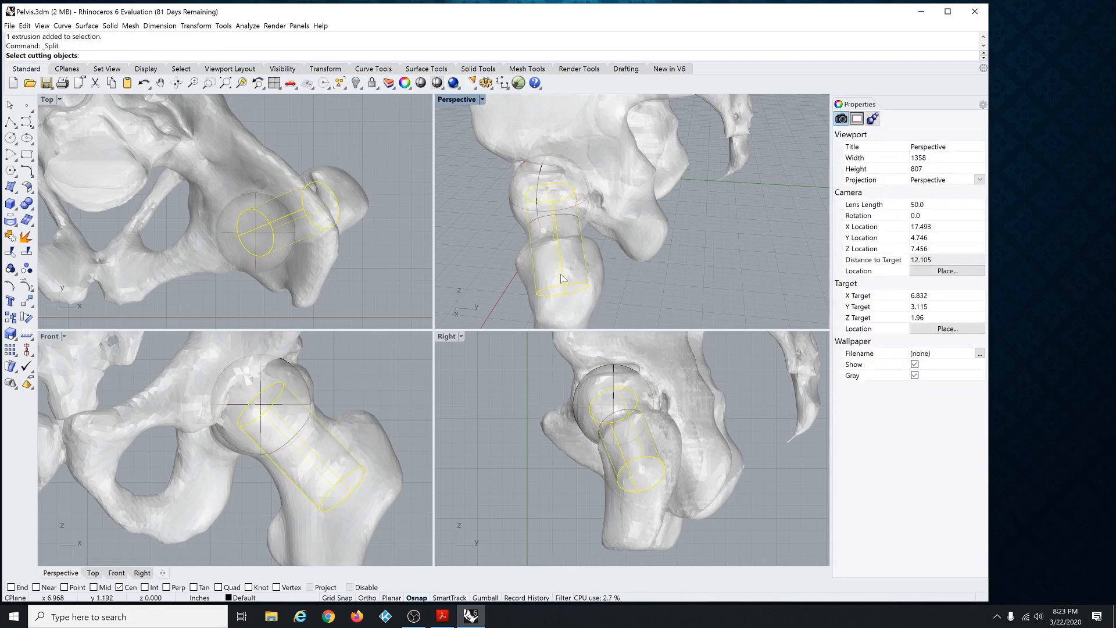
{"action": "key", "text": "Escape"}
{"action": "key", "text": "Escape"}
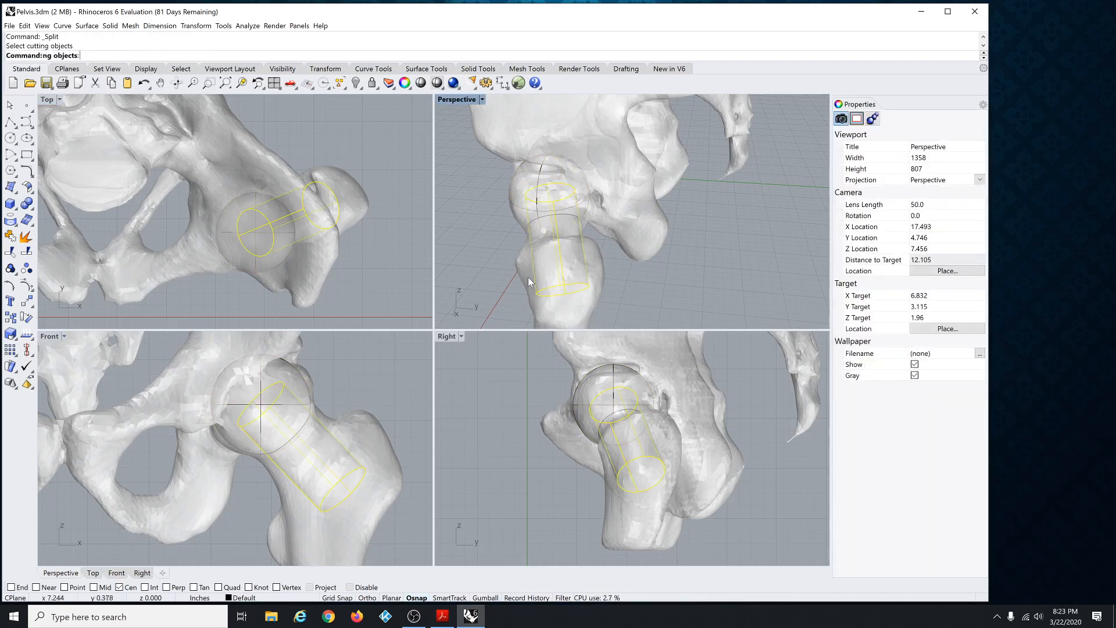
Delete the cylinder and the two small sphere pieces inside its circular cut, leaving the sphere open toward the femoral neck.
{"action": "left_click", "coordinate": [561, 285]}
{"action": "key", "text": "Delete"}
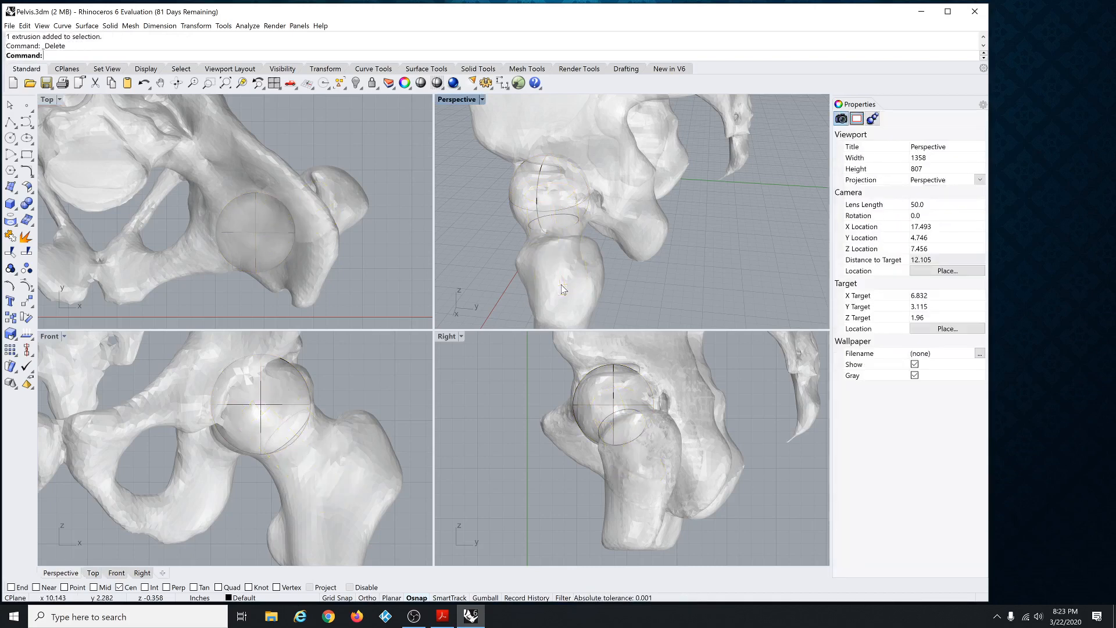
{"action": "left_click", "coordinate": [613, 423]}
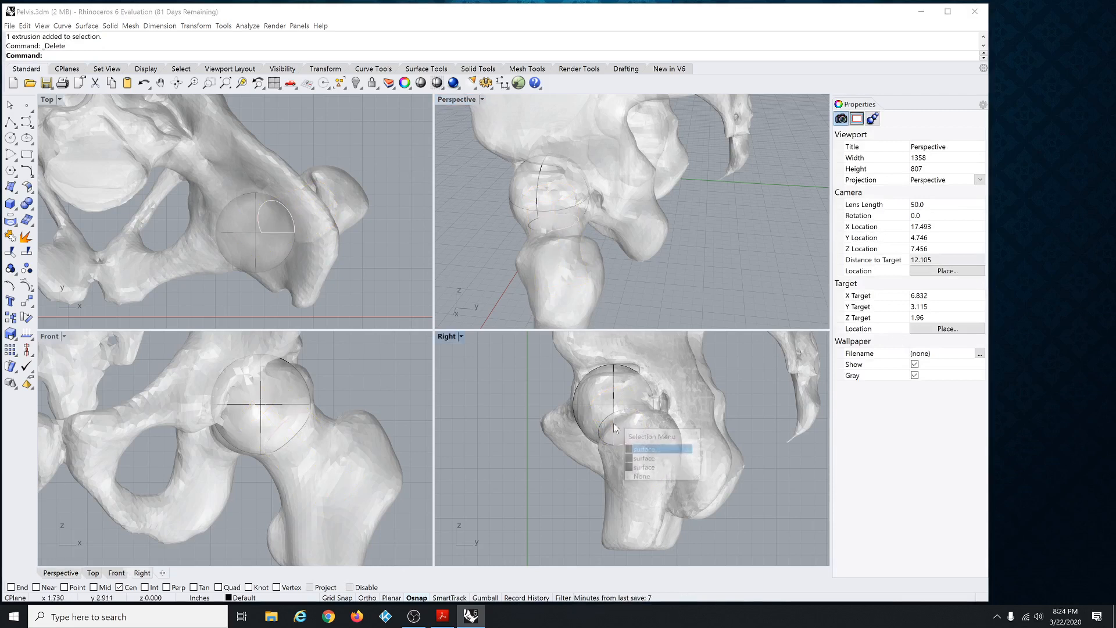
{"action": "left_click", "coordinate": [638, 459]}
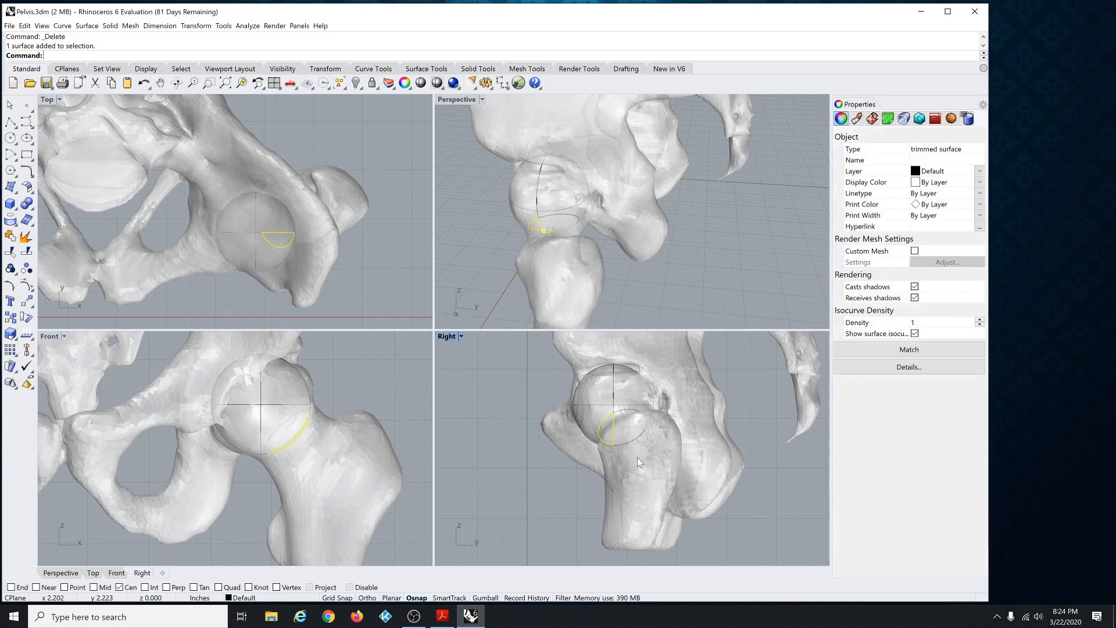
{"action": "scroll", "coordinate": [634, 452], "scroll_direction": "up", "scroll_amount": 3}
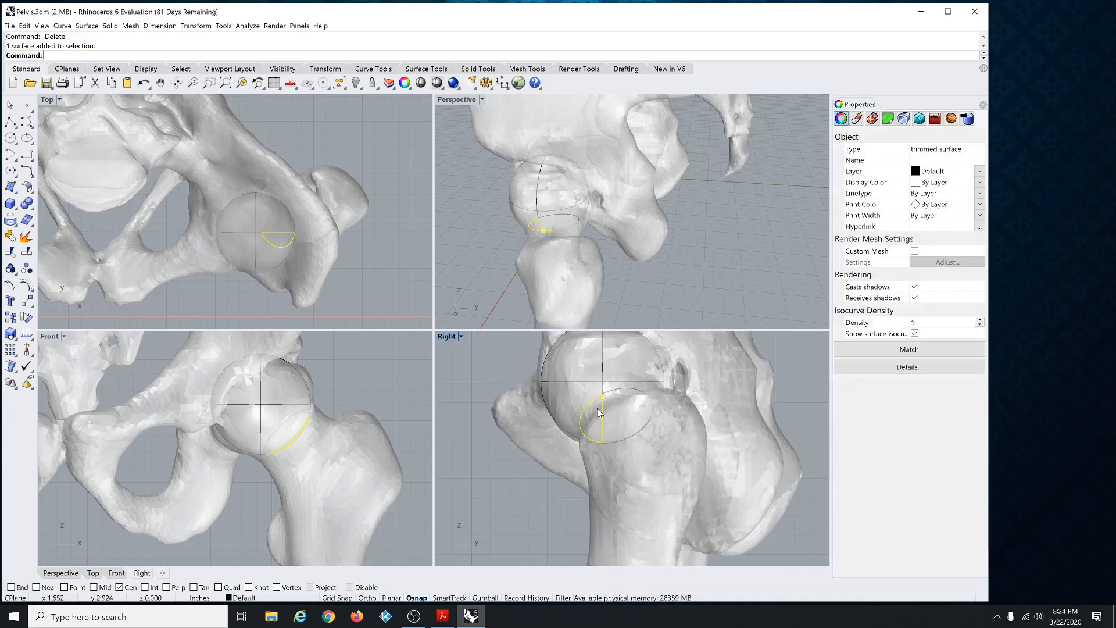
{"action": "key", "text": "Delete"}
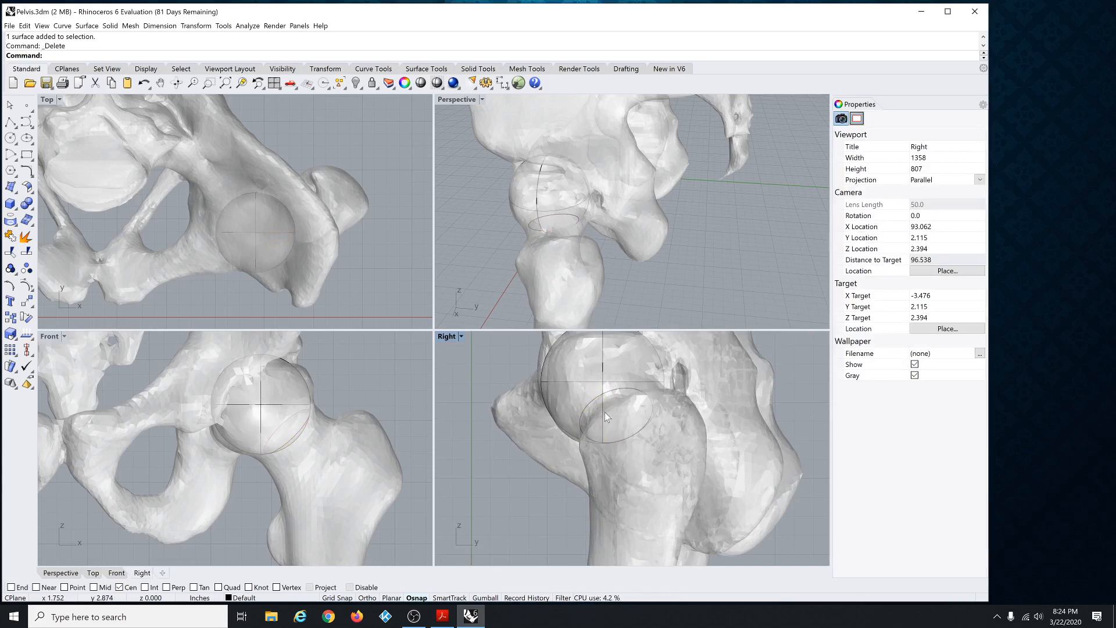
{"action": "left_click", "coordinate": [604, 413]}
{"action": "left_click", "coordinate": [639, 439]}
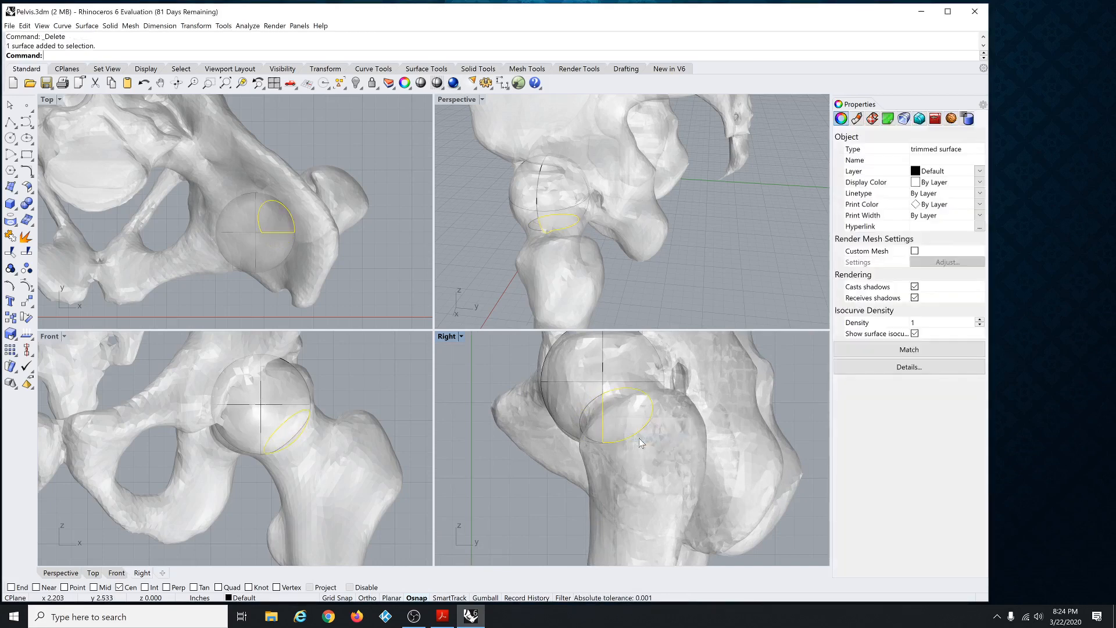
{"action": "key", "text": "Delete"}
Offset the open femoral-head sphere surface outward by 0.125 inches, with round corners and no solid.
{"action": "left_click", "coordinate": [584, 410]}
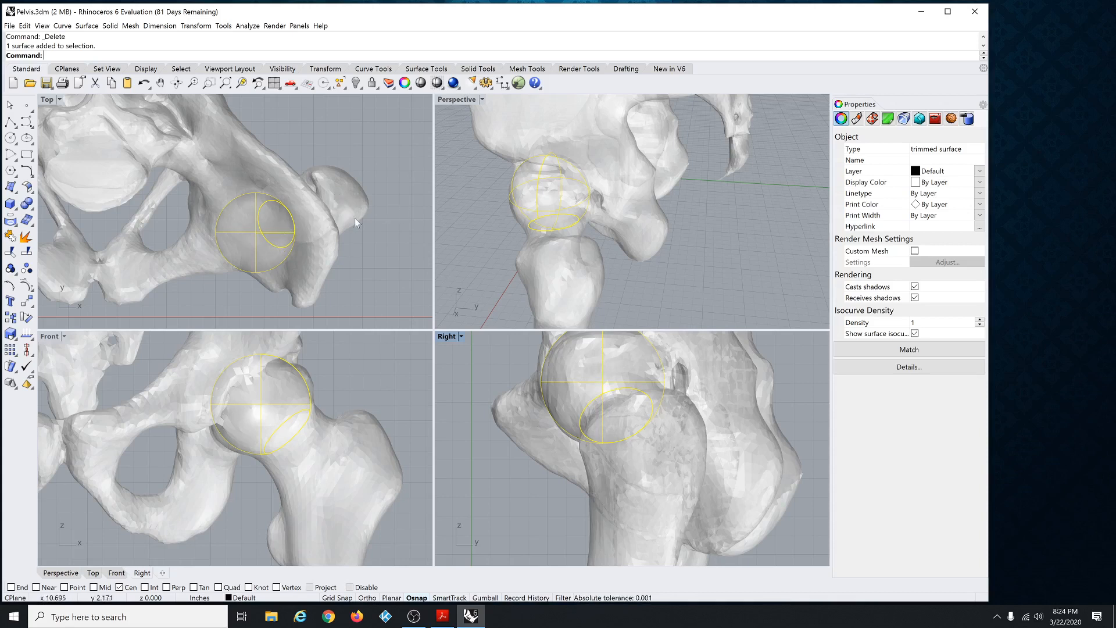
{"action": "scroll", "coordinate": [365, 249], "scroll_direction": "down", "scroll_amount": 3}
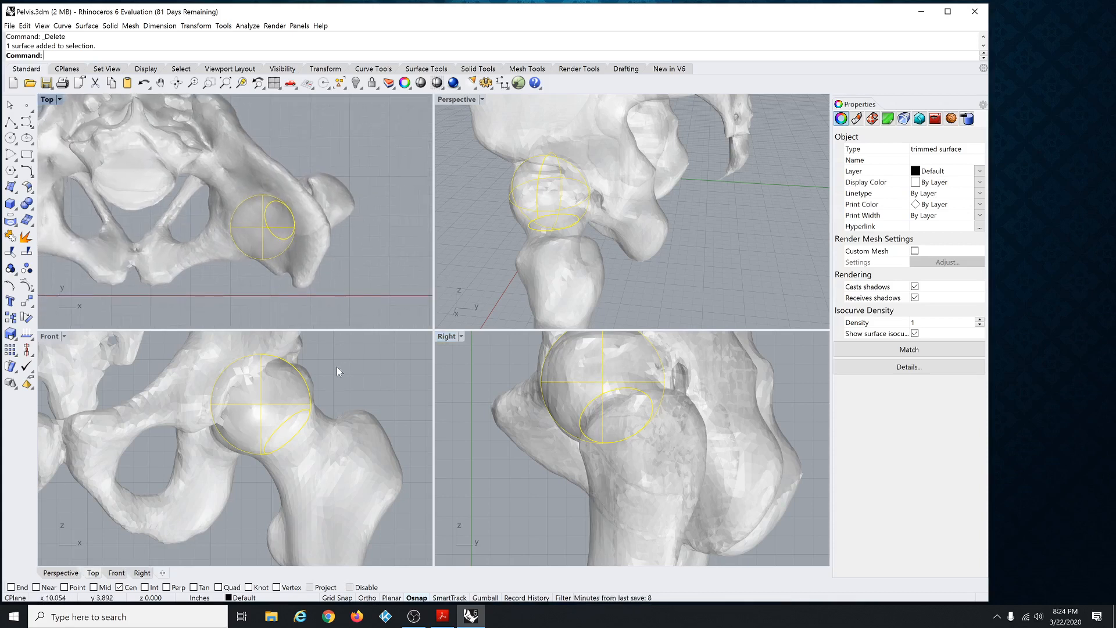
{"action": "scroll", "coordinate": [299, 448], "scroll_direction": "up", "scroll_amount": 3}
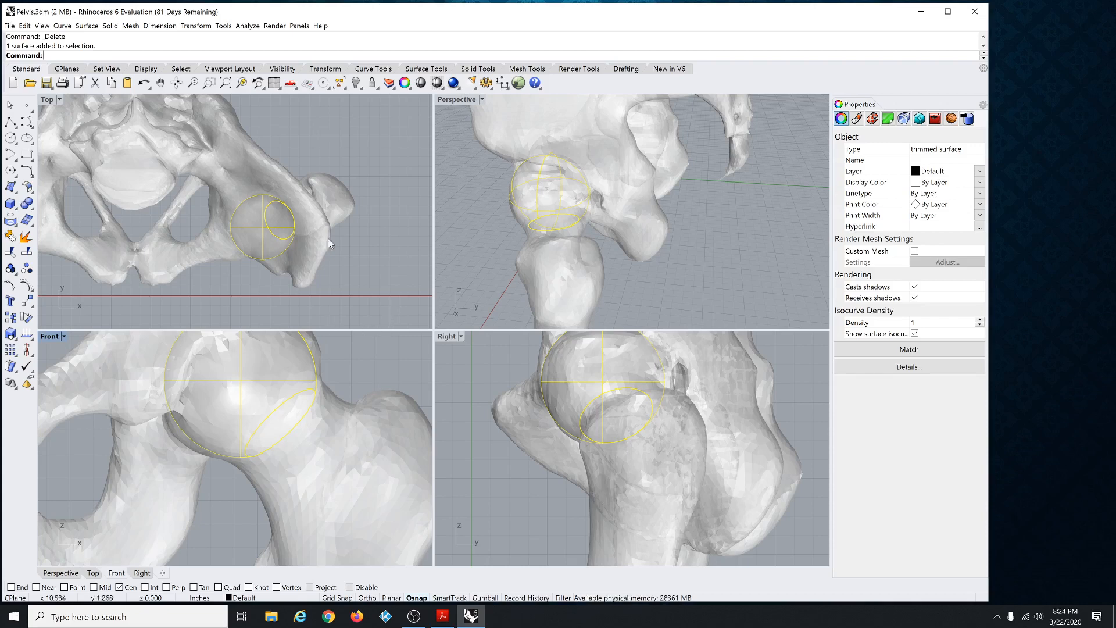
{"action": "right_click_drag", "start_coordinate": [553, 242], "coordinate": [640, 216]}
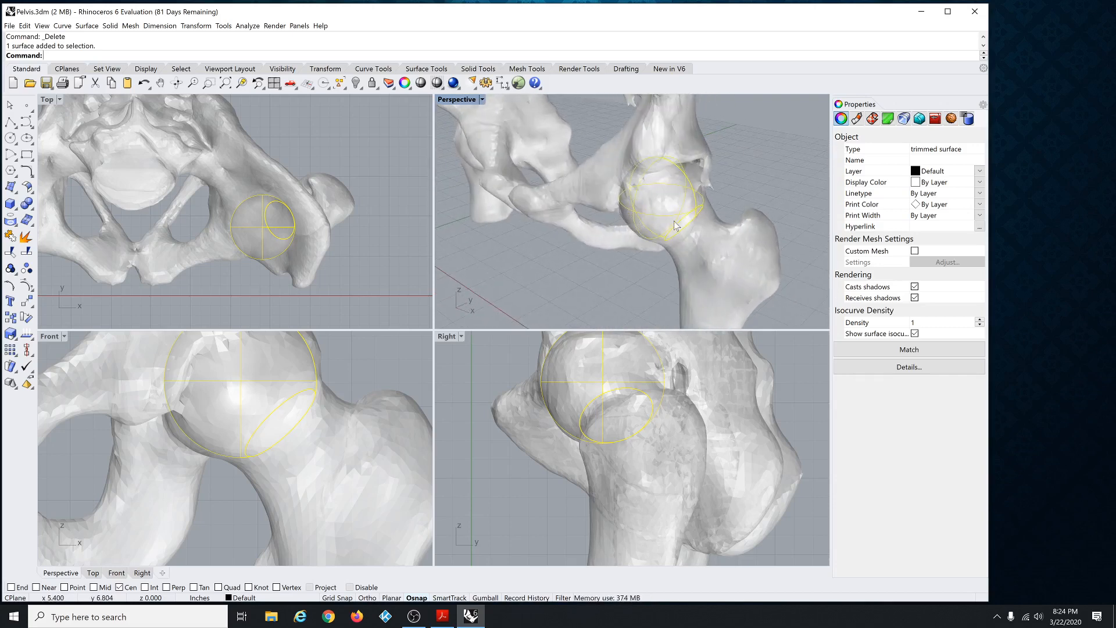
{"action": "scroll", "coordinate": [690, 205], "scroll_direction": "up", "scroll_amount": 4}
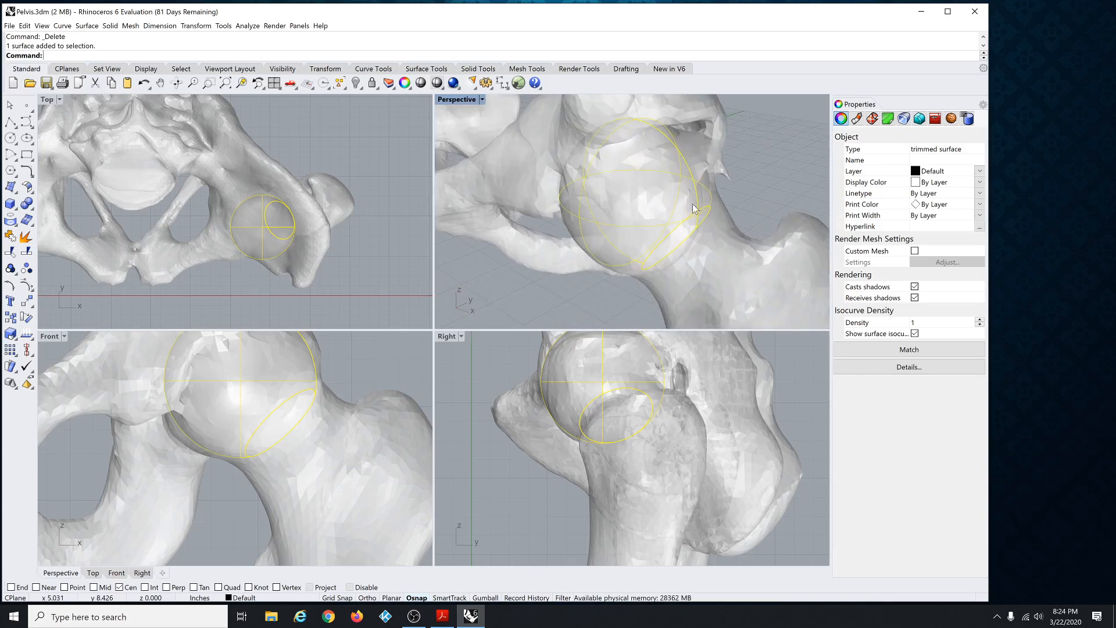
{"action": "scroll", "coordinate": [690, 205], "scroll_direction": "down", "scroll_amount": 3}
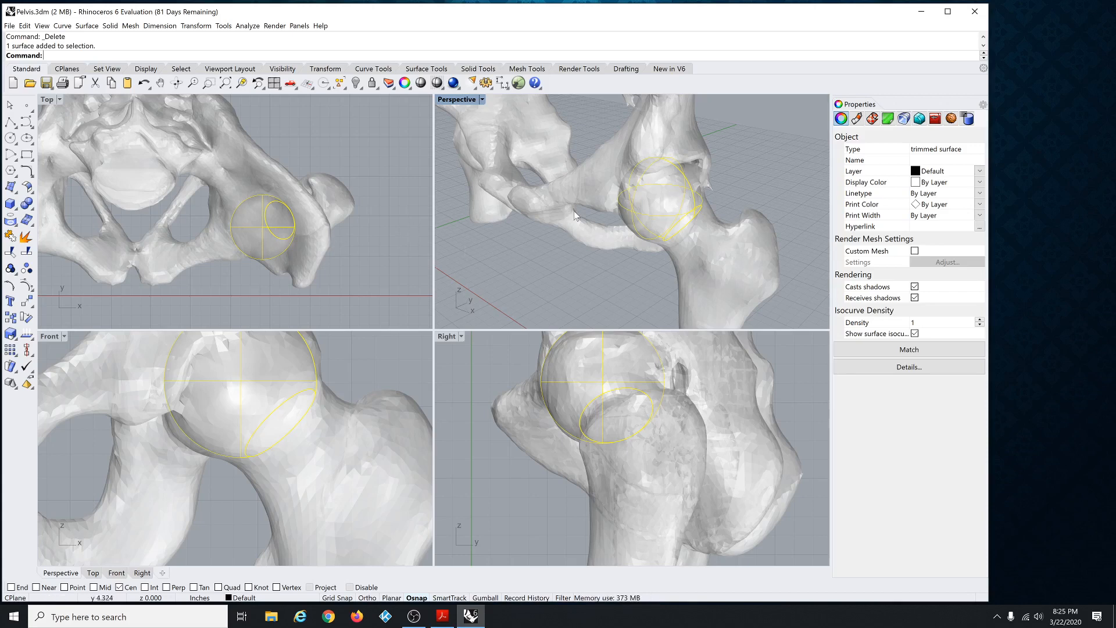
{"action": "scroll", "coordinate": [575, 215], "scroll_direction": "up", "scroll_amount": 3}
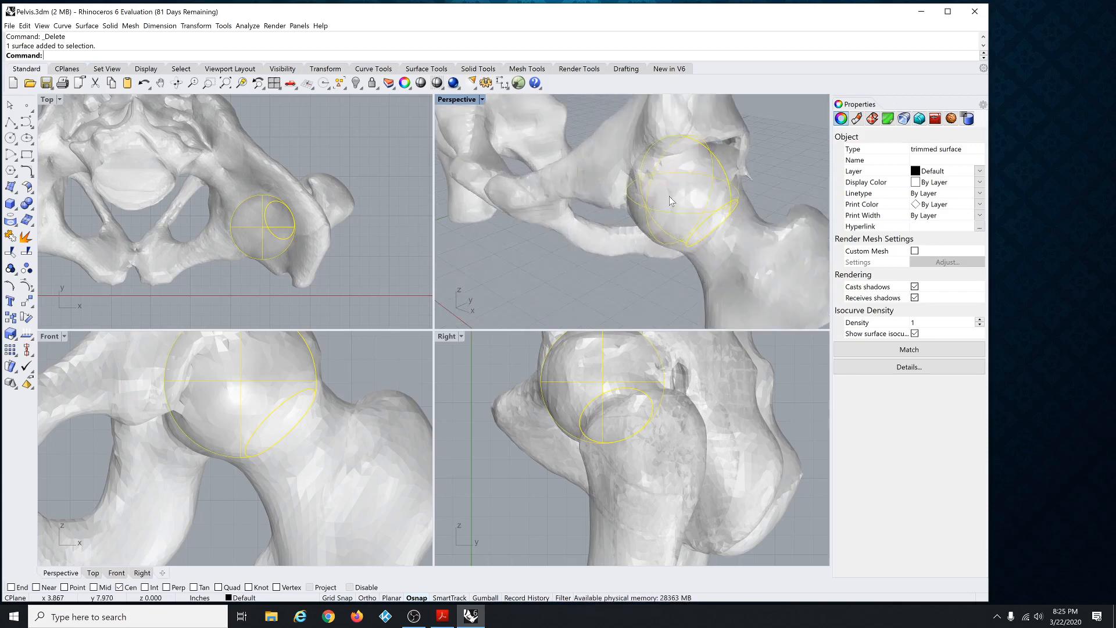
{"action": "left_click", "coordinate": [89, 26]}
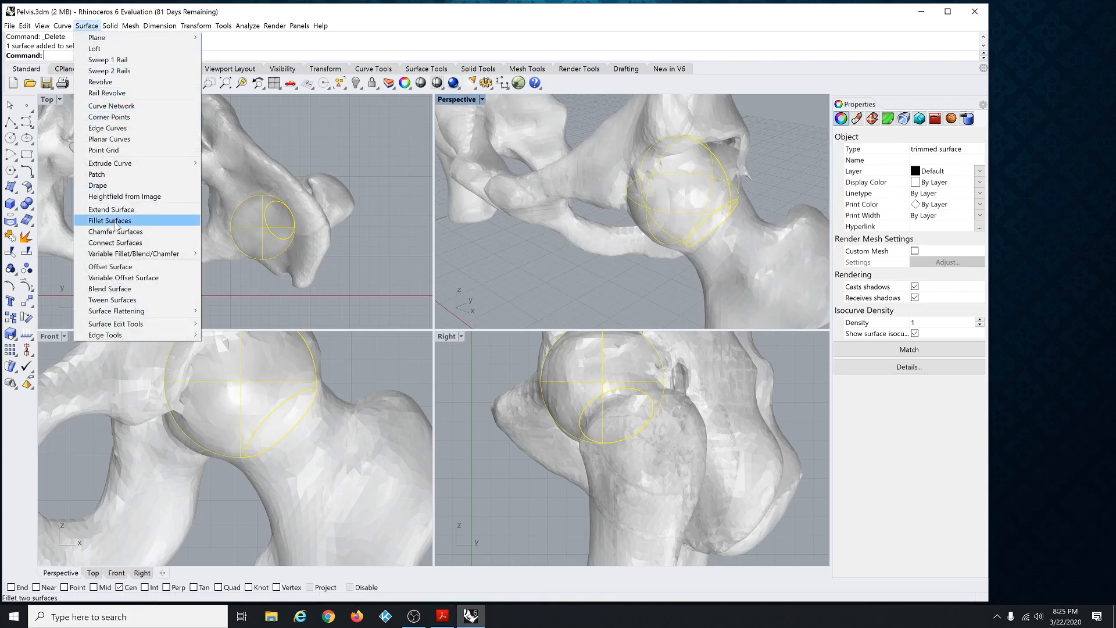
{"action": "left_click", "coordinate": [110, 266]}
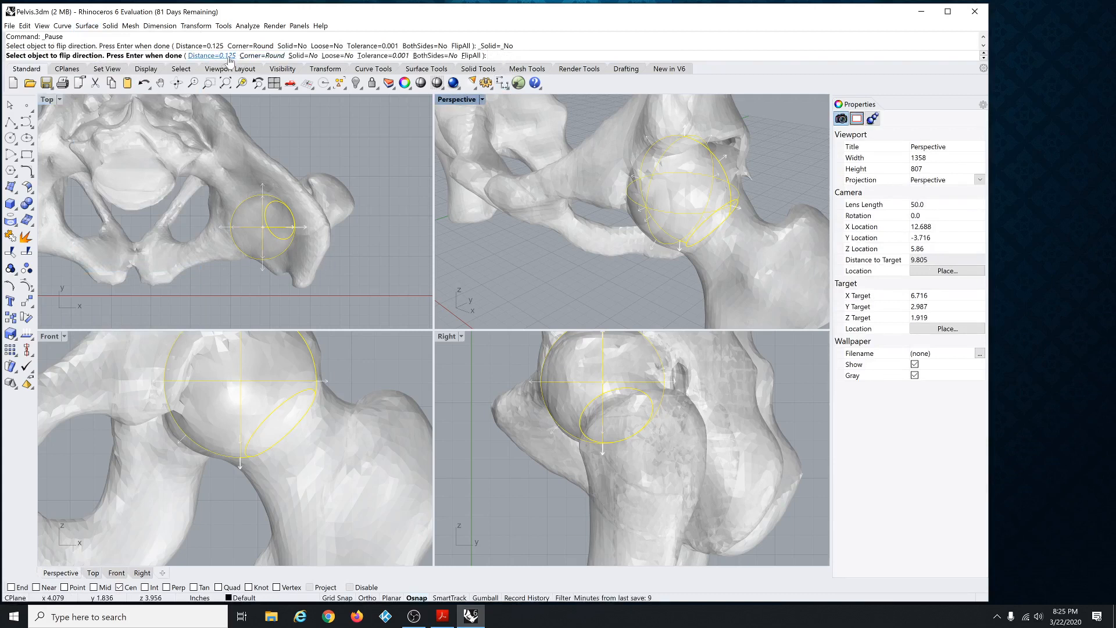
{"action": "left_click", "coordinate": [360, 186]}
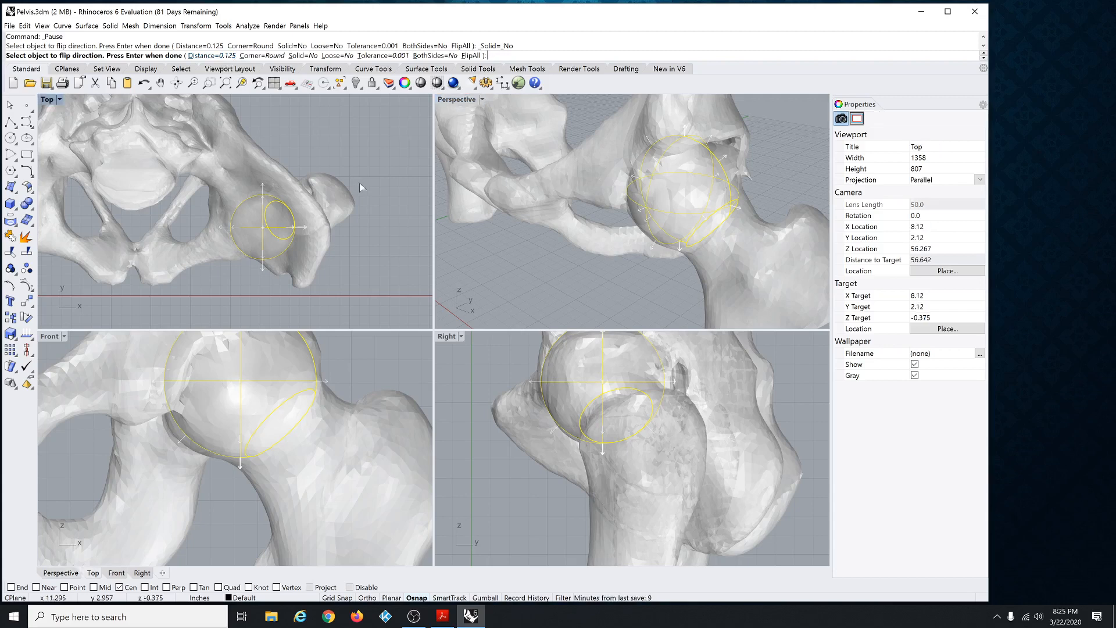
{"action": "mouse_move", "coordinate": [628, 264]}
{"action": "right_mouse_down"}
{"action": "mouse_move", "coordinate": [587, 267]}
{"action": "mouse_move", "coordinate": [632, 269]}
{"action": "right_mouse_up"}
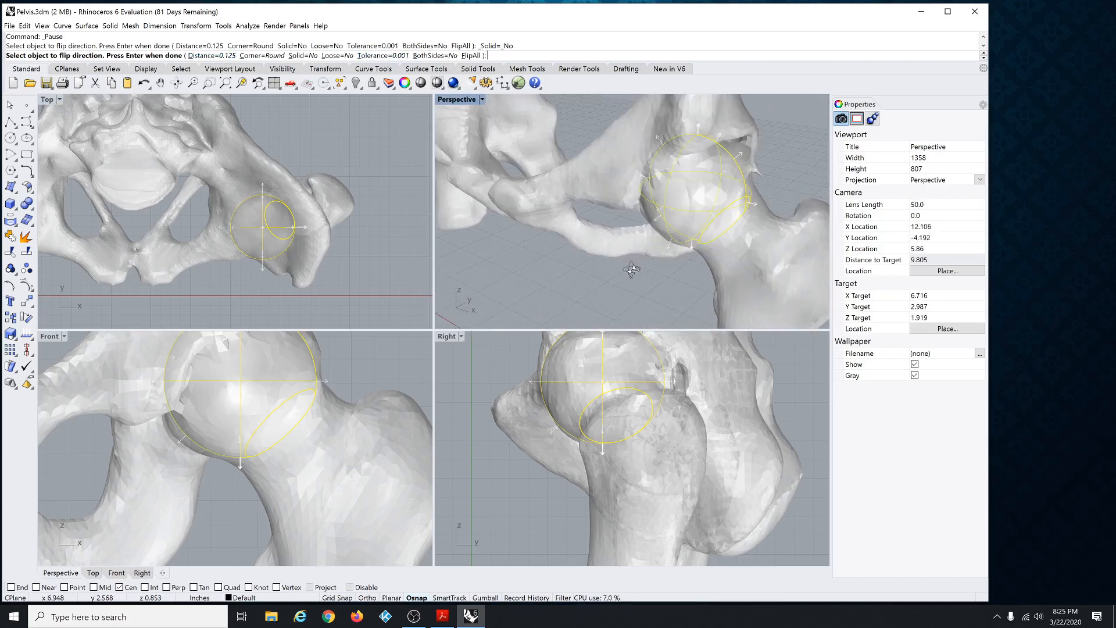
{"action": "left_click", "coordinate": [694, 250]}
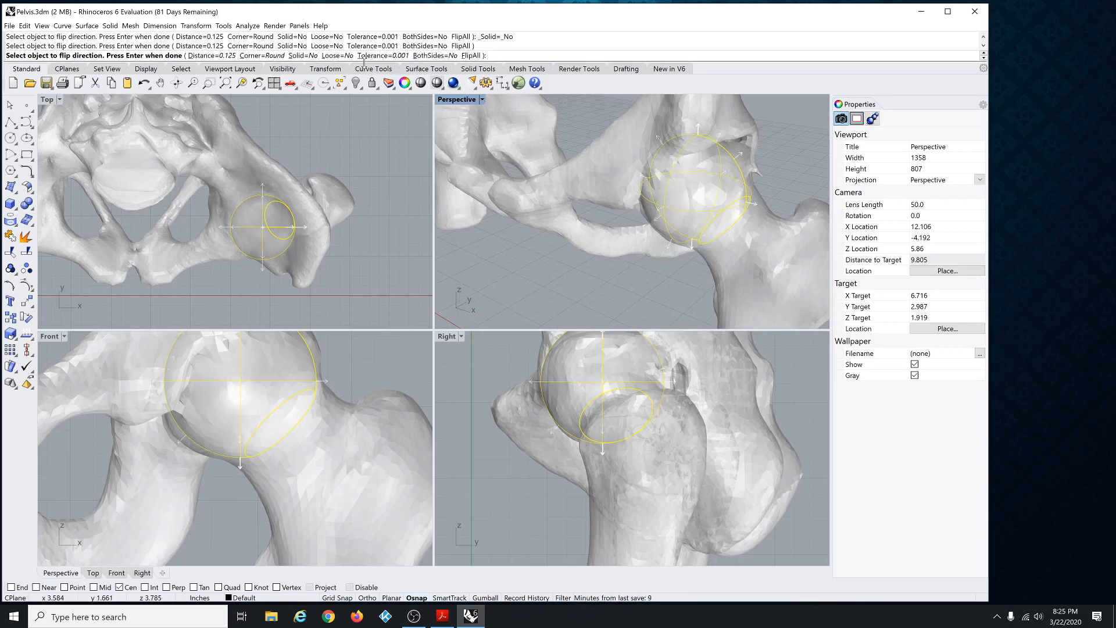
{"action": "left_click", "coordinate": [471, 57]}
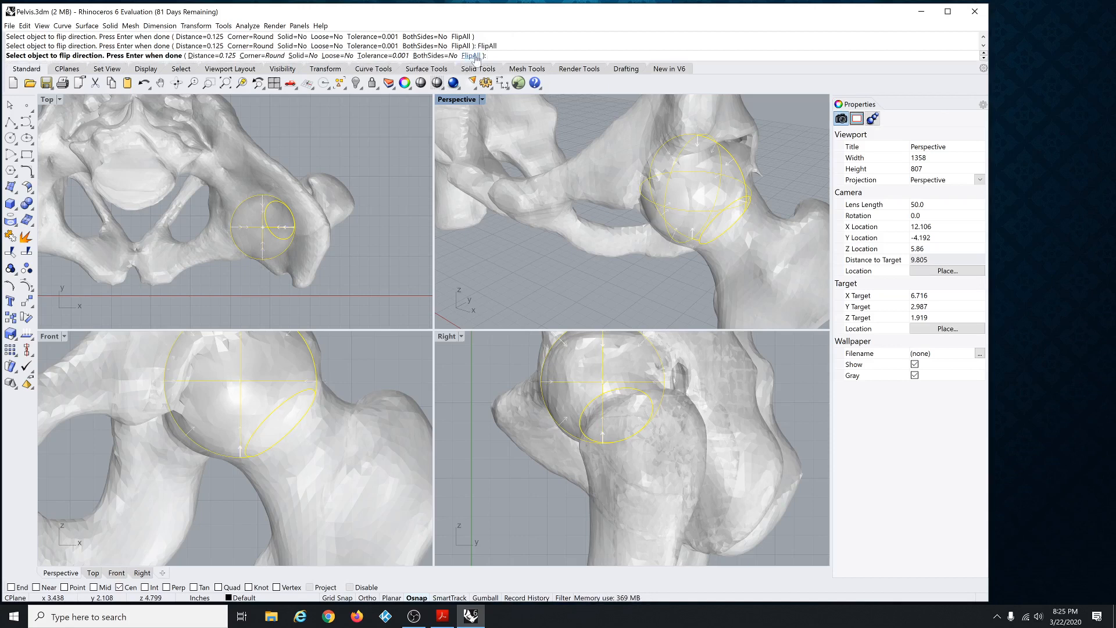
{"action": "left_click", "coordinate": [475, 56]}
{"action": "left_click", "coordinate": [471, 56]}
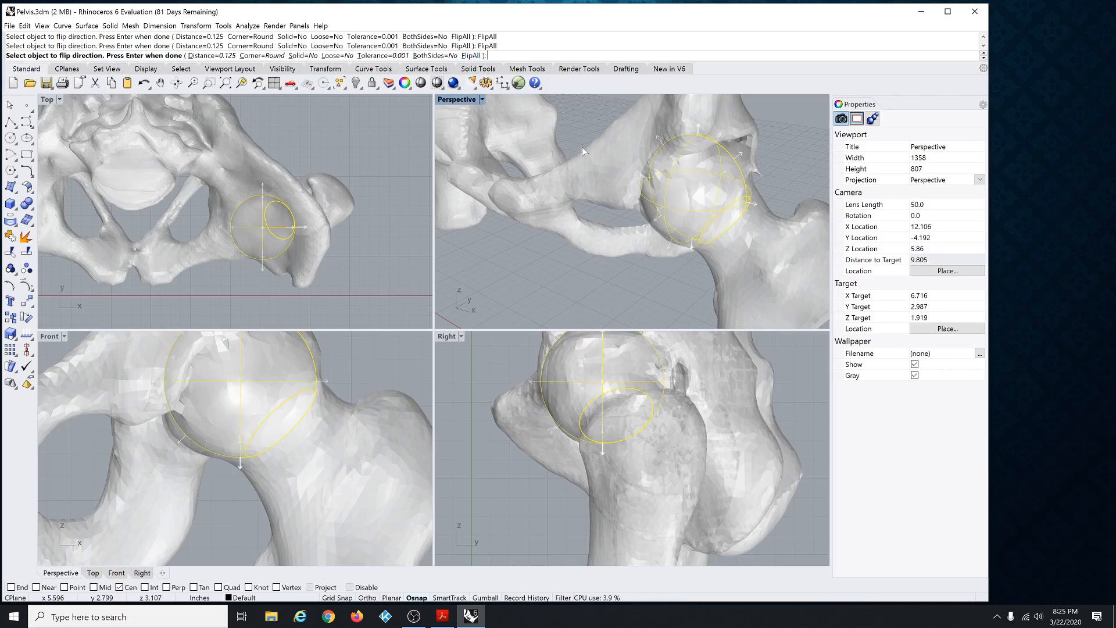
{"action": "key", "text": "Return"}
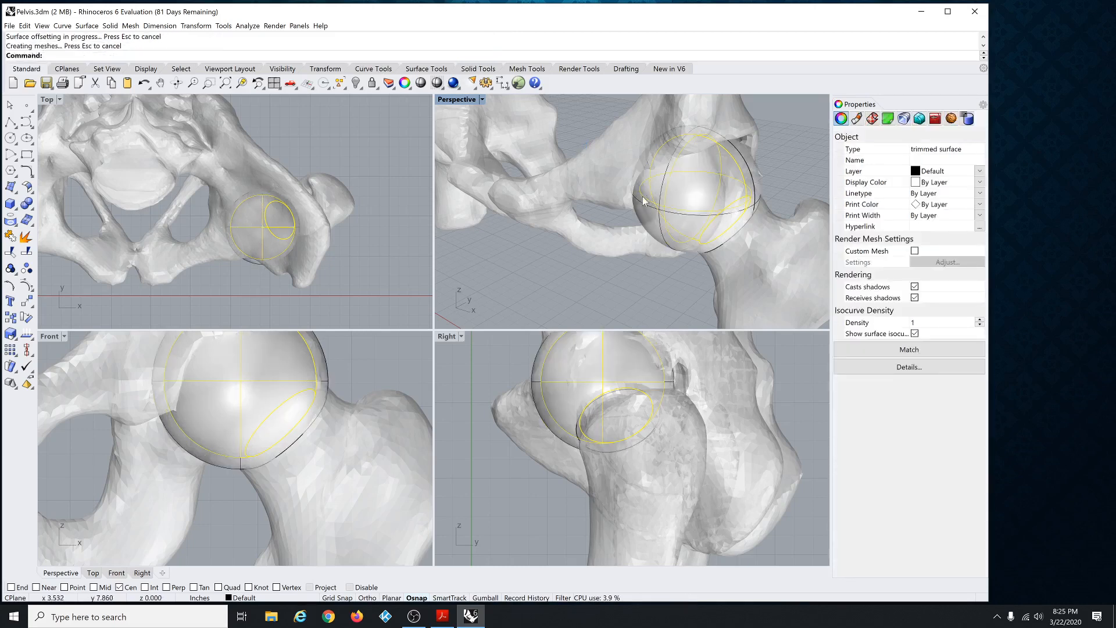
Select the offset outer sphere and examine how it sits in the hip socket in the Right and Front views.
{"action": "left_click", "coordinate": [559, 439]}
{"action": "left_click", "coordinate": [559, 440]}
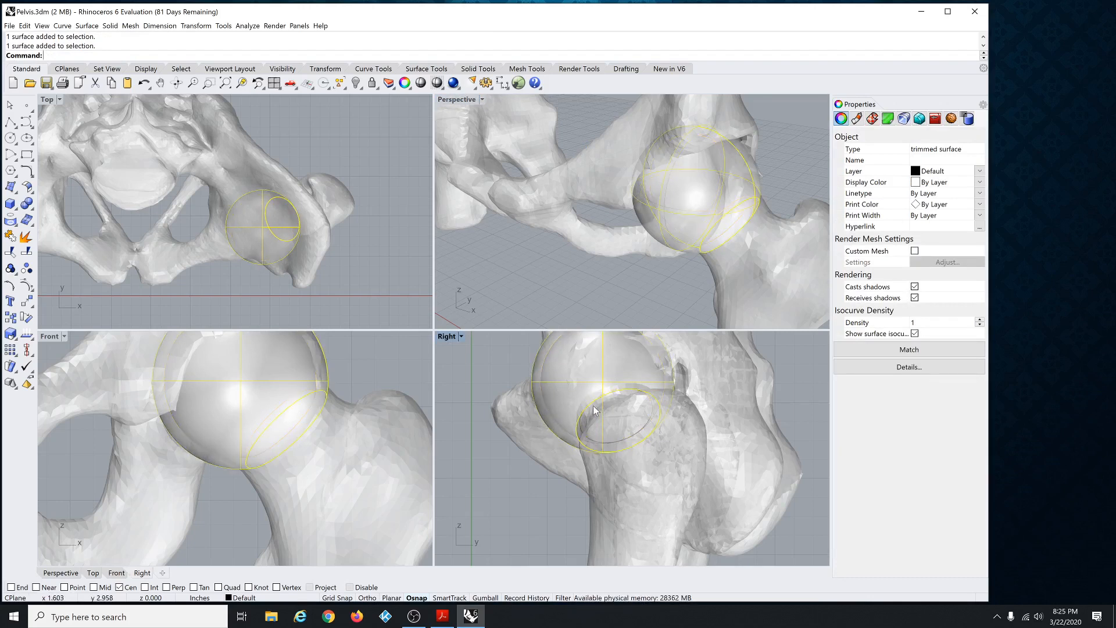
{"action": "scroll", "coordinate": [363, 442], "scroll_direction": "down", "scroll_amount": 3}
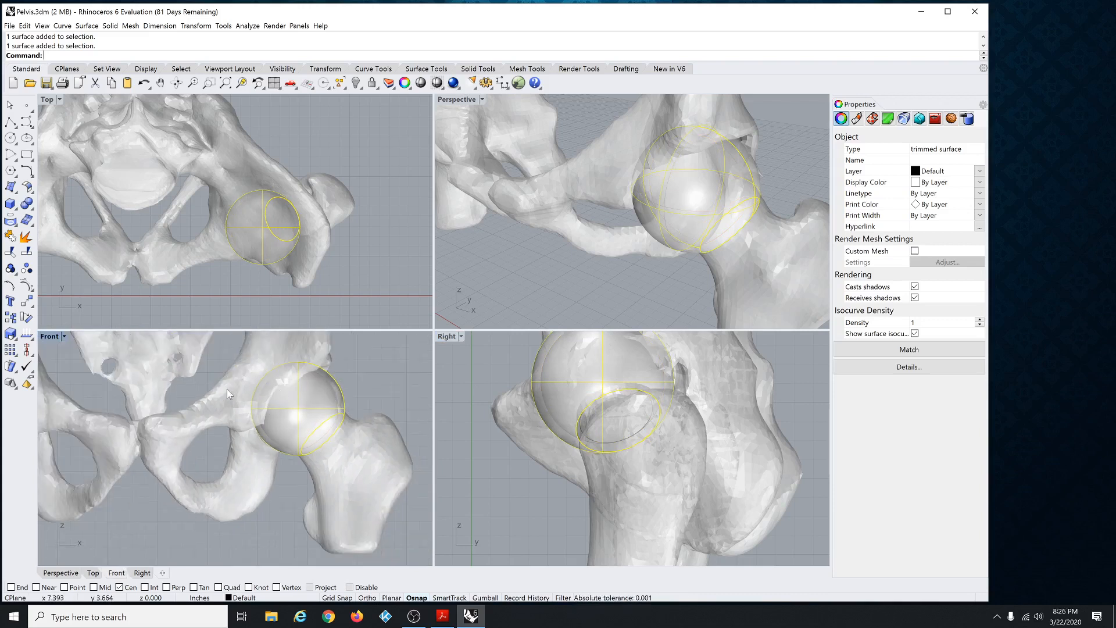
{"action": "scroll", "coordinate": [365, 354], "scroll_direction": "up", "scroll_amount": 2}
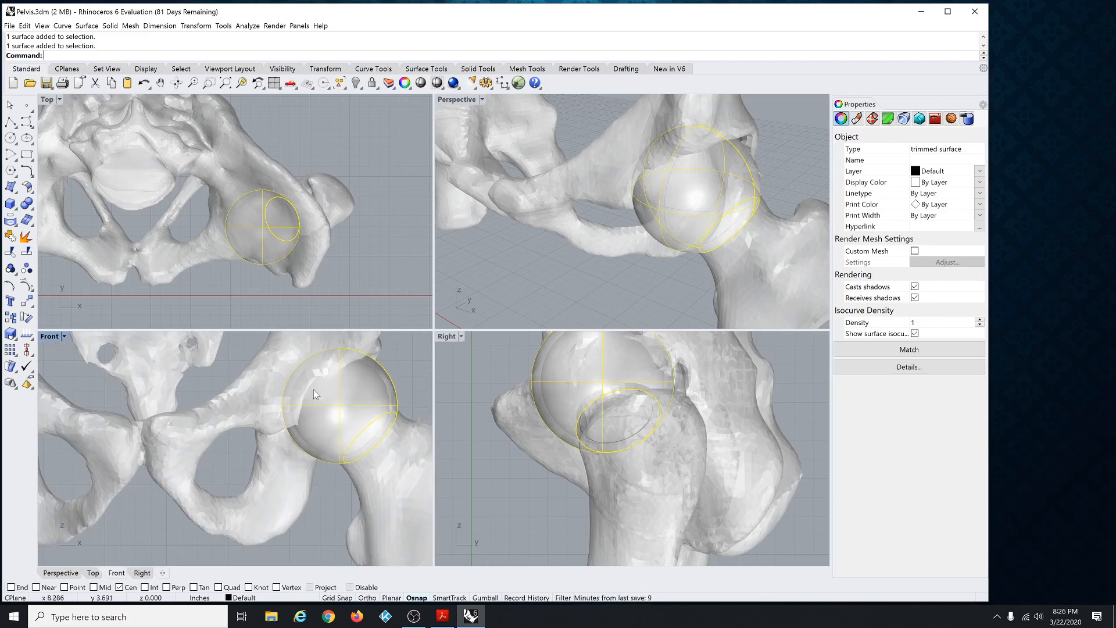
{"action": "scroll", "coordinate": [328, 443], "scroll_direction": "down", "scroll_amount": 1}
{"action": "left_click", "coordinate": [249, 382]}
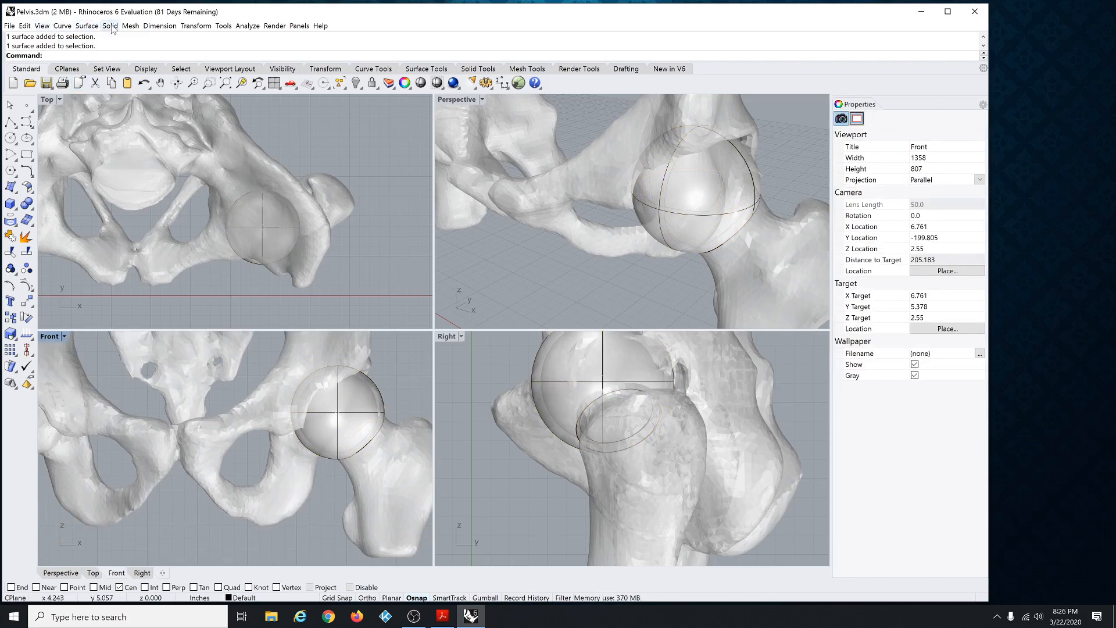
Create a corner-to-corner rectangular plane in the Front view, large enough to cover the whole femoral-head sphere.
{"action": "left_click", "coordinate": [85, 26]}
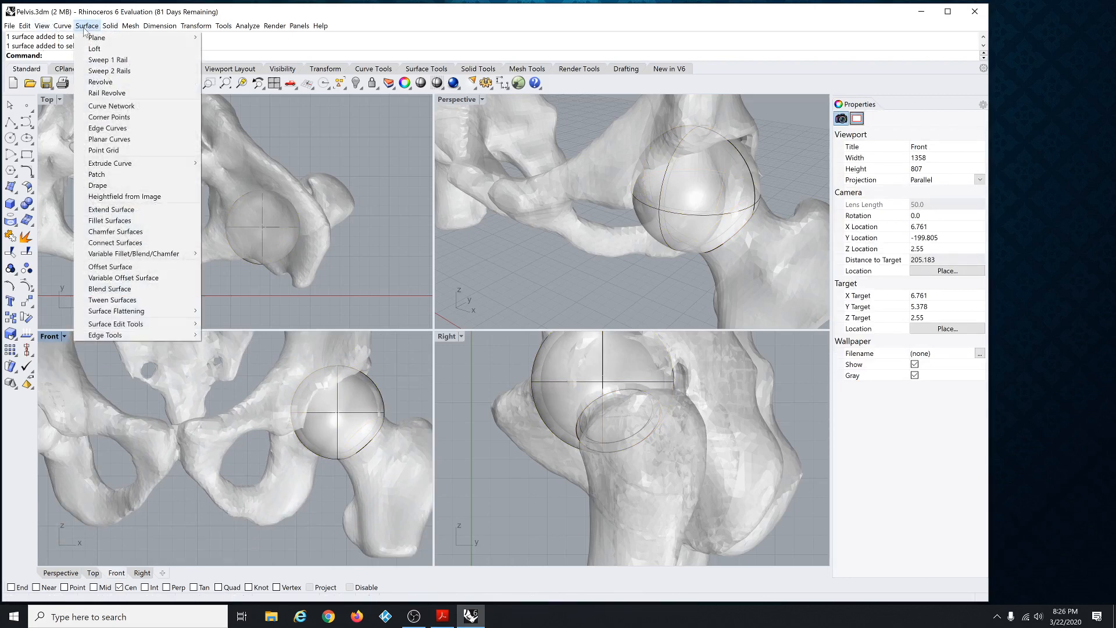
{"action": "mouse_move", "coordinate": [93, 37]}
{"action": "left_click", "coordinate": [216, 38]}
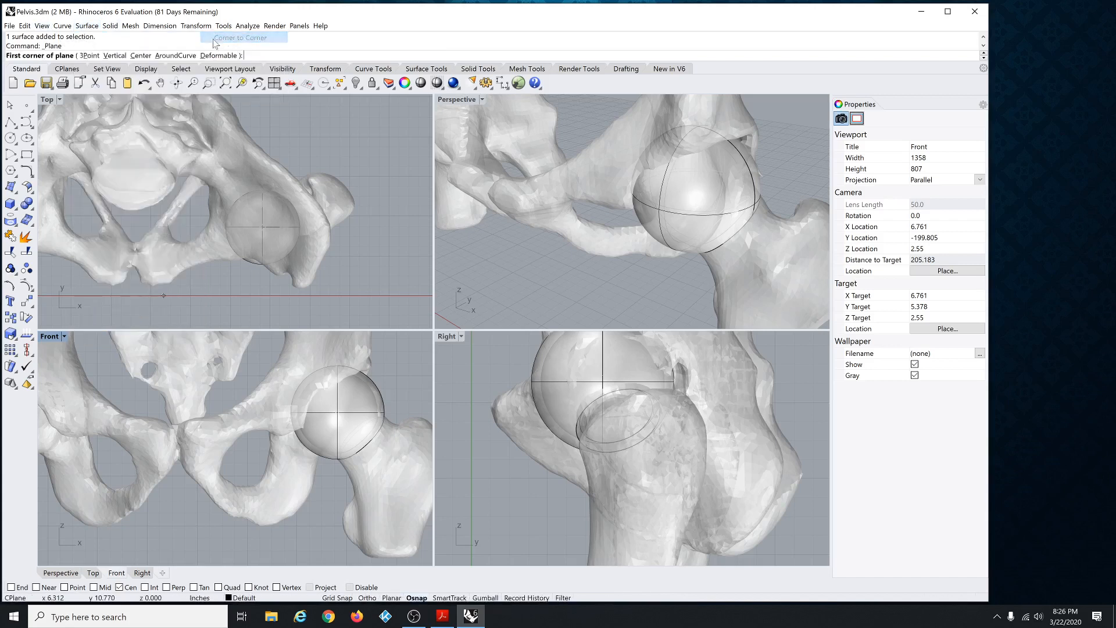
{"action": "scroll", "coordinate": [204, 388], "scroll_direction": "down", "scroll_amount": 2}
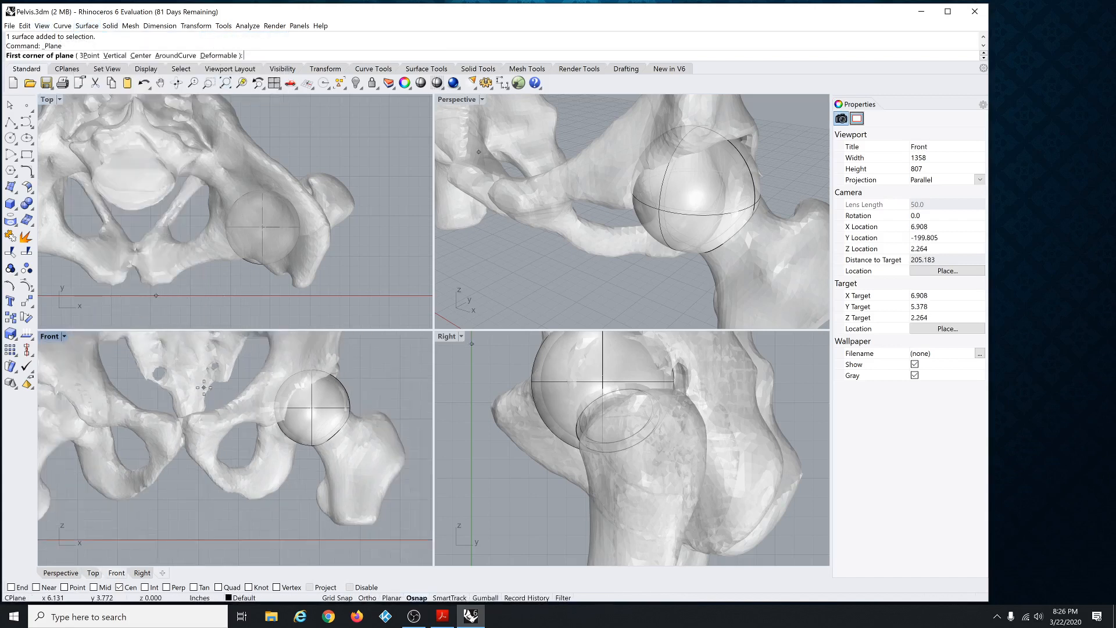
{"action": "left_click", "coordinate": [256, 361]}
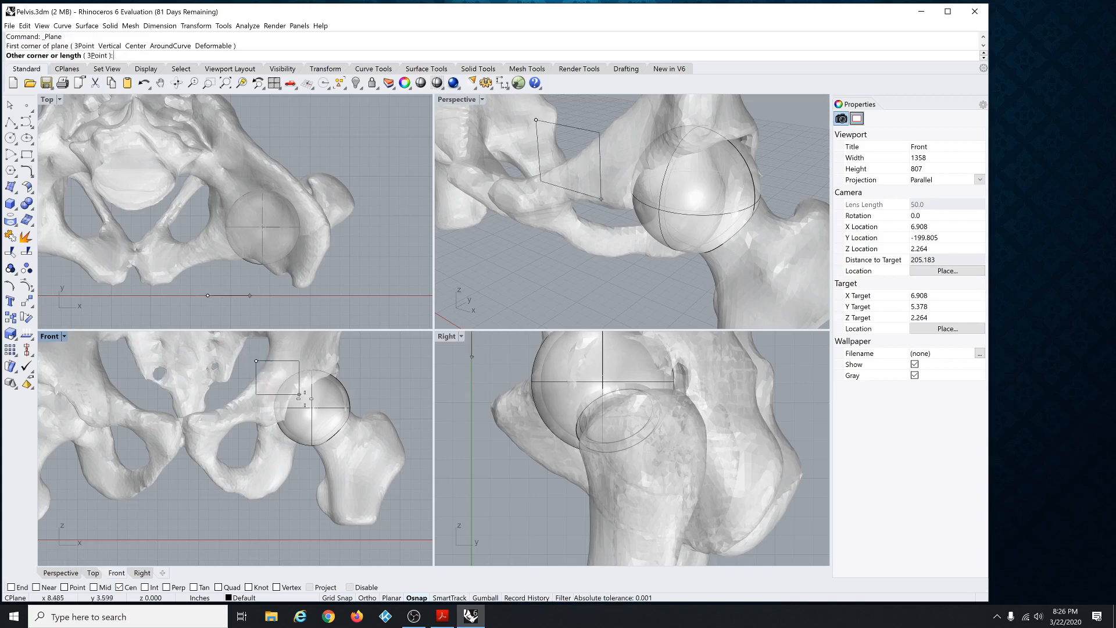
{"action": "left_click", "coordinate": [368, 463]}
{"action": "scroll", "coordinate": [592, 231], "scroll_direction": "down", "scroll_amount": 6}
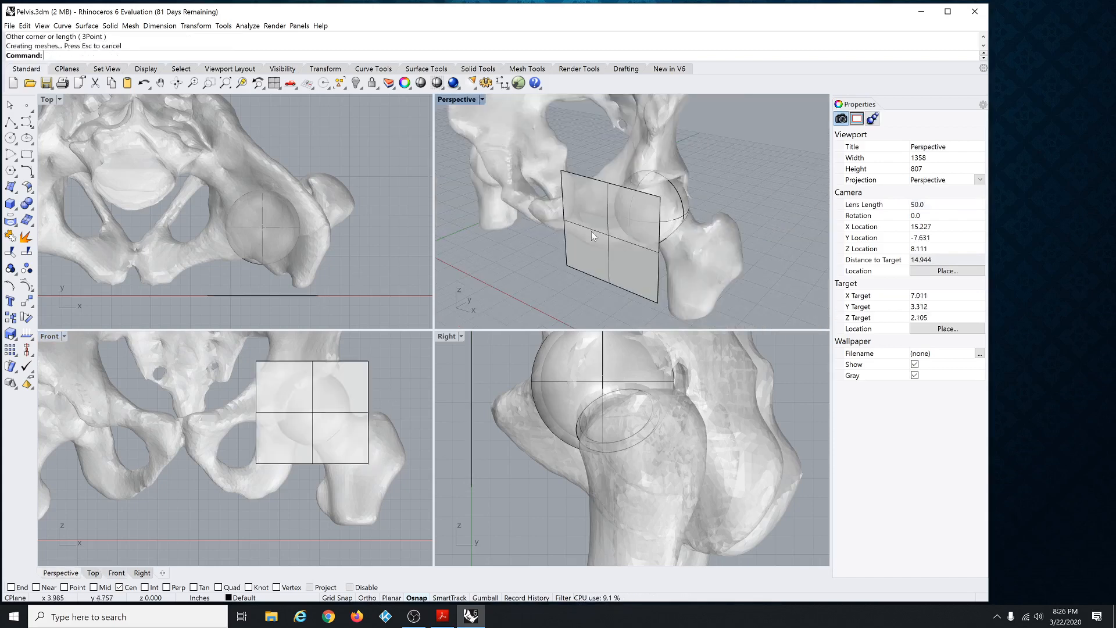
{"action": "scroll", "coordinate": [322, 246], "scroll_direction": "down", "scroll_amount": 6}
{"action": "scroll", "coordinate": [552, 250], "scroll_direction": "down", "scroll_amount": 6}
{"action": "mouse_move", "coordinate": [552, 250]}
{"action": "right_mouse_down"}
{"action": "mouse_move", "coordinate": [511, 257]}
{"action": "mouse_move", "coordinate": [558, 251]}
{"action": "mouse_move", "coordinate": [533, 279]}
{"action": "mouse_move", "coordinate": [554, 263]}
{"action": "mouse_move", "coordinate": [520, 250]}
{"action": "mouse_move", "coordinate": [553, 259]}
{"action": "right_mouse_up"}
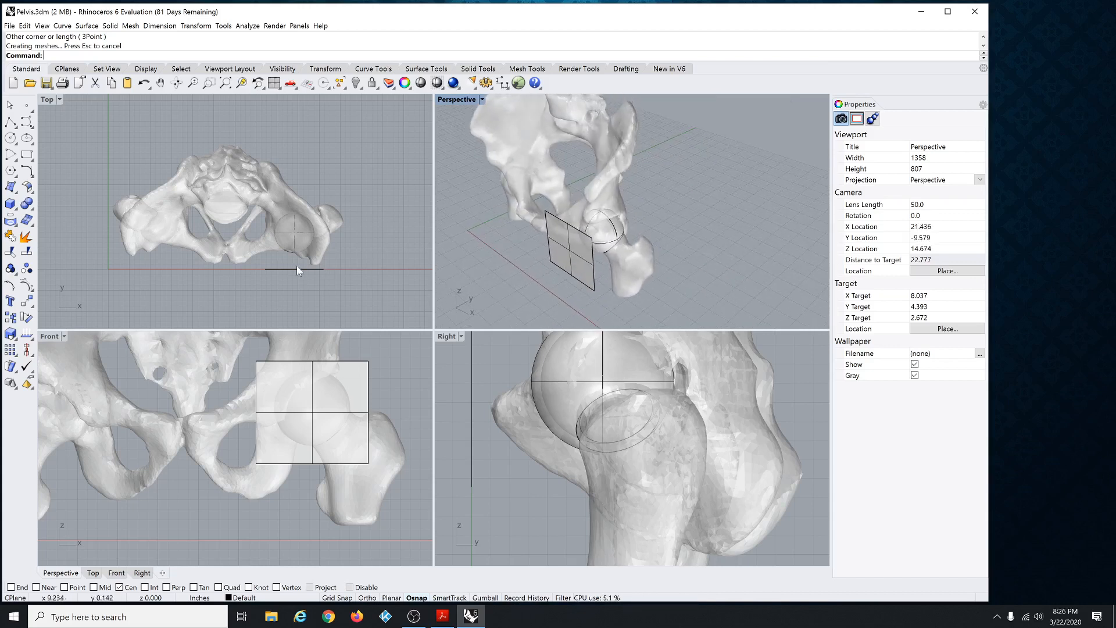
Move the rectangular plane in the Top view from its own centre to the centre of the femoral-head sphere.
{"action": "left_click", "coordinate": [299, 270]}
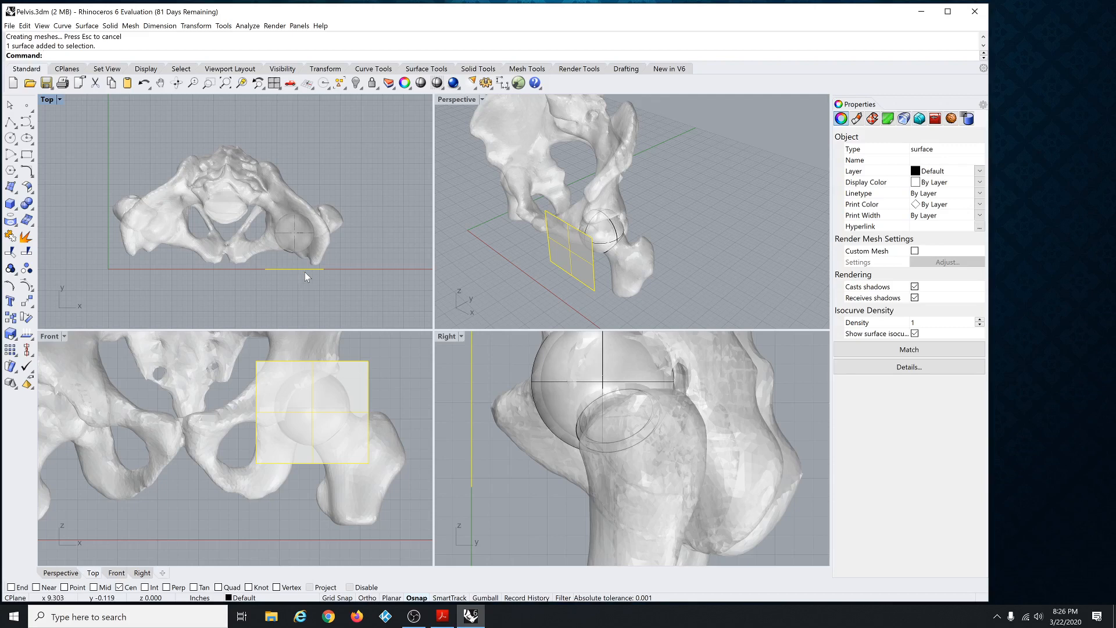
{"action": "scroll", "coordinate": [613, 411], "scroll_direction": "down", "scroll_amount": 5}
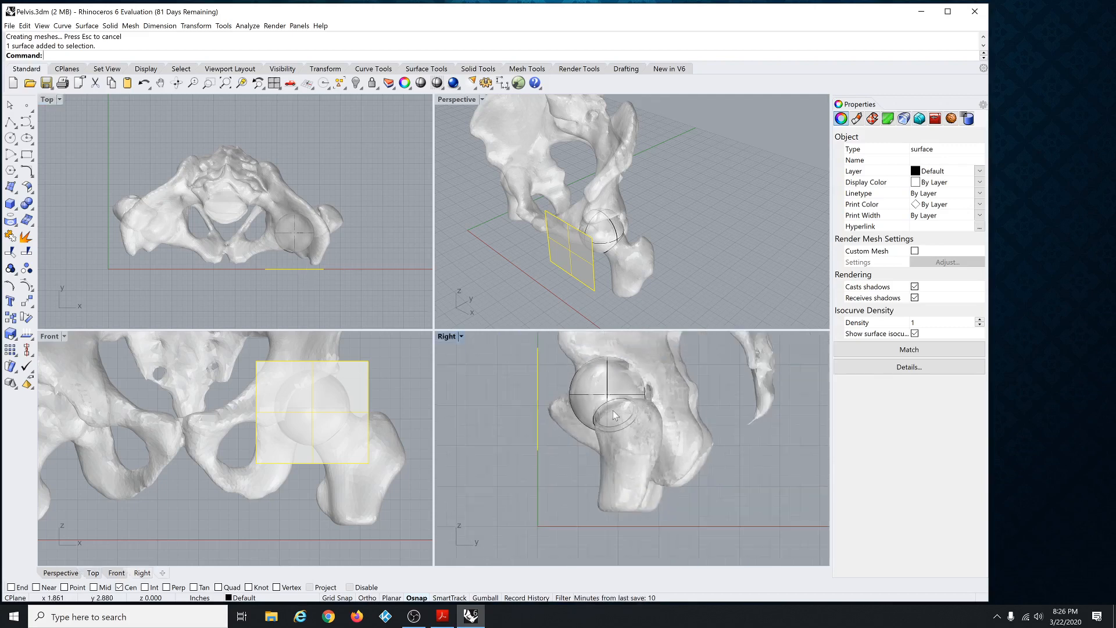
{"action": "scroll", "coordinate": [601, 452], "scroll_direction": "up", "scroll_amount": 3}
{"action": "scroll", "coordinate": [296, 445], "scroll_direction": "down", "scroll_amount": 3}
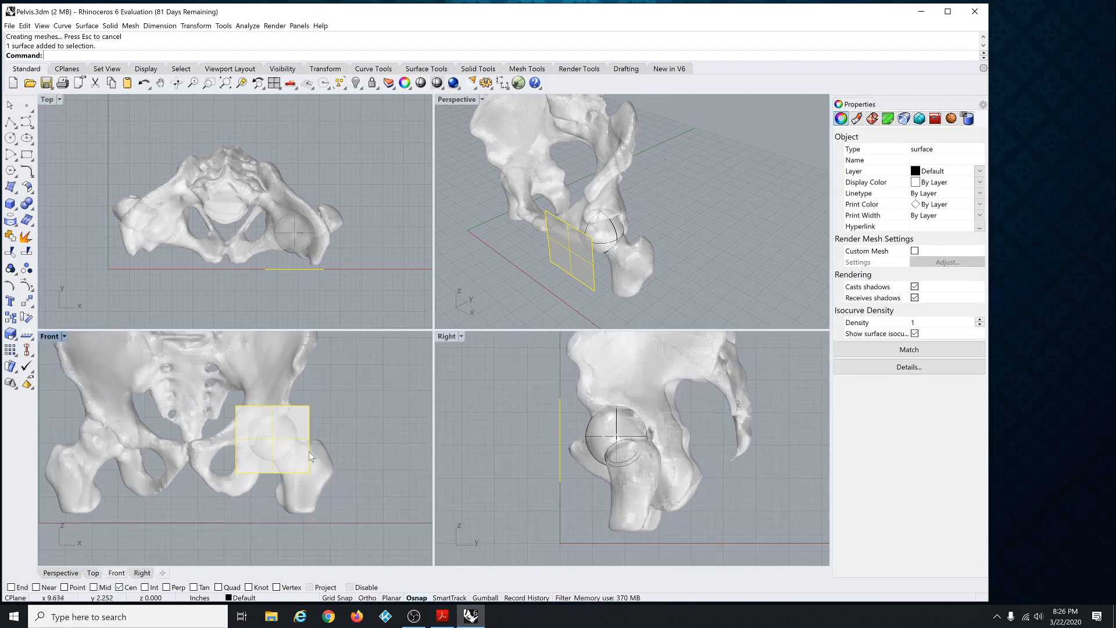
{"action": "scroll", "coordinate": [350, 441], "scroll_direction": "up", "scroll_amount": 3}
{"action": "scroll", "coordinate": [320, 394], "scroll_direction": "down", "scroll_amount": 3}
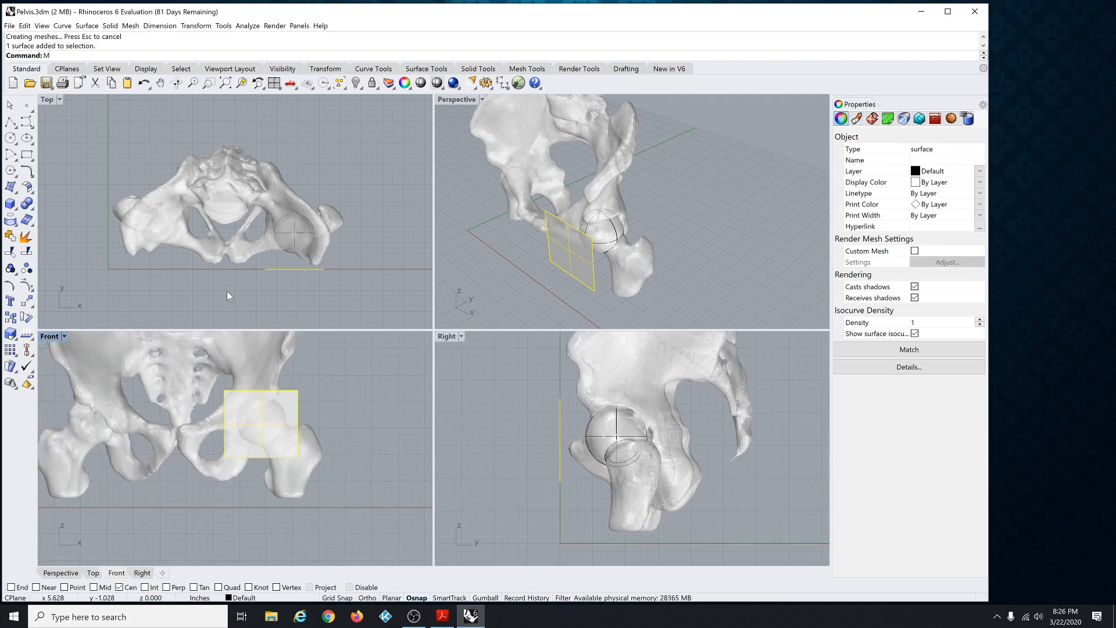
{"action": "key", "text": "Return"}
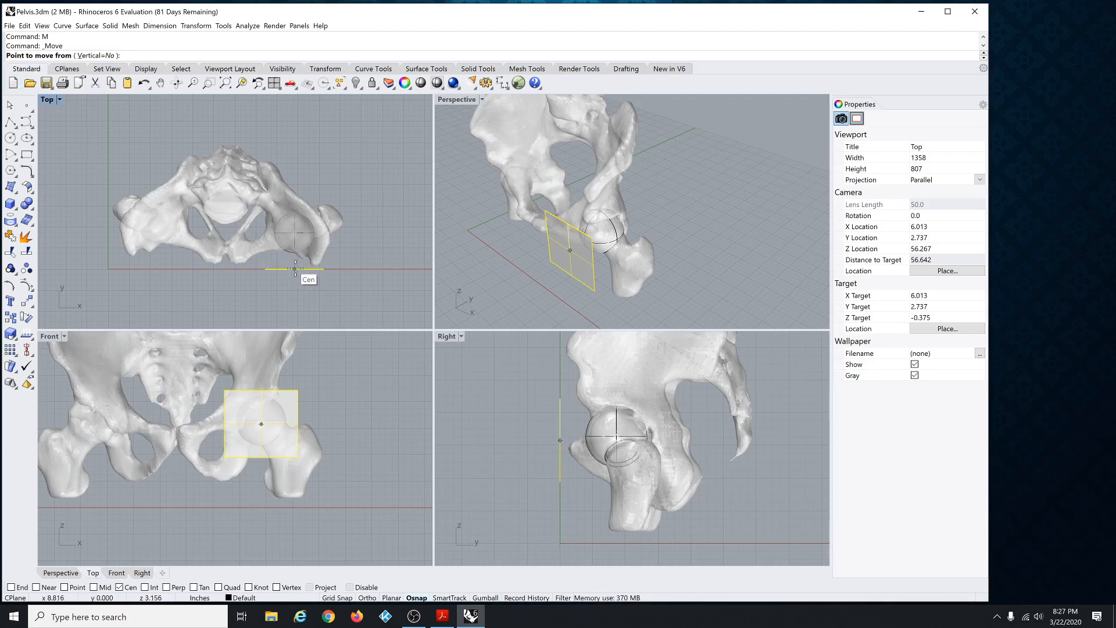
{"action": "left_click", "coordinate": [295, 268]}
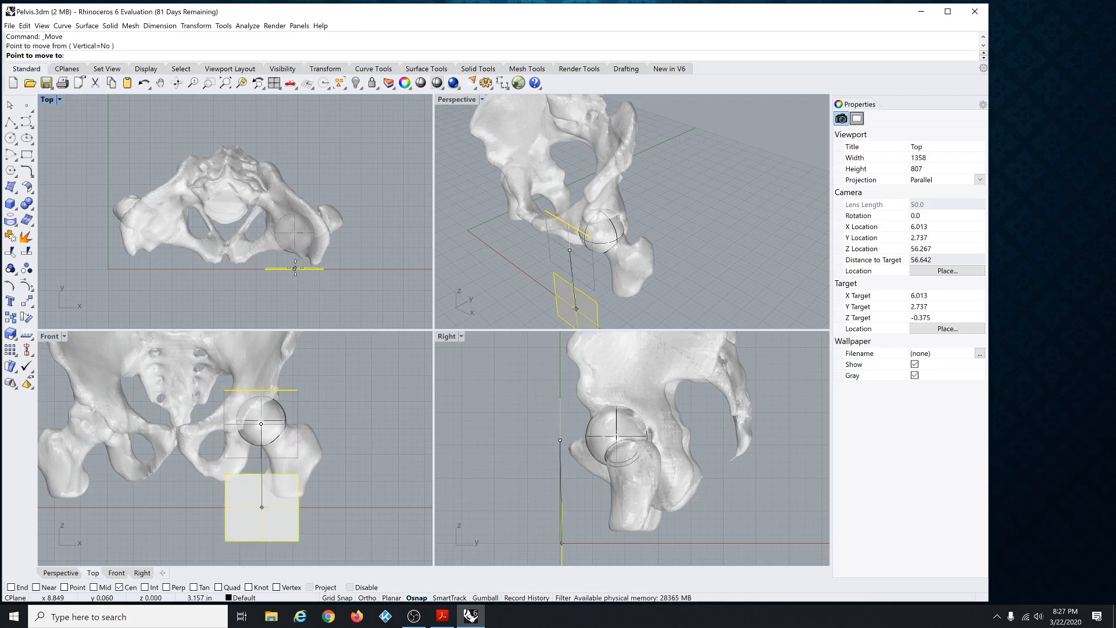
{"action": "left_click", "coordinate": [294, 232]}
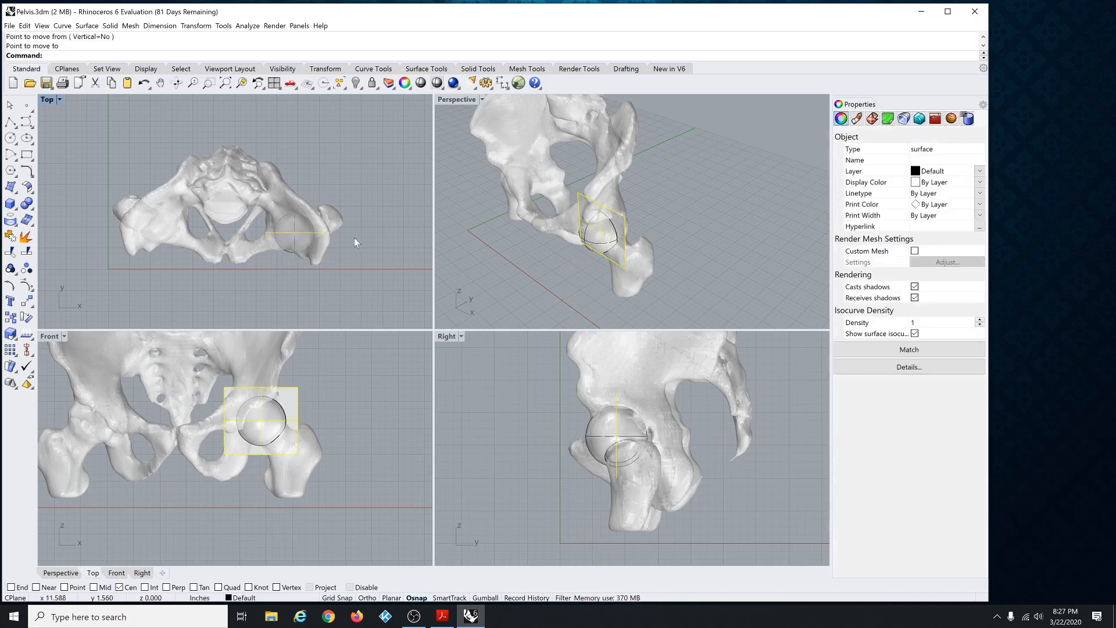
{"action": "right_click_drag", "start_coordinate": [578, 284], "coordinate": [541, 259]}
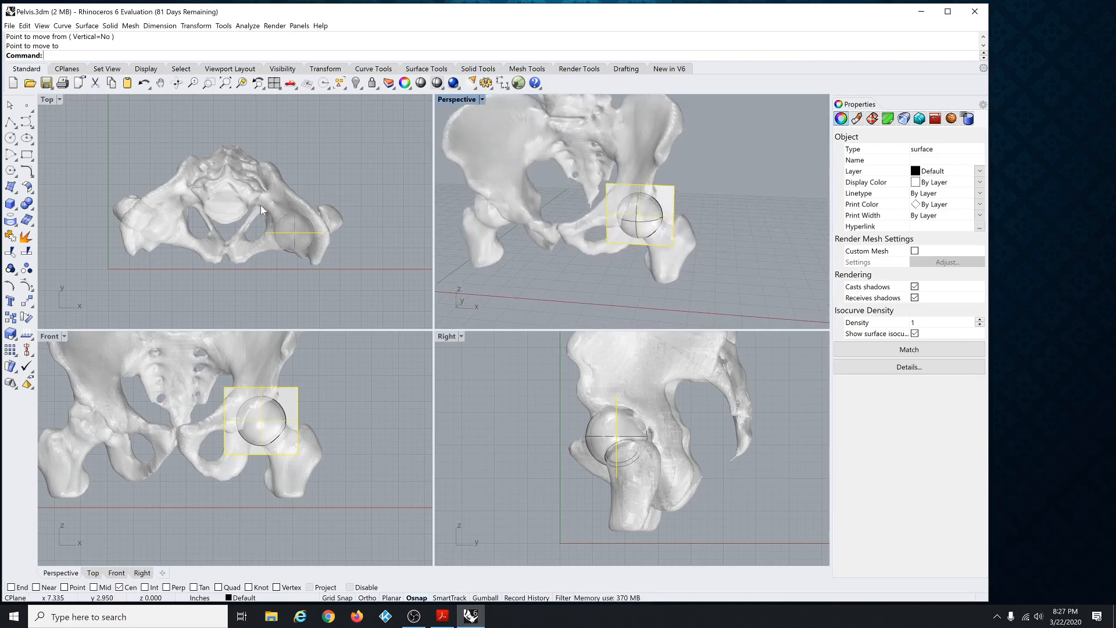
Rotate the rectangular plane about 64 degrees counterclockwise around the femoral-head sphere's centre in the Top view.
{"action": "type", "text": "rotate"}
{"action": "key", "text": "Return"}
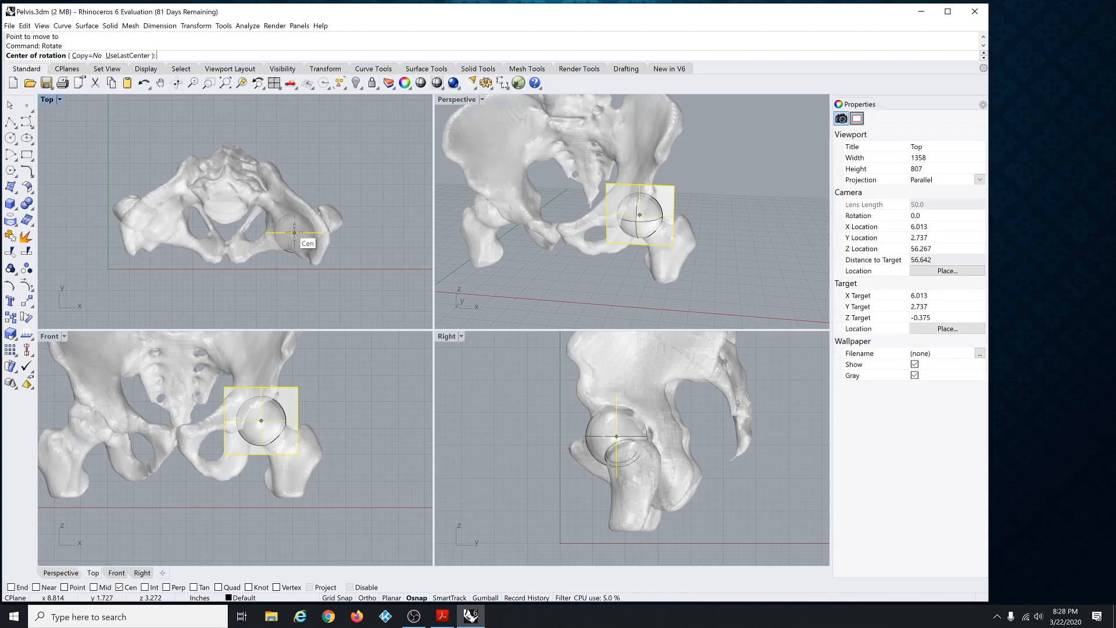
{"action": "left_click", "coordinate": [294, 234]}
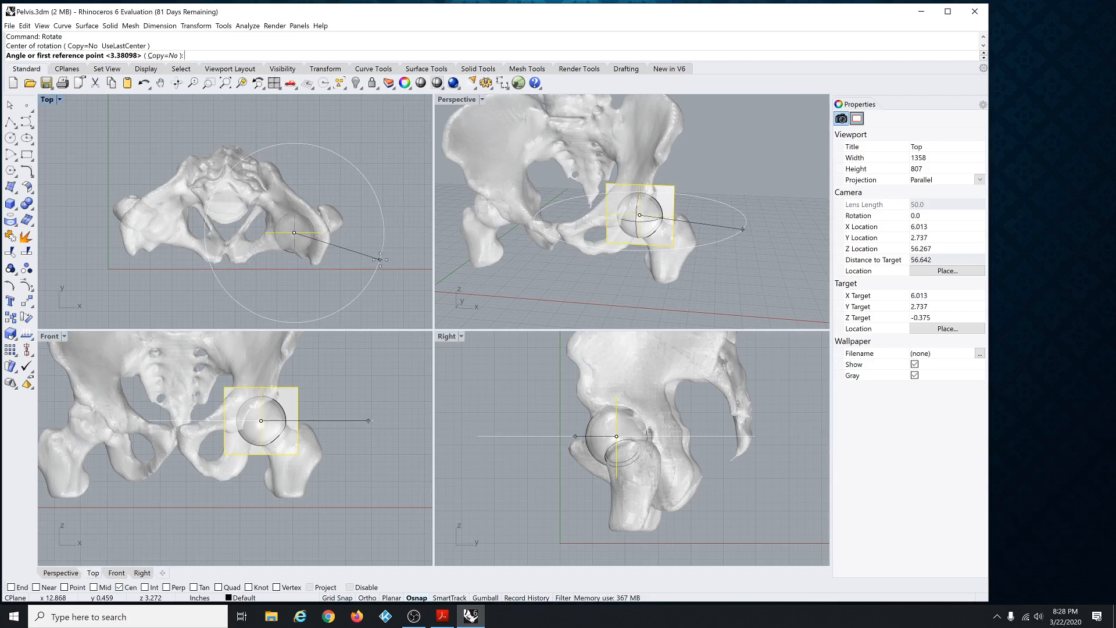
{"action": "left_click", "coordinate": [380, 259]}
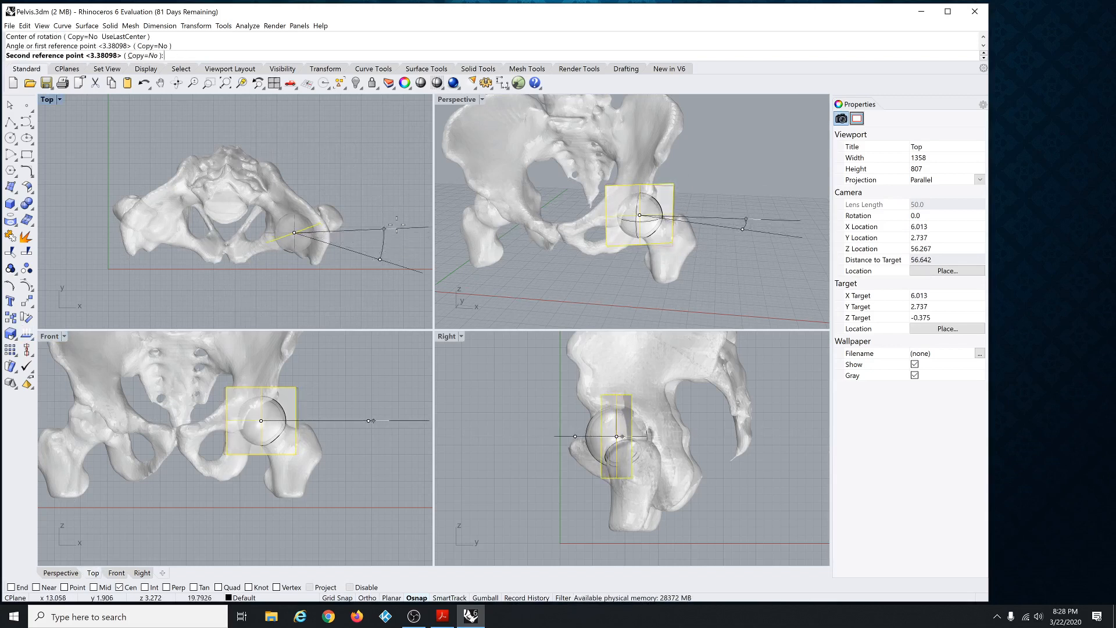
{"action": "left_click", "coordinate": [365, 157]}
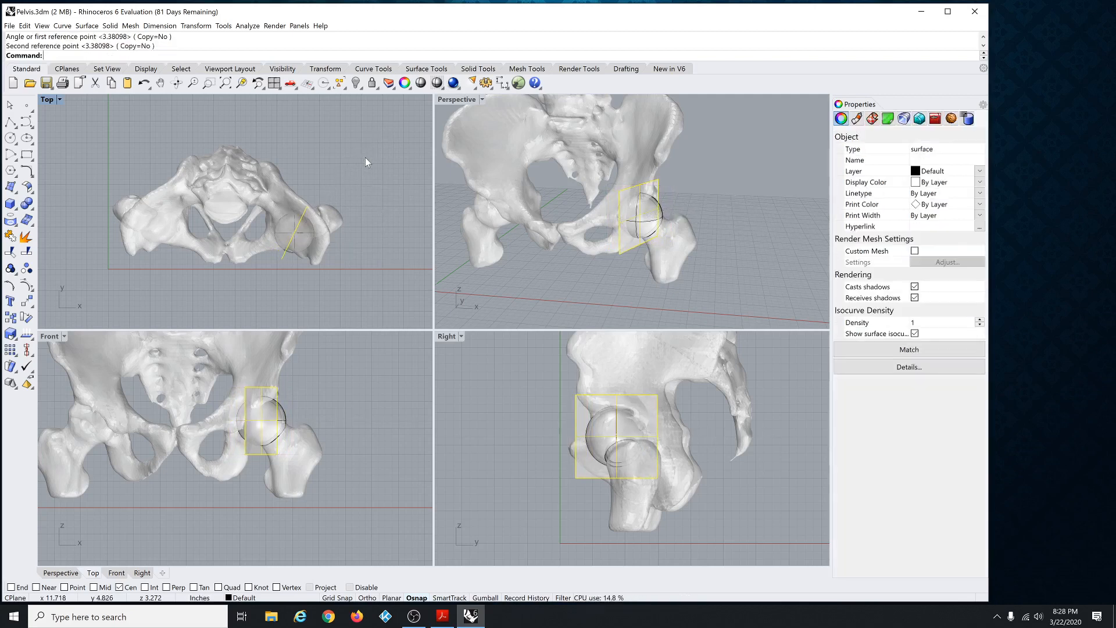
Rotate the plane clockwise by about 45 degrees around the sphere's centre in the Front view to match the socket's tilt.
{"action": "key", "text": "Return"}
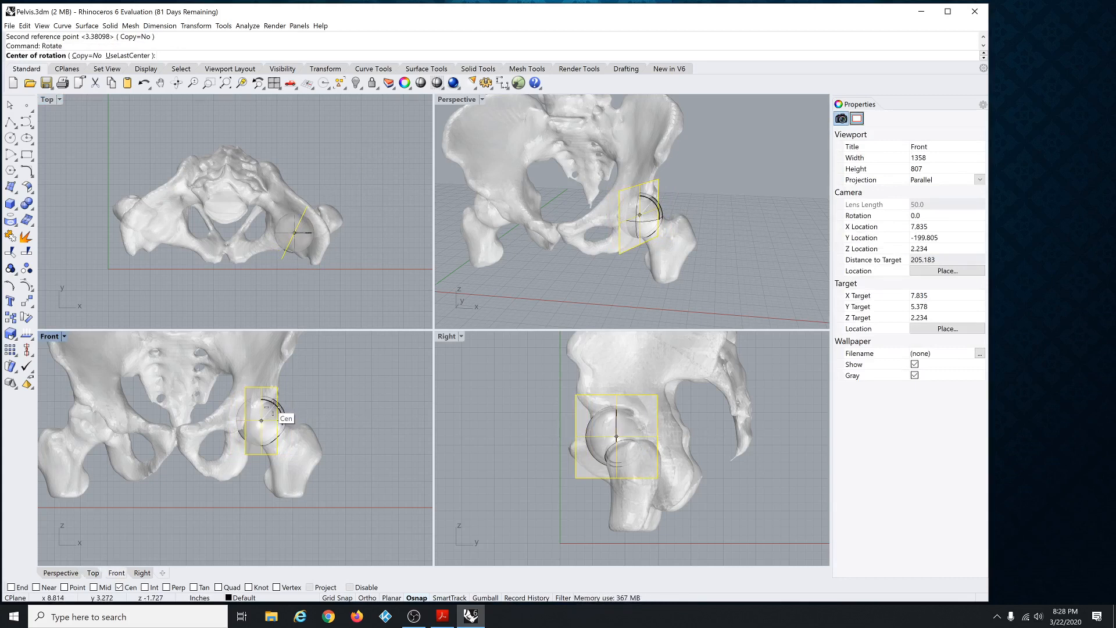
{"action": "left_click", "coordinate": [273, 414]}
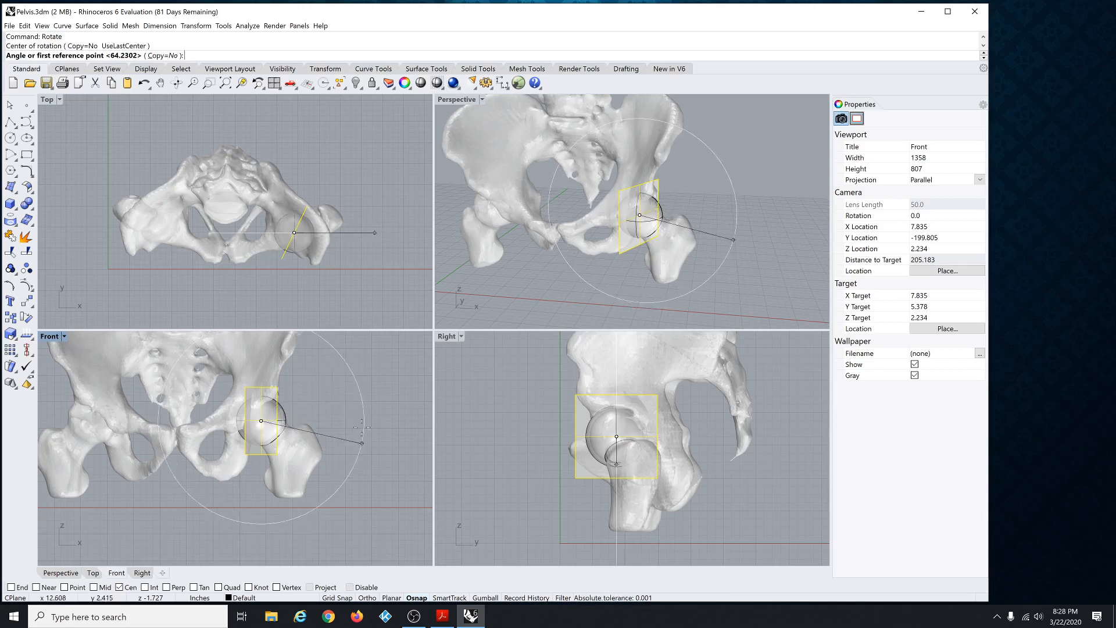
{"action": "left_click", "coordinate": [325, 360]}
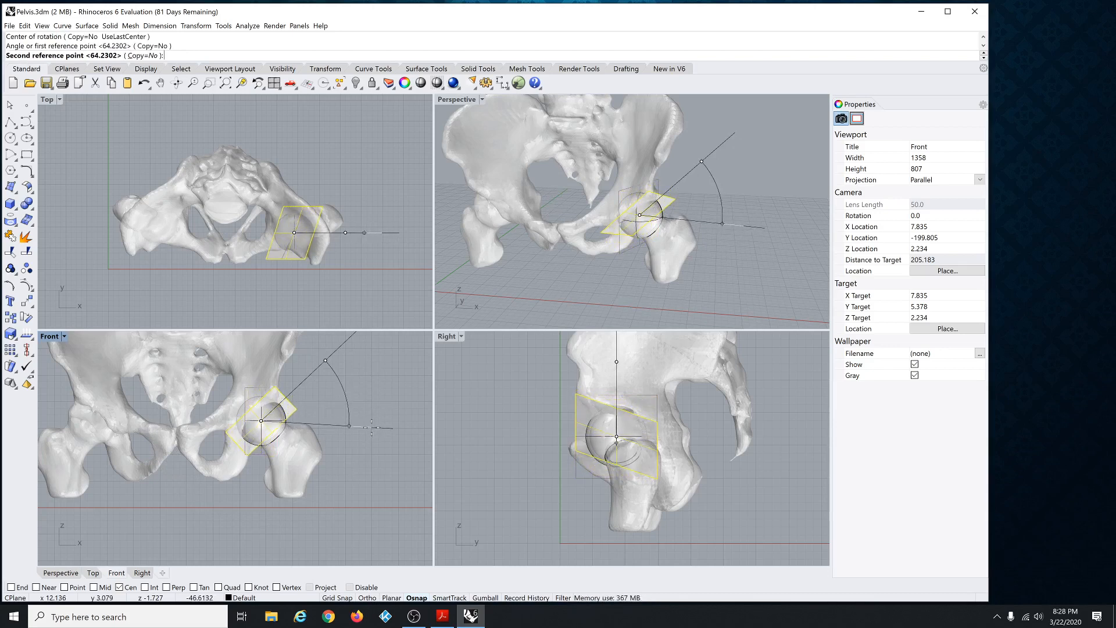
{"action": "left_click", "coordinate": [371, 422]}
Examine how the tilted plane and the outer sphere sit against the hip socket in all four views.
{"action": "right_click_drag", "start_coordinate": [644, 251], "coordinate": [656, 226]}
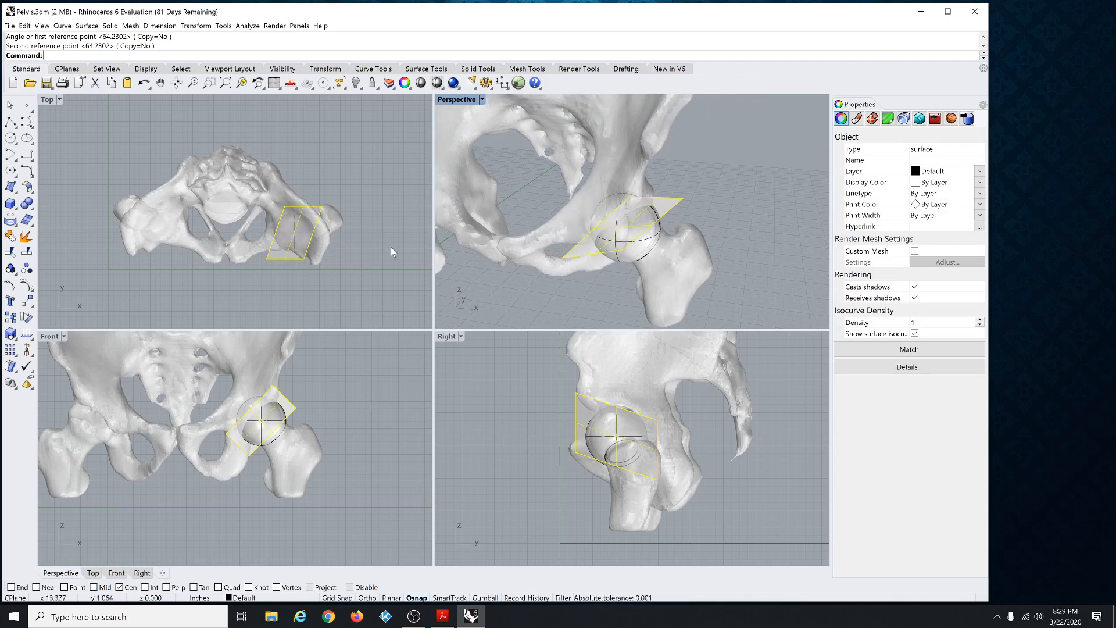
{"action": "scroll", "coordinate": [360, 238], "scroll_direction": "down", "scroll_amount": 4}
{"action": "scroll", "coordinate": [343, 233], "scroll_direction": "up", "scroll_amount": 3}
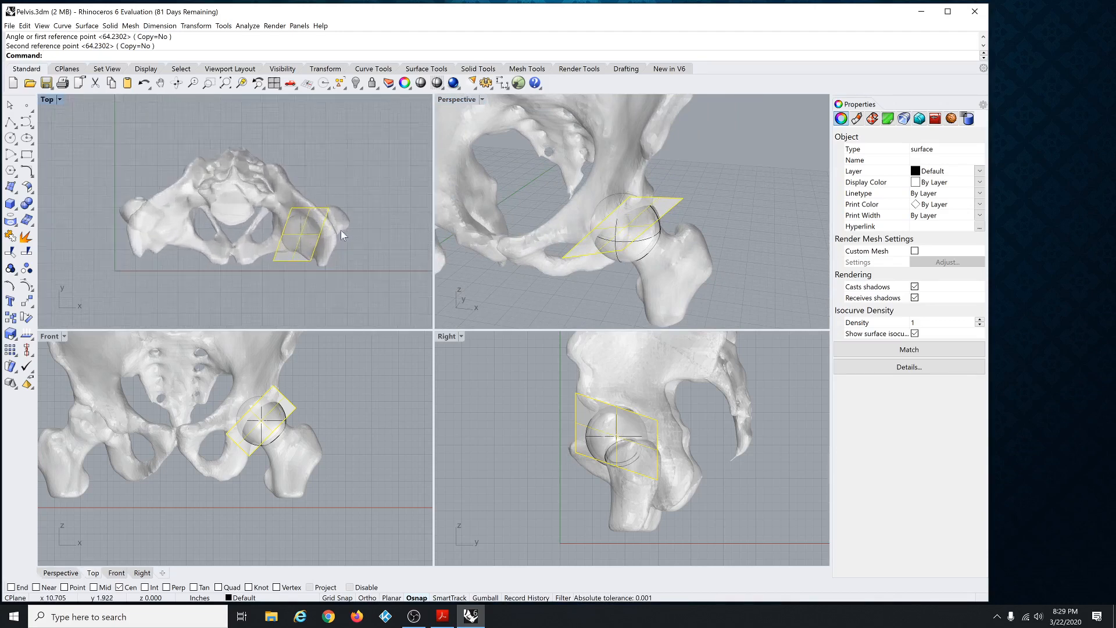
{"action": "scroll", "coordinate": [288, 410], "scroll_direction": "down", "scroll_amount": 4}
{"action": "scroll", "coordinate": [291, 415], "scroll_direction": "up", "scroll_amount": 4}
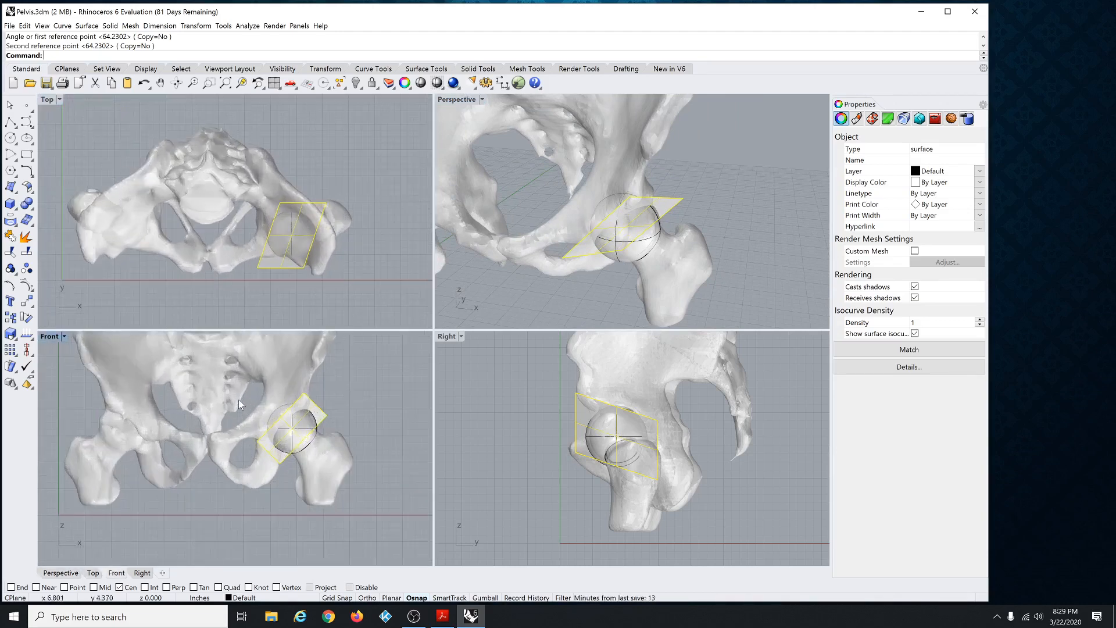
{"action": "scroll", "coordinate": [290, 415], "scroll_direction": "down", "scroll_amount": 2}
{"action": "scroll", "coordinate": [647, 442], "scroll_direction": "up", "scroll_amount": 2}
{"action": "scroll", "coordinate": [647, 442], "scroll_direction": "down", "scroll_amount": 3}
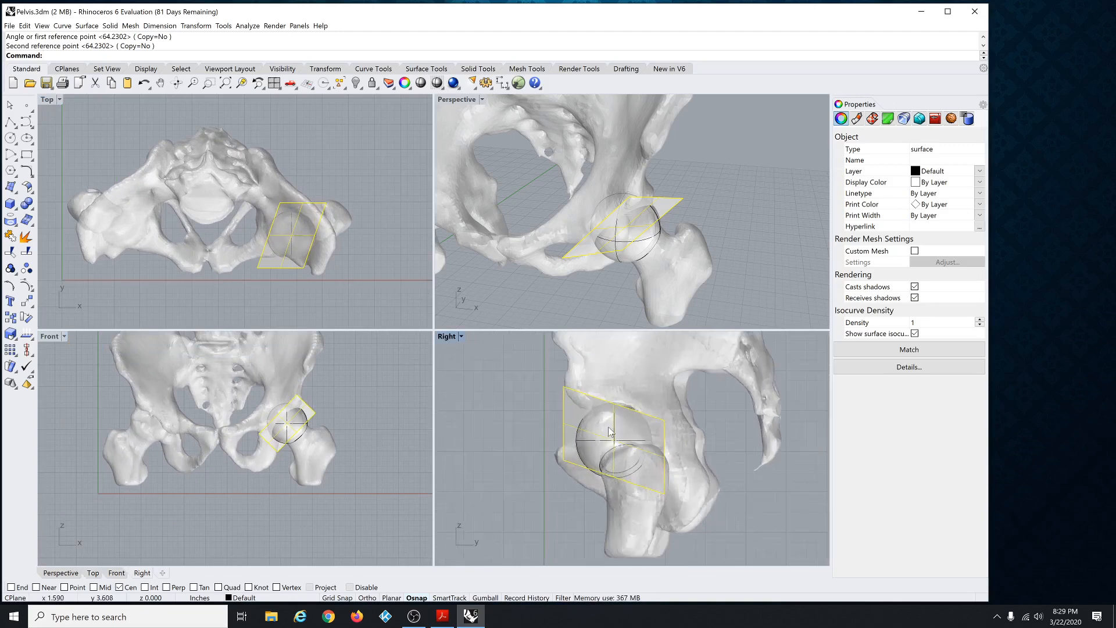
{"action": "scroll", "coordinate": [630, 249], "scroll_direction": "up", "scroll_amount": 4}
{"action": "right_click_drag", "start_coordinate": [603, 251], "coordinate": [653, 247]}
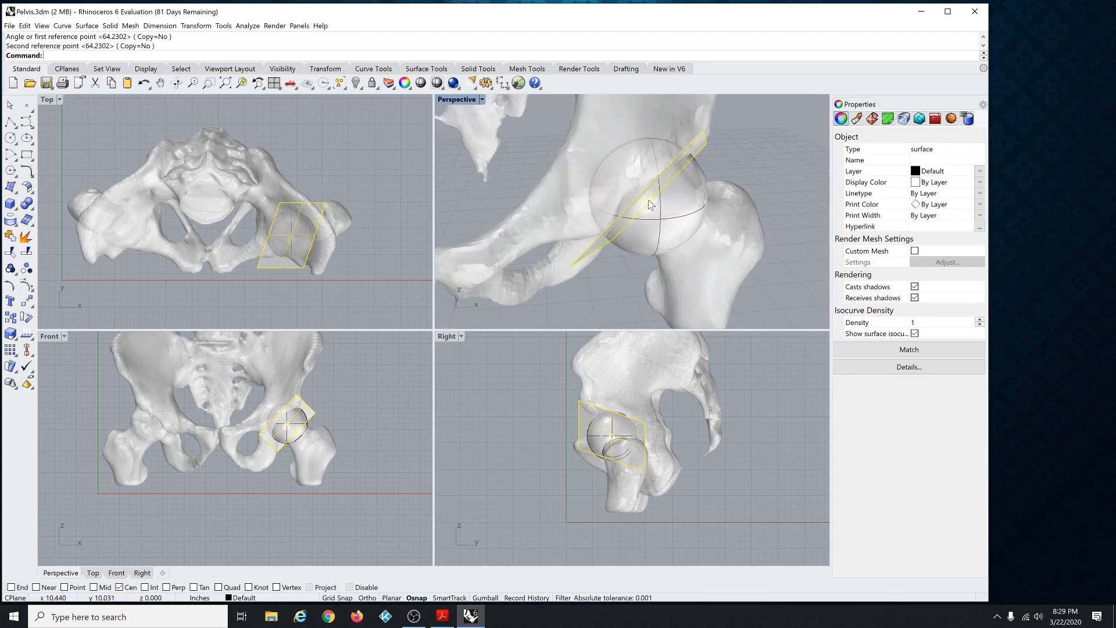
{"action": "left_click", "coordinate": [641, 252]}
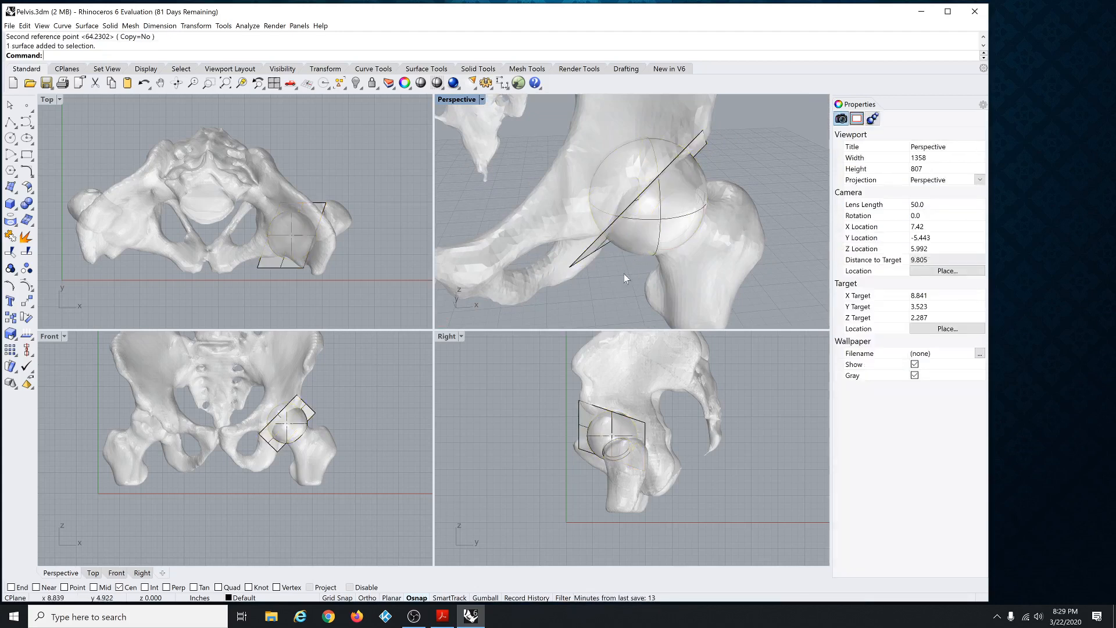
{"action": "left_click", "coordinate": [622, 250]}
{"action": "right_click_drag", "start_coordinate": [622, 250], "coordinate": [463, 176]}
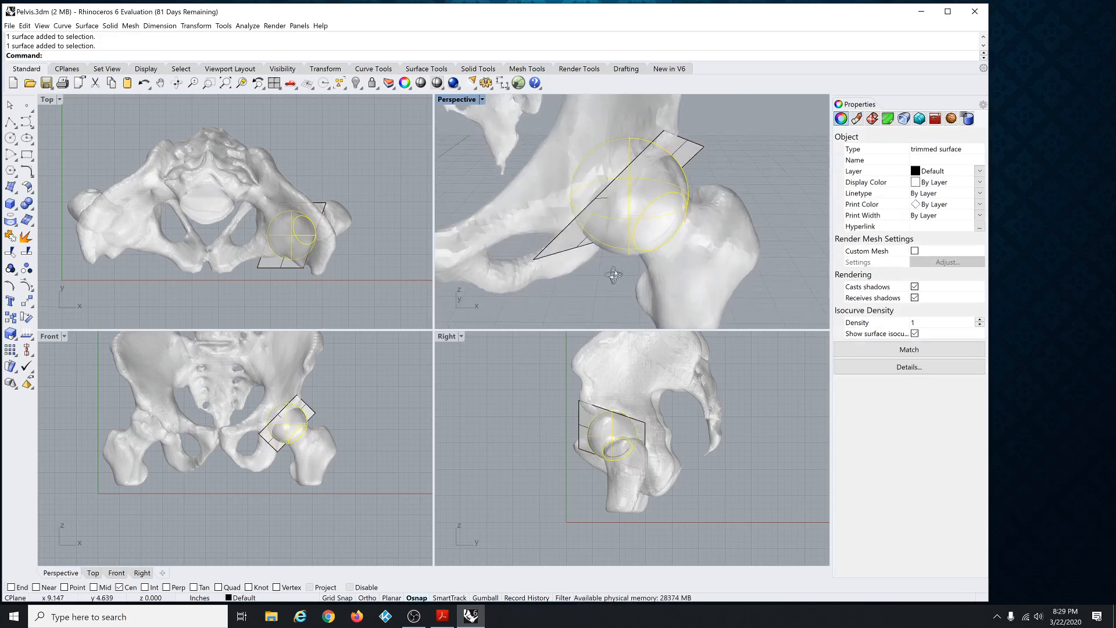
{"action": "left_click", "coordinate": [463, 177]}
Offset the tilted plane by 0.125 inches toward the pelvis, flipping the offset direction and making no solid.
{"action": "left_click", "coordinate": [87, 25]}
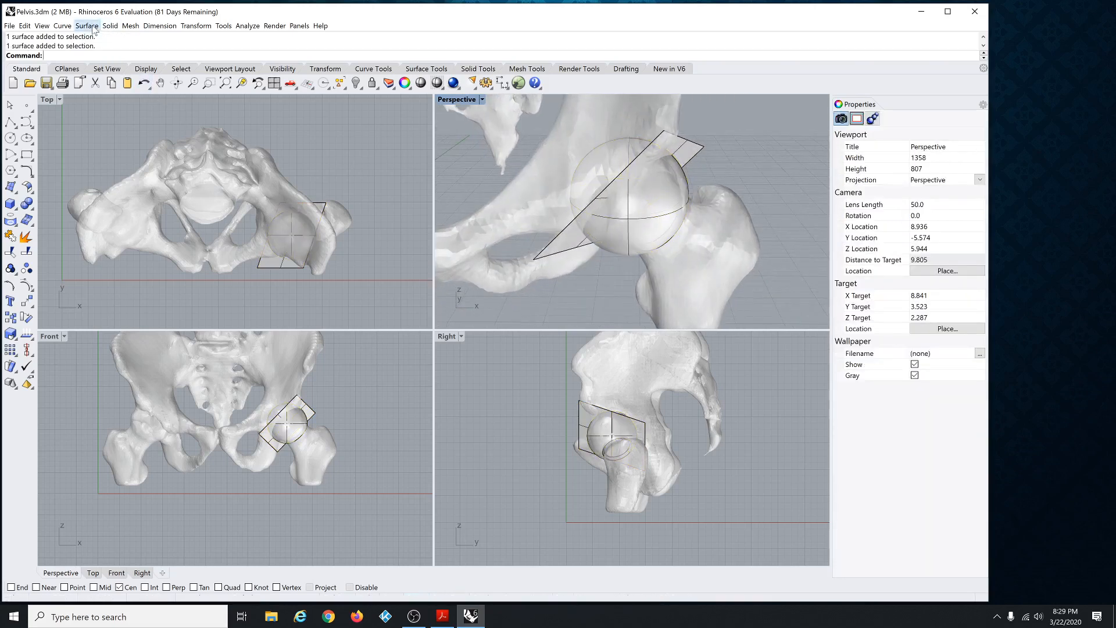
{"action": "left_click", "coordinate": [135, 267]}
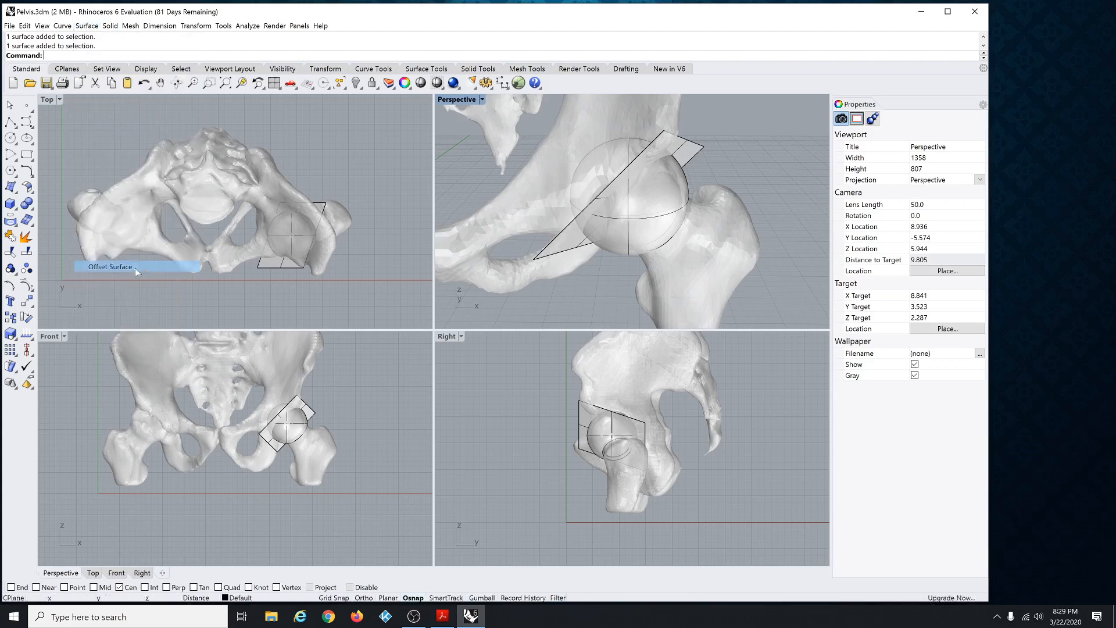
{"action": "left_click", "coordinate": [554, 248]}
{"action": "key", "text": "Return"}
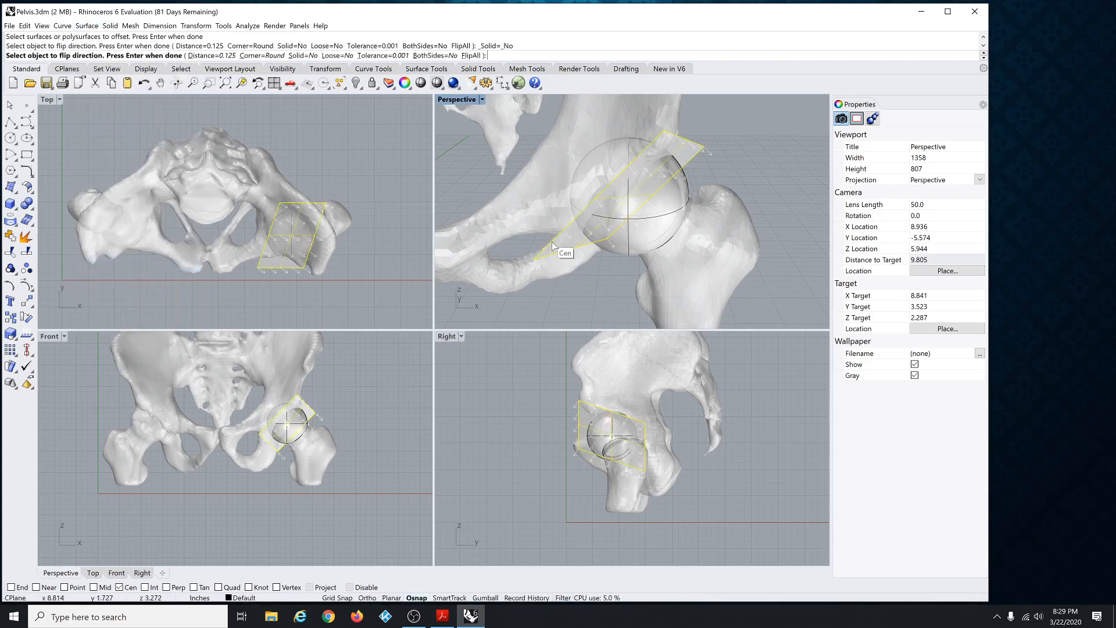
{"action": "left_click", "coordinate": [354, 137]}
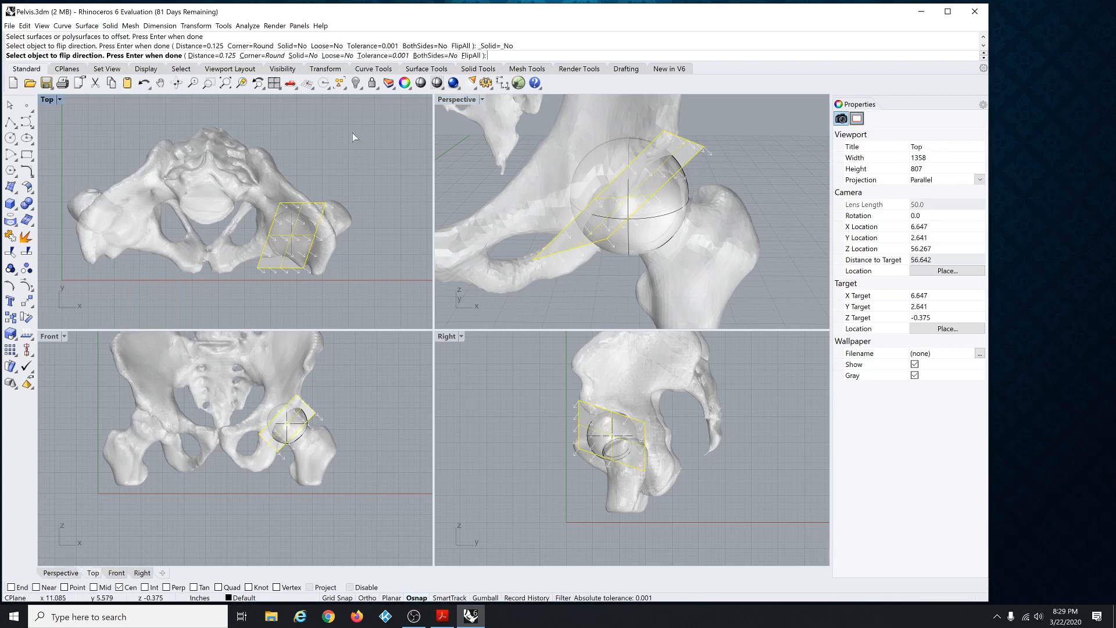
{"action": "left_click", "coordinate": [479, 56]}
{"action": "left_click", "coordinate": [679, 223]}
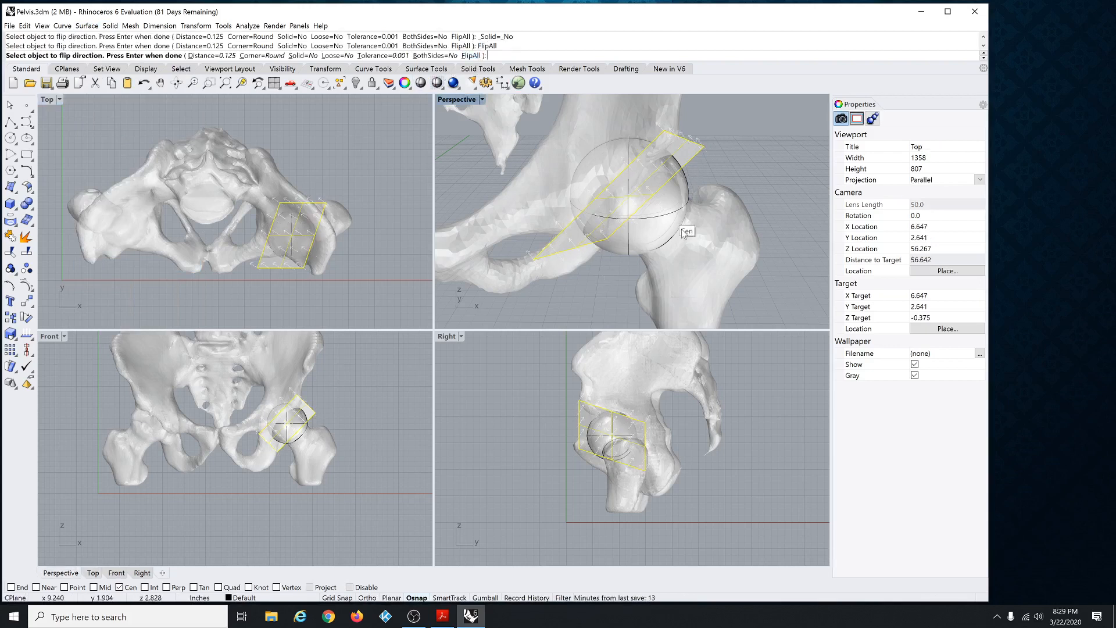
{"action": "key", "text": "Return"}
Delete the original tilted plane through the sphere's centre and keep the offset copy nearer the pelvis.
{"action": "right_click_drag", "start_coordinate": [720, 239], "coordinate": [610, 285]}
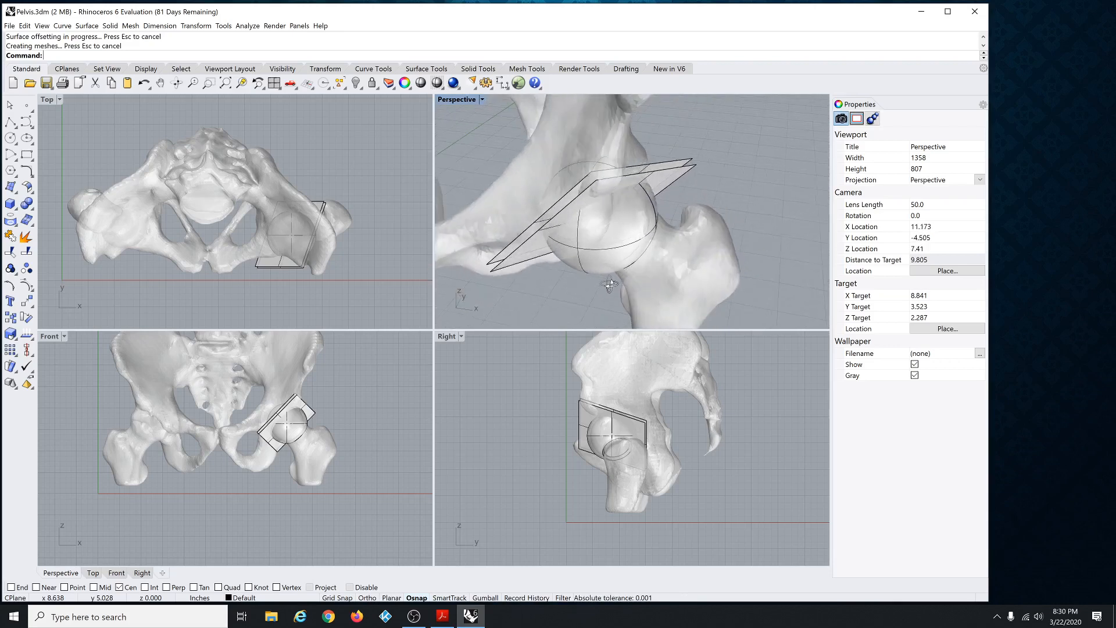
{"action": "left_click", "coordinate": [689, 163]}
{"action": "right_click_drag", "start_coordinate": [721, 172], "coordinate": [642, 235]}
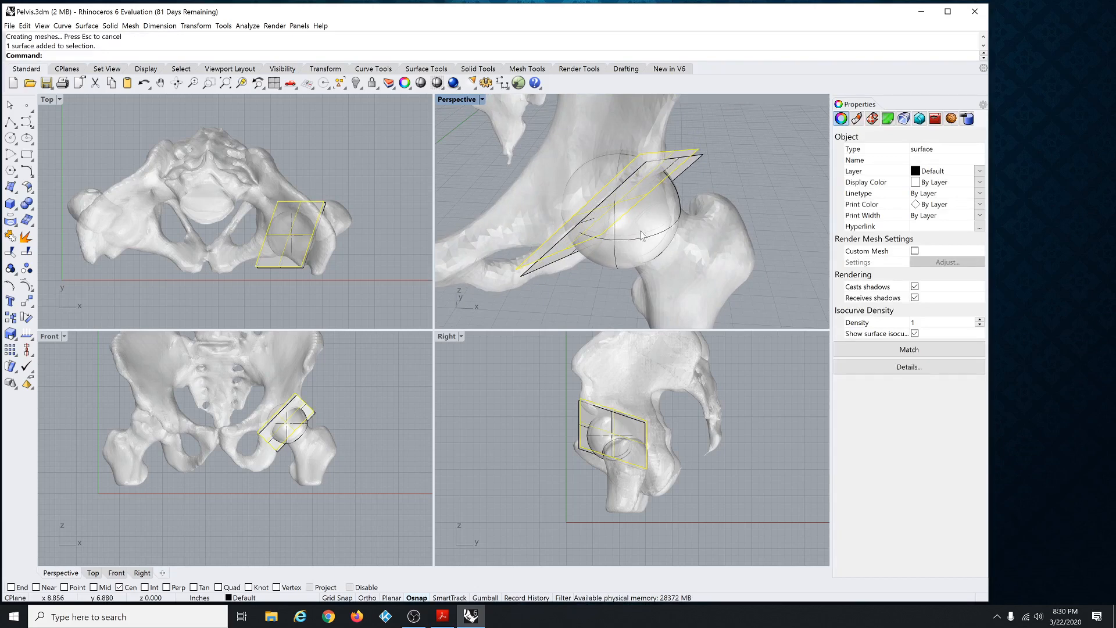
{"action": "left_click", "coordinate": [559, 300]}
{"action": "left_click", "coordinate": [525, 274]}
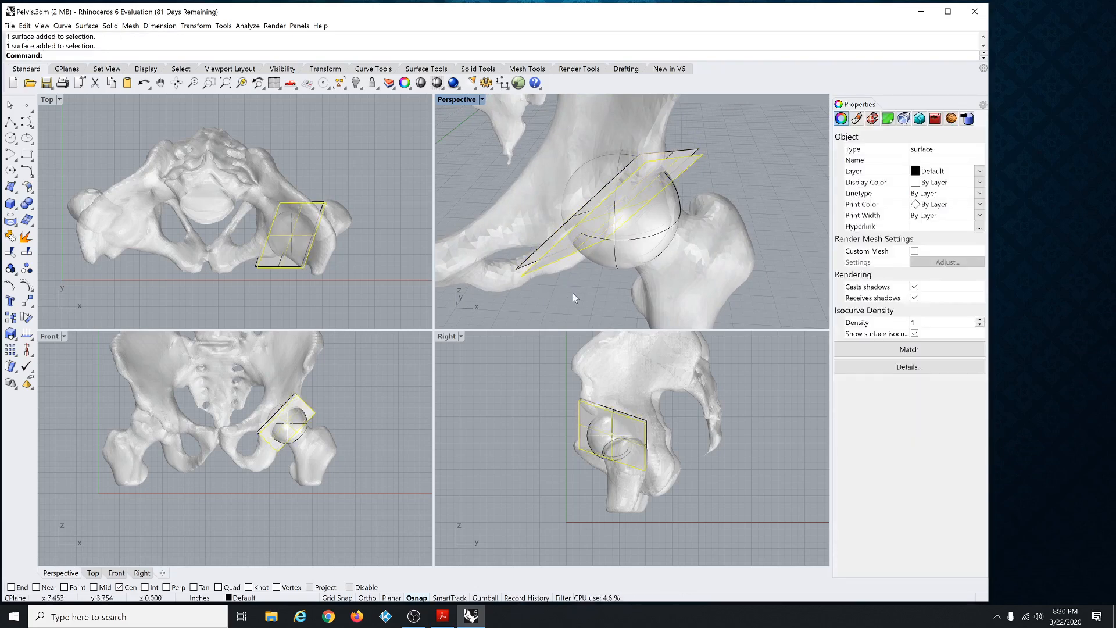
{"action": "key", "text": "Delete"}
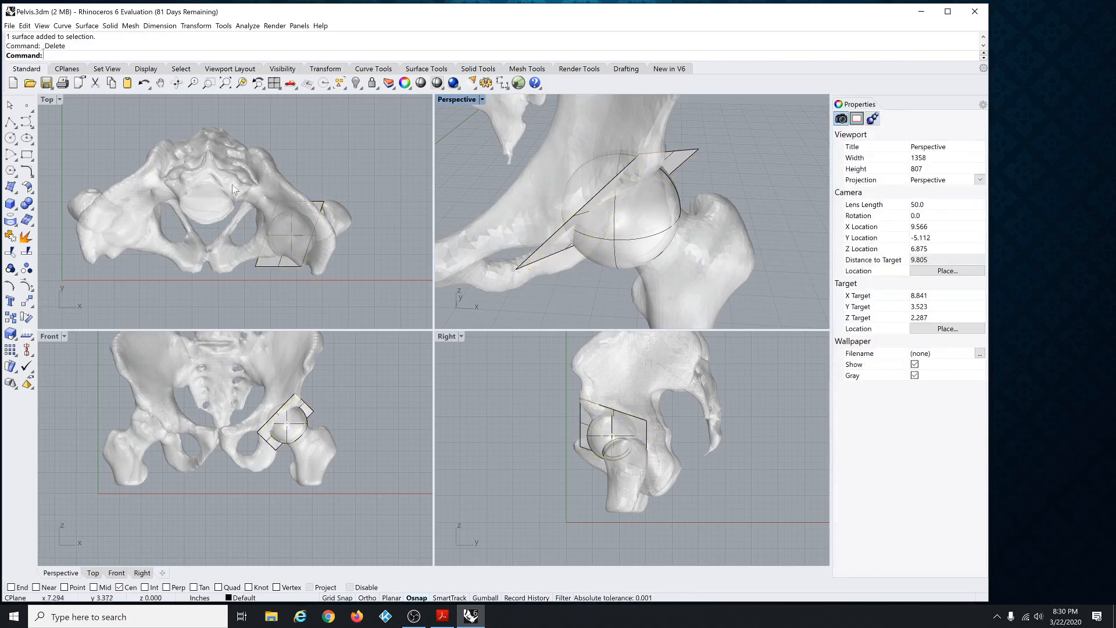
Split the outer sphere surface using the offset plane as the cutting object.
{"action": "left_click", "coordinate": [25, 26]}
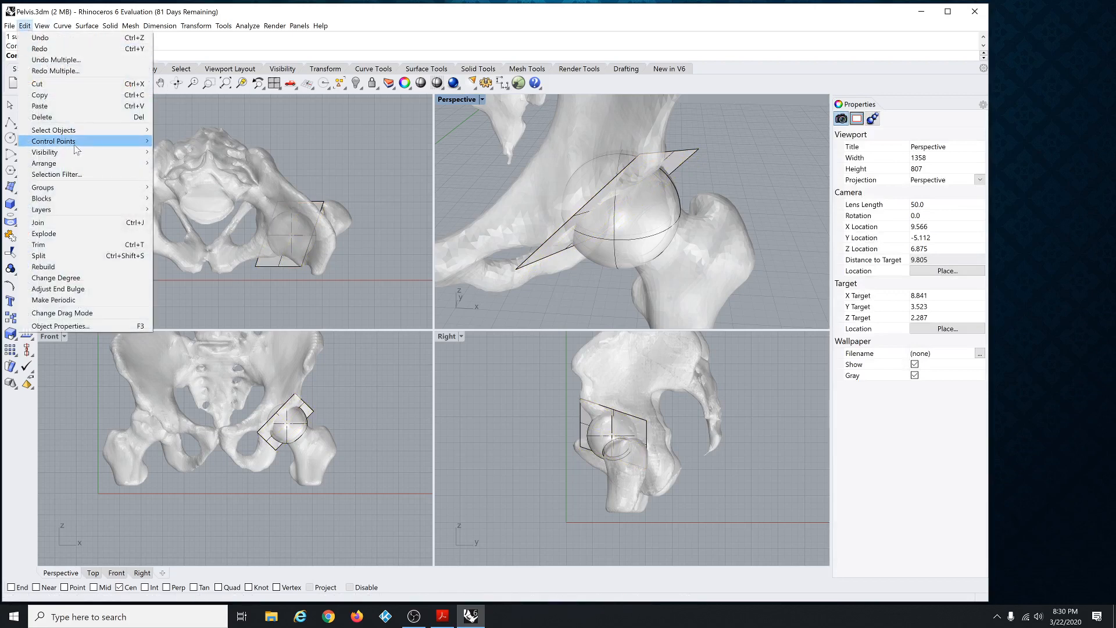
{"action": "left_click", "coordinate": [93, 255]}
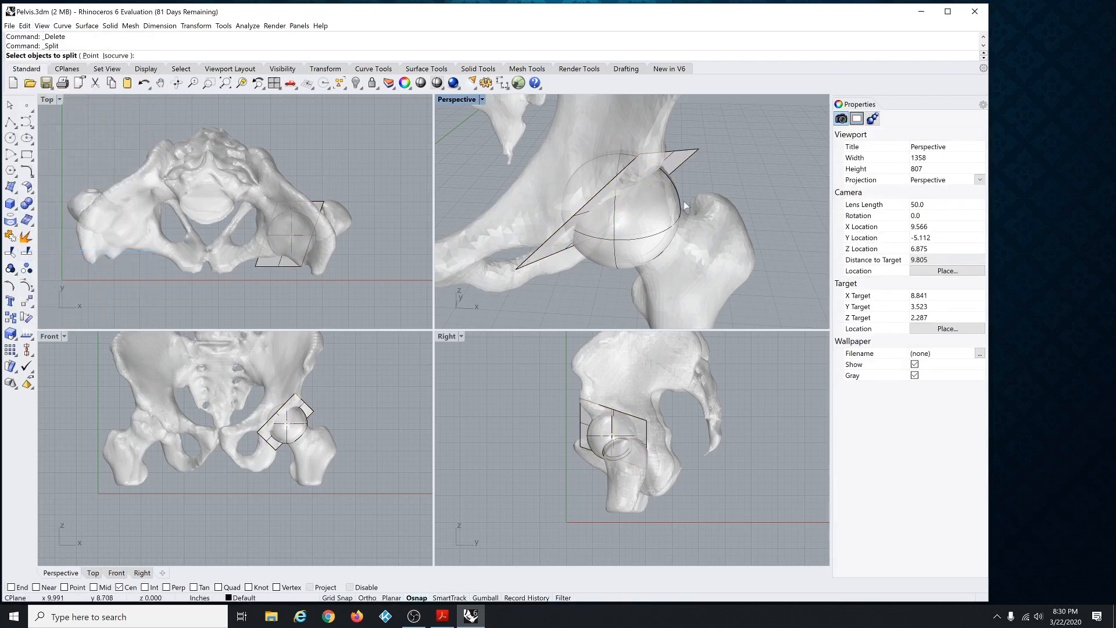
{"action": "left_click", "coordinate": [620, 271]}
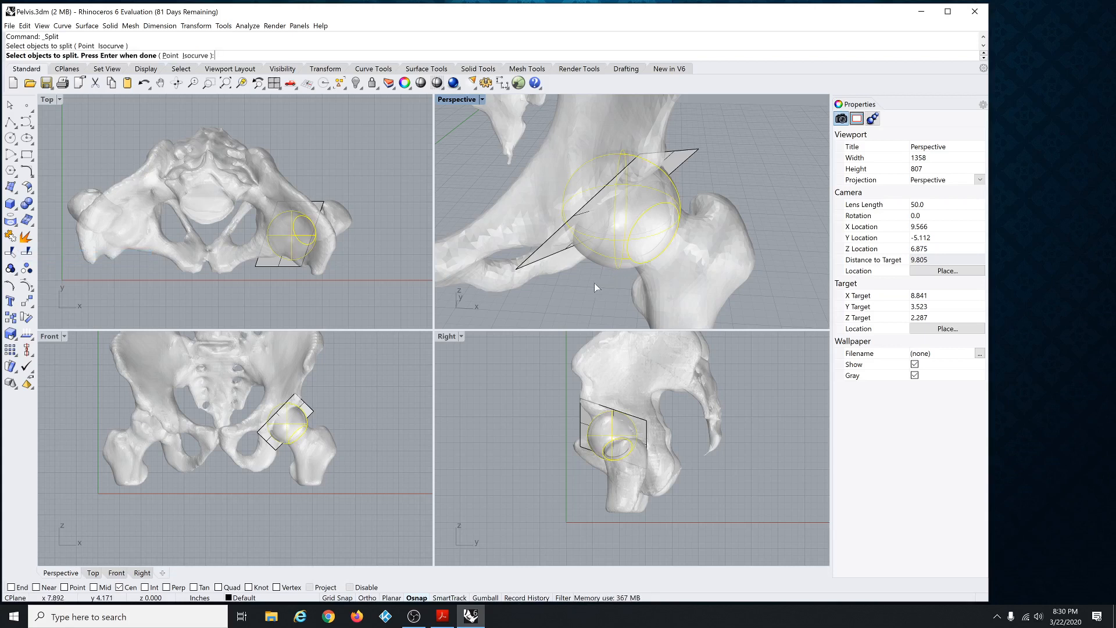
{"action": "key", "text": "Return"}
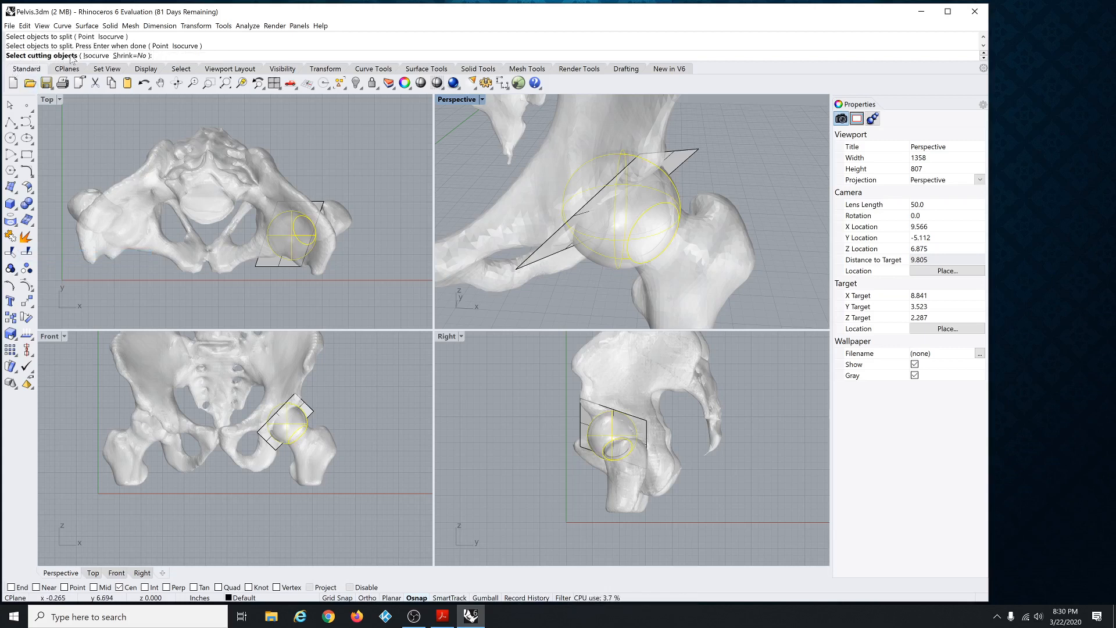
{"action": "left_click", "coordinate": [532, 261]}
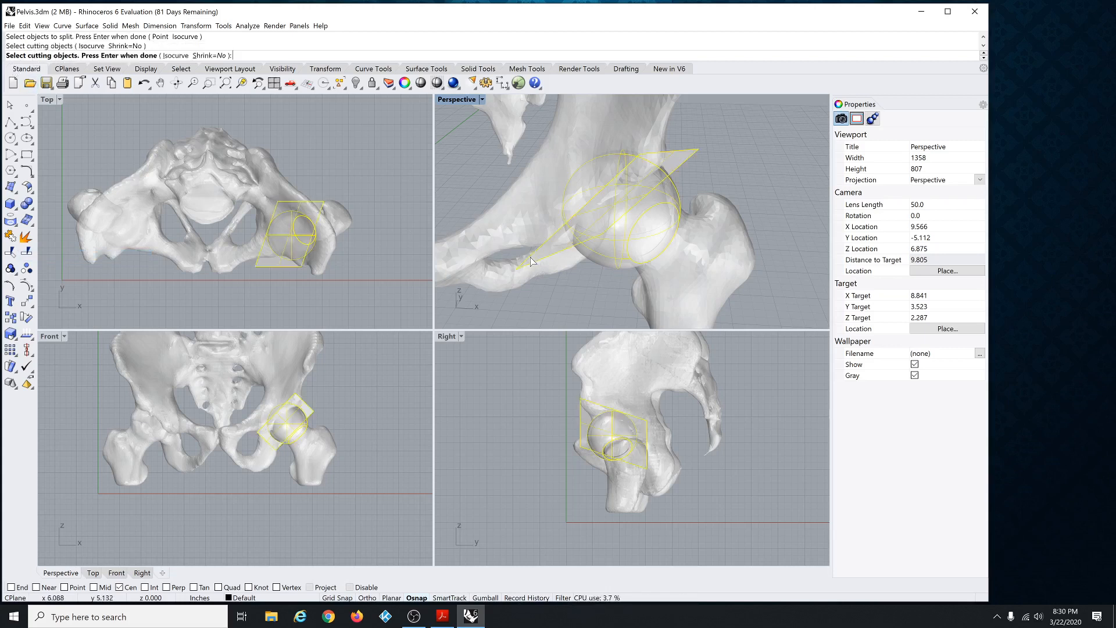
{"action": "key", "text": "Return"}
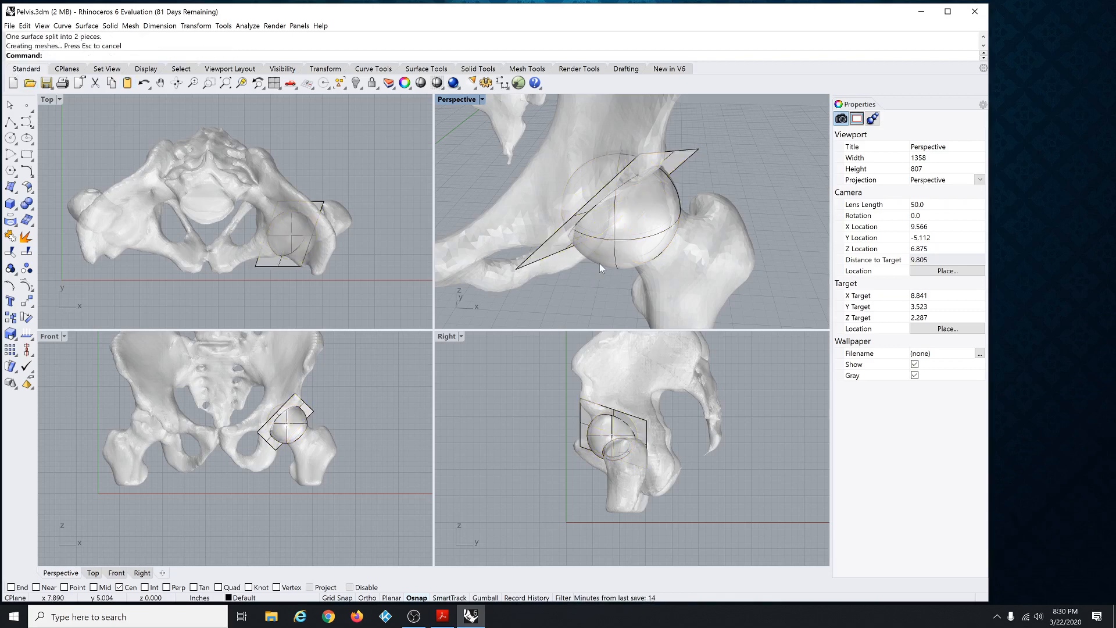
Delete the femur-side part of the split outer sphere and the cutting plane, leaving the socket-side cup.
{"action": "left_click", "coordinate": [599, 263]}
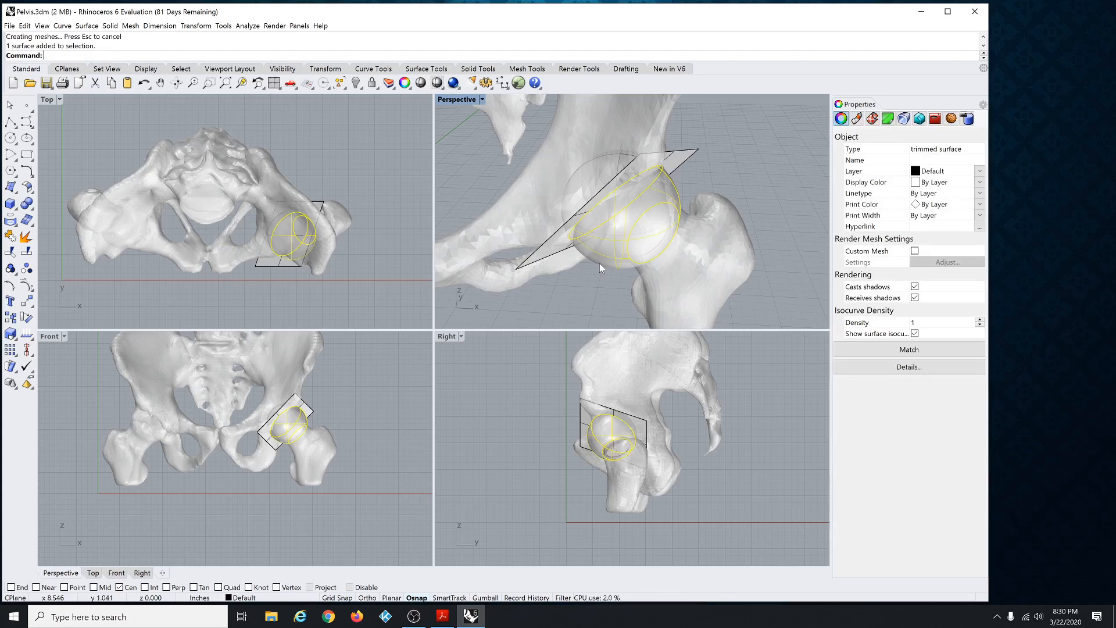
{"action": "key", "text": "Delete"}
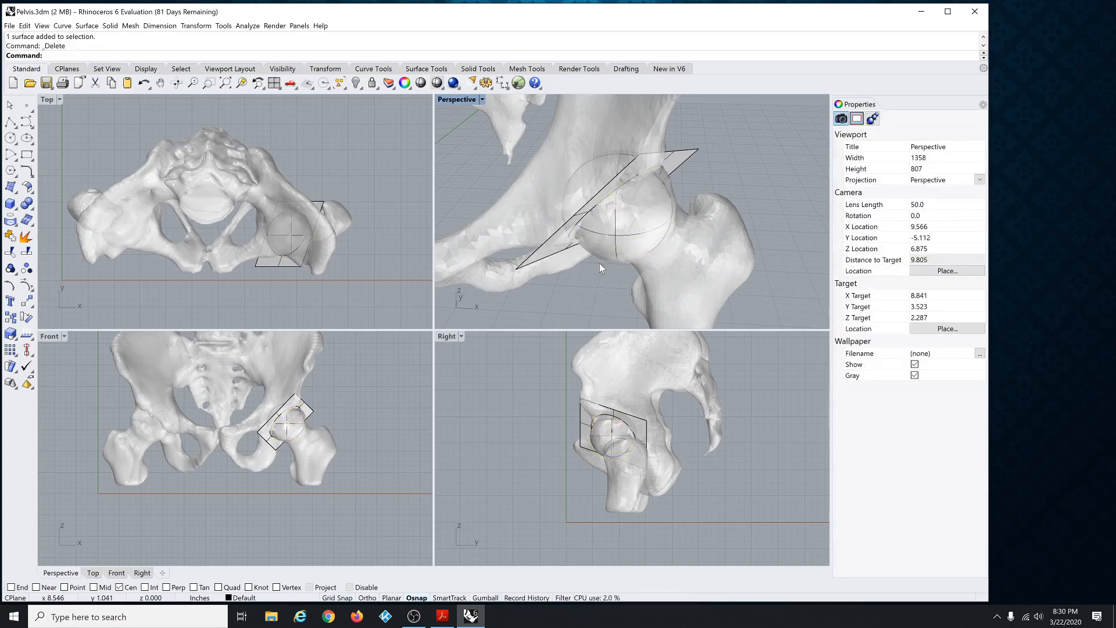
{"action": "left_click", "coordinate": [529, 258]}
{"action": "key", "text": "Delete"}
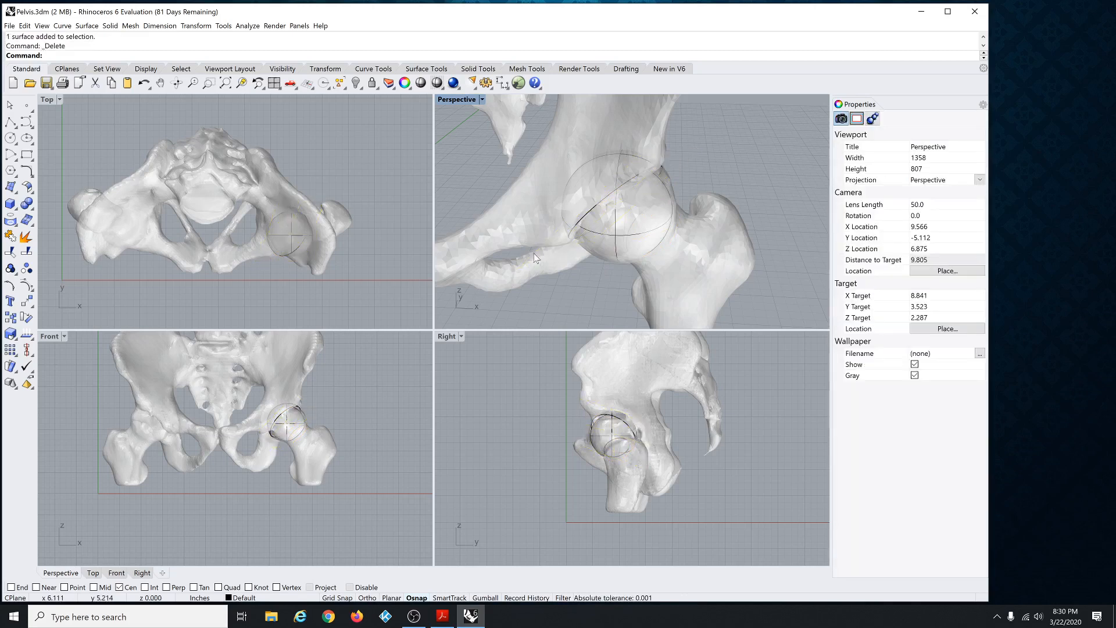
Select the remaining outer cup surface and examine its fit around the femoral head in the hip socket.
{"action": "left_click", "coordinate": [571, 233]}
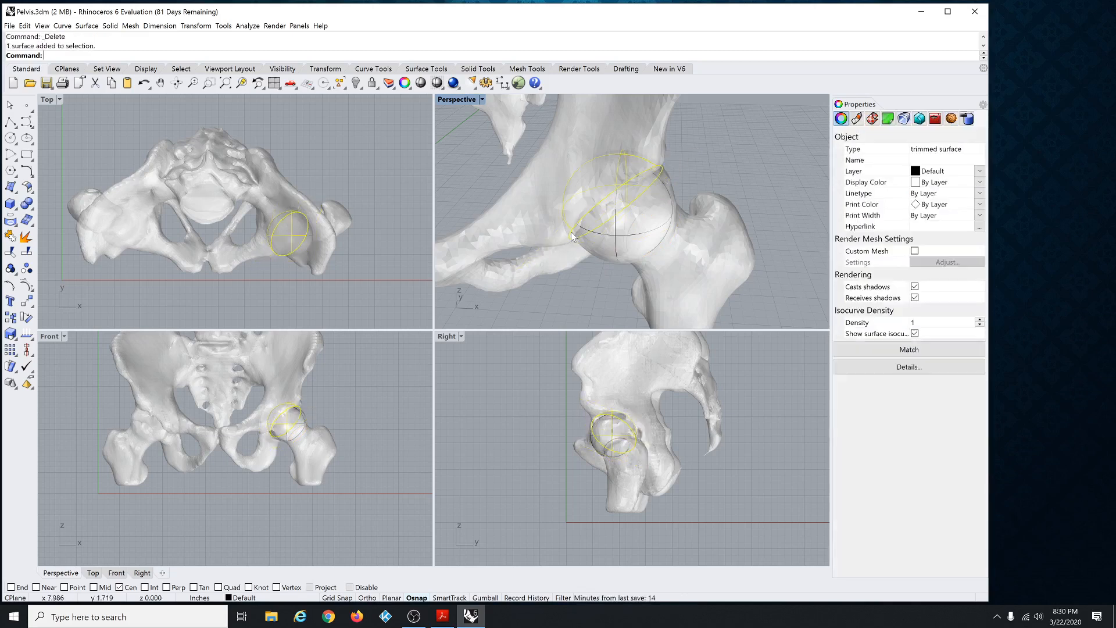
{"action": "right_click_drag", "start_coordinate": [587, 281], "coordinate": [546, 209]}
{"action": "scroll", "coordinate": [530, 165], "scroll_direction": "up", "scroll_amount": 6}
{"action": "scroll", "coordinate": [530, 164], "scroll_direction": "down", "scroll_amount": 4}
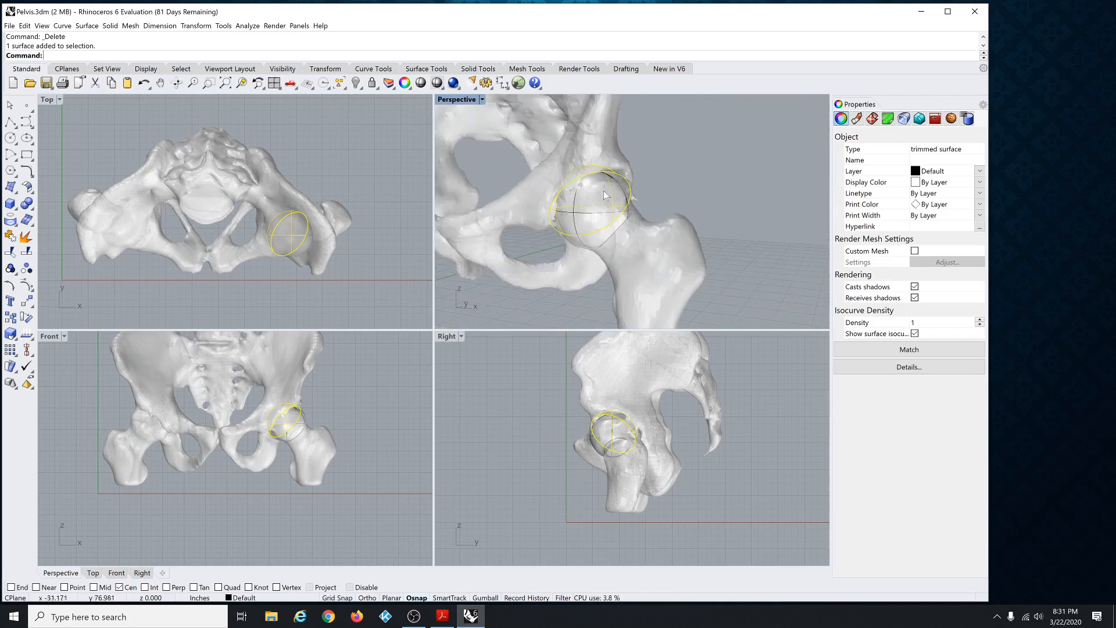
{"action": "scroll", "coordinate": [574, 216], "scroll_direction": "up", "scroll_amount": 3}
{"action": "scroll", "coordinate": [574, 216], "scroll_direction": "up", "scroll_amount": 2}
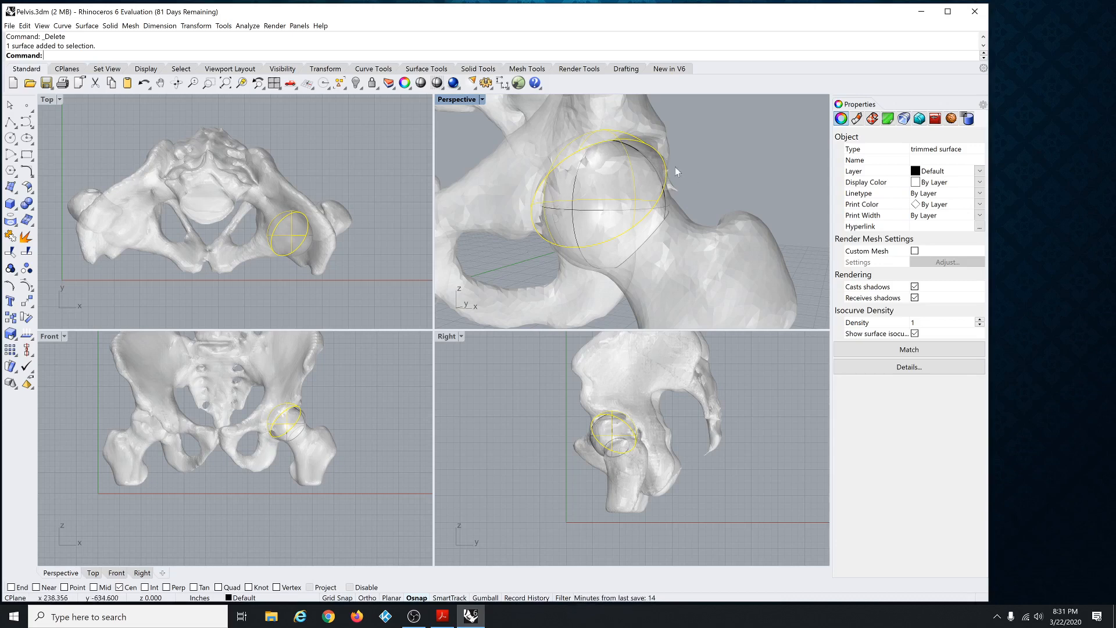
Move the trimmed cup surface horizontally away from the hip socket, clear of the pelvis and femur.
{"action": "mouse_move", "coordinate": [641, 206]}
{"action": "right_mouse_down"}
{"action": "mouse_move", "coordinate": [622, 201]}
{"action": "mouse_move", "coordinate": [643, 219]}
{"action": "mouse_move", "coordinate": [631, 215]}
{"action": "right_mouse_up"}
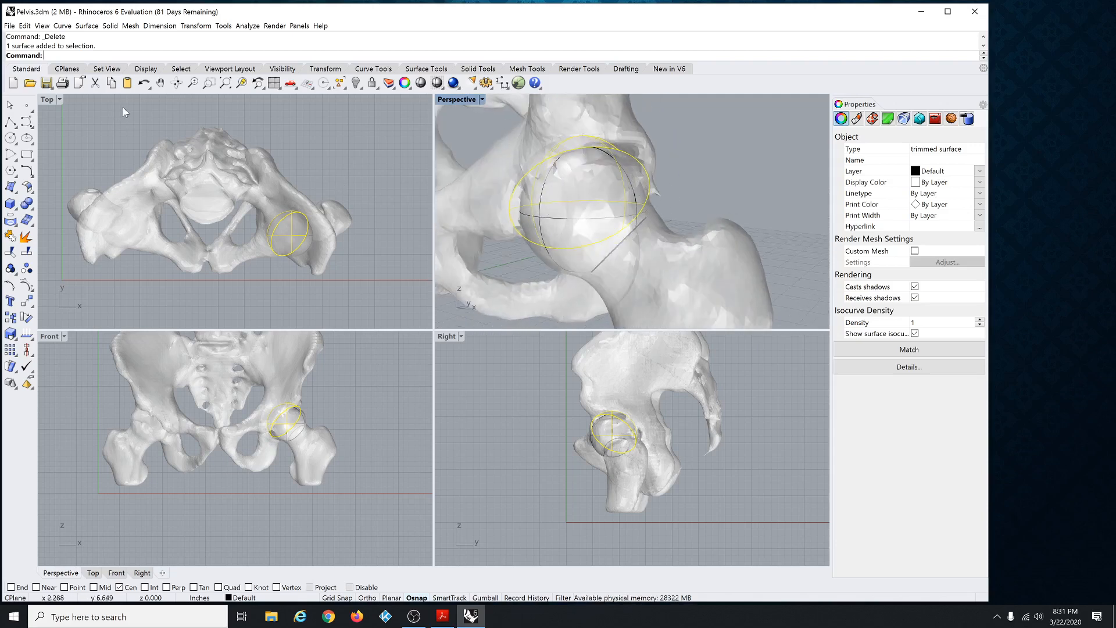
{"action": "scroll", "coordinate": [357, 200], "scroll_direction": "down", "scroll_amount": 6}
{"action": "scroll", "coordinate": [446, 239], "scroll_direction": "up", "scroll_amount": 5}
{"action": "scroll", "coordinate": [166, 221], "scroll_direction": "down", "scroll_amount": 7}
{"action": "scroll", "coordinate": [588, 238], "scroll_direction": "down", "scroll_amount": 5}
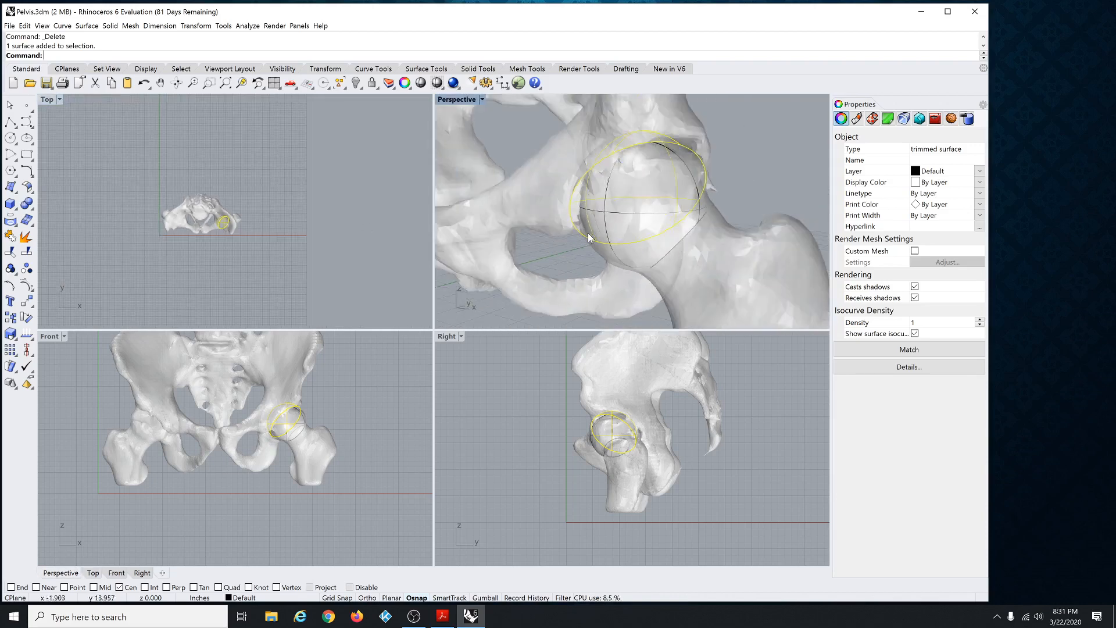
{"action": "scroll", "coordinate": [581, 238], "scroll_direction": "down", "scroll_amount": 4}
{"action": "scroll", "coordinate": [226, 235], "scroll_direction": "up", "scroll_amount": 6}
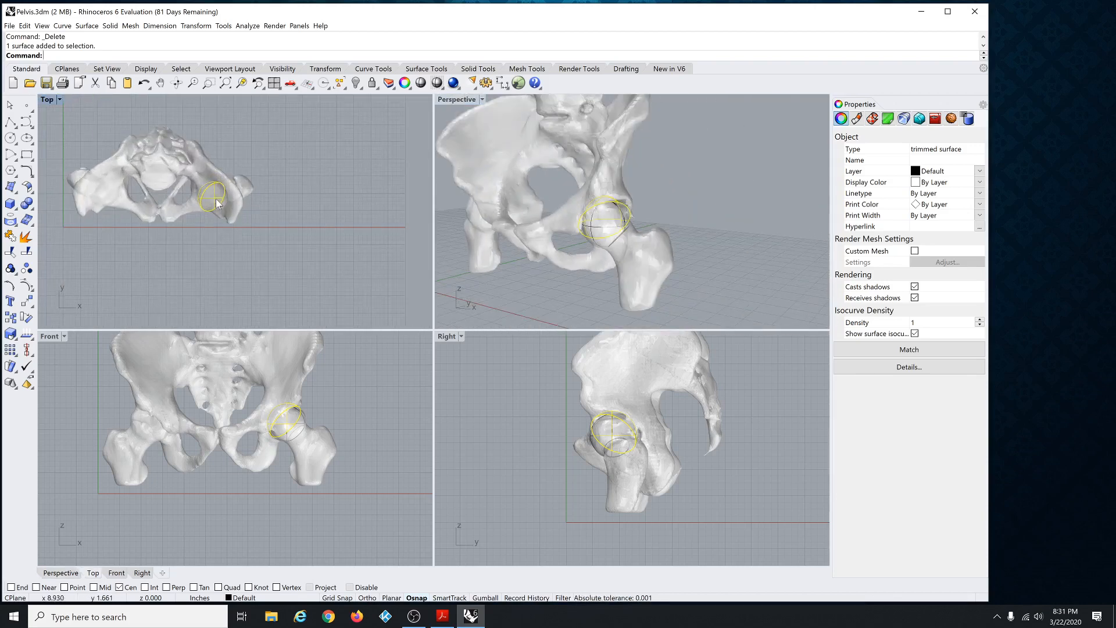
{"action": "left_click_drag", "start_coordinate": [215, 200], "coordinate": [315, 202]}
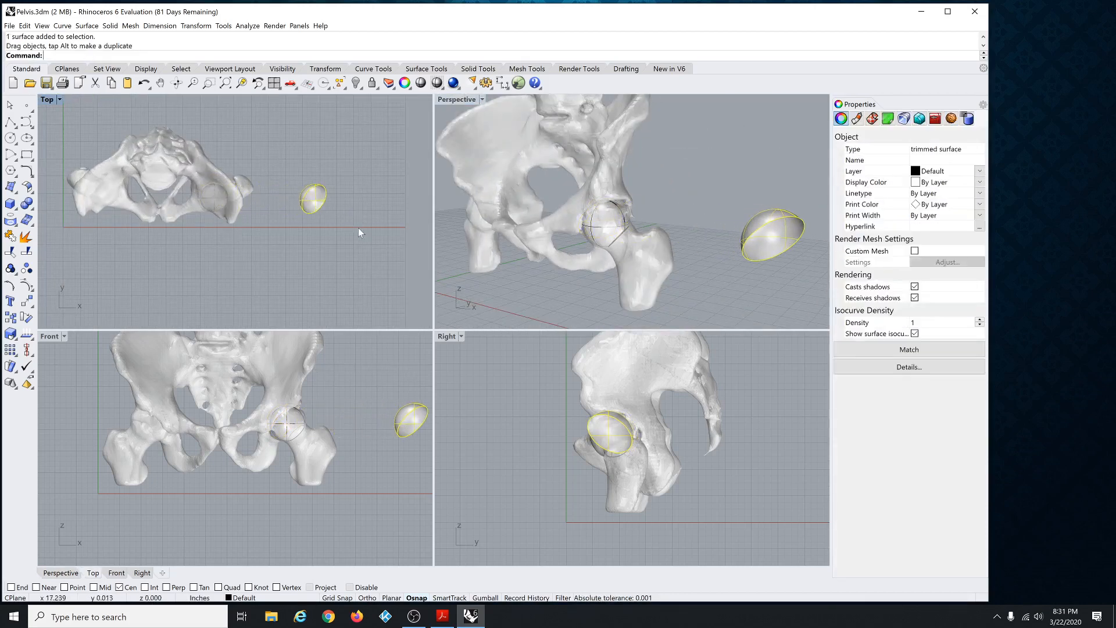
Examine the open, hollow side of the relocated cup surface and undo its move away from the socket.
{"action": "left_click", "coordinate": [704, 289]}
{"action": "right_click_drag", "start_coordinate": [772, 254], "coordinate": [701, 231]}
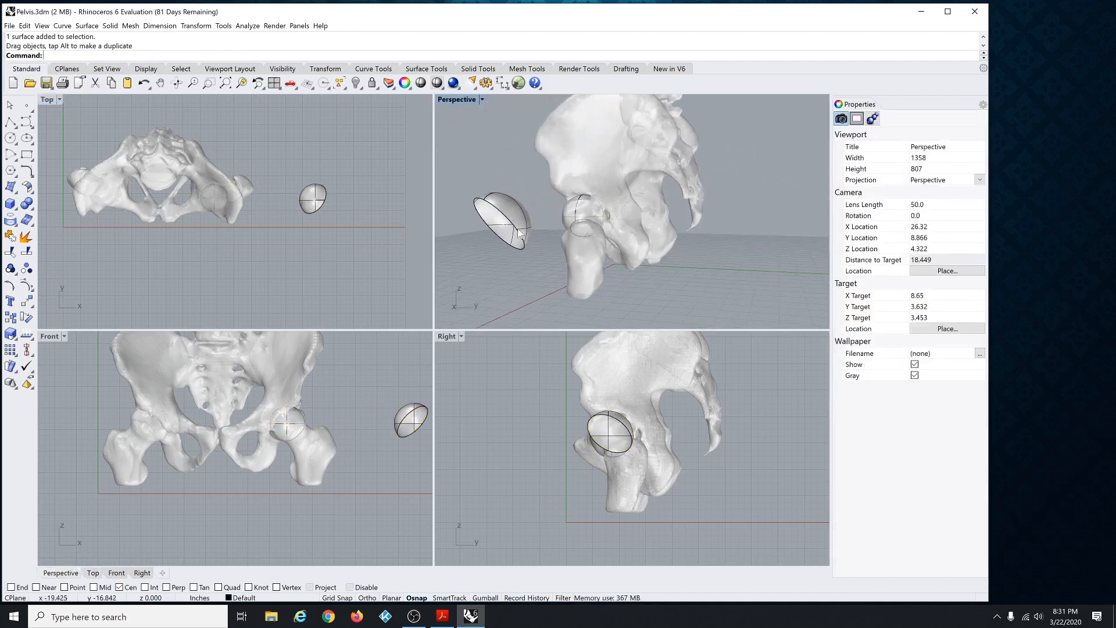
{"action": "scroll", "coordinate": [516, 205], "scroll_direction": "up", "scroll_amount": 6}
{"action": "right_click_drag", "start_coordinate": [515, 204], "coordinate": [569, 208]}
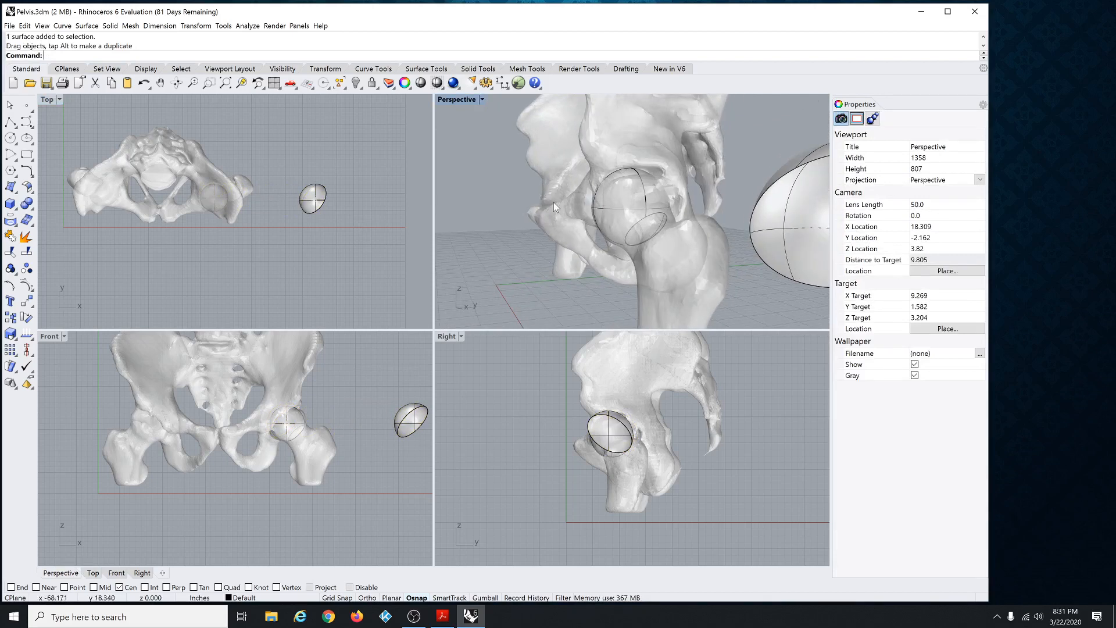
{"action": "scroll", "coordinate": [570, 208], "scroll_direction": "down", "scroll_amount": 6}
{"action": "right_click_drag", "start_coordinate": [667, 207], "coordinate": [702, 219]}
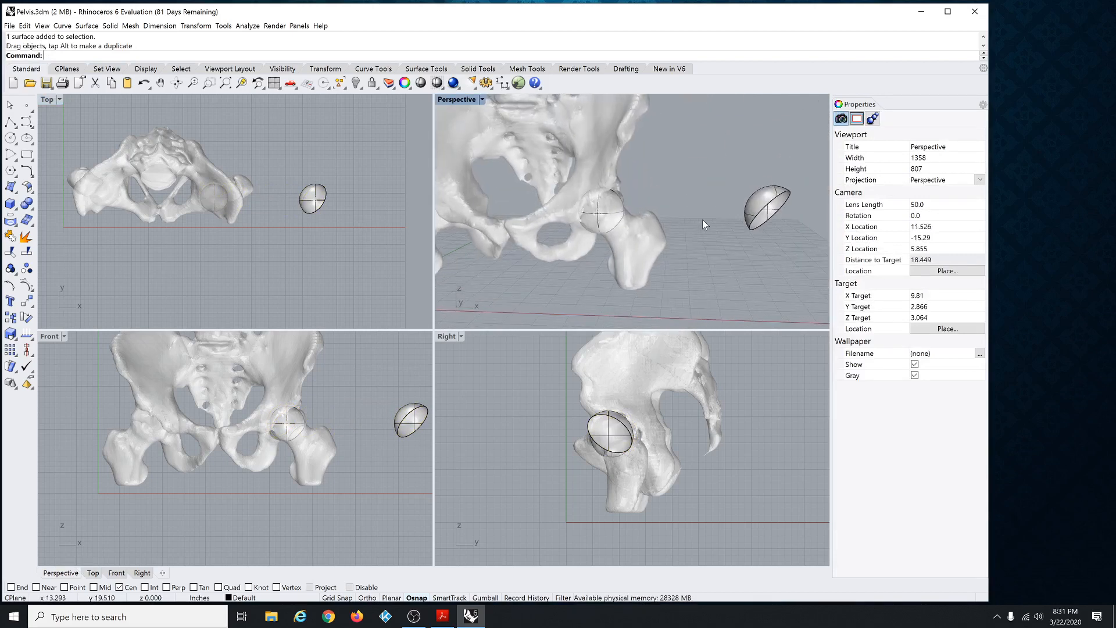
{"action": "key", "text": "ctrl+z"}
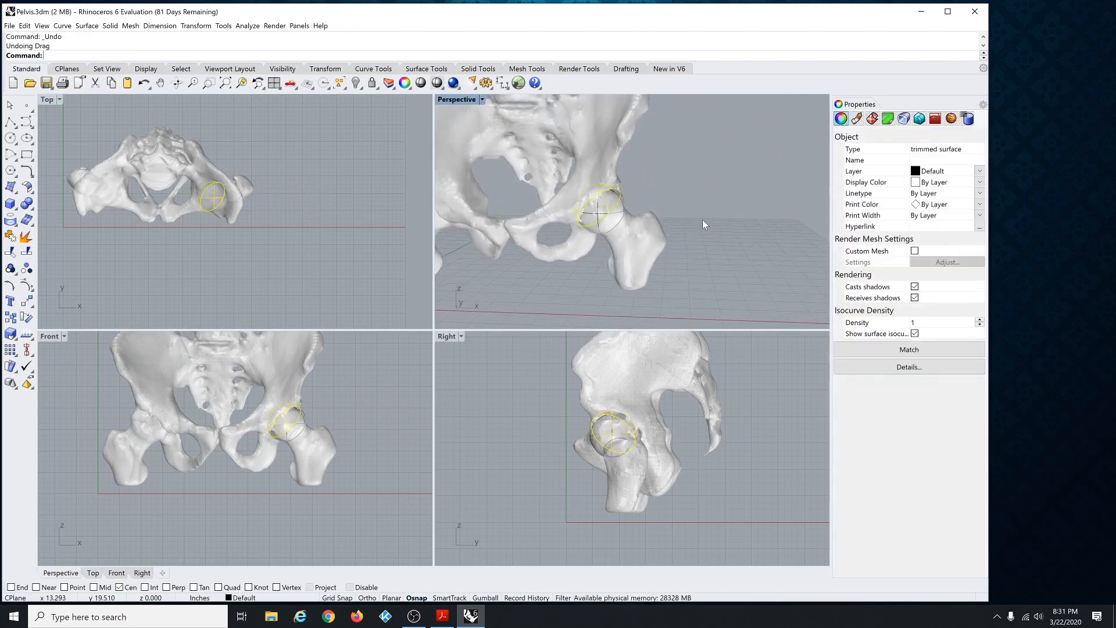
Close the open side of the cup surface in the hip socket with Cap Planar Holes.
{"action": "left_click", "coordinate": [108, 27]}
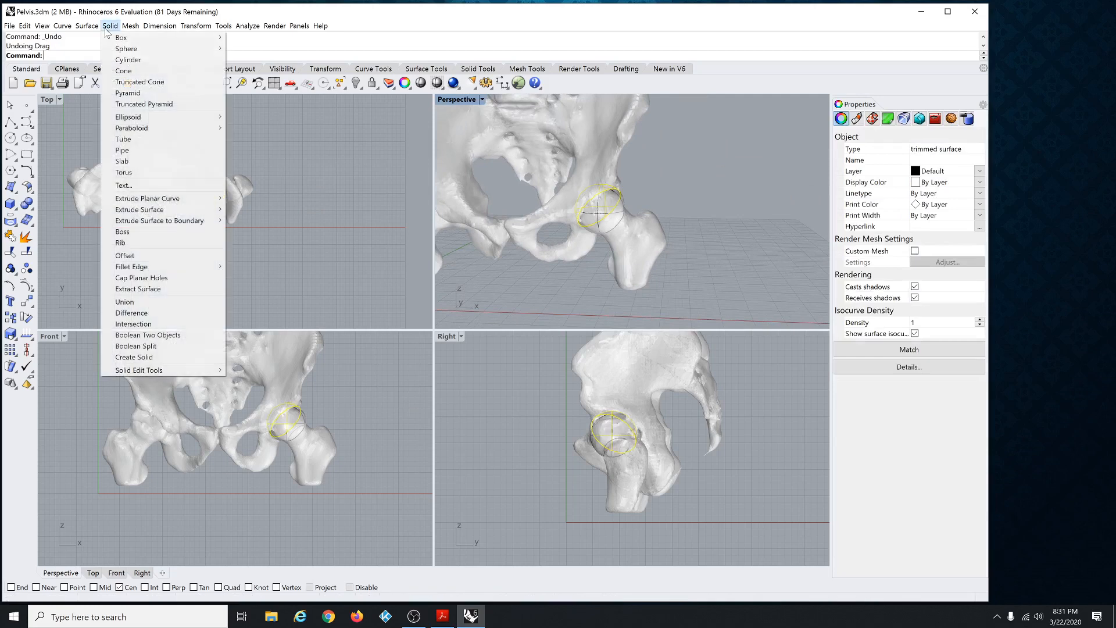
{"action": "left_click", "coordinate": [151, 278]}
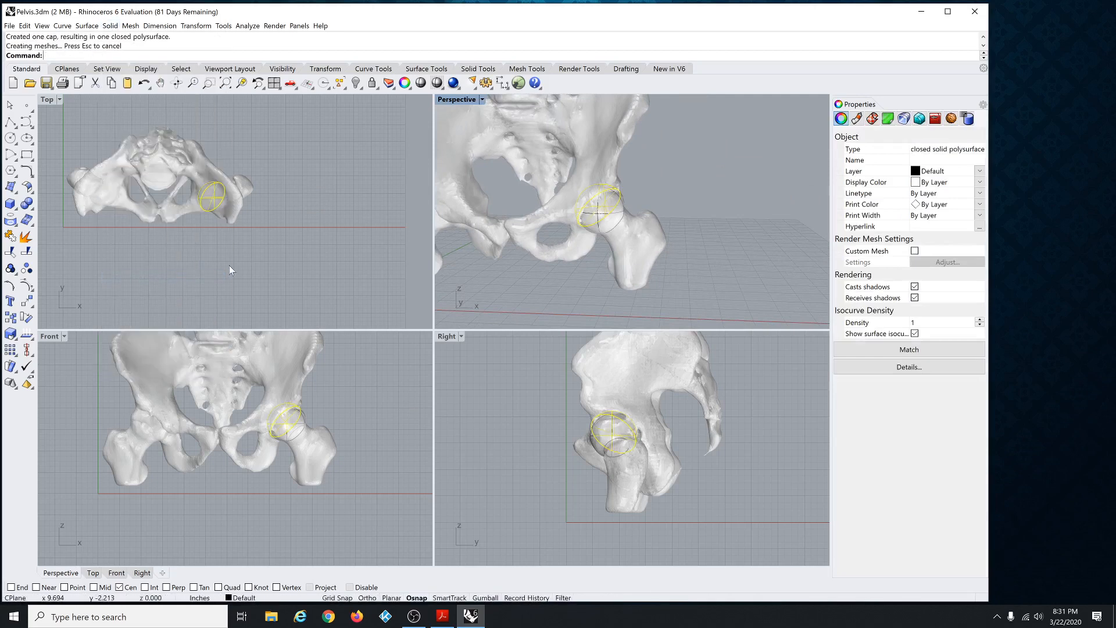
{"action": "scroll", "coordinate": [494, 197], "scroll_direction": "up", "scroll_amount": 3}
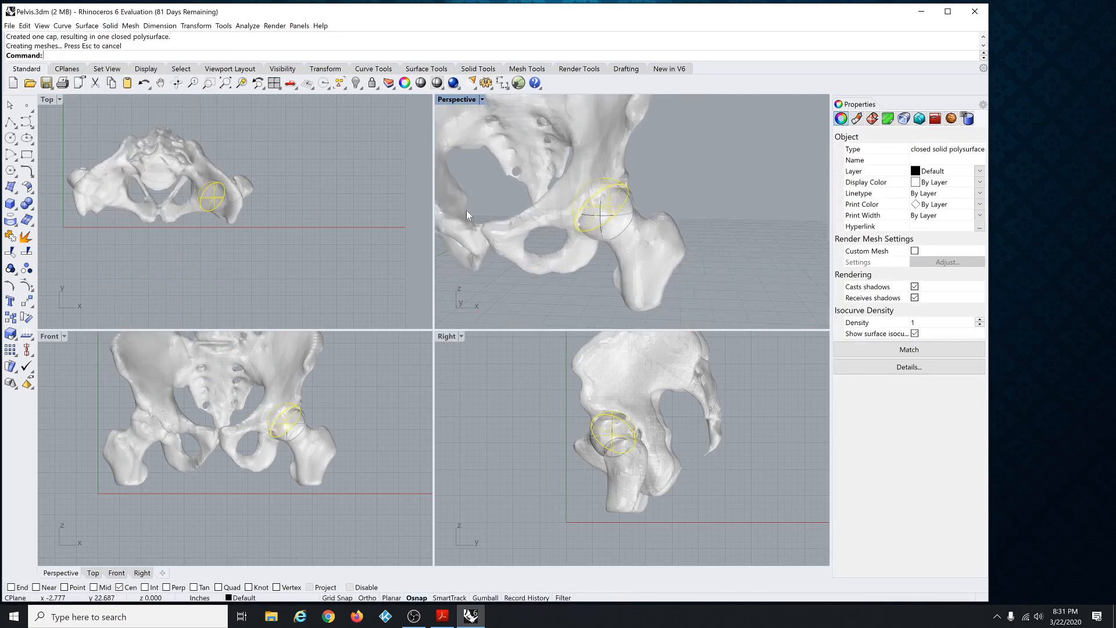
Move the capped cup solid horizontally out of the socket into the empty space beside the pelvis.
{"action": "left_click", "coordinate": [216, 196]}
{"action": "left_click_drag", "start_coordinate": [216, 196], "coordinate": [354, 196]}
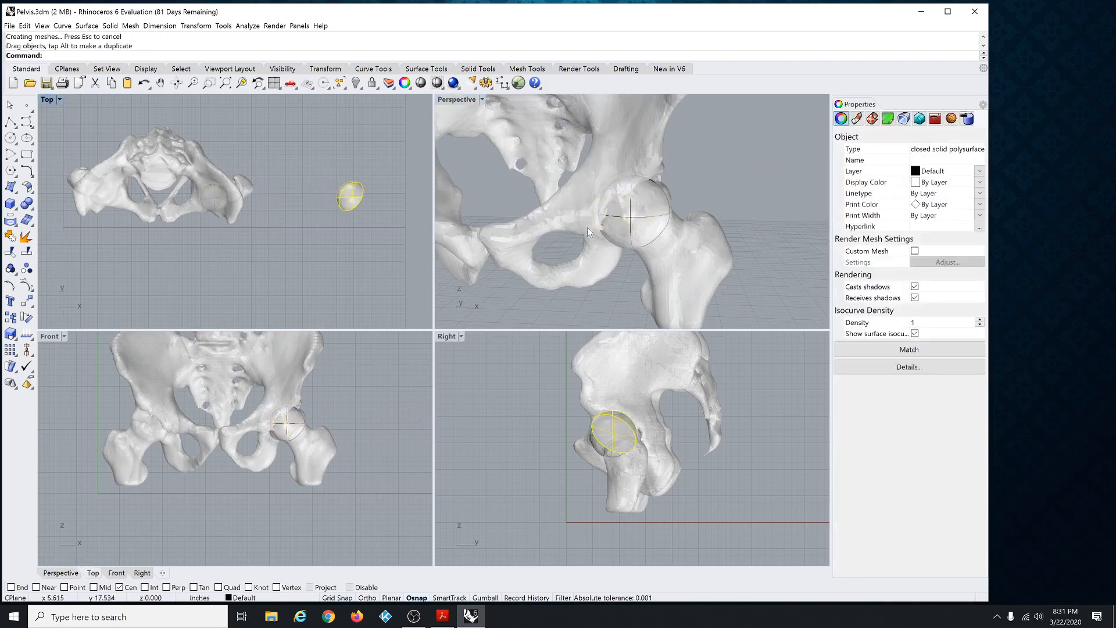
{"action": "scroll", "coordinate": [587, 232], "scroll_direction": "down", "scroll_amount": 4}
{"action": "left_click", "coordinate": [634, 223]}
{"action": "scroll", "coordinate": [637, 222], "scroll_direction": "down", "scroll_amount": 10}
{"action": "scroll", "coordinate": [759, 218], "scroll_direction": "up", "scroll_amount": 2}
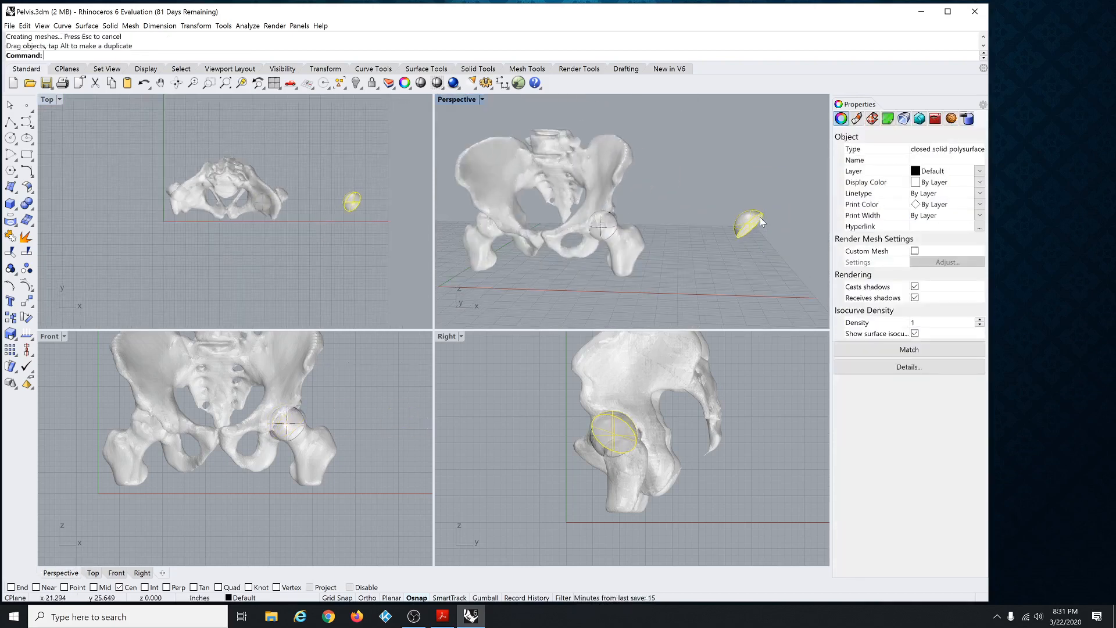
Deselect the capped cup and examine its flat face and closed solid shape up close.
{"action": "scroll", "coordinate": [760, 217], "scroll_direction": "up", "scroll_amount": 6}
{"action": "left_click", "coordinate": [731, 284]}
{"action": "right_click_drag", "start_coordinate": [734, 228], "coordinate": [675, 203]}
{"action": "scroll", "coordinate": [647, 200], "scroll_direction": "up", "scroll_amount": 4}
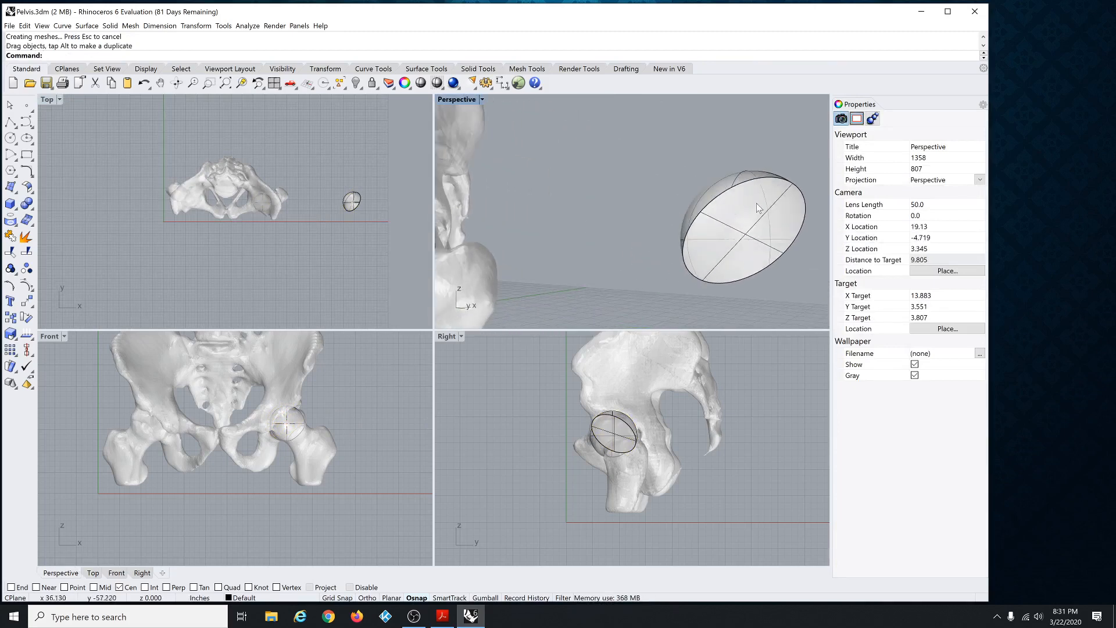
{"action": "left_click", "coordinate": [759, 233]}
{"action": "left_click", "coordinate": [633, 294]}
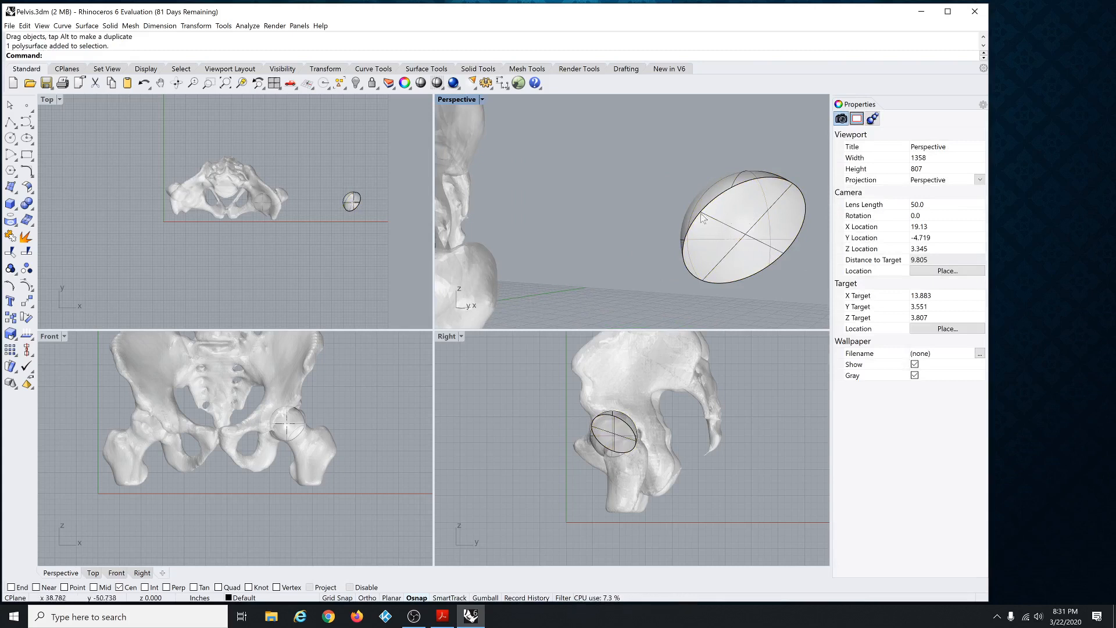
Calculate the volume of the cup-shaped solid beside the pelvis.
{"action": "left_click", "coordinate": [749, 238]}
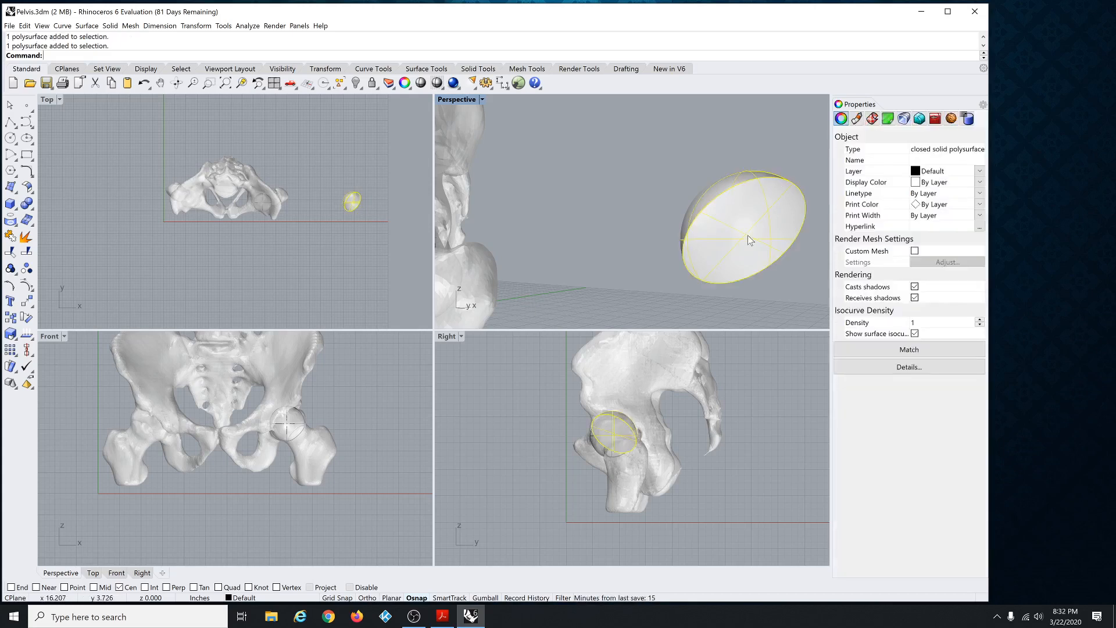
{"action": "type", "text": "v"}
{"action": "key", "text": "Return"}
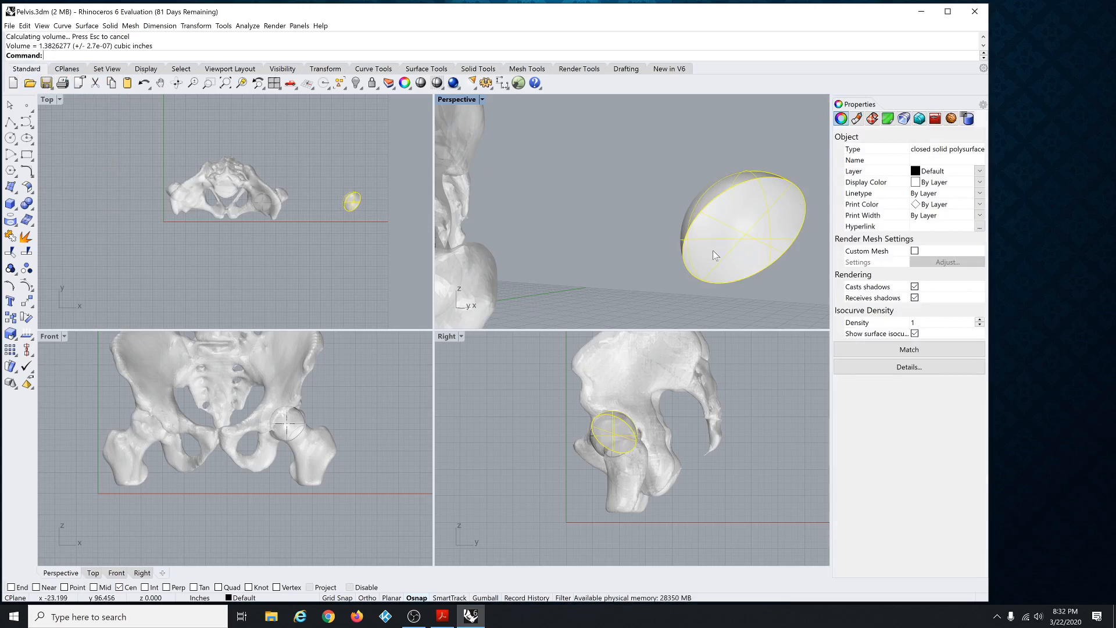
{"action": "scroll", "coordinate": [675, 282], "scroll_direction": "down", "scroll_amount": 3}
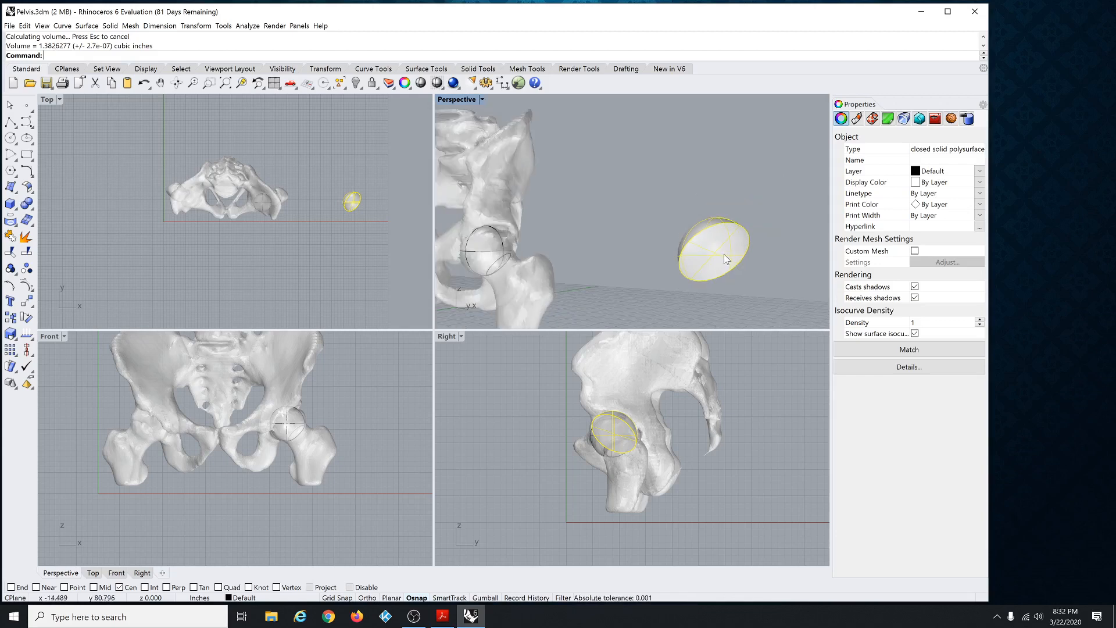
Undo the last move of the cup-shaped solid and deselect it.
{"action": "key", "text": "Escape"}
{"action": "key", "text": "ctrl+z"}
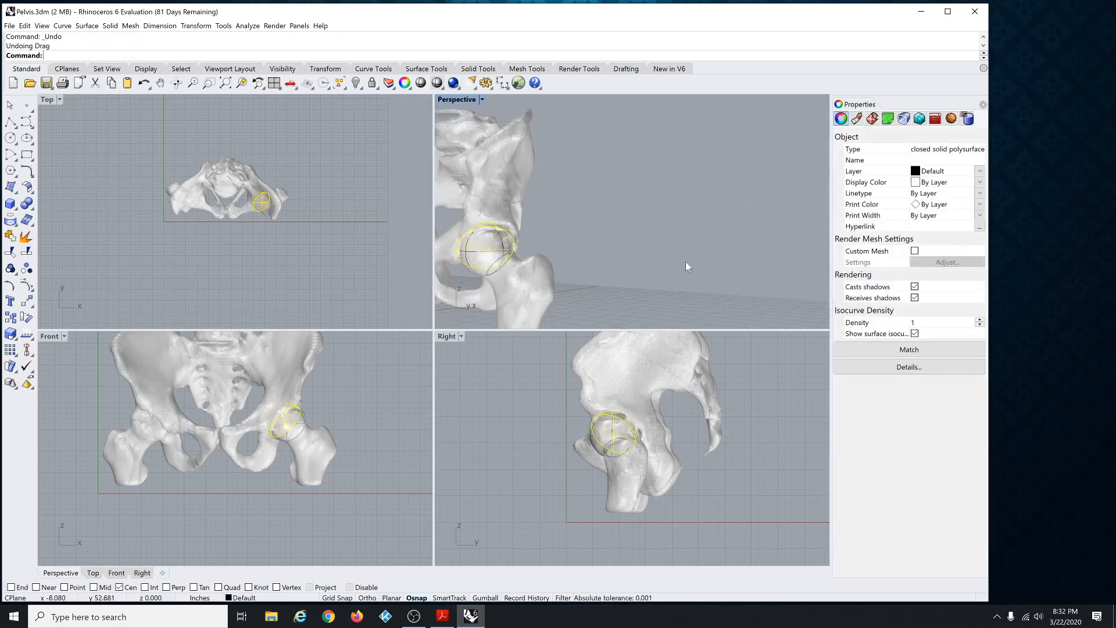
{"action": "left_click", "coordinate": [275, 251]}
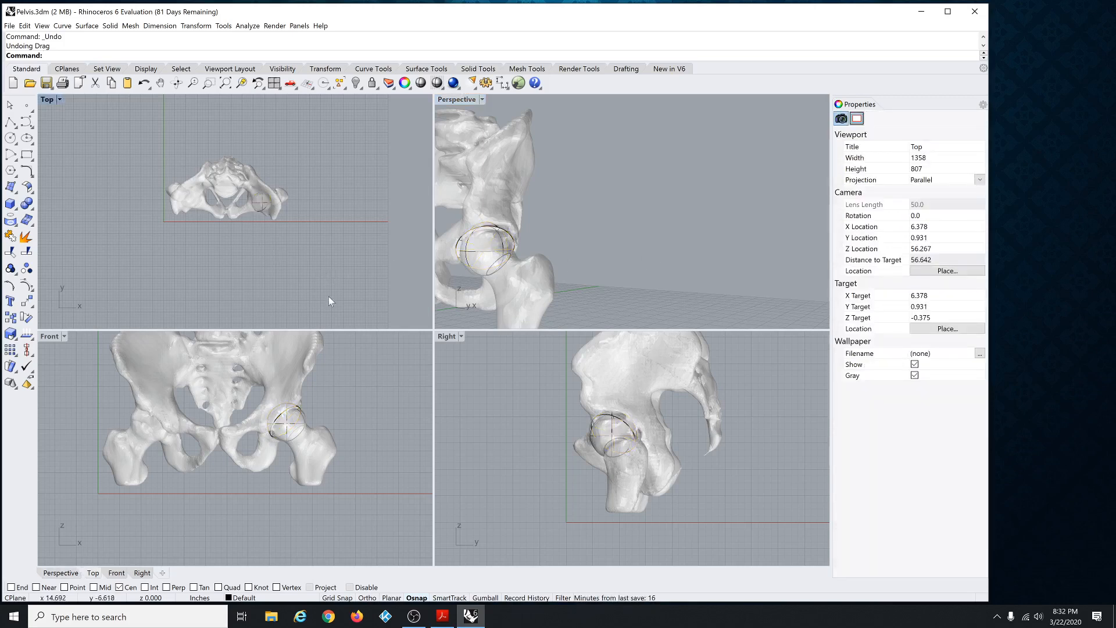
Turn on grid snap and move the pelvis with all implant parts straight up, well above the ground plane, in the Front view.
{"action": "scroll", "coordinate": [275, 431], "scroll_direction": "up", "scroll_amount": 4}
{"action": "scroll", "coordinate": [333, 414], "scroll_direction": "down", "scroll_amount": 1}
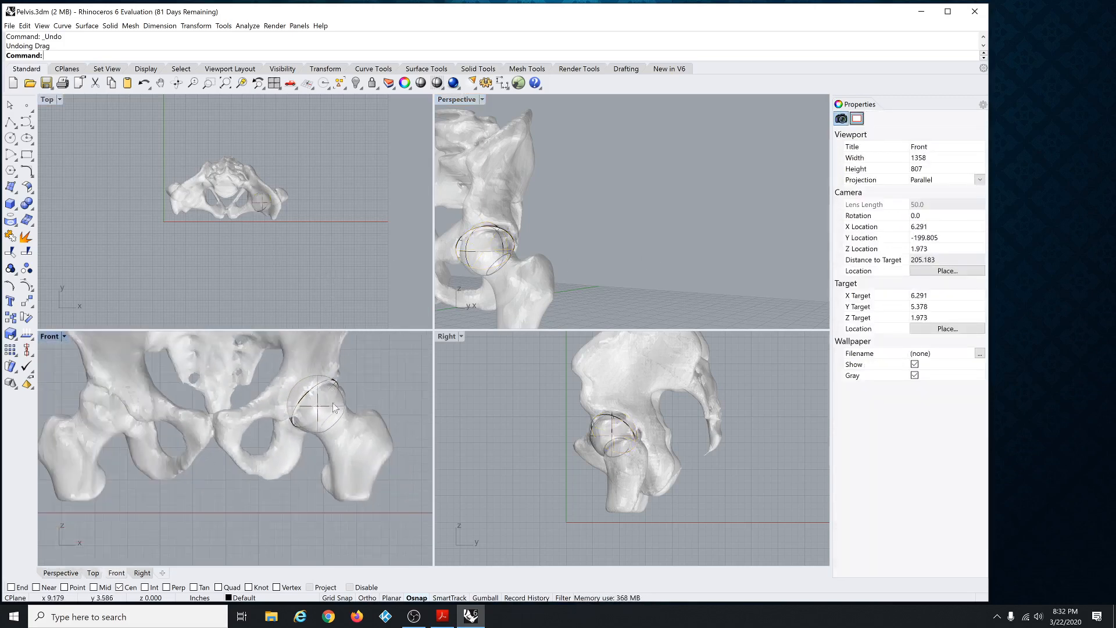
{"action": "scroll", "coordinate": [333, 386], "scroll_direction": "down", "scroll_amount": 2}
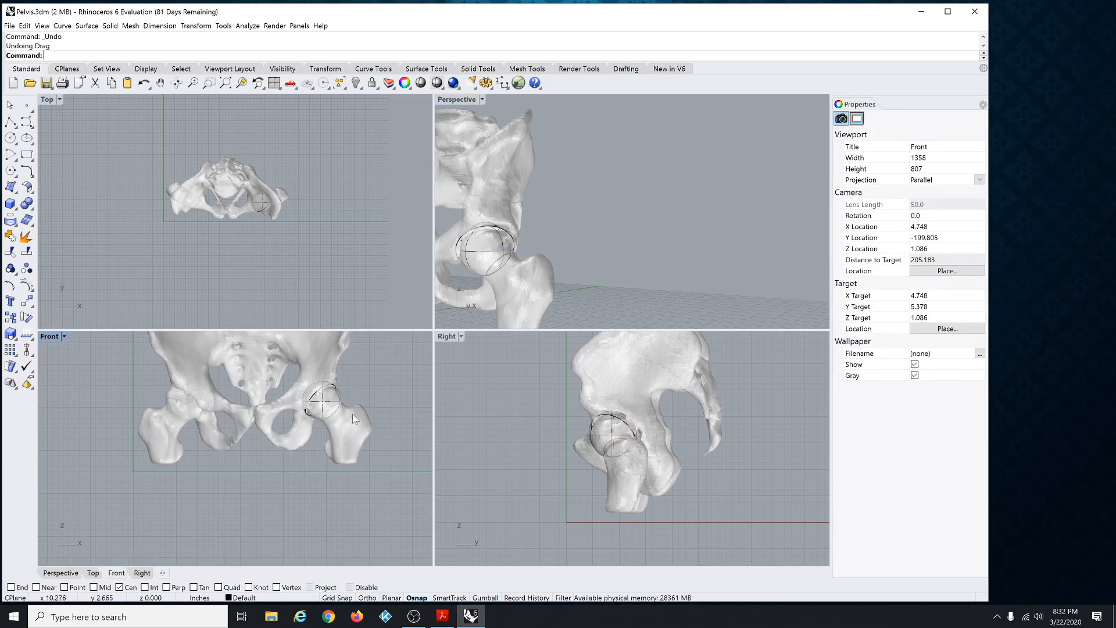
{"action": "scroll", "coordinate": [274, 416], "scroll_direction": "down", "scroll_amount": 5}
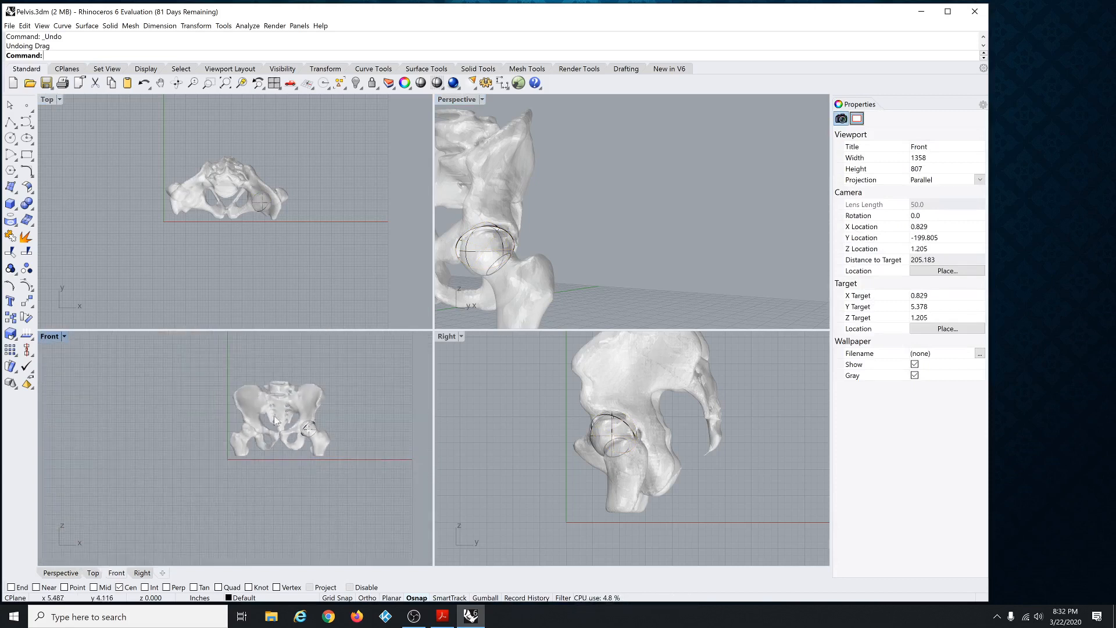
{"action": "left_click_drag", "start_coordinate": [214, 368], "coordinate": [341, 469]}
{"action": "scroll", "coordinate": [264, 503], "scroll_direction": "down", "scroll_amount": 2}
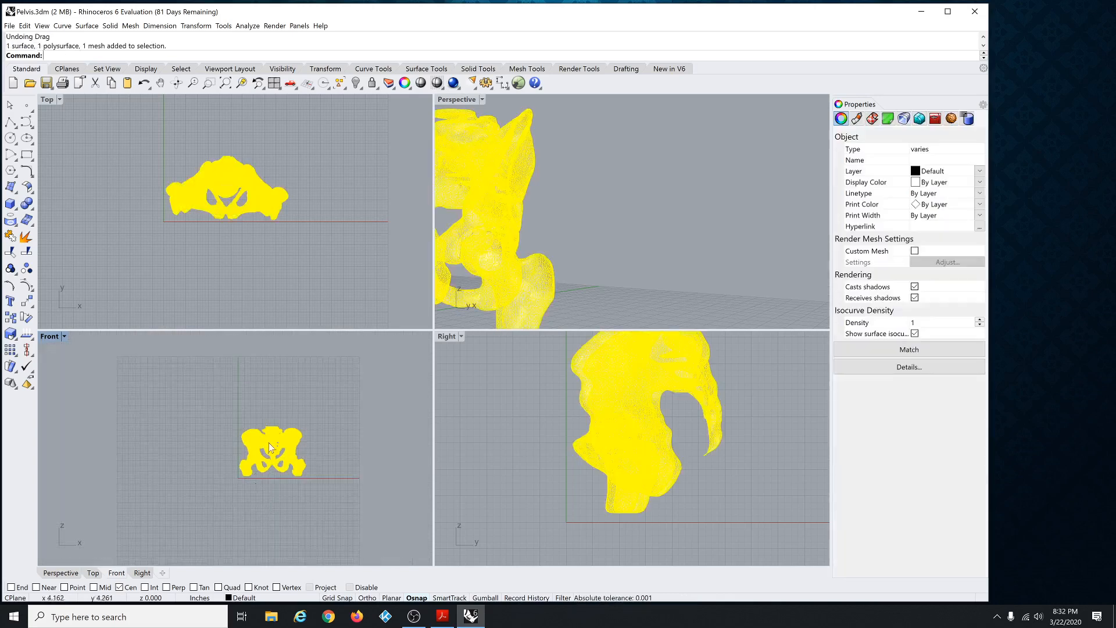
{"action": "scroll", "coordinate": [164, 272], "scroll_direction": "down", "scroll_amount": 2}
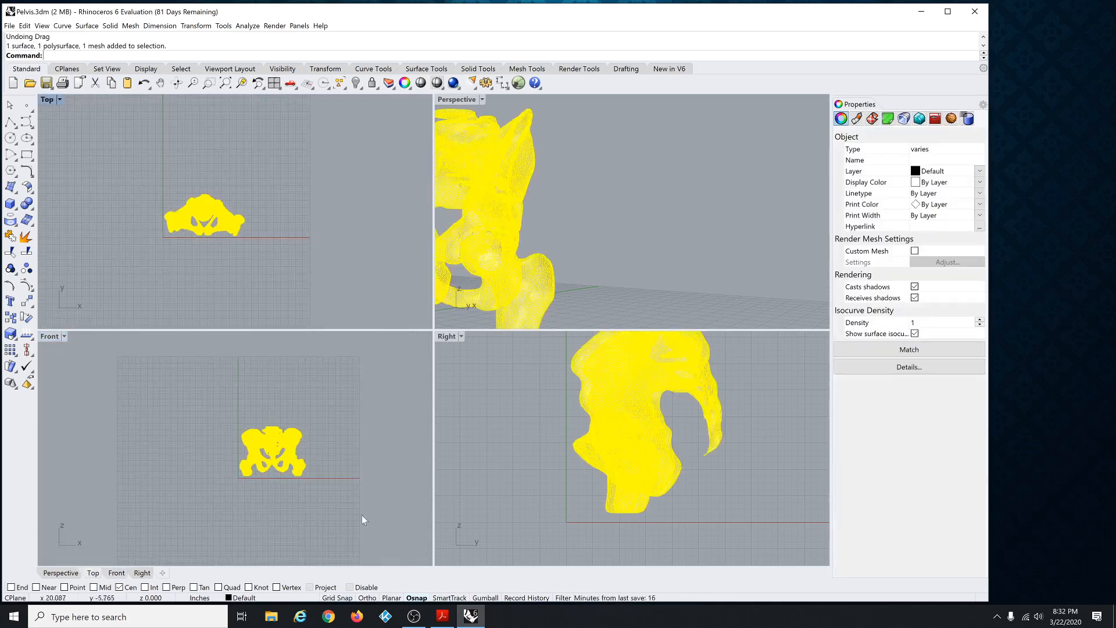
{"action": "left_click", "coordinate": [341, 598]}
{"action": "left_click_drag", "start_coordinate": [275, 456], "coordinate": [278, 391]}
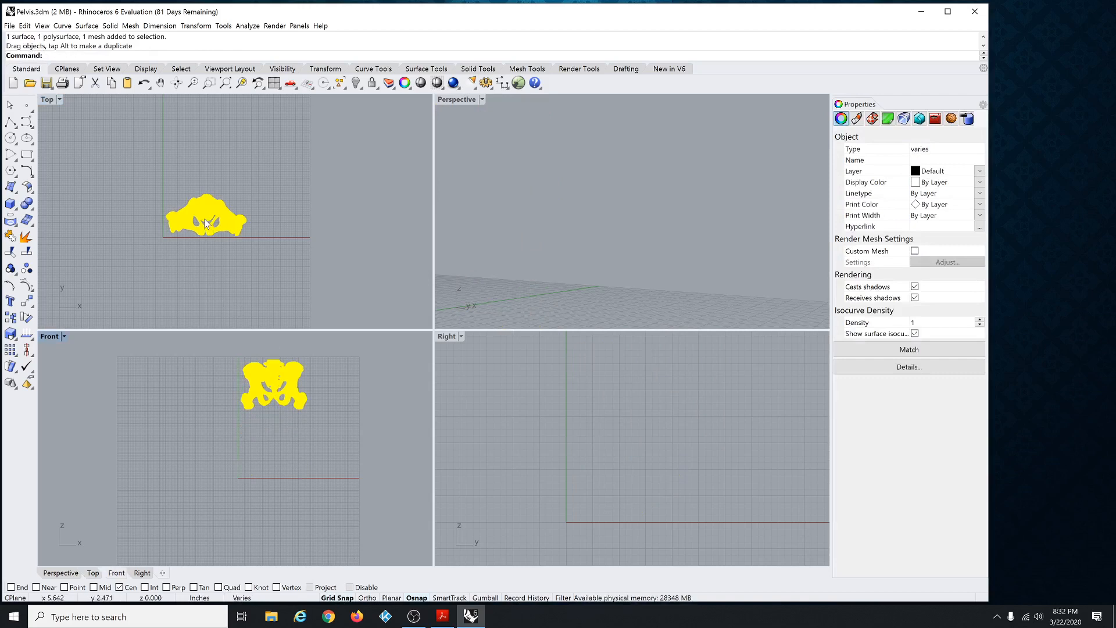
Move the pelvis and implant parts back along the Y axis, away from the X axis, in the Top view and deselect them.
{"action": "left_click_drag", "start_coordinate": [208, 220], "coordinate": [208, 137]}
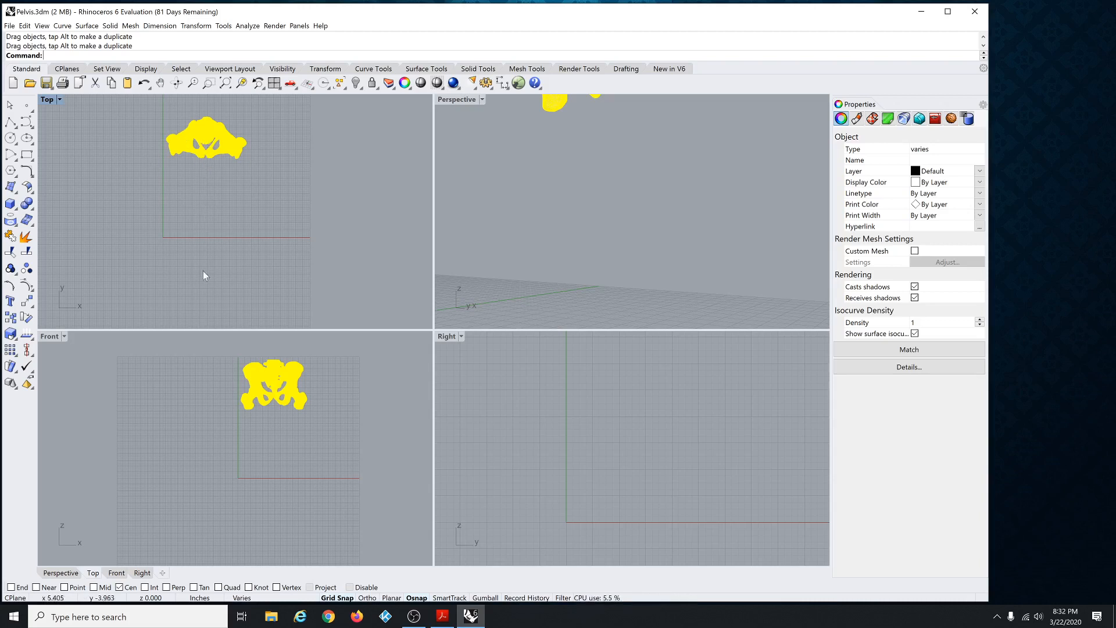
{"action": "scroll", "coordinate": [210, 287], "scroll_direction": "down", "scroll_amount": 5}
{"action": "left_click", "coordinate": [241, 240]}
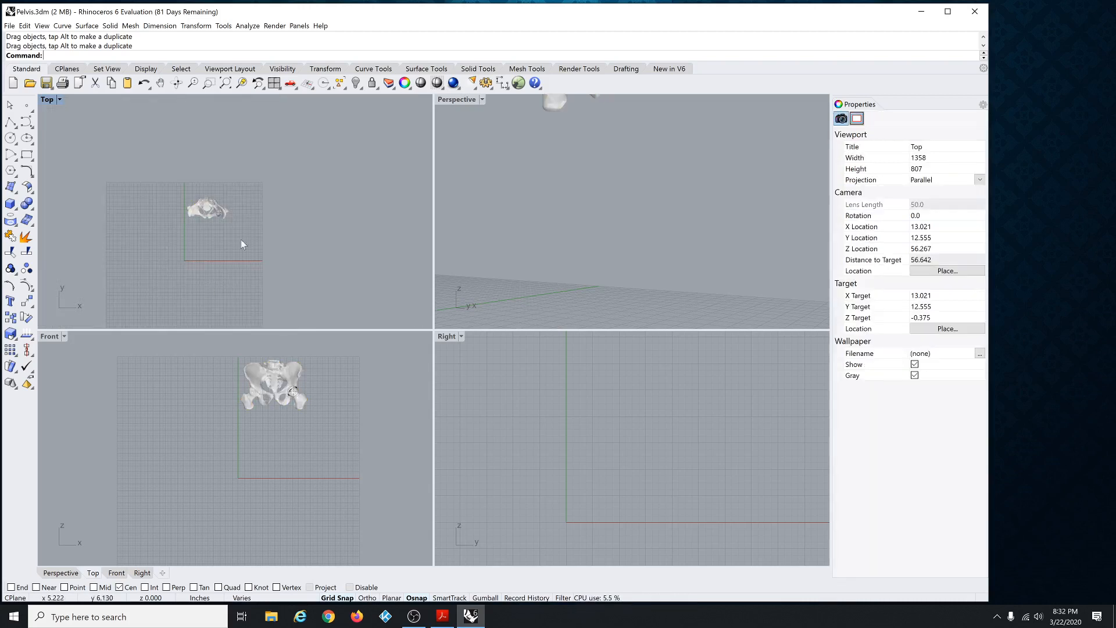
{"action": "scroll", "coordinate": [527, 293], "scroll_direction": "down", "scroll_amount": 8}
{"action": "scroll", "coordinate": [511, 294], "scroll_direction": "up", "scroll_amount": 6}
{"action": "right_click_drag", "start_coordinate": [511, 295], "coordinate": [496, 260]}
{"action": "scroll", "coordinate": [536, 306], "scroll_direction": "down", "scroll_amount": 8}
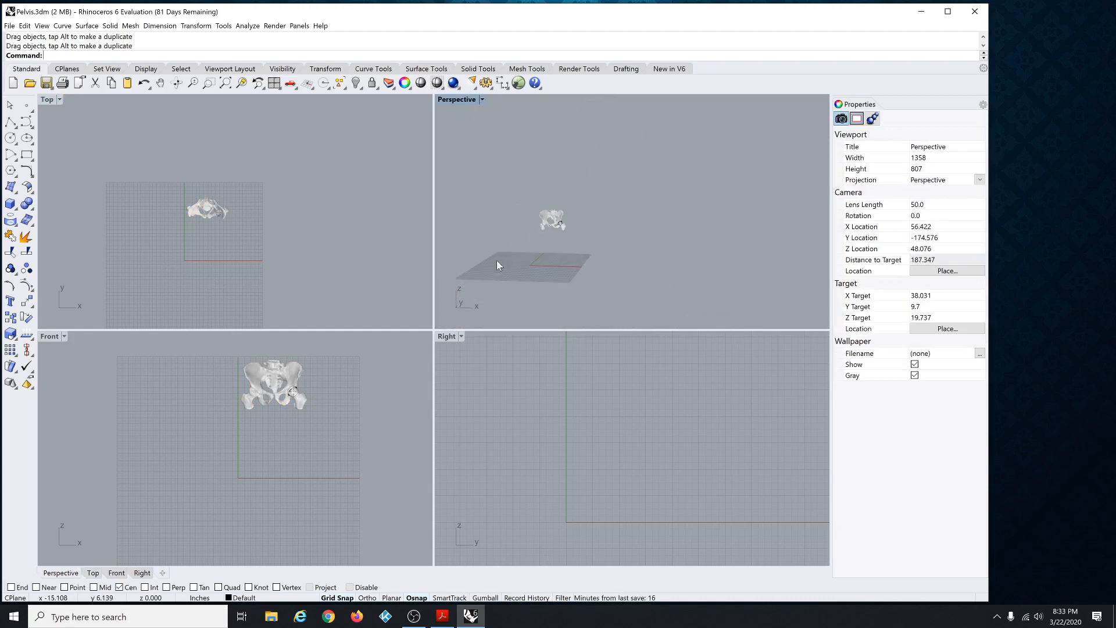
Import Femur Profiles.DXF from the Desktop with the default DXF import options and inches as model units.
{"action": "left_click", "coordinate": [10, 26]}
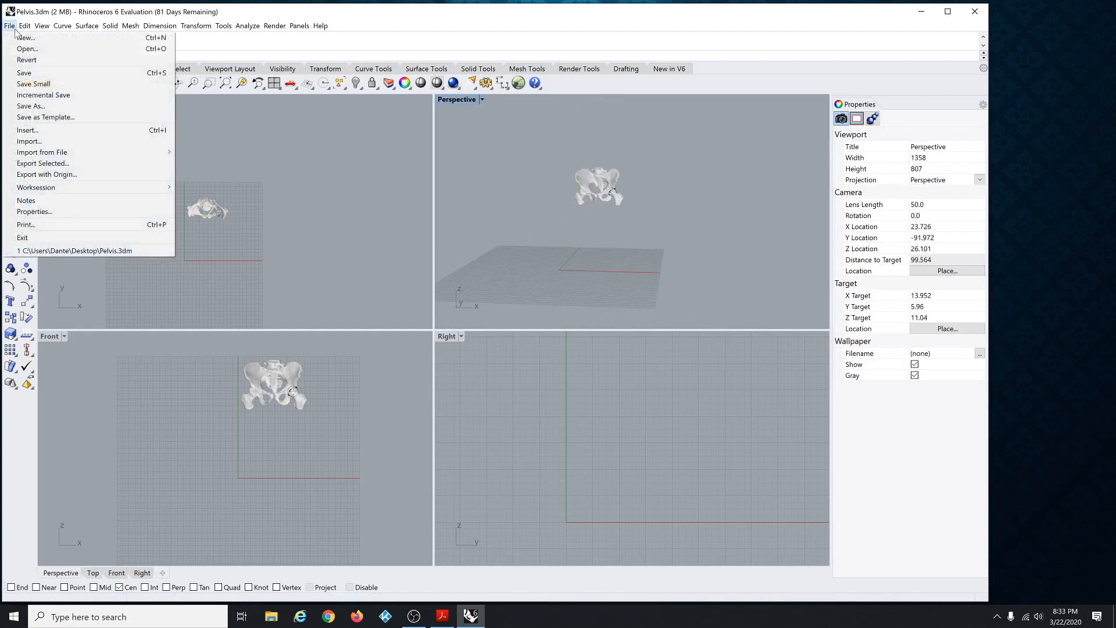
{"action": "left_click", "coordinate": [32, 141]}
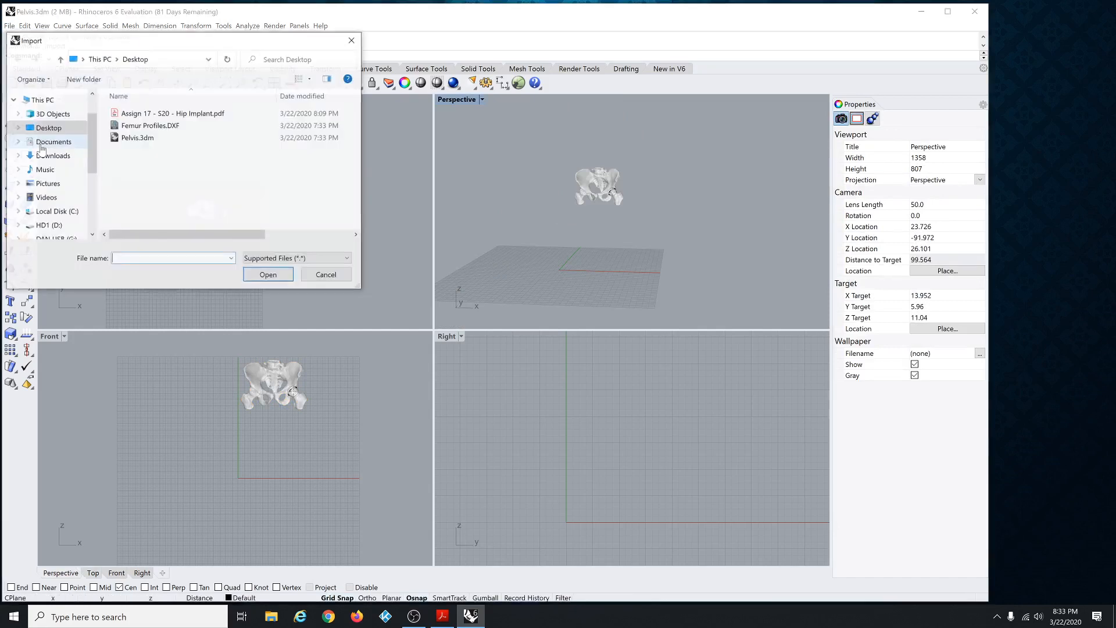
{"action": "left_click", "coordinate": [174, 126]}
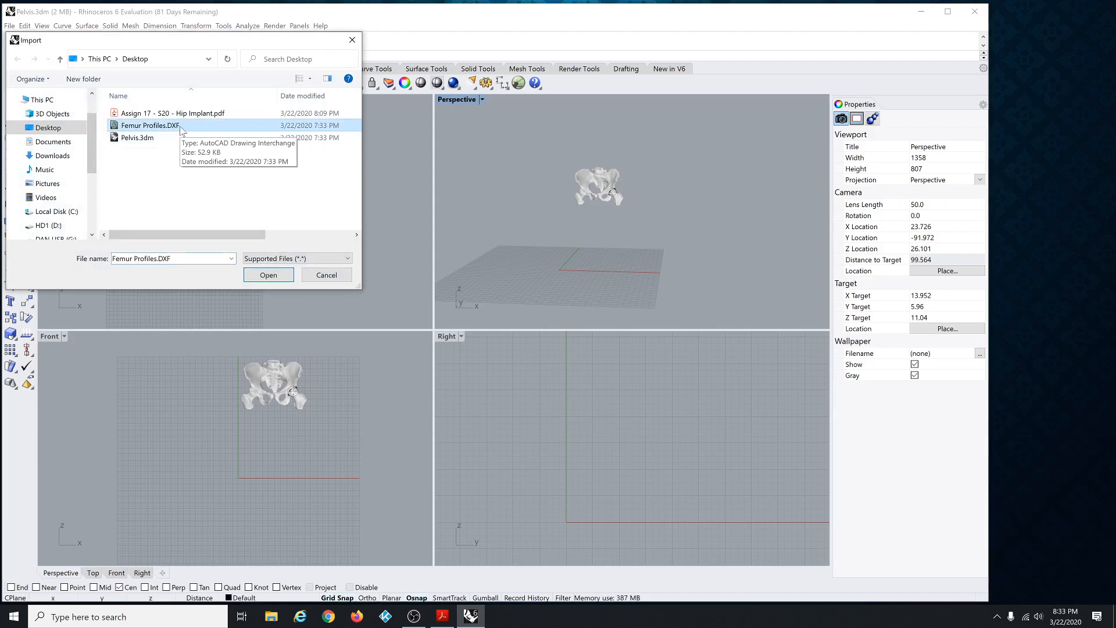
{"action": "left_click", "coordinate": [268, 275]}
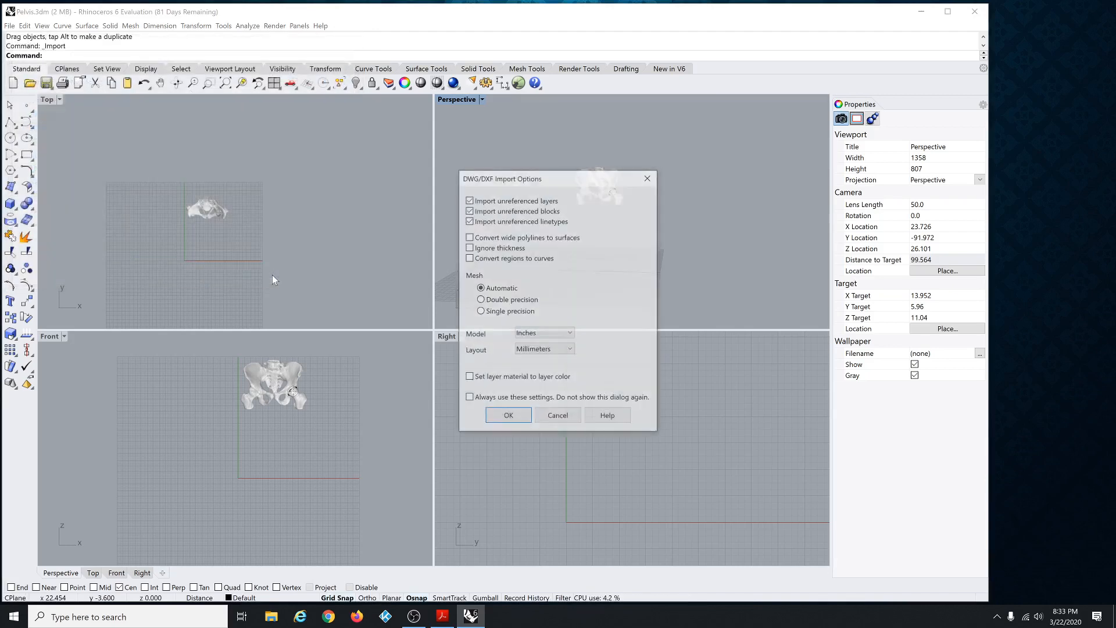
{"action": "left_click", "coordinate": [508, 417]}
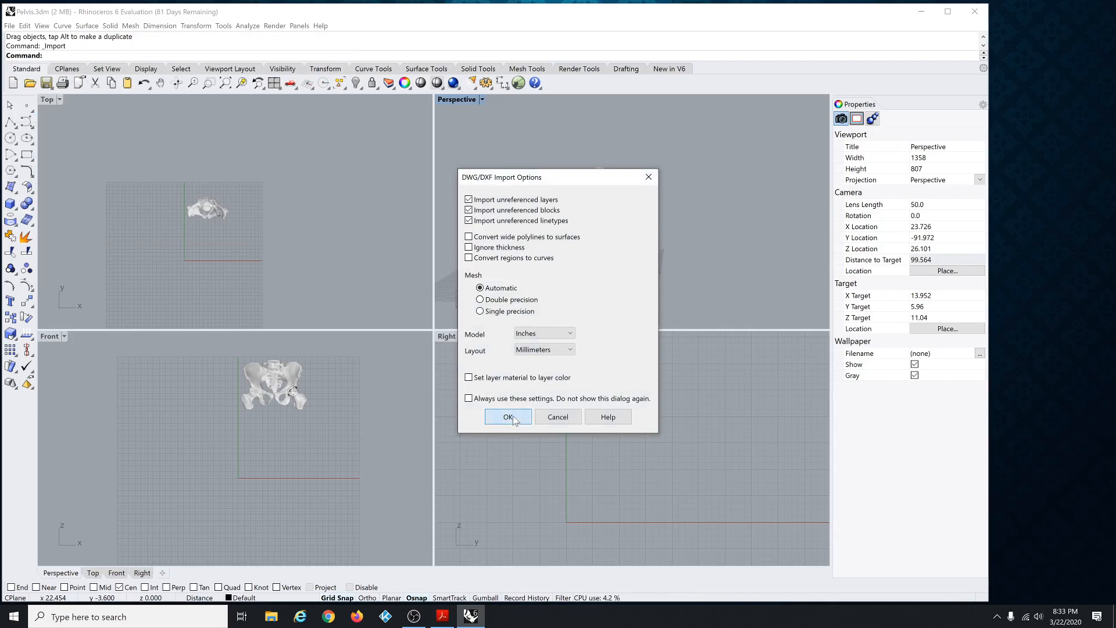
Delete the imported drawing's border lines and title block, keeping only the femur profile curves.
{"action": "scroll", "coordinate": [201, 229], "scroll_direction": "up", "scroll_amount": 5}
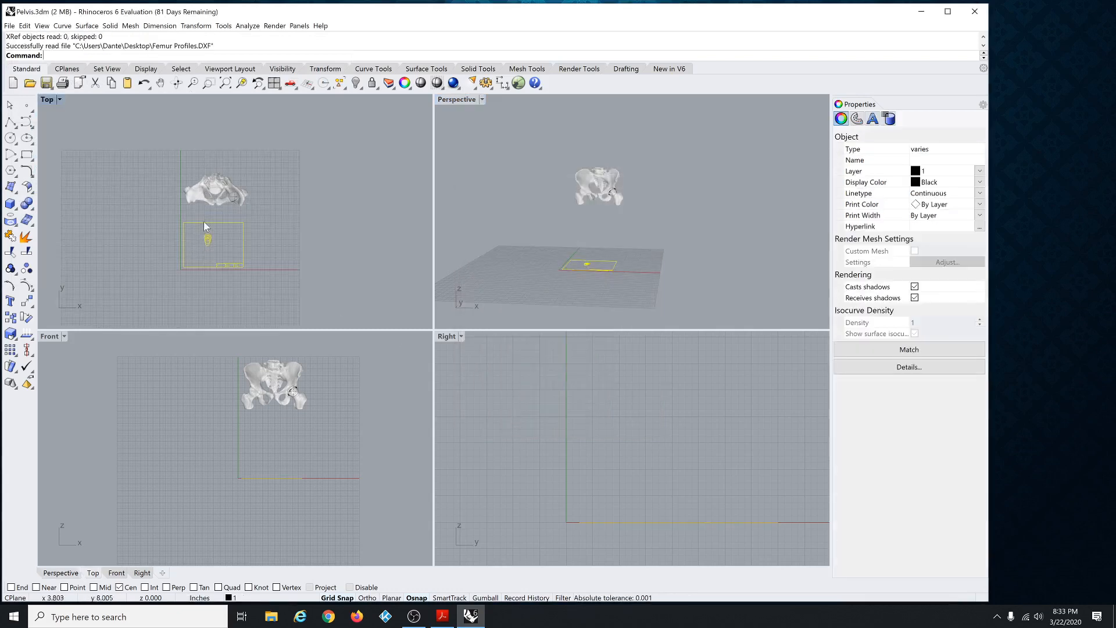
{"action": "left_click_drag", "start_coordinate": [300, 319], "coordinate": [215, 288]}
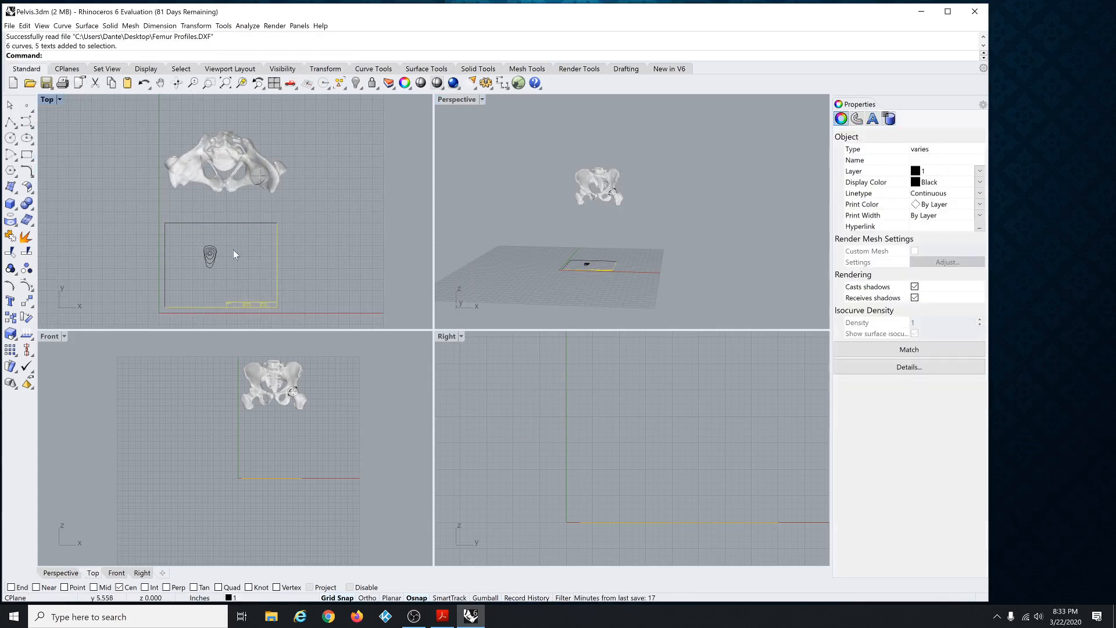
{"action": "key", "text": "Delete"}
{"action": "left_click_drag", "start_coordinate": [169, 242], "coordinate": [154, 215]}
{"action": "key", "text": "Delete"}
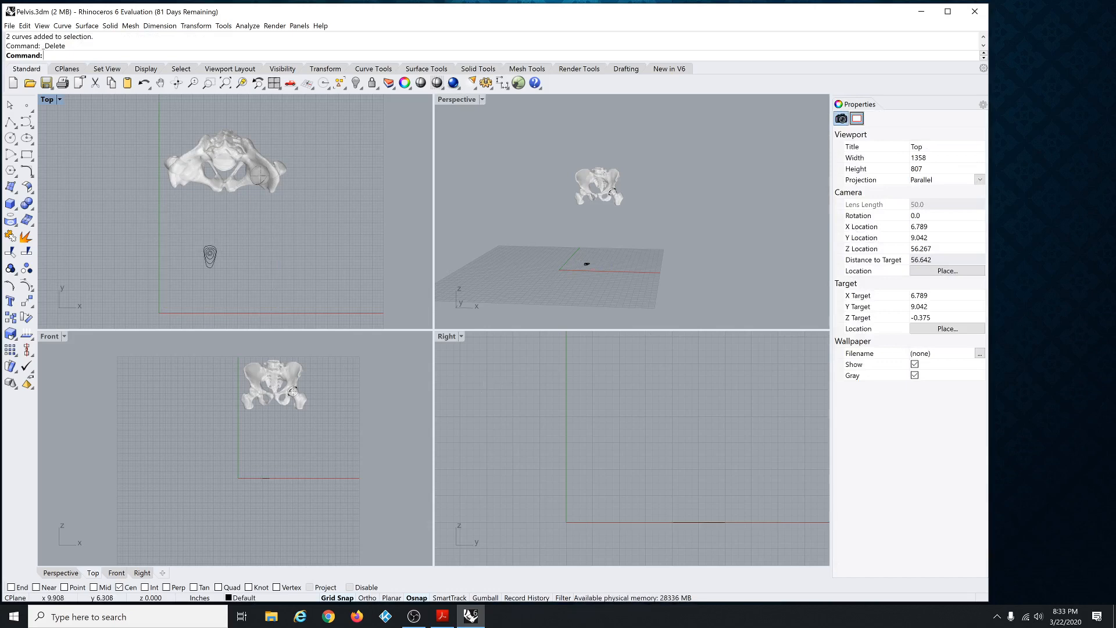
Switch to the assignment PDF in Acrobat Reader and examine step 11 for how to arrange the femur profiles.
{"action": "left_click_drag", "start_coordinate": [1115, 343], "coordinate": [473, 11]}
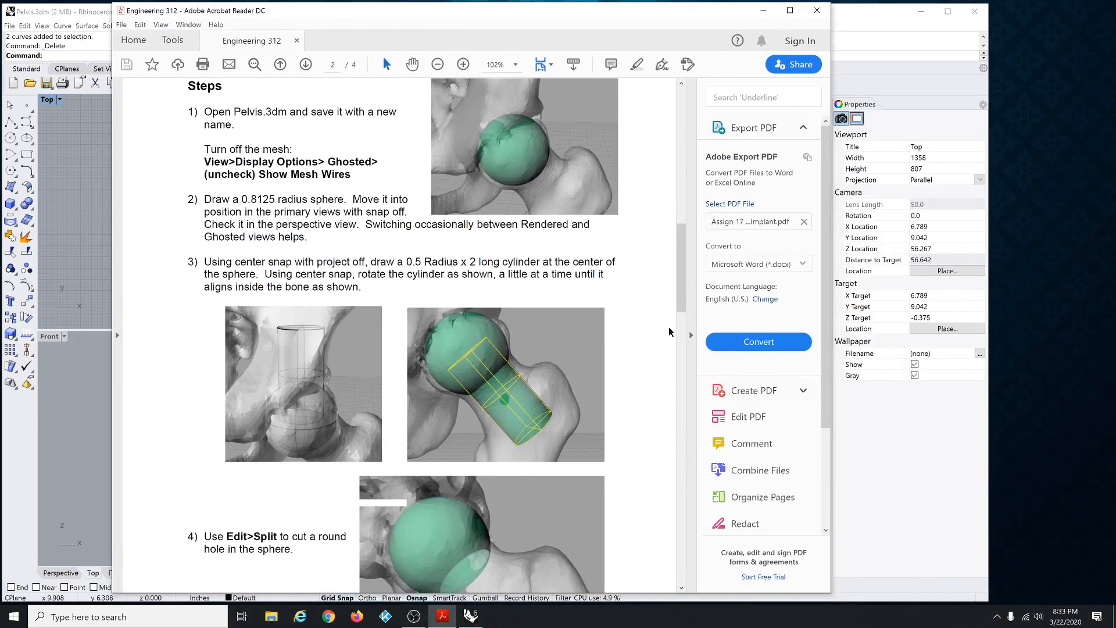
{"action": "scroll", "coordinate": [675, 407], "scroll_direction": "down", "scroll_amount": 15}
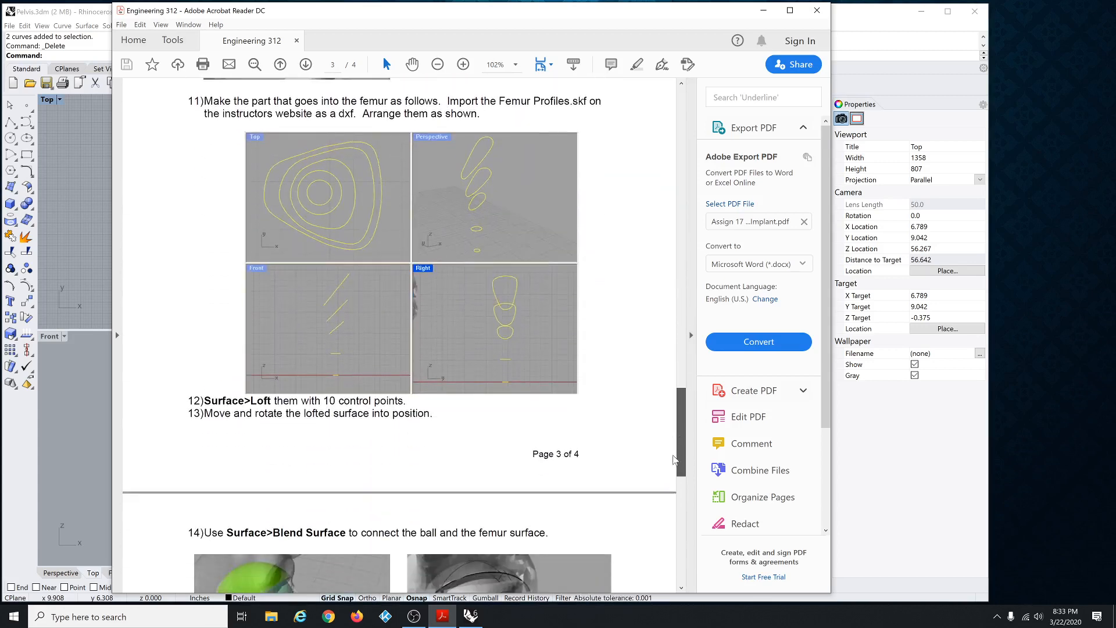
{"action": "scroll", "coordinate": [674, 460], "scroll_direction": "up", "scroll_amount": 3}
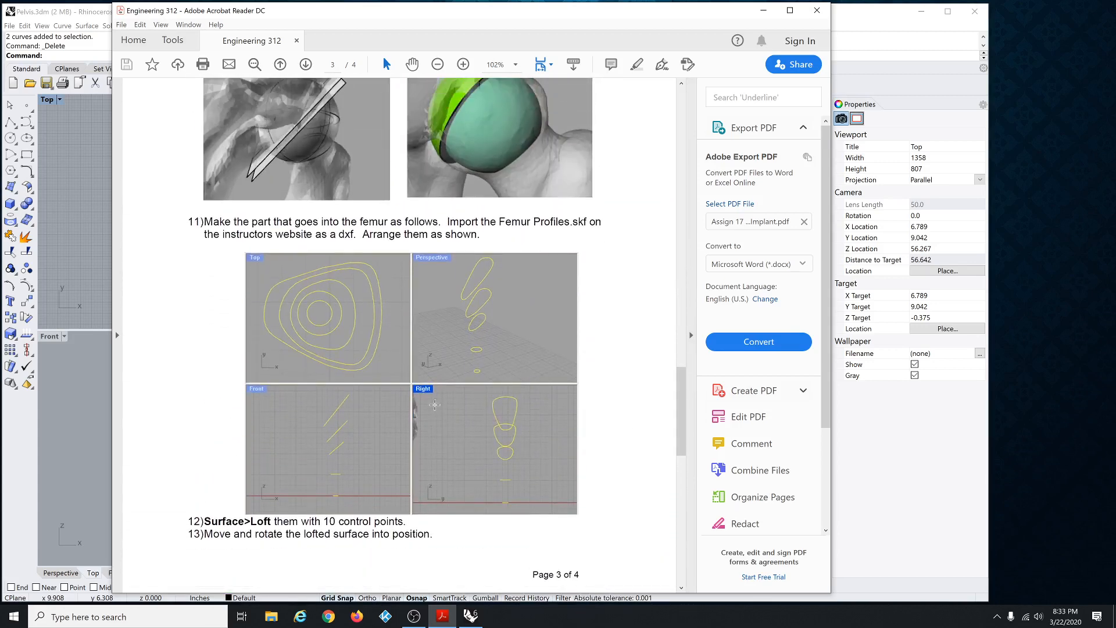
{"action": "scroll", "coordinate": [435, 404], "scroll_direction": "up", "scroll_amount": 2, "text": "ctrl"}
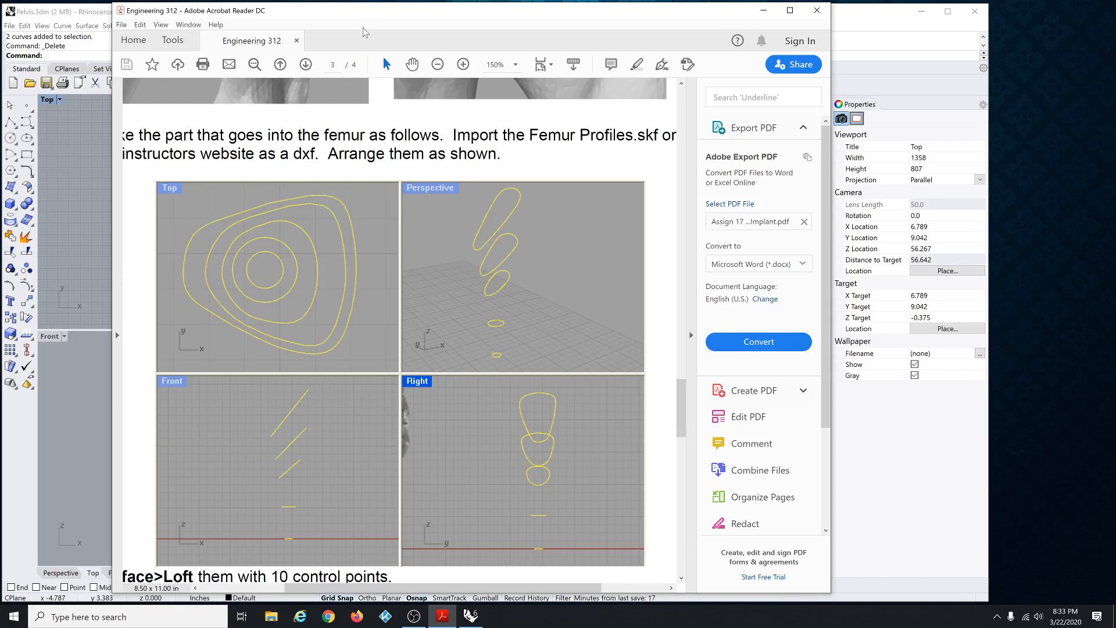
{"action": "left_click_drag", "start_coordinate": [366, 17], "coordinate": [568, 28]}
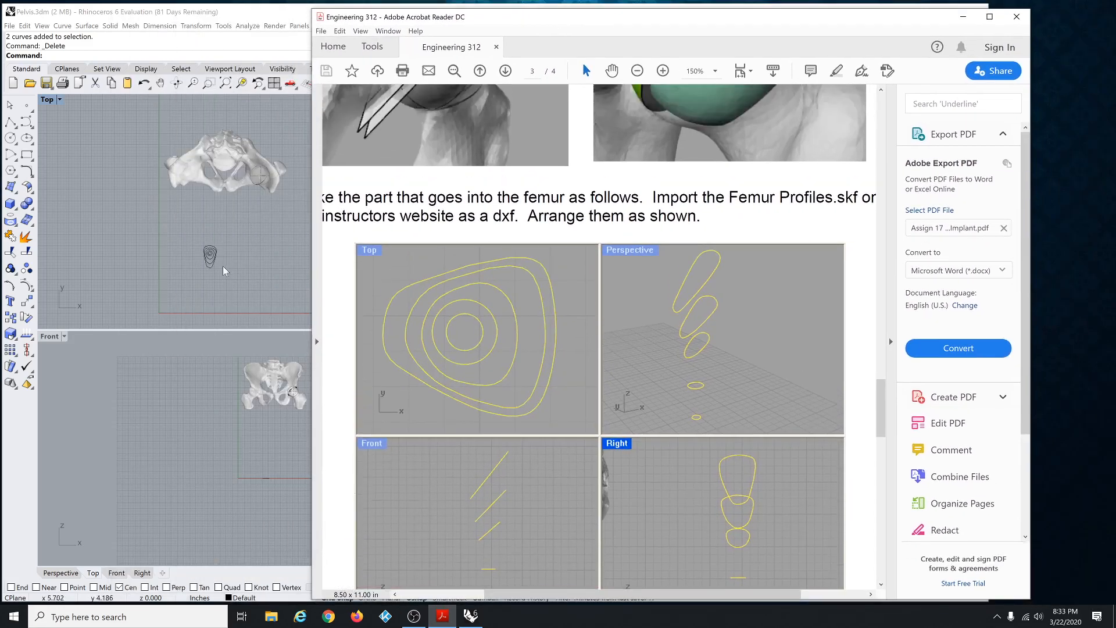
Select the five femur profiles in Rhino and compare them with the four-view arrangement shown in the assignment PDF.
{"action": "left_click", "coordinate": [222, 266]}
{"action": "scroll", "coordinate": [205, 262], "scroll_direction": "up", "scroll_amount": 5}
{"action": "left_click_drag", "start_coordinate": [174, 167], "coordinate": [296, 316]}
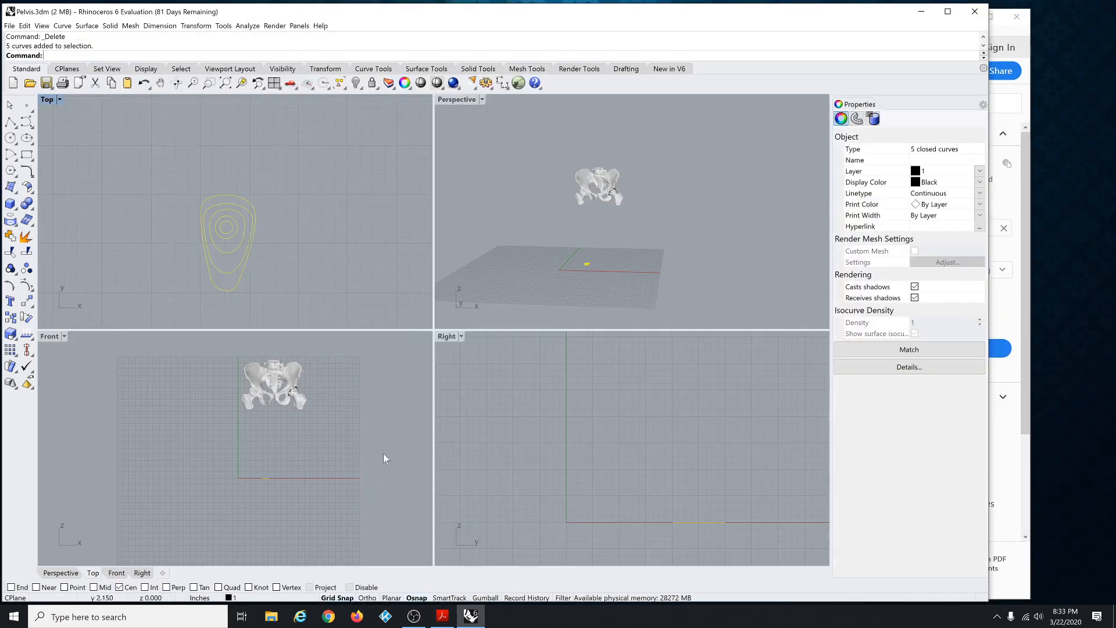
{"action": "scroll", "coordinate": [457, 303], "scroll_direction": "up", "scroll_amount": 2}
{"action": "left_click", "coordinate": [443, 616]}
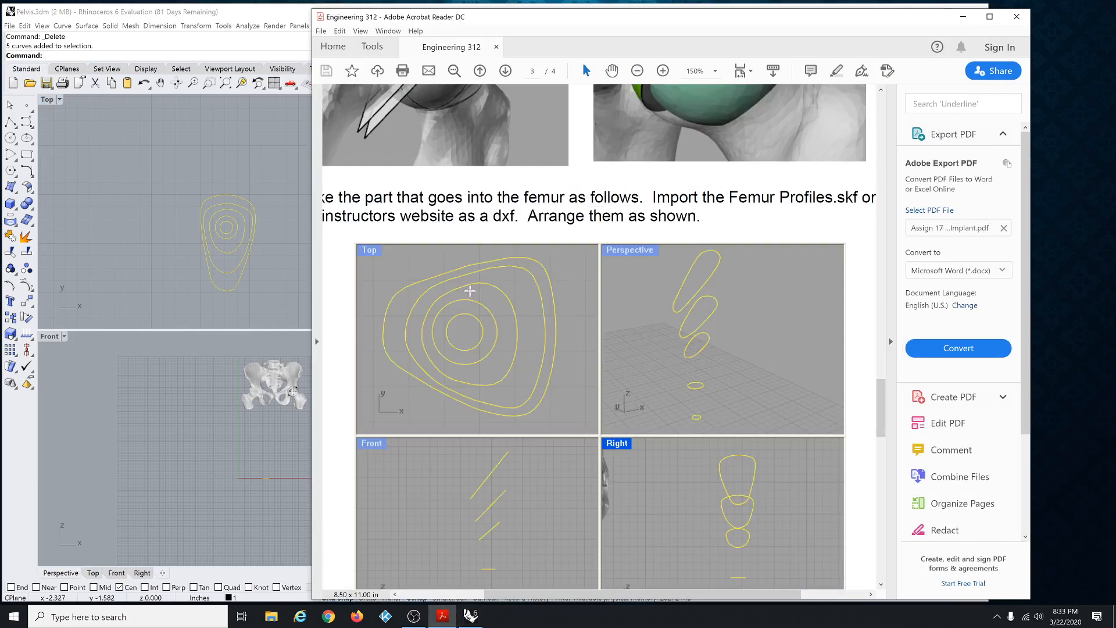
{"action": "scroll", "coordinate": [582, 319], "scroll_direction": "up", "scroll_amount": 1}
{"action": "scroll", "coordinate": [565, 264], "scroll_direction": "down", "scroll_amount": 3}
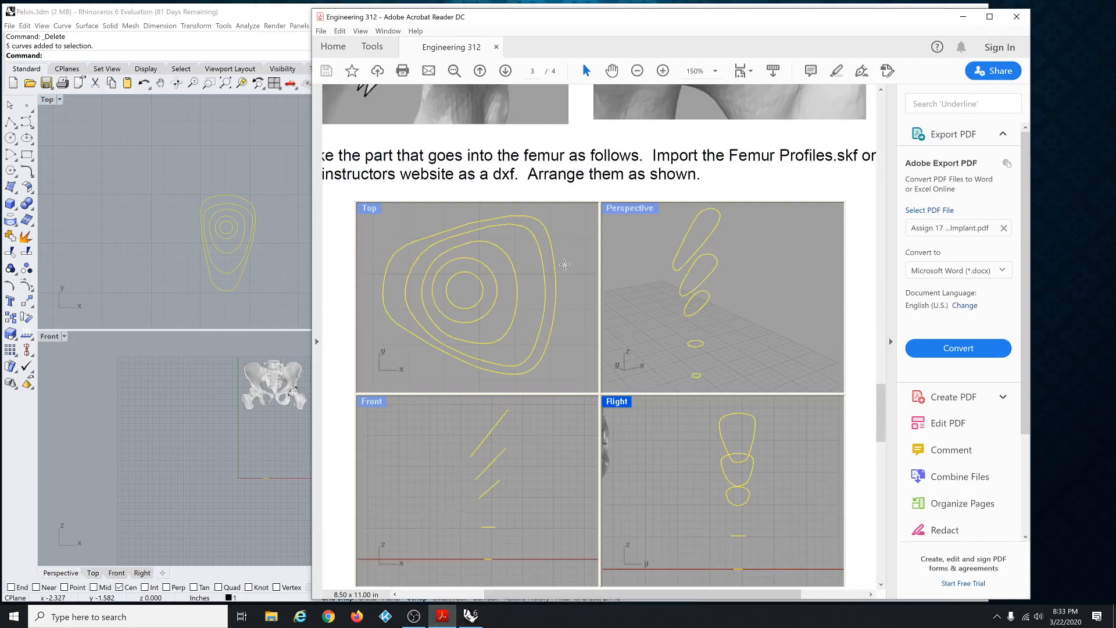
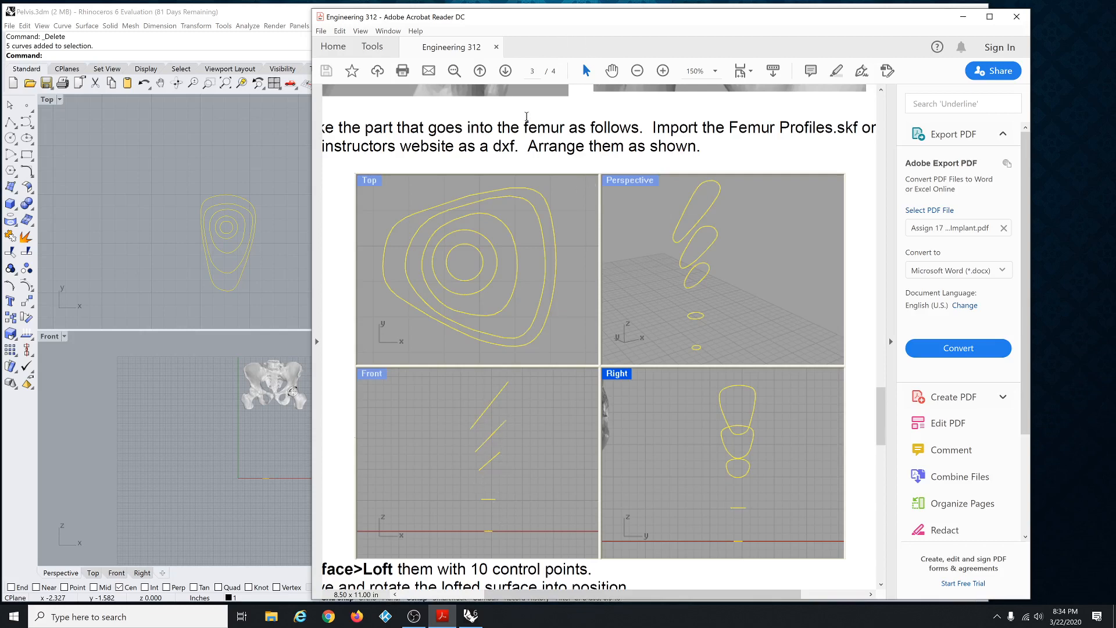
{"action": "left_click_drag", "start_coordinate": [558, 25], "coordinate": [1115, 317]}
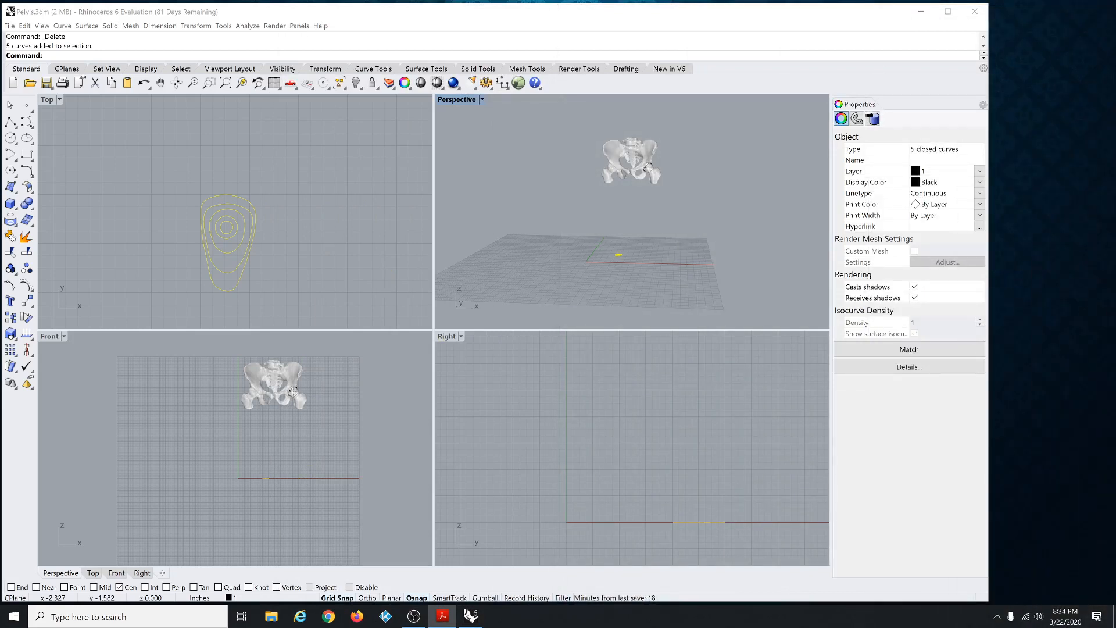
Rotate all five femur profiles 90 degrees clockwise in the Top view about the smallest circle's center, with Ortho on.
{"action": "left_click", "coordinate": [396, 442]}
{"action": "scroll", "coordinate": [303, 219], "scroll_direction": "down", "scroll_amount": 1}
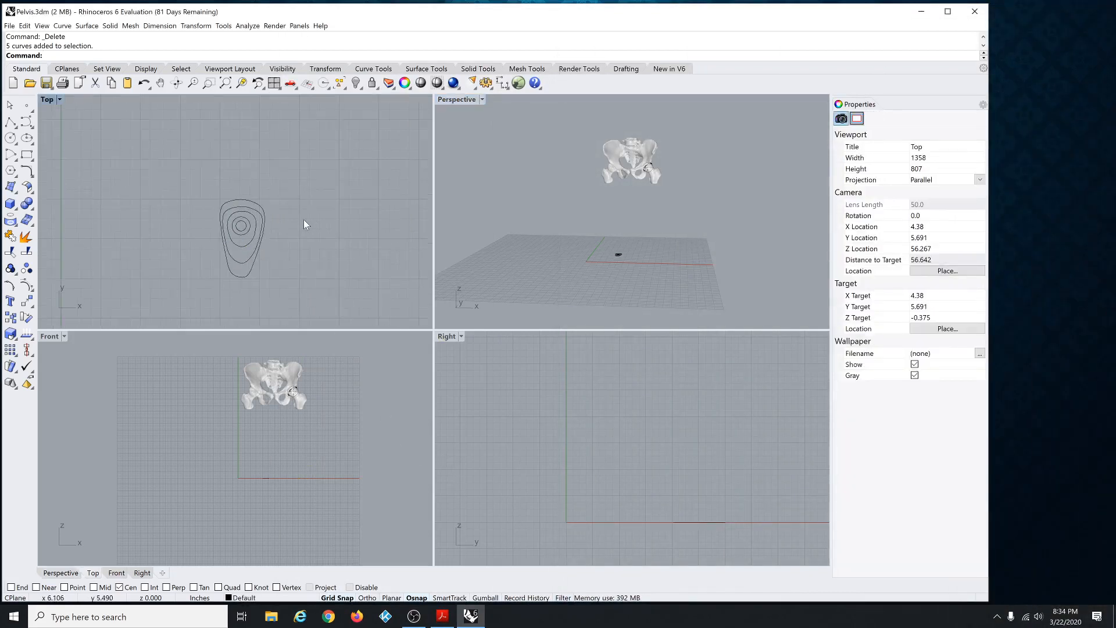
{"action": "scroll", "coordinate": [329, 458], "scroll_direction": "up", "scroll_amount": 4}
{"action": "left_click", "coordinate": [600, 532]}
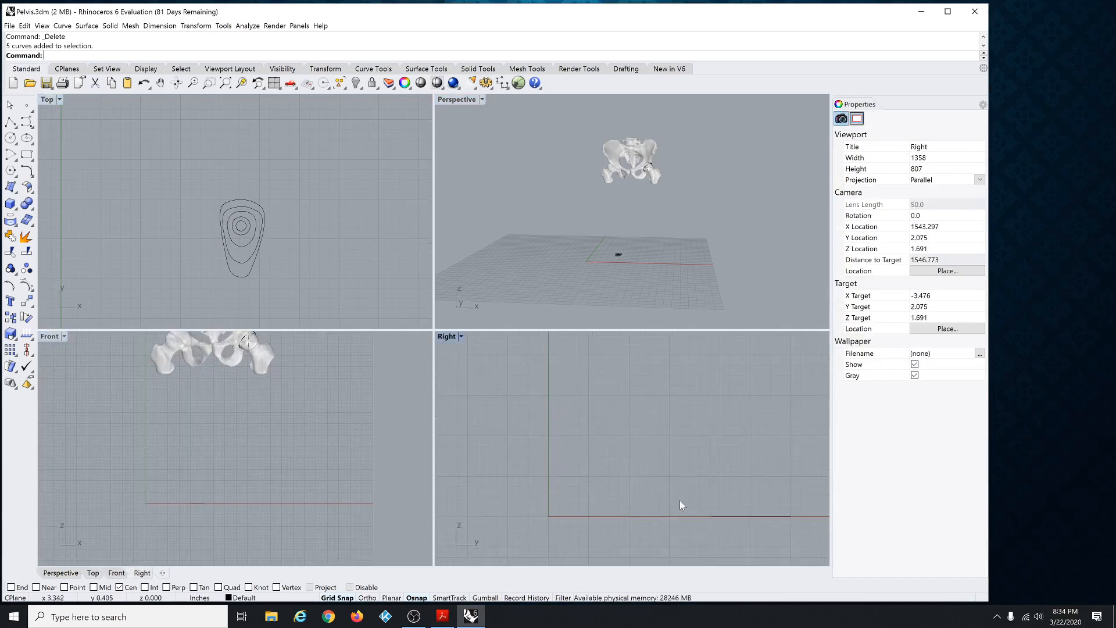
{"action": "right_click_drag", "start_coordinate": [596, 491], "coordinate": [572, 472]}
{"action": "left_click_drag", "start_coordinate": [219, 174], "coordinate": [302, 296]}
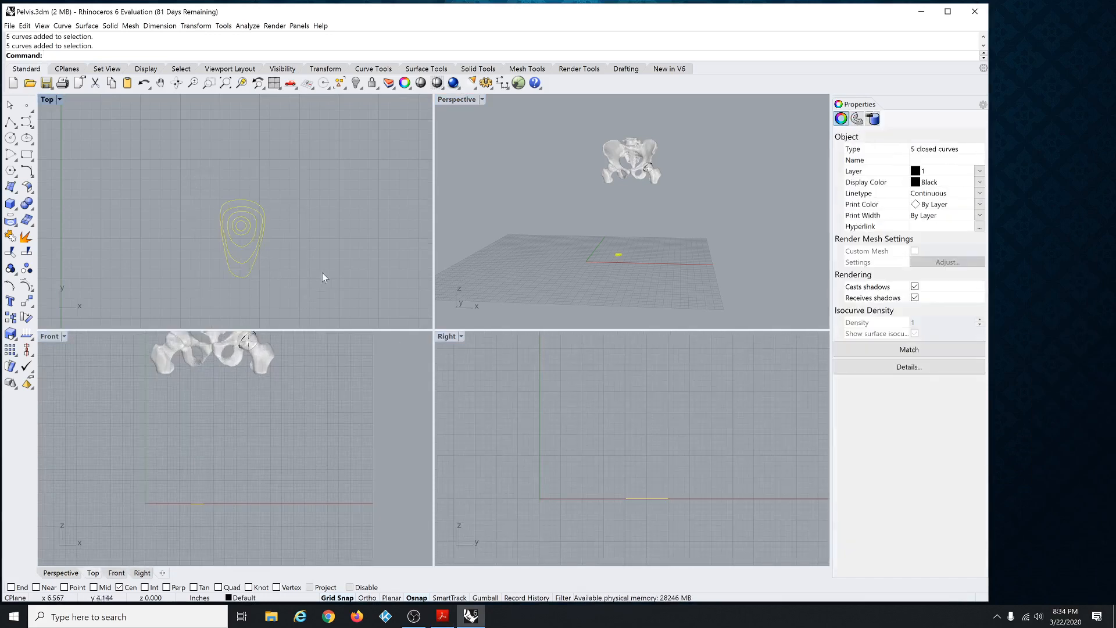
{"action": "type", "text": "rotate"}
{"action": "key", "text": "Return"}
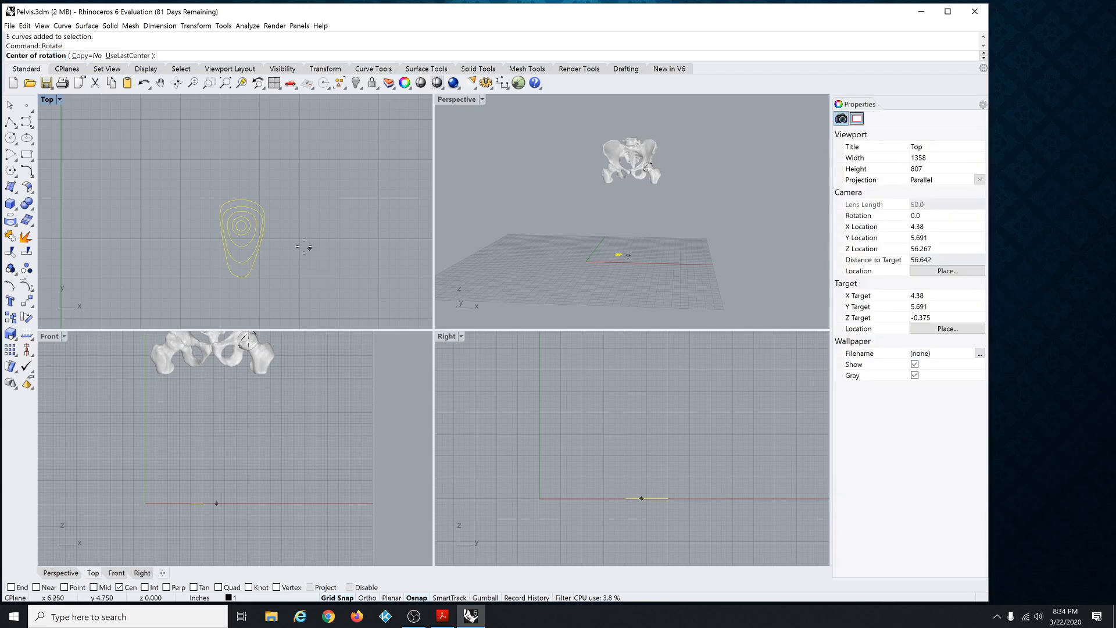
{"action": "left_click", "coordinate": [242, 225]}
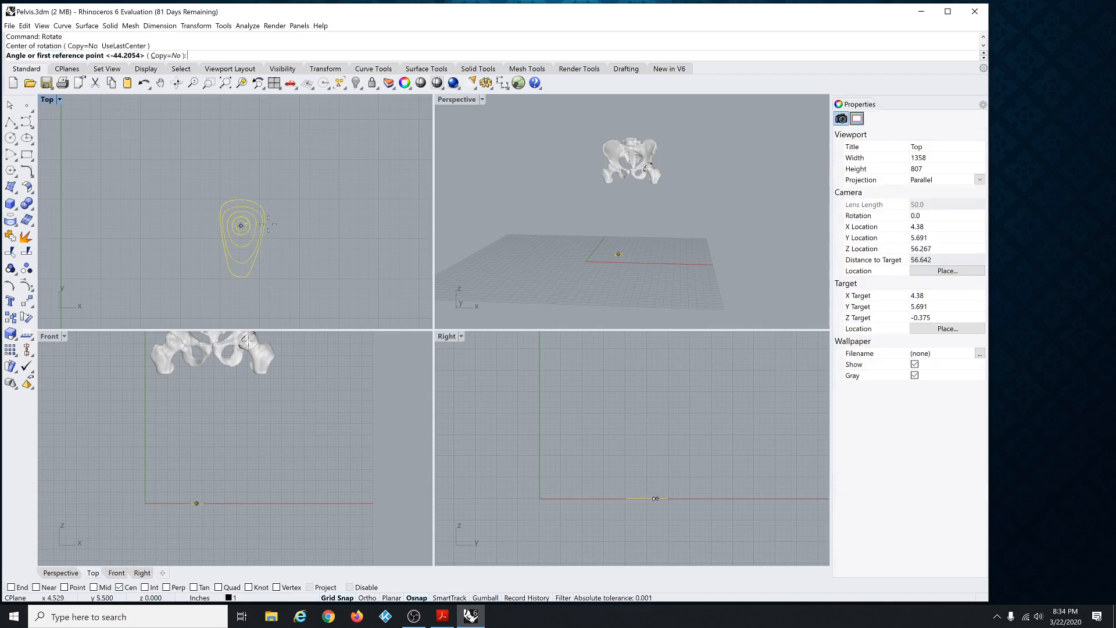
{"action": "left_click", "coordinate": [368, 599]}
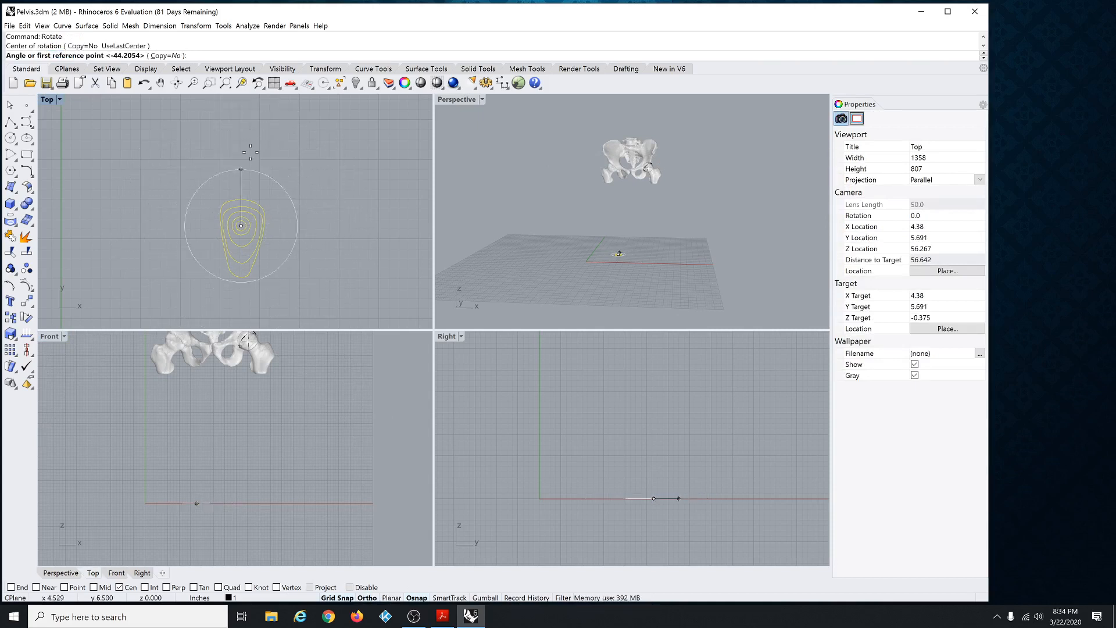
{"action": "scroll", "coordinate": [217, 129], "scroll_direction": "down", "scroll_amount": 4}
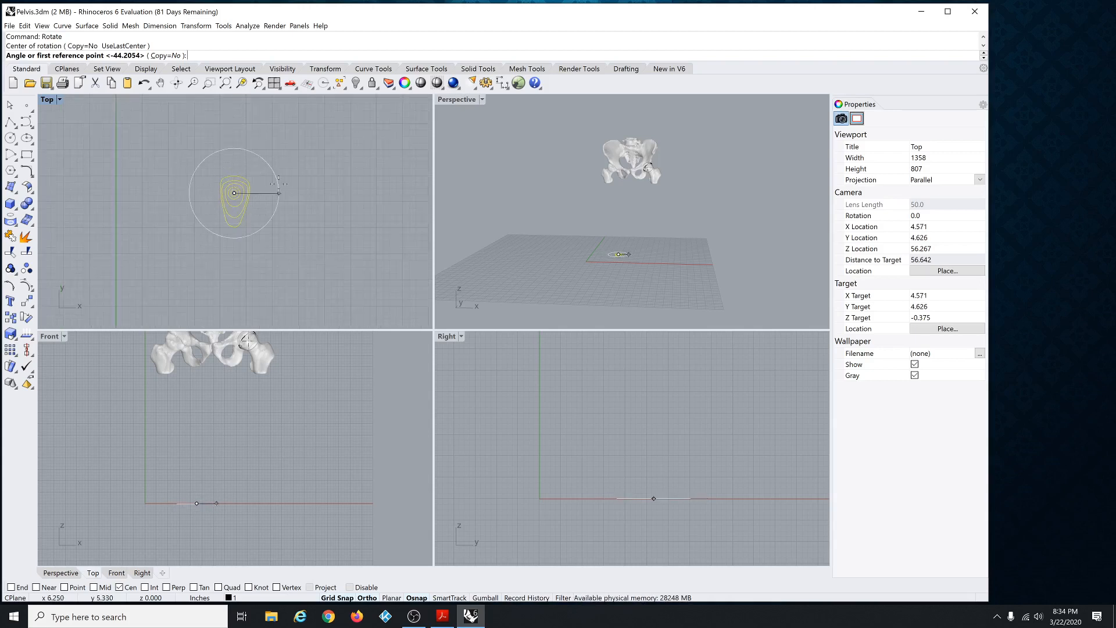
{"action": "scroll", "coordinate": [274, 181], "scroll_direction": "up", "scroll_amount": 4}
{"action": "right_click_drag", "start_coordinate": [244, 146], "coordinate": [278, 130]}
{"action": "left_click", "coordinate": [308, 182]}
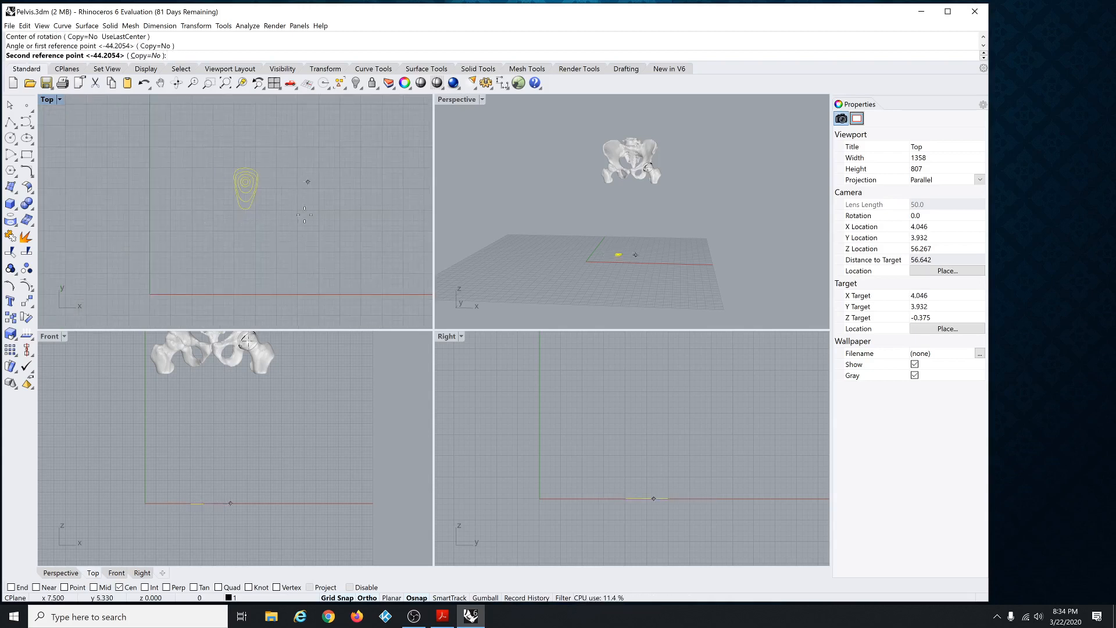
{"action": "left_click", "coordinate": [225, 253]}
Move the outermost femur profile straight up about 4 inches above the ground plane in the Front view.
{"action": "scroll", "coordinate": [218, 162], "scroll_direction": "up", "scroll_amount": 5}
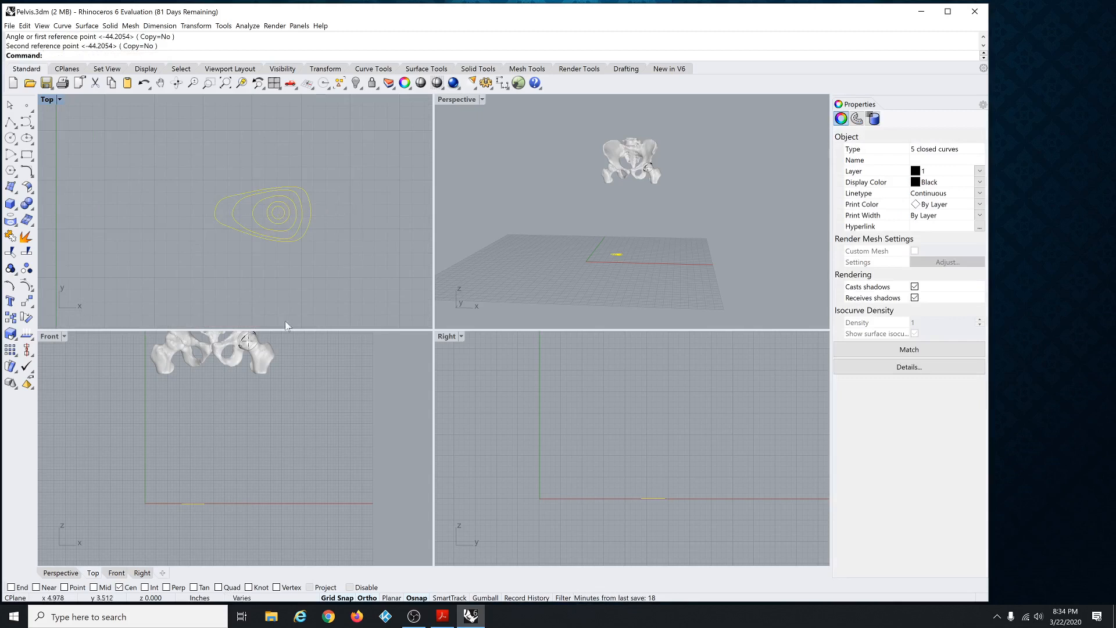
{"action": "scroll", "coordinate": [232, 424], "scroll_direction": "down", "scroll_amount": 2}
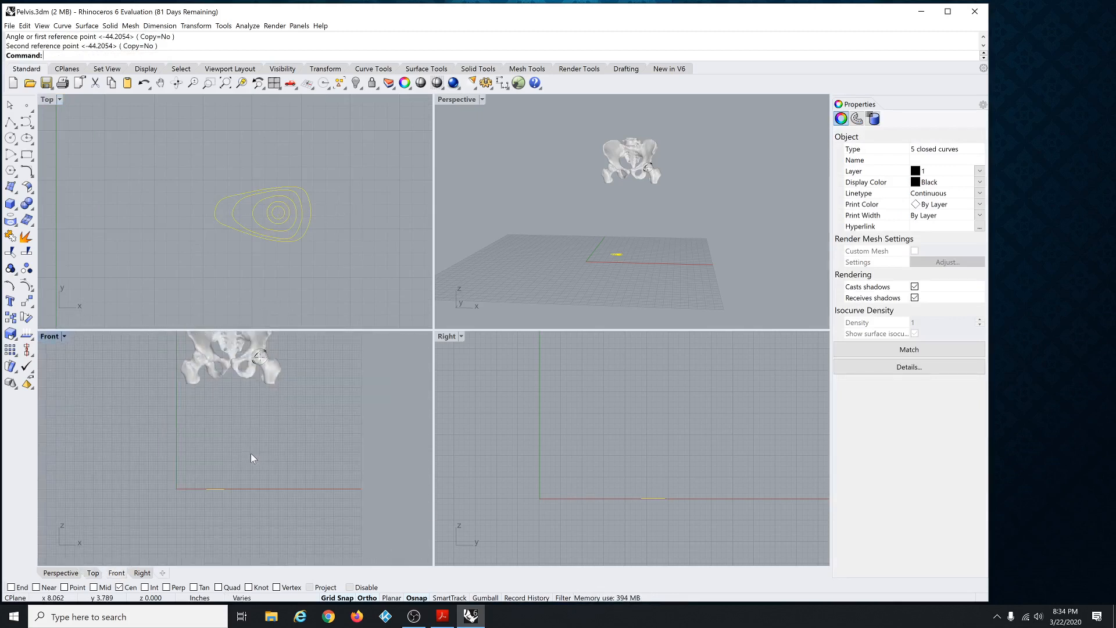
{"action": "left_click", "coordinate": [251, 277]}
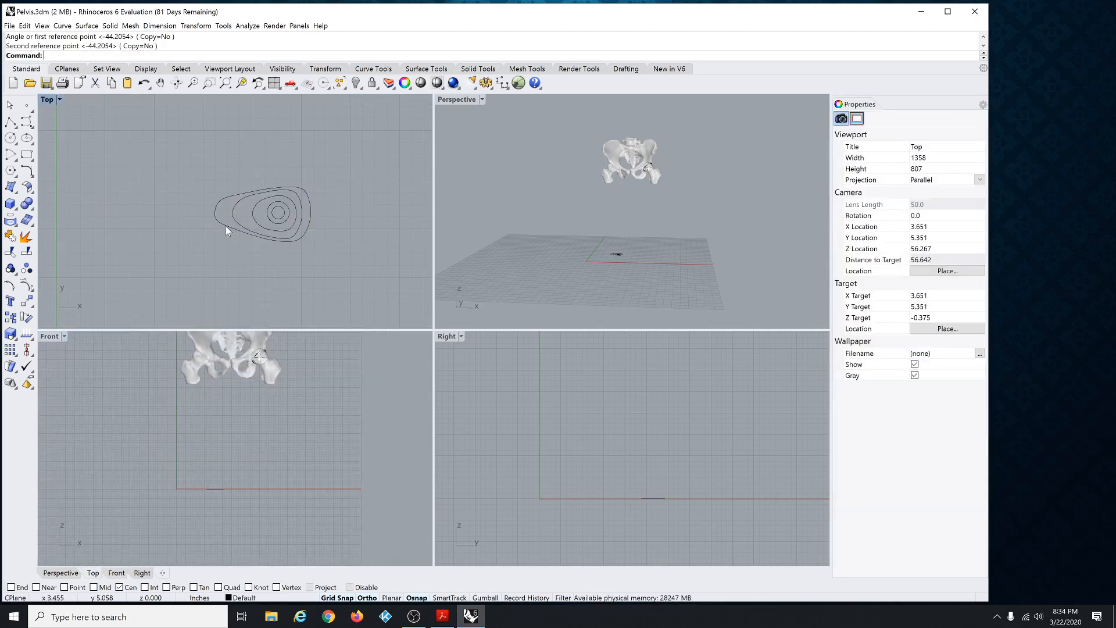
{"action": "left_click", "coordinate": [225, 225]}
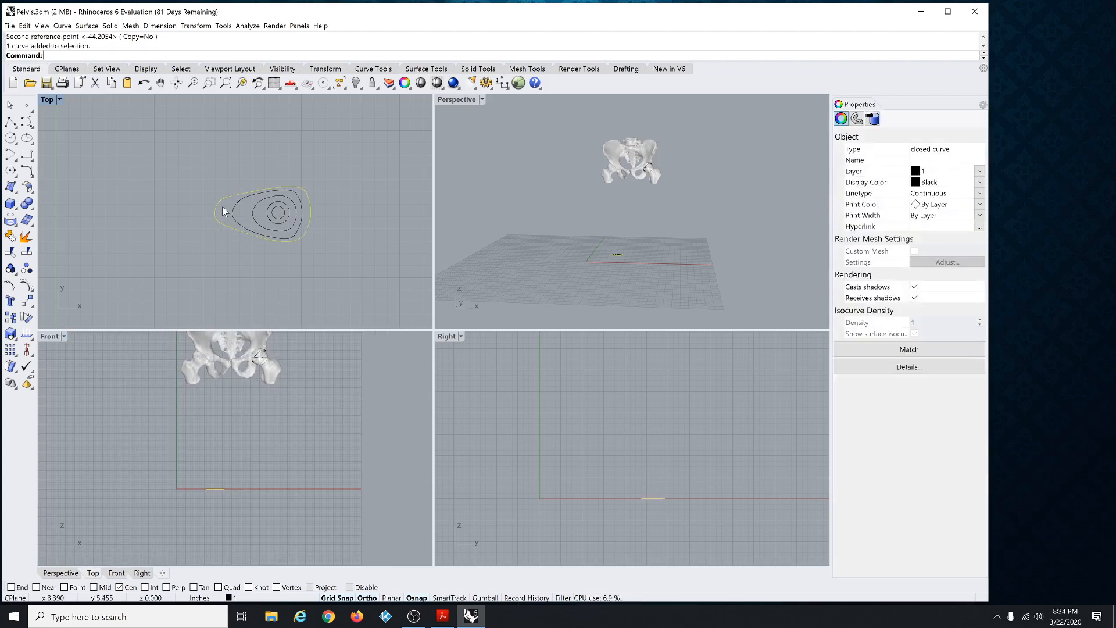
{"action": "left_click", "coordinate": [216, 490]}
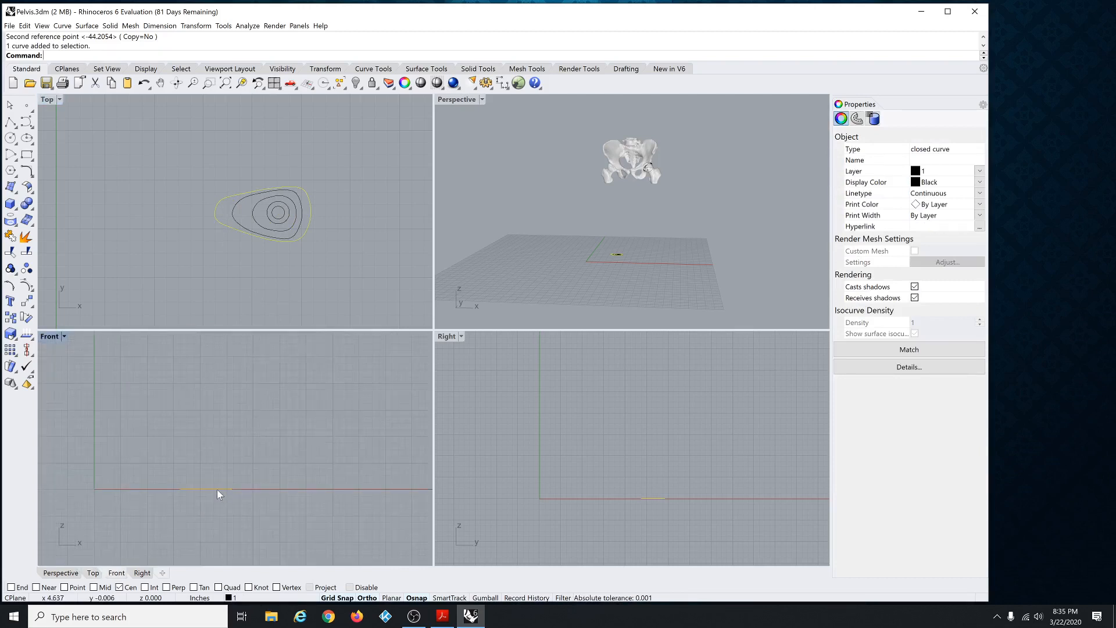
{"action": "left_click_drag", "start_coordinate": [217, 490], "coordinate": [228, 382]}
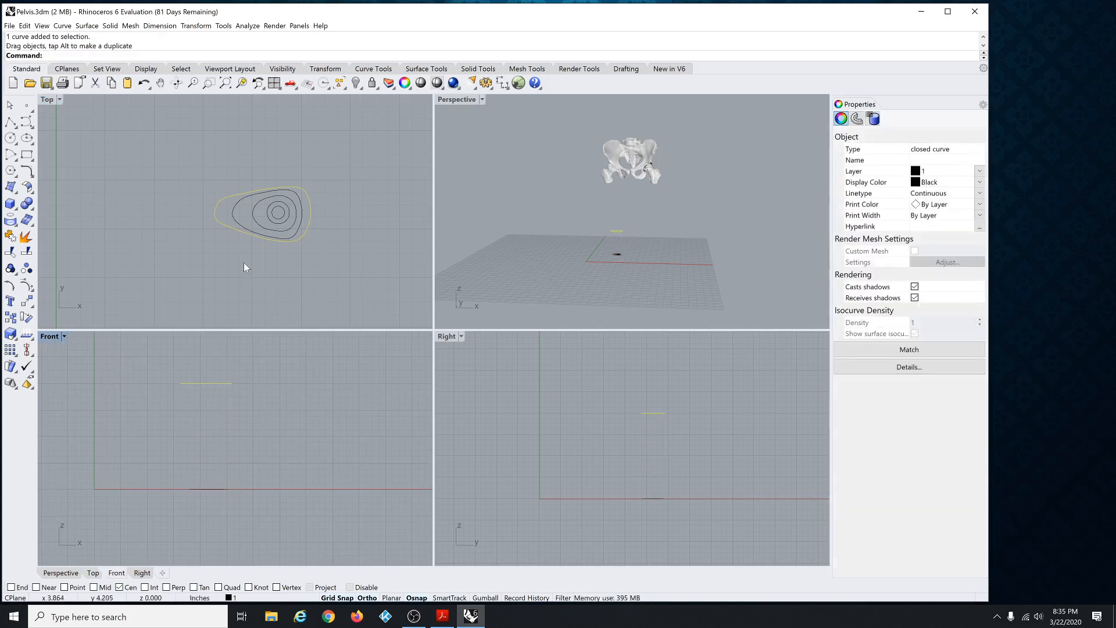
Raise the second-largest profile to about 3 inches and the third-largest to about 2.25 inches in the Front view.
{"action": "left_click", "coordinate": [238, 220]}
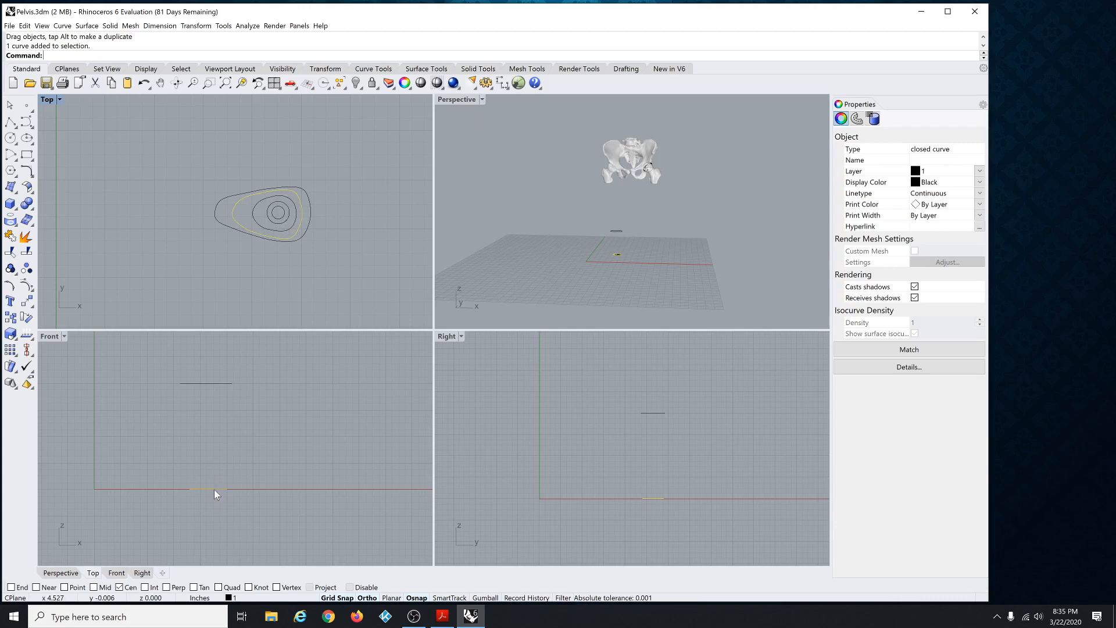
{"action": "left_click_drag", "start_coordinate": [214, 489], "coordinate": [215, 411]}
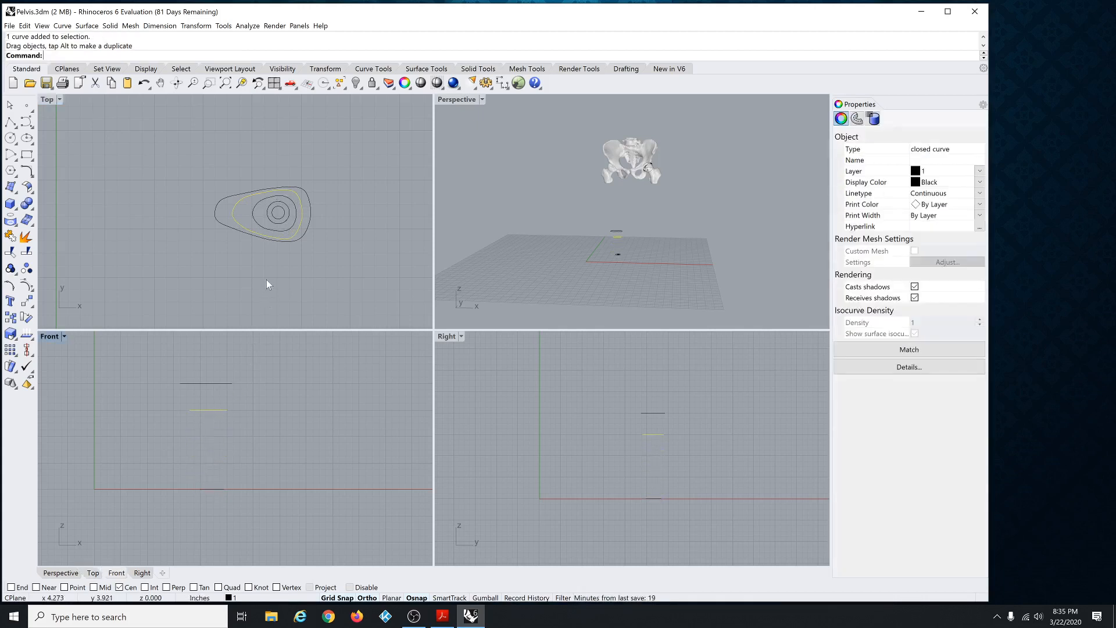
{"action": "left_click", "coordinate": [257, 223]}
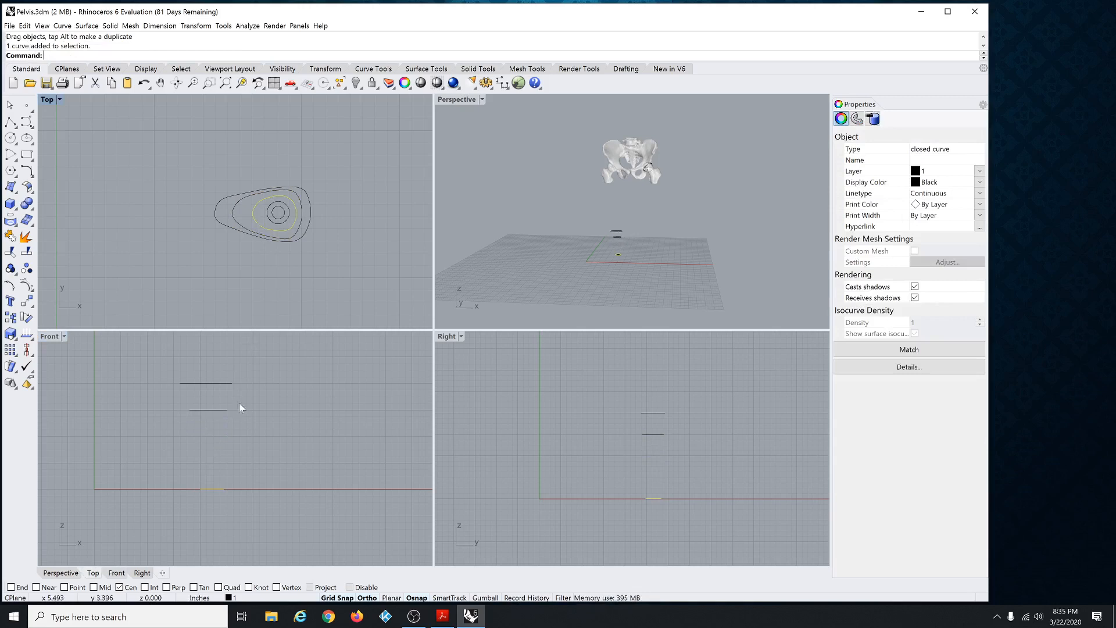
{"action": "left_click_drag", "start_coordinate": [213, 491], "coordinate": [216, 432]}
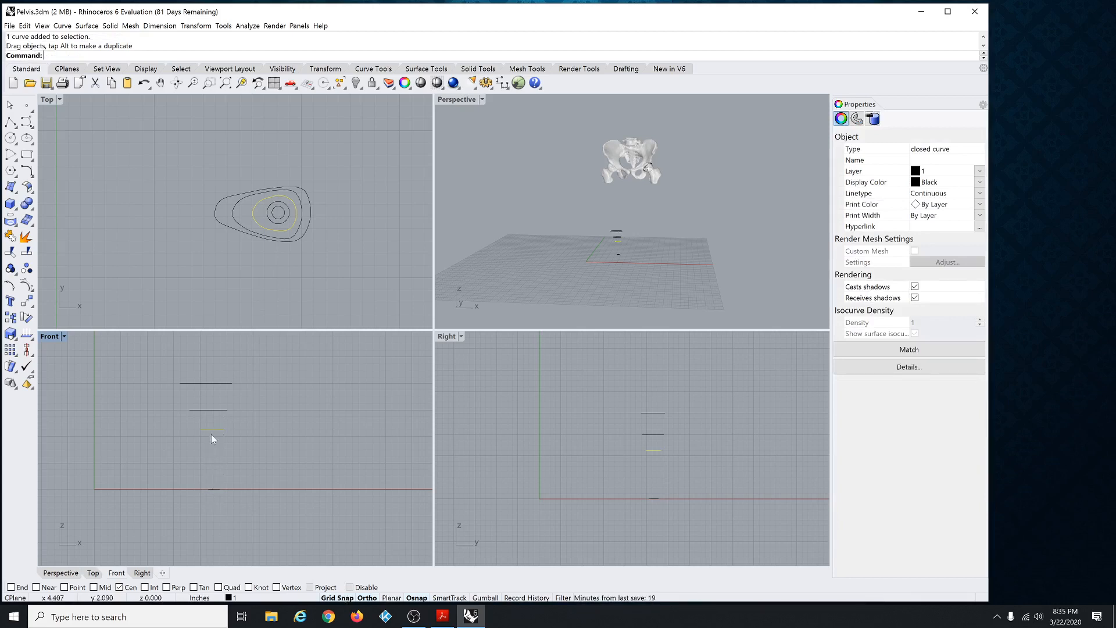
Raise the larger of the two circular profiles vertically to between the third profile and the smallest circle at the base.
{"action": "left_click", "coordinate": [271, 222]}
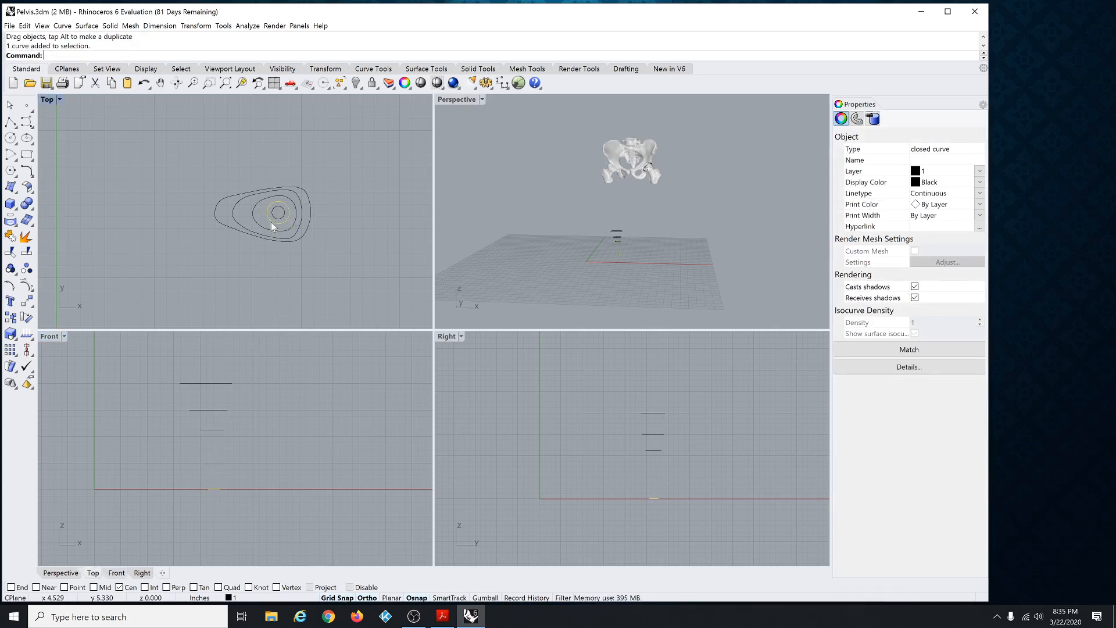
{"action": "scroll", "coordinate": [271, 222], "scroll_direction": "up", "scroll_amount": 4}
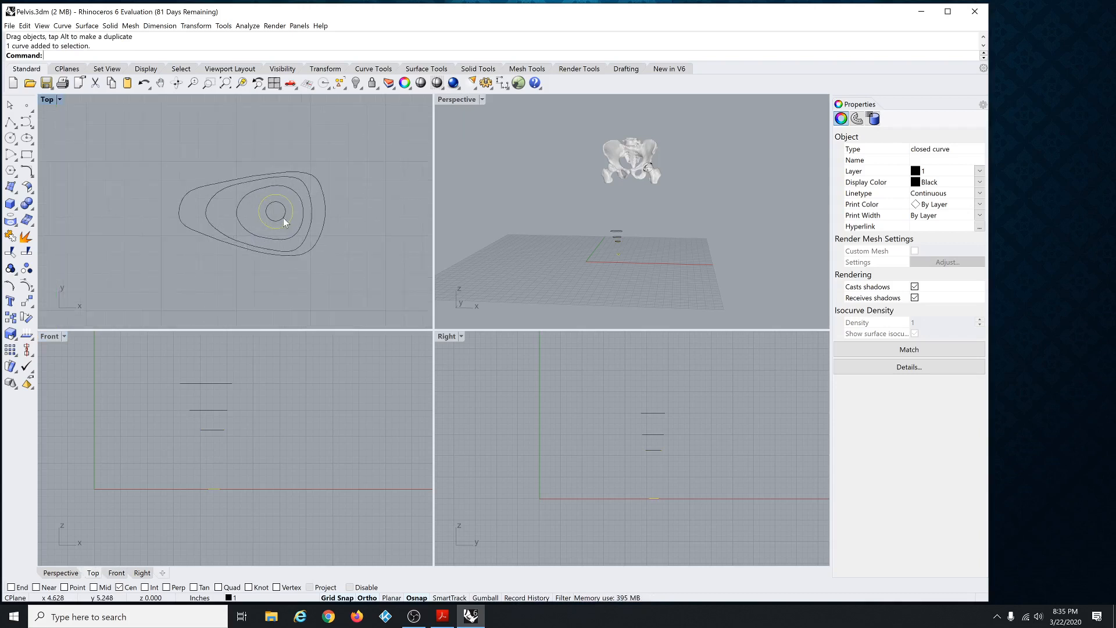
{"action": "left_click_drag", "start_coordinate": [214, 487], "coordinate": [215, 463]}
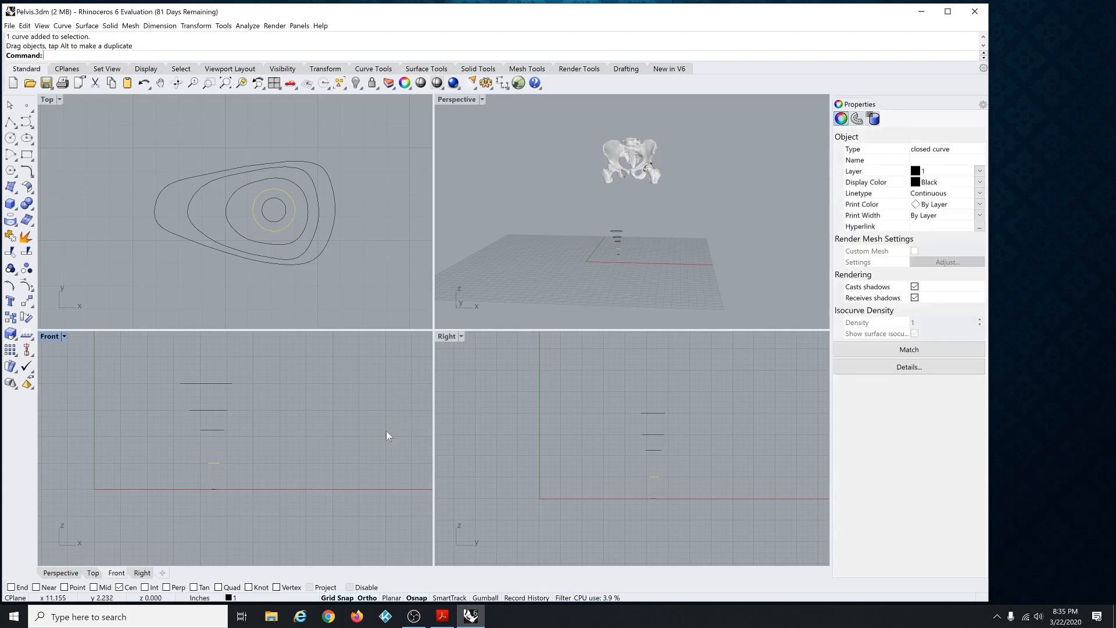
Rotate the topmost femur profile about 39 degrees counterclockwise around its center in the Front view.
{"action": "scroll", "coordinate": [732, 465], "scroll_direction": "up", "scroll_amount": 2}
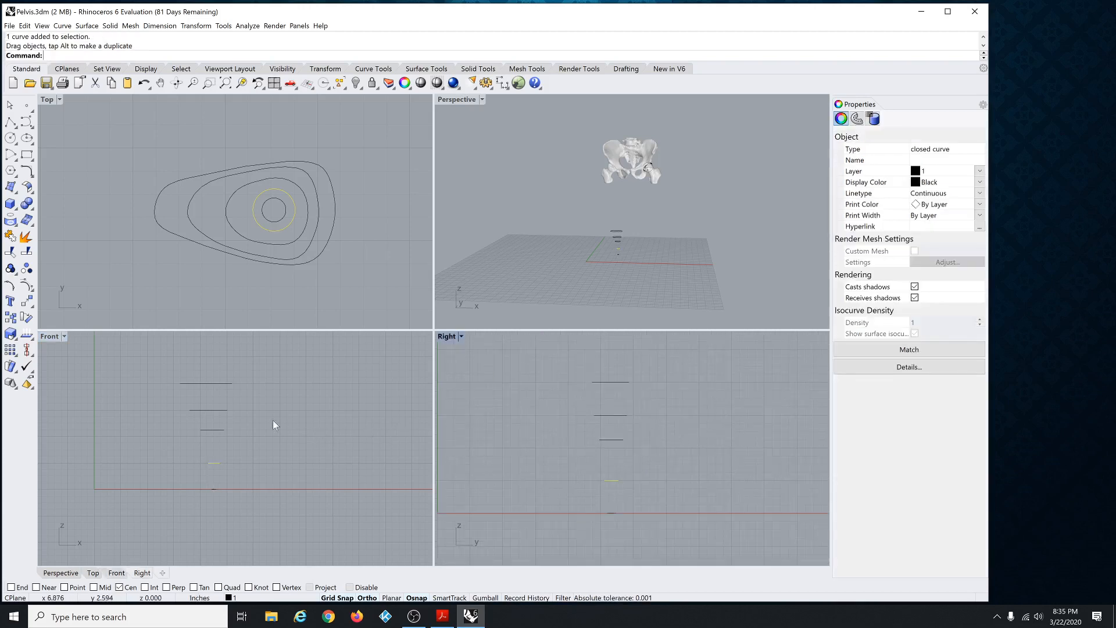
{"action": "left_click", "coordinate": [212, 383]}
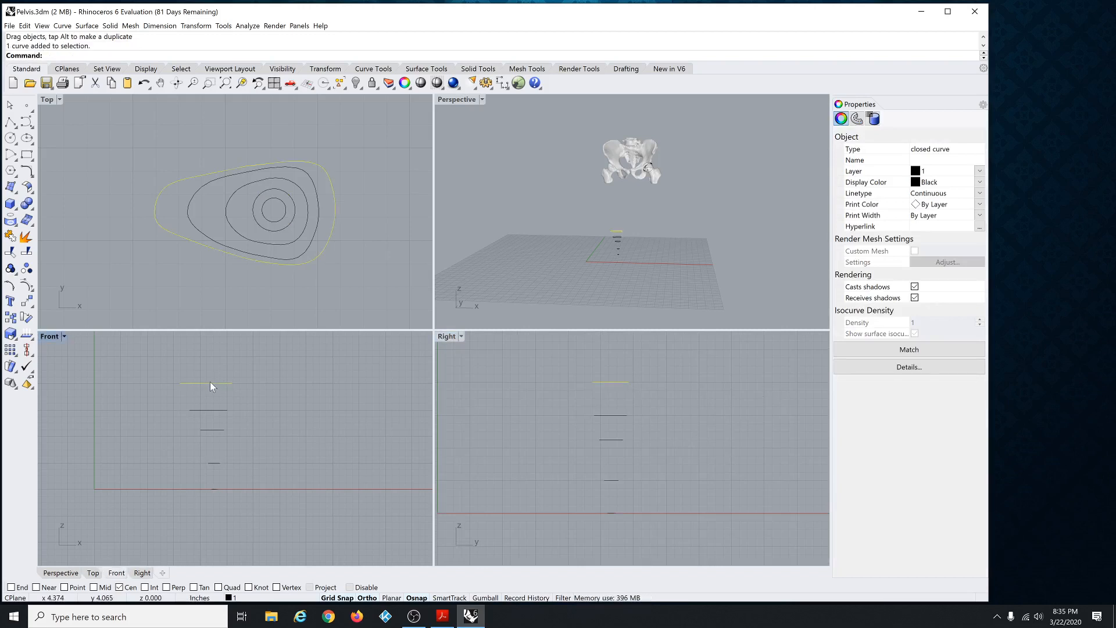
{"action": "type", "text": "R"}
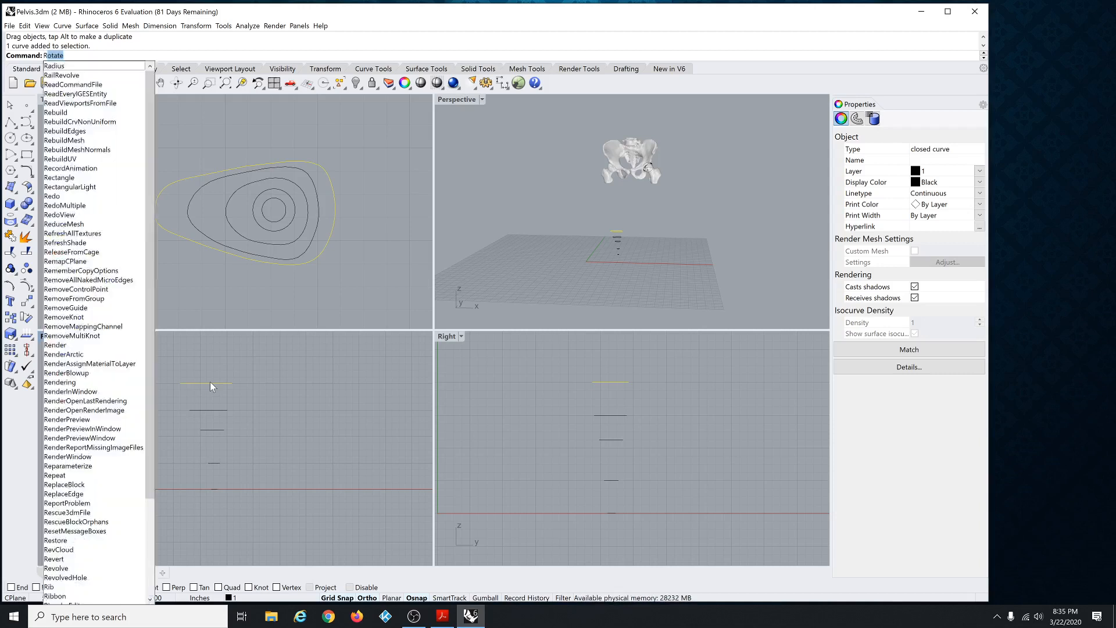
{"action": "key", "text": "Return"}
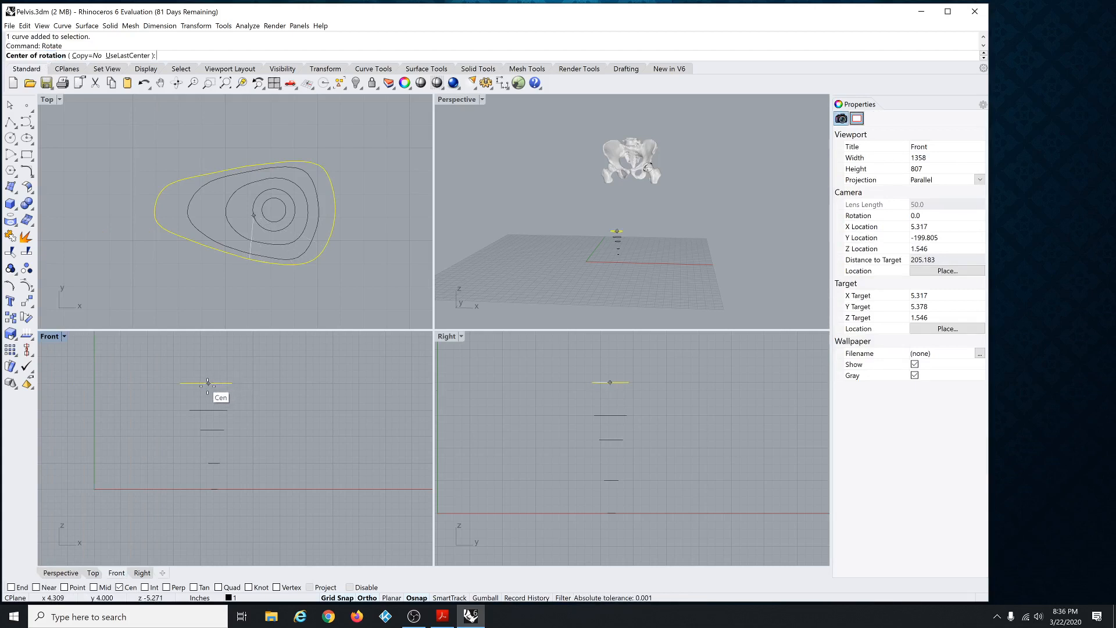
{"action": "left_click", "coordinate": [208, 383]}
{"action": "left_click", "coordinate": [286, 382]}
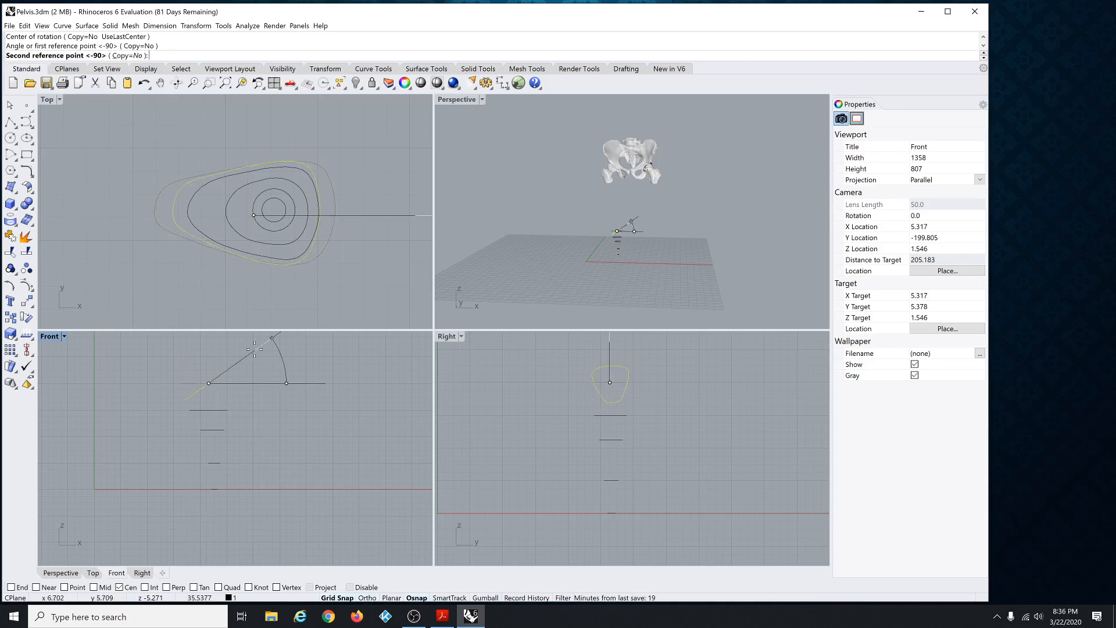
{"action": "left_click", "coordinate": [238, 360]}
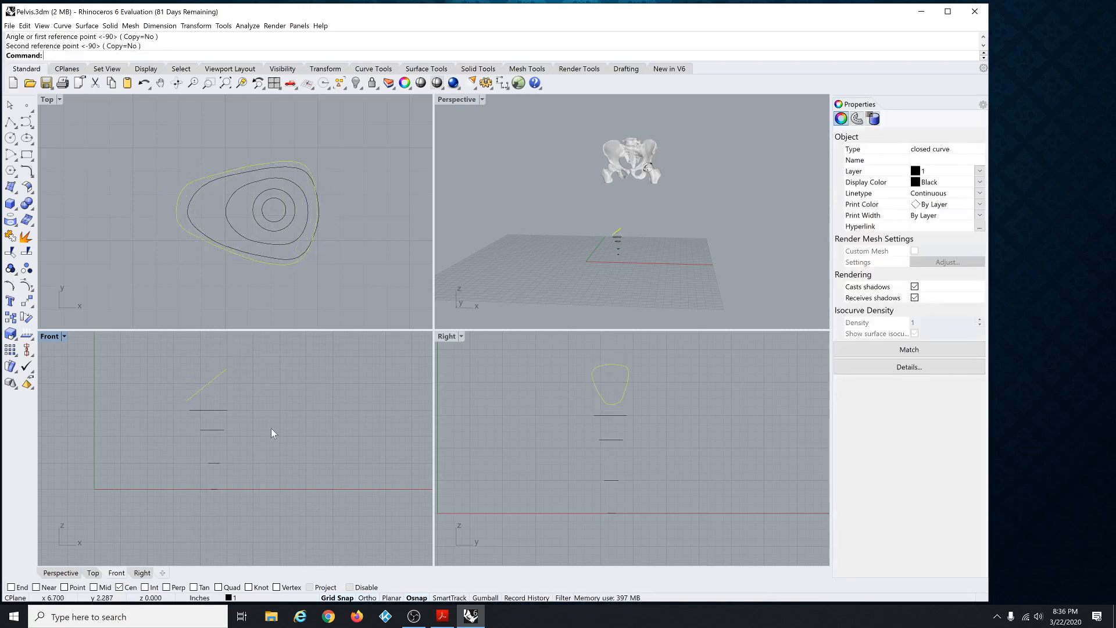
Rotate the second profile from the top about 49 degrees counterclockwise around its center in the Front view.
{"action": "left_click", "coordinate": [211, 410]}
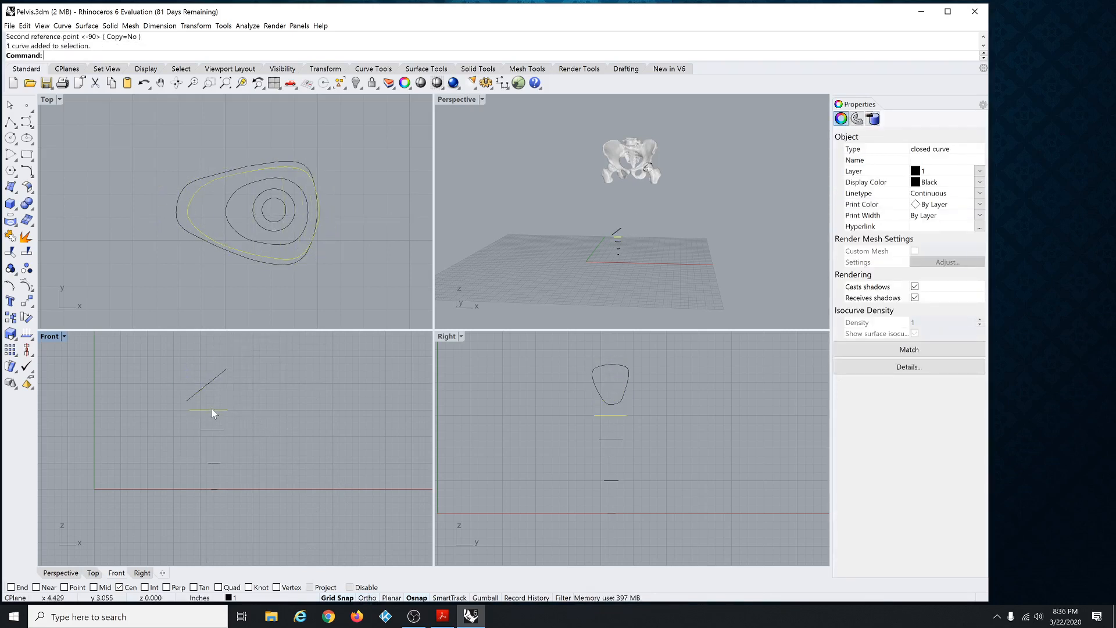
{"action": "key", "text": "Return"}
{"action": "left_click", "coordinate": [211, 410]}
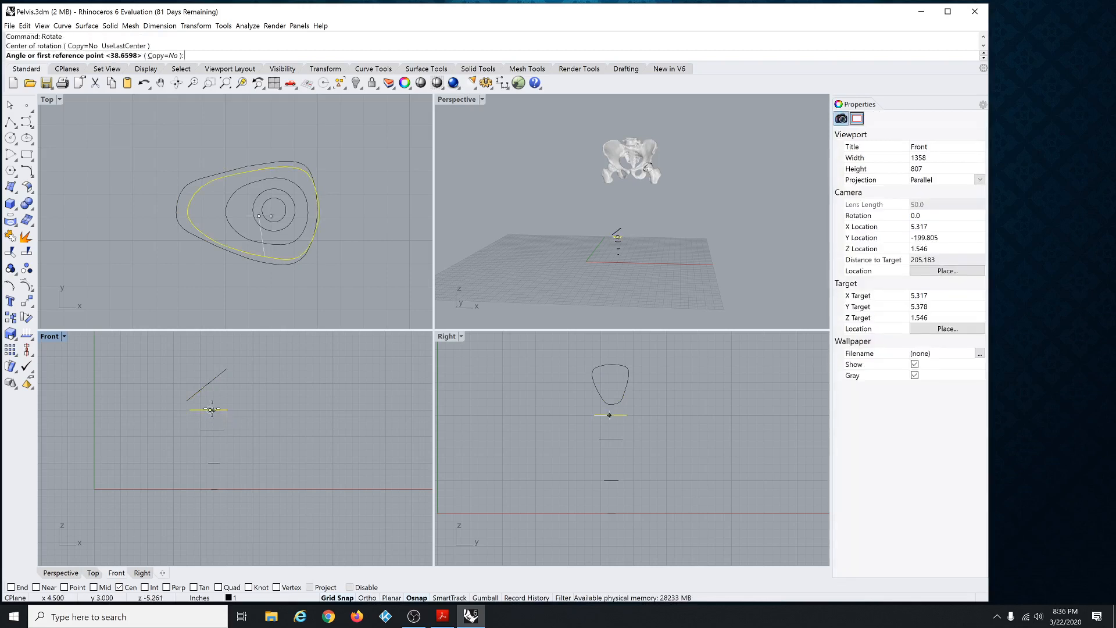
{"action": "left_click", "coordinate": [267, 404]}
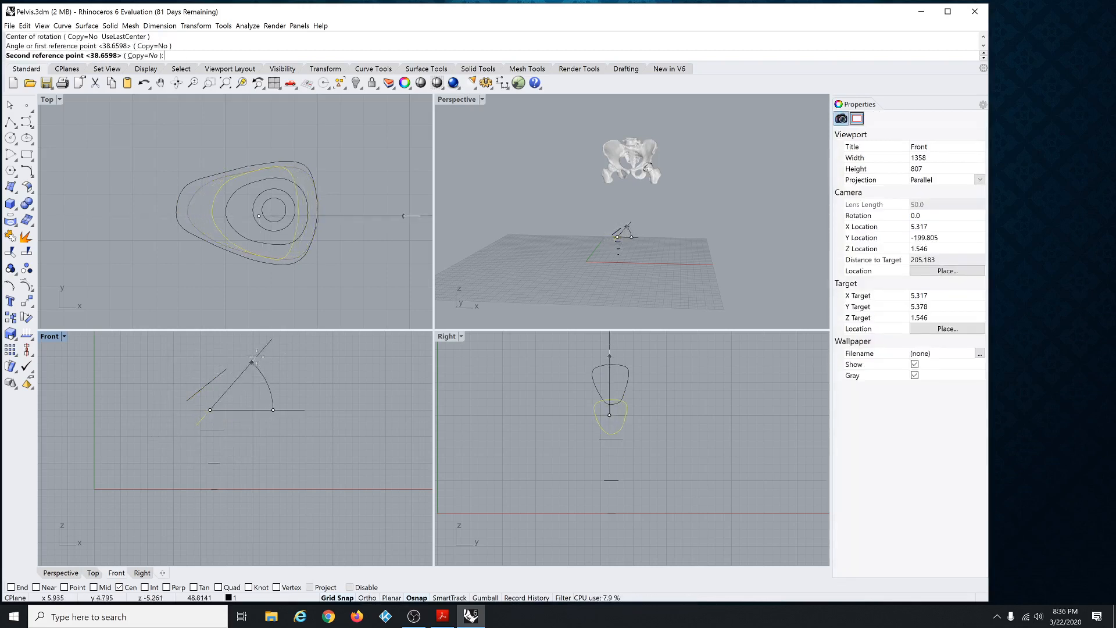
{"action": "left_click", "coordinate": [258, 376]}
Rotate the second profile back clockwise by about 12 degrees around its center, nearly parallel to the topmost profile.
{"action": "key", "text": "Return"}
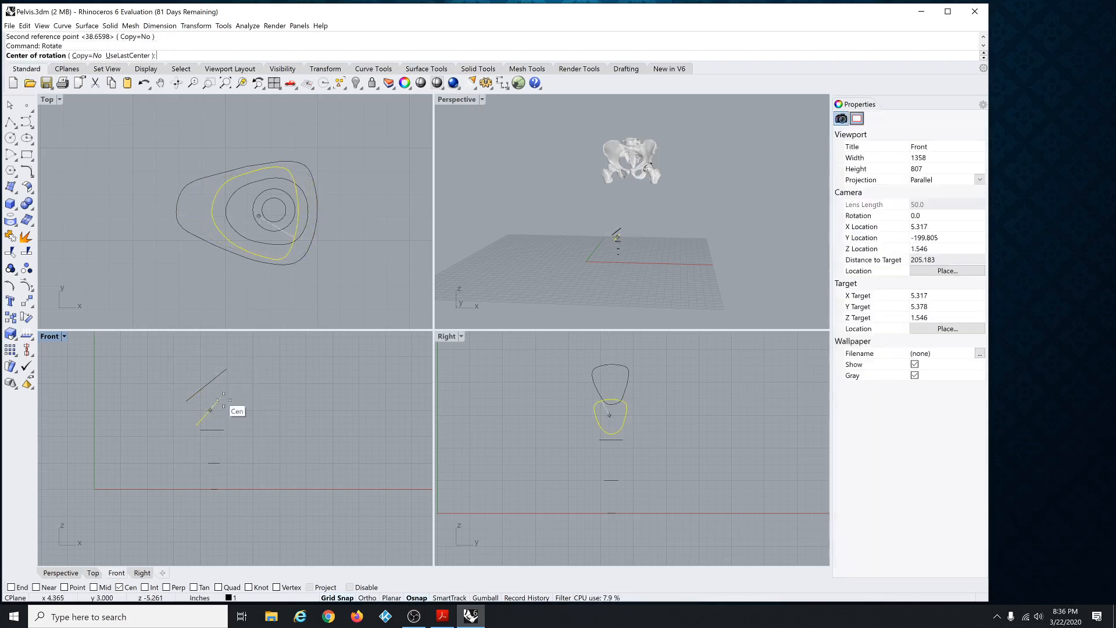
{"action": "left_click", "coordinate": [210, 410]}
{"action": "left_click", "coordinate": [299, 396]}
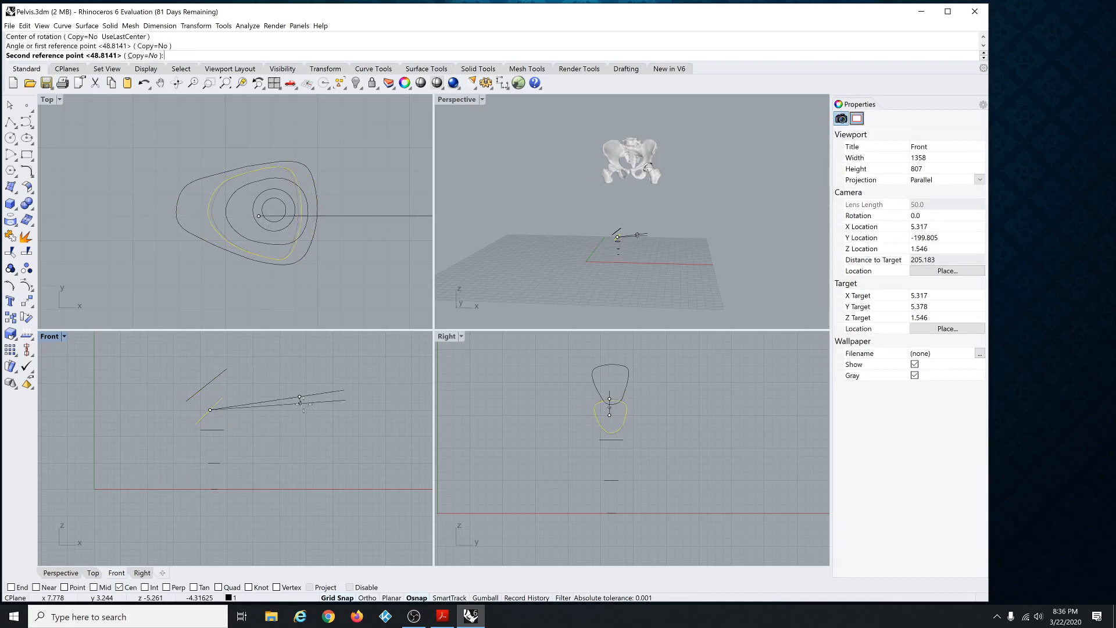
{"action": "left_click", "coordinate": [300, 415]}
Rotate the third profile from the top about 35 degrees counterclockwise around its center in the Front view.
{"action": "left_click", "coordinate": [209, 429]}
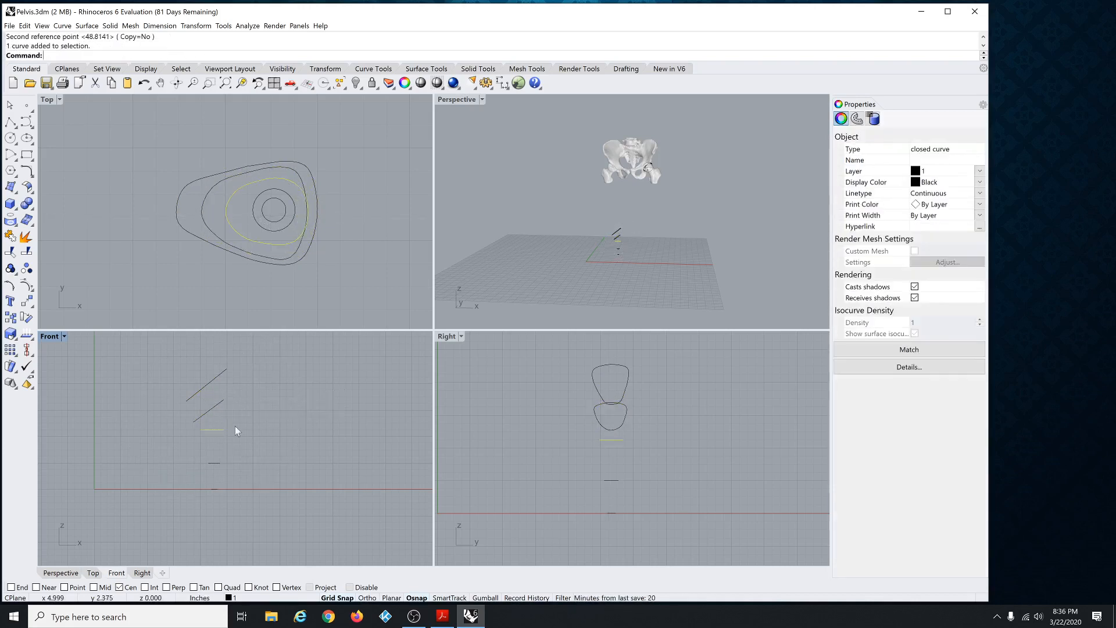
{"action": "key", "text": "Return"}
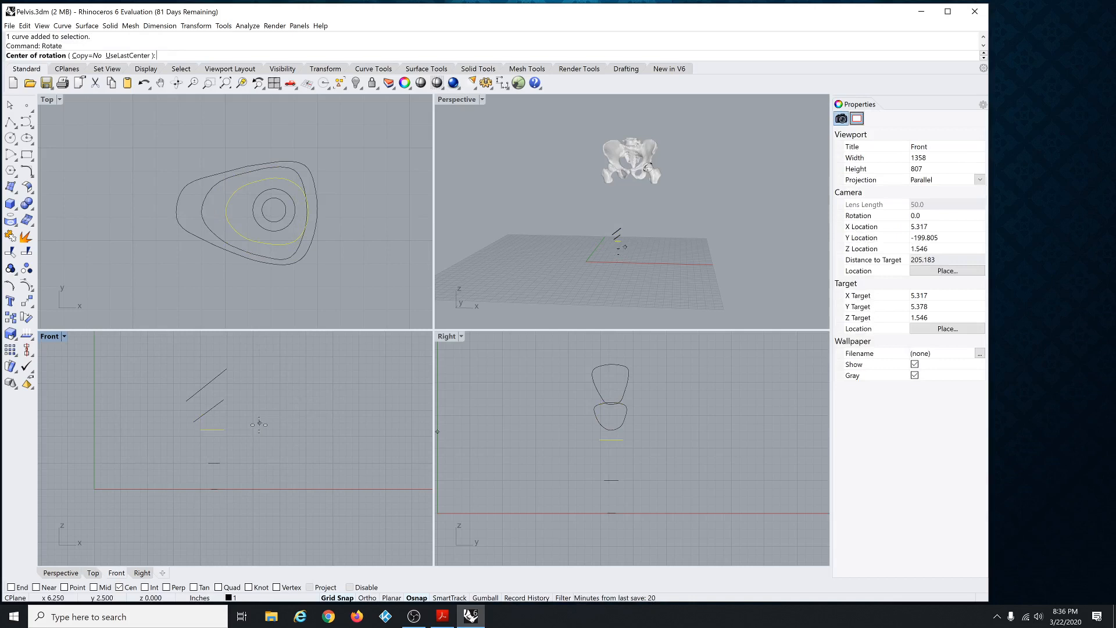
{"action": "left_click", "coordinate": [213, 429]}
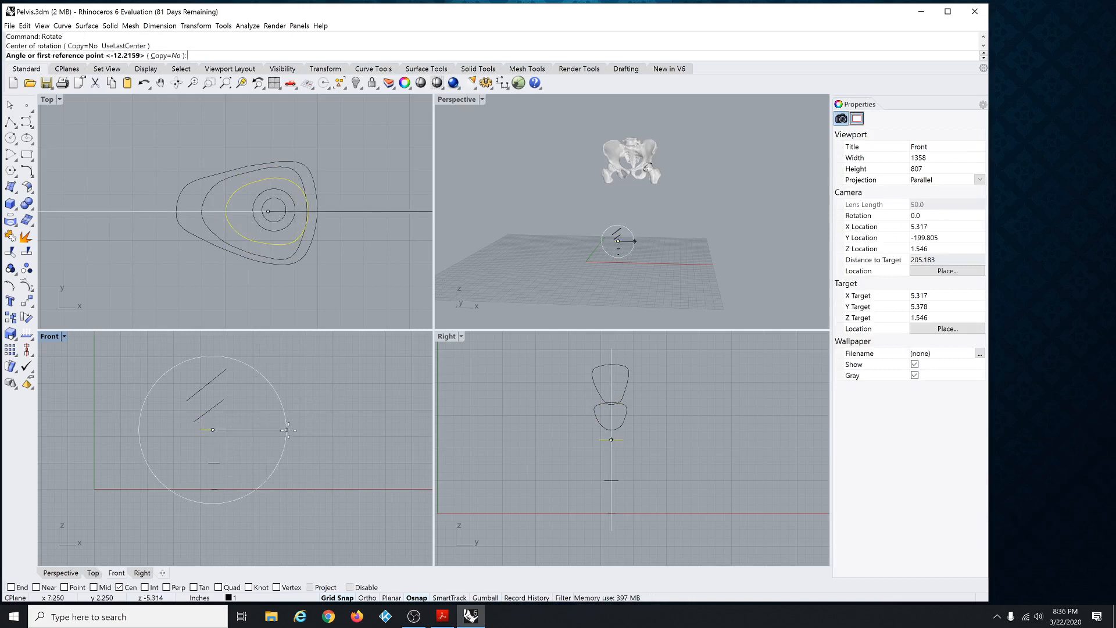
{"action": "left_click", "coordinate": [287, 429]}
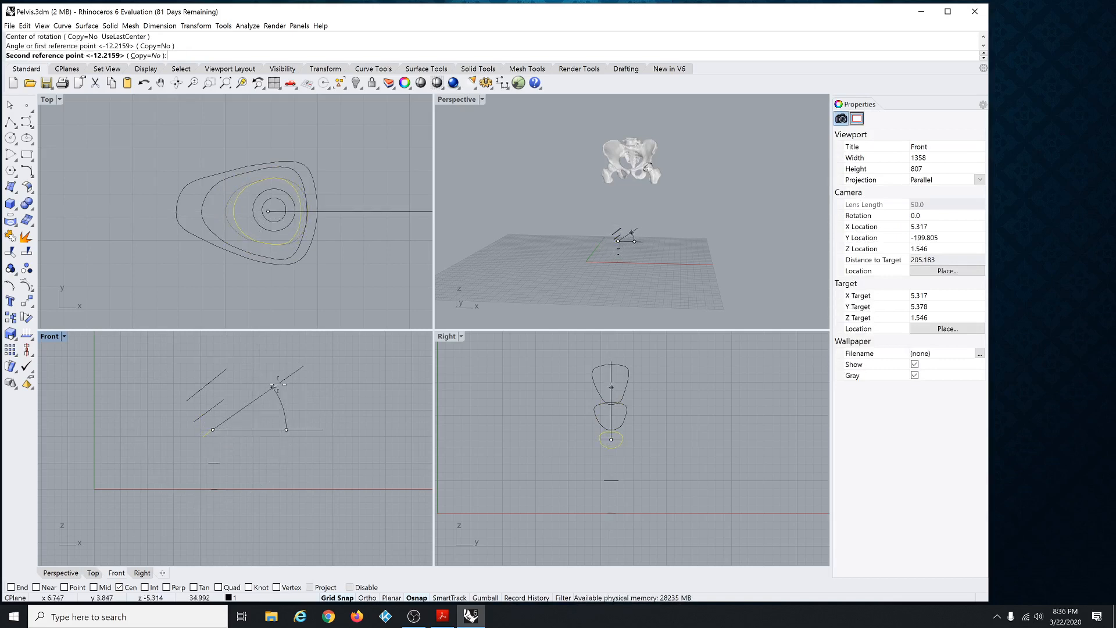
{"action": "left_click", "coordinate": [278, 393]}
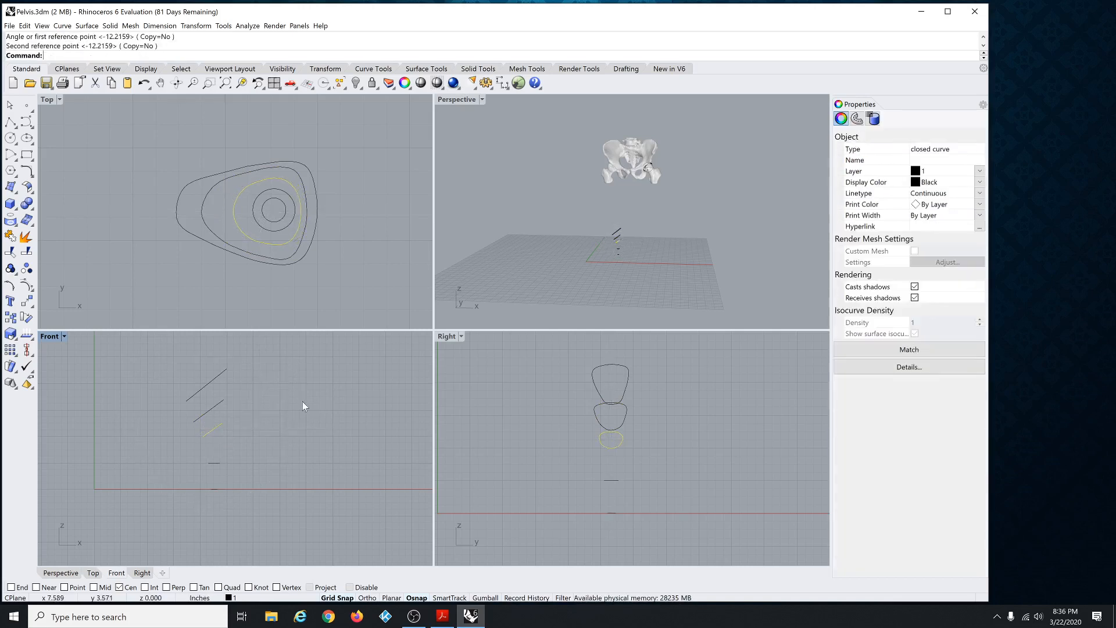
Turn off grid snap, nudge the second profile slightly up and right, and shift the topmost profile slightly right in the Front view.
{"action": "left_click", "coordinate": [218, 406]}
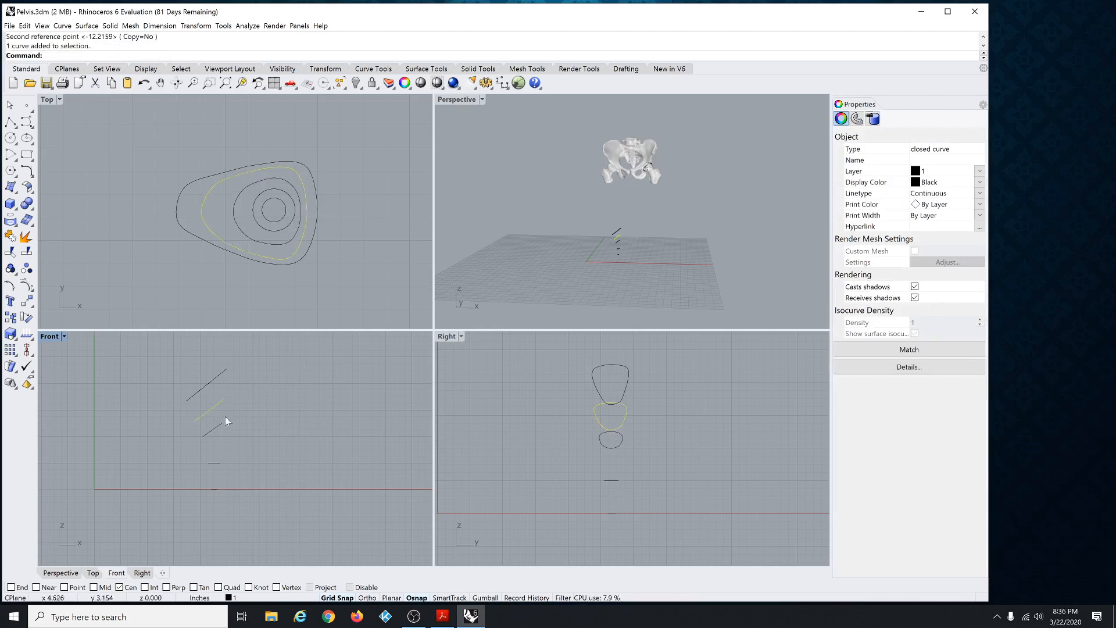
{"action": "left_click", "coordinate": [332, 598]}
{"action": "left_click_drag", "start_coordinate": [214, 407], "coordinate": [213, 380]}
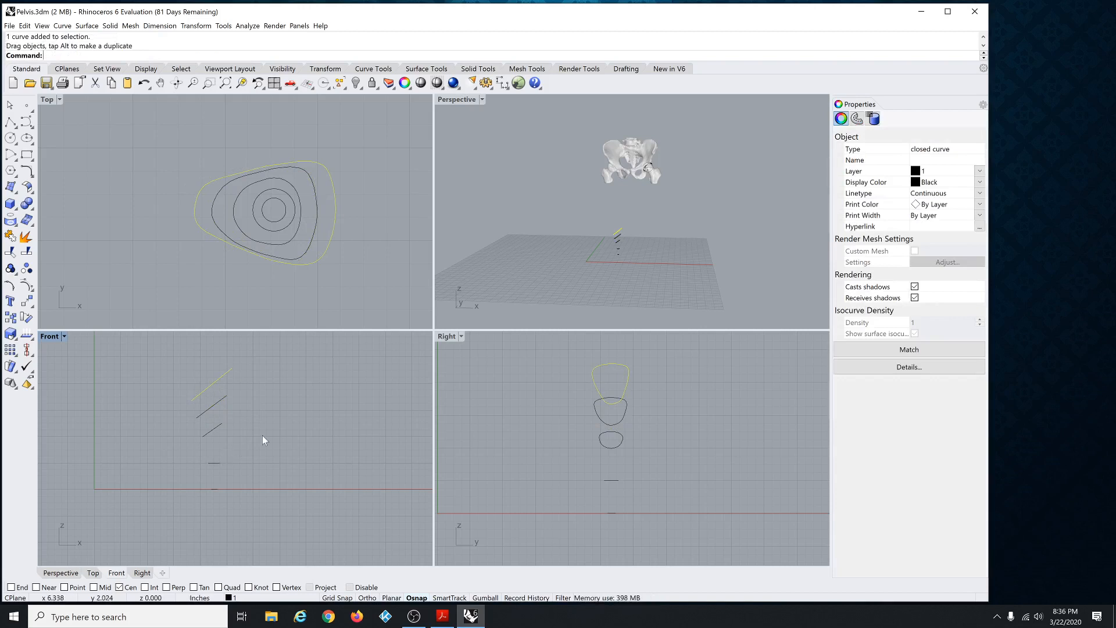
Select all five femur profiles and compare their arrangement with the assignment's figure for item 11.
{"action": "left_click", "coordinate": [325, 425]}
{"action": "left_click_drag", "start_coordinate": [161, 346], "coordinate": [280, 535]}
{"action": "scroll", "coordinate": [692, 378], "scroll_direction": "up", "scroll_amount": 1}
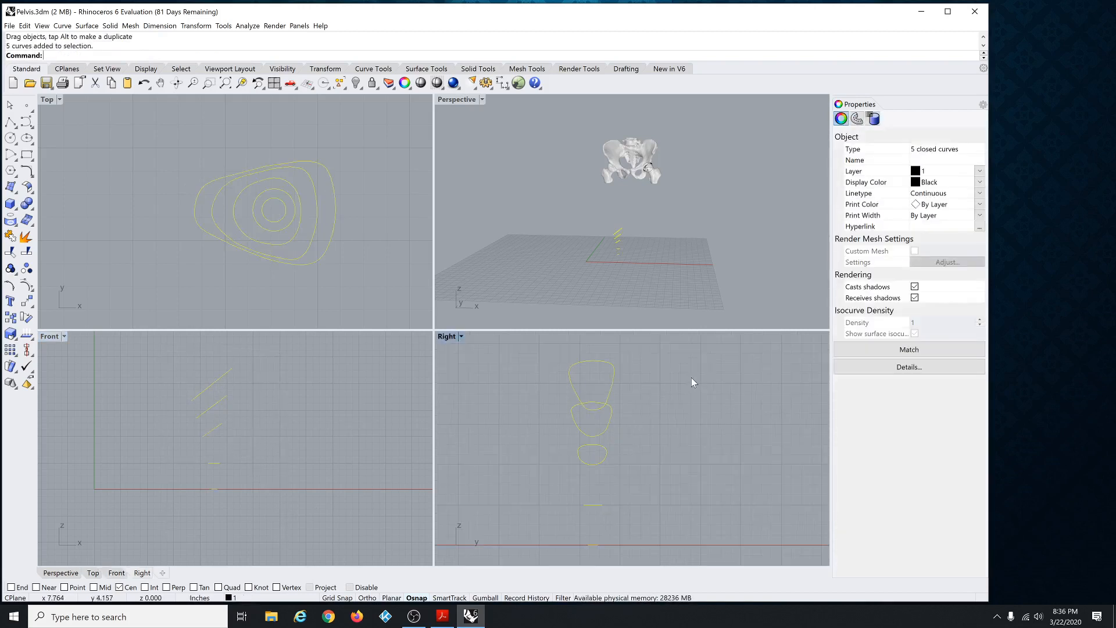
{"action": "scroll", "coordinate": [396, 169], "scroll_direction": "up", "scroll_amount": 1}
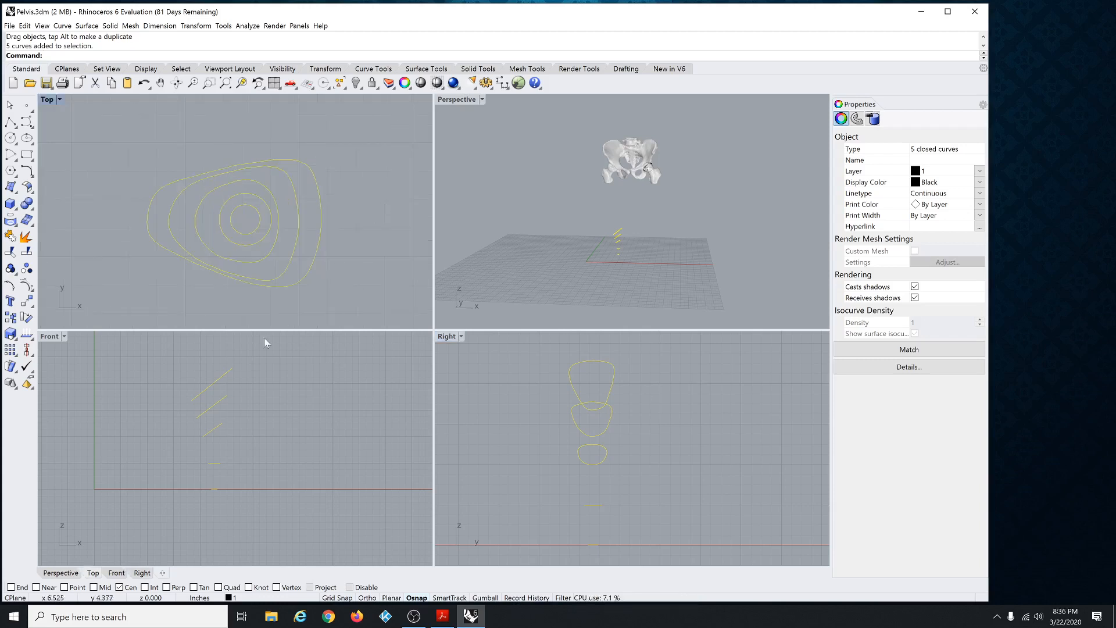
{"action": "scroll", "coordinate": [201, 357], "scroll_direction": "up", "scroll_amount": 1}
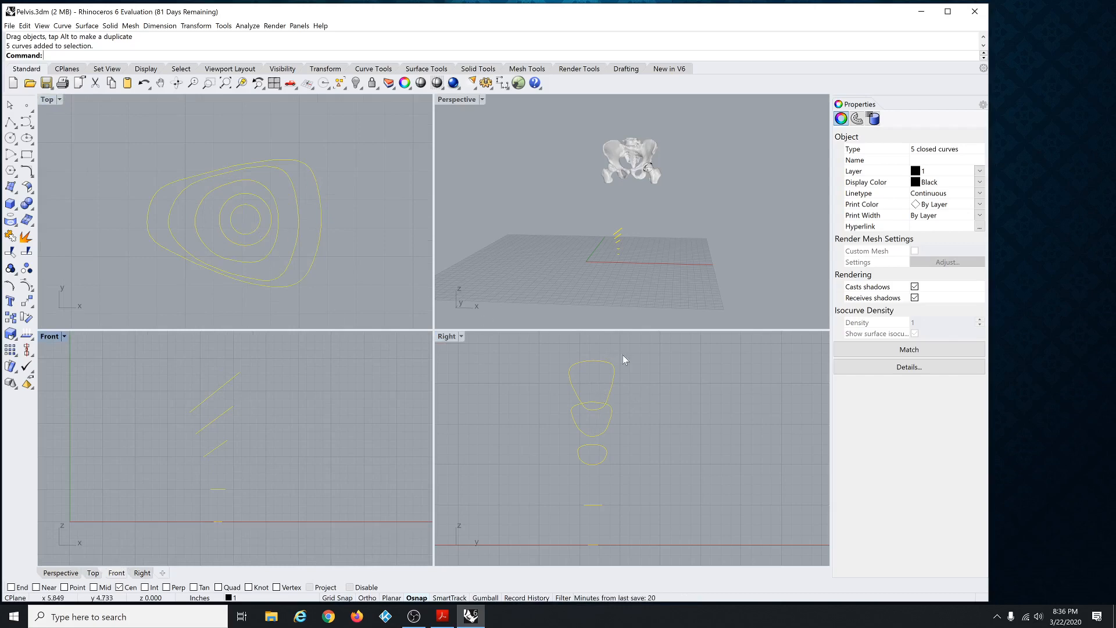
{"action": "left_click", "coordinate": [443, 616]}
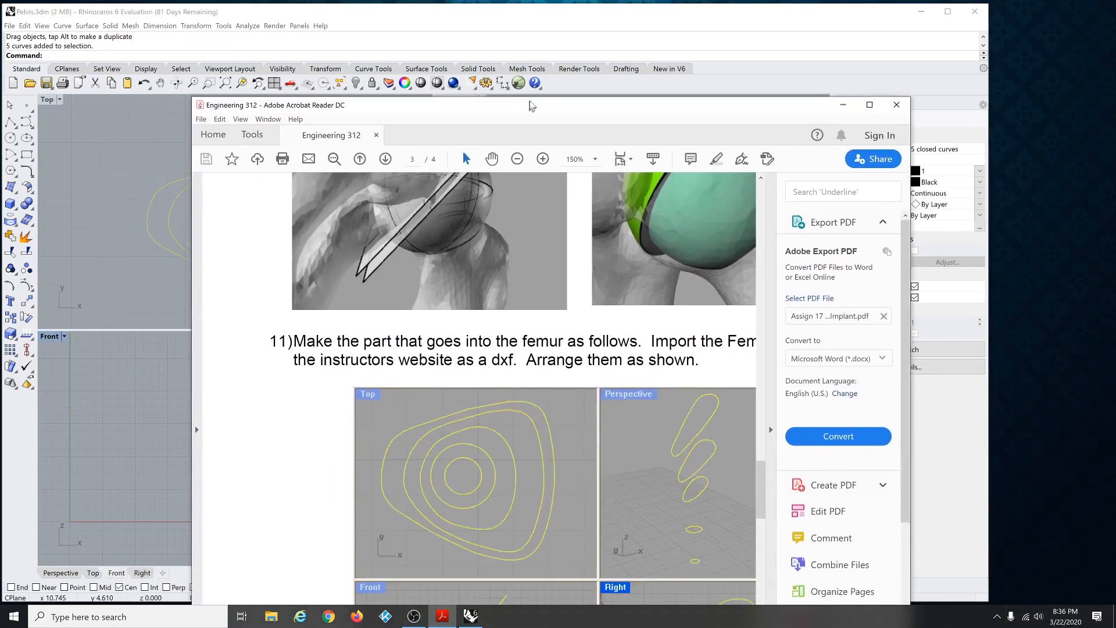
{"action": "left_click_drag", "start_coordinate": [528, 73], "coordinate": [1115, 314]}
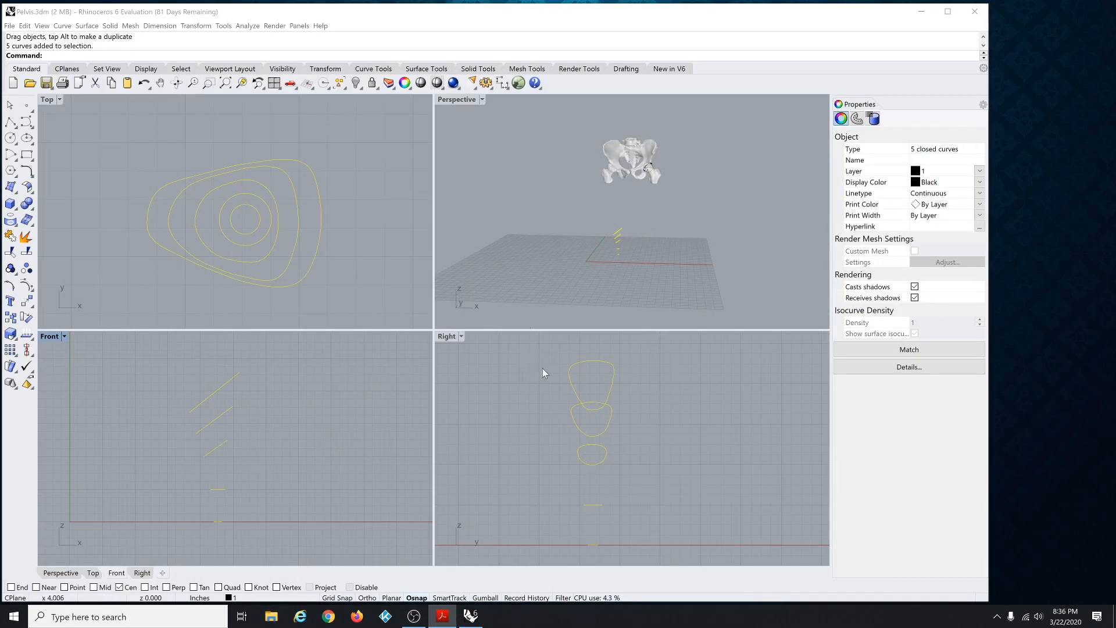
Start a loft through the five profiles, disable object snaps, and line up the two circular profiles' seam points with the upper seams.
{"action": "left_click", "coordinate": [93, 26]}
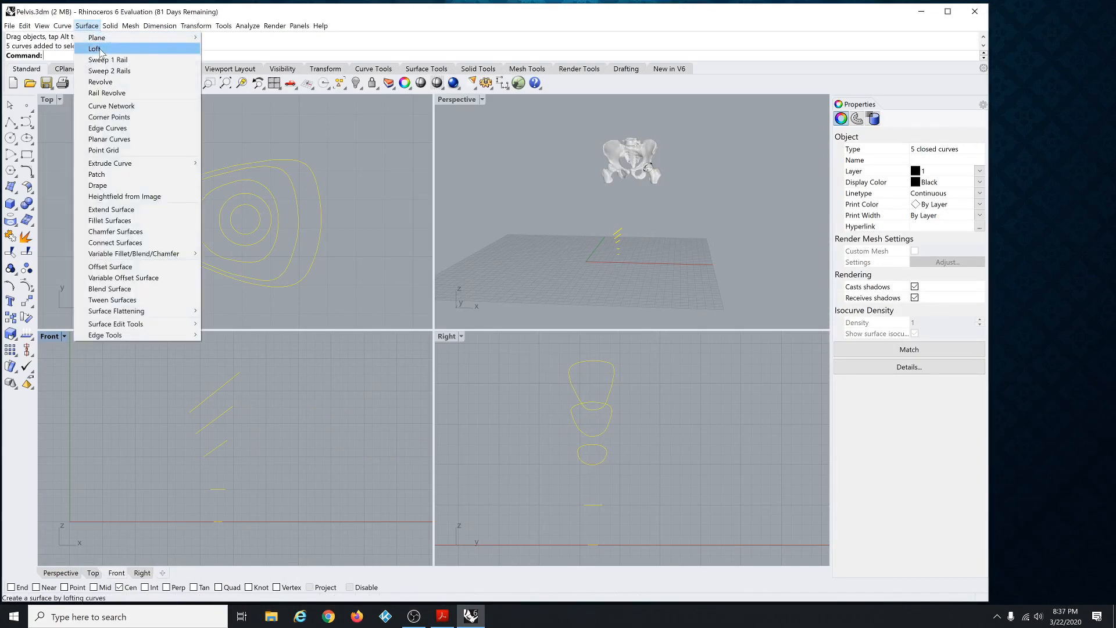
{"action": "left_click", "coordinate": [98, 48]}
{"action": "scroll", "coordinate": [630, 236], "scroll_direction": "up", "scroll_amount": 15}
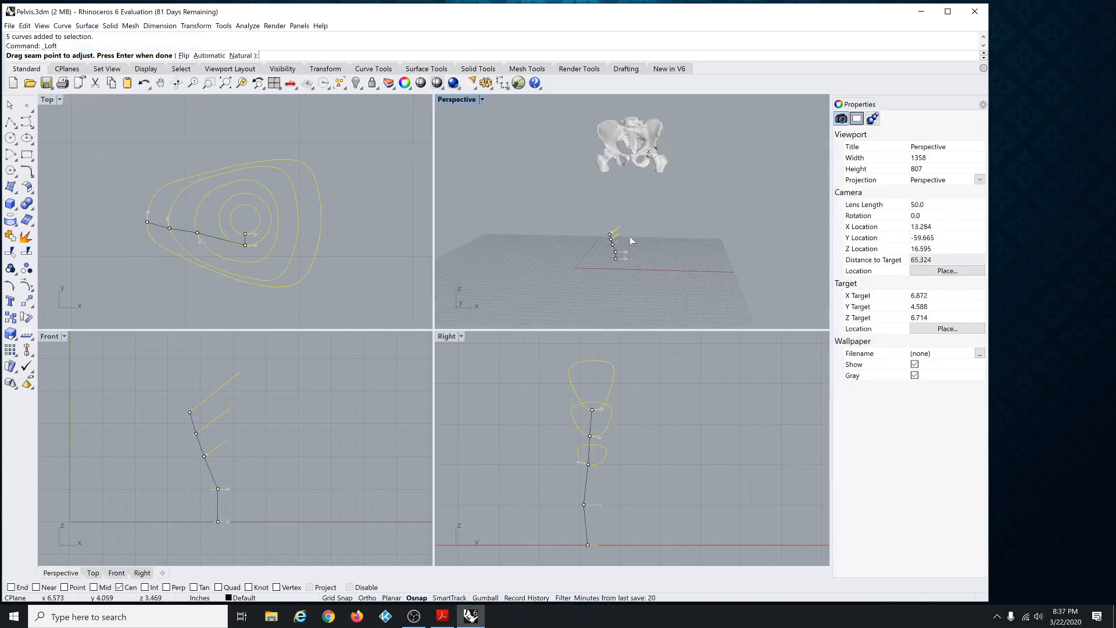
{"action": "right_click_drag", "start_coordinate": [587, 284], "coordinate": [664, 285]}
{"action": "scroll", "coordinate": [664, 286], "scroll_direction": "down", "scroll_amount": 5}
{"action": "scroll", "coordinate": [664, 283], "scroll_direction": "down", "scroll_amount": 4}
{"action": "scroll", "coordinate": [608, 318], "scroll_direction": "up", "scroll_amount": 12}
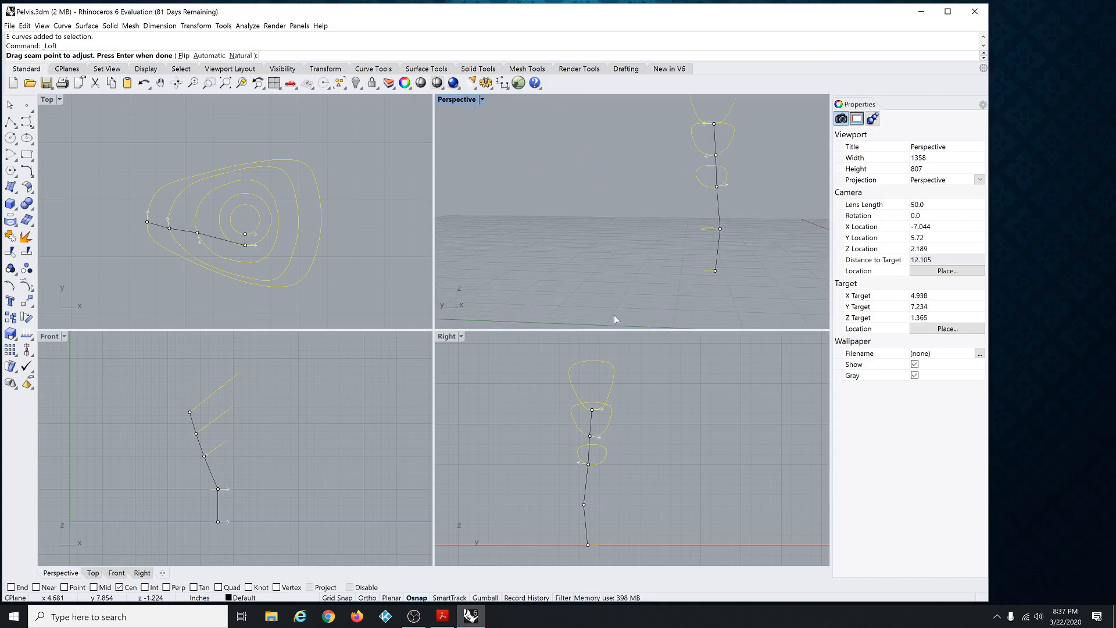
{"action": "right_click_drag", "start_coordinate": [614, 318], "coordinate": [616, 319]}
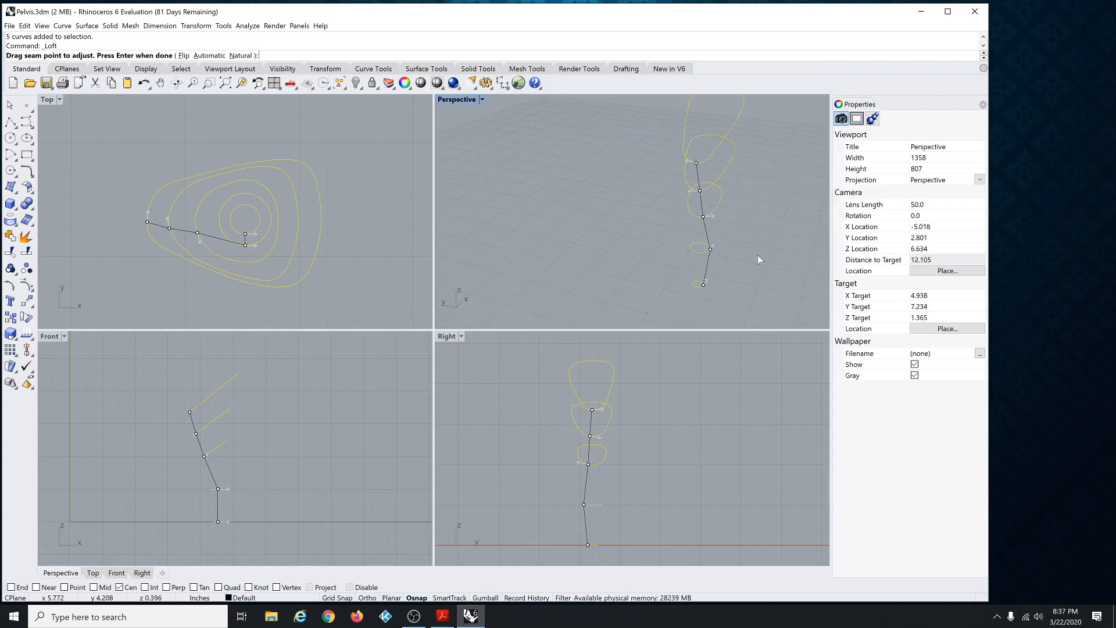
{"action": "scroll", "coordinate": [758, 257], "scroll_direction": "up", "scroll_amount": 3}
{"action": "scroll", "coordinate": [718, 244], "scroll_direction": "down", "scroll_amount": 2}
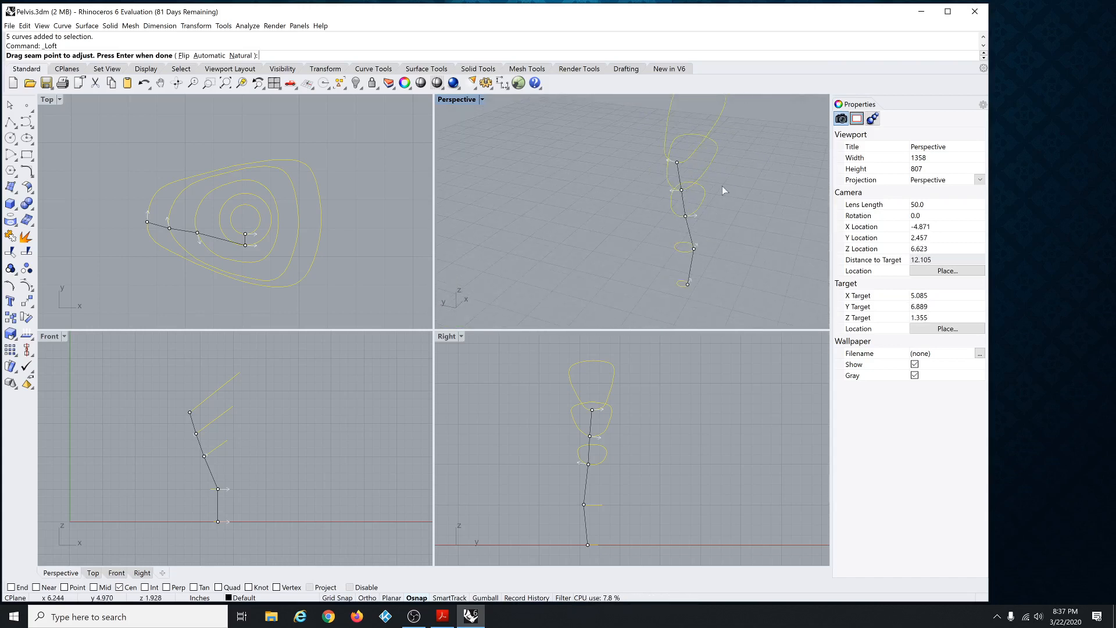
{"action": "scroll", "coordinate": [721, 192], "scroll_direction": "down", "scroll_amount": 2}
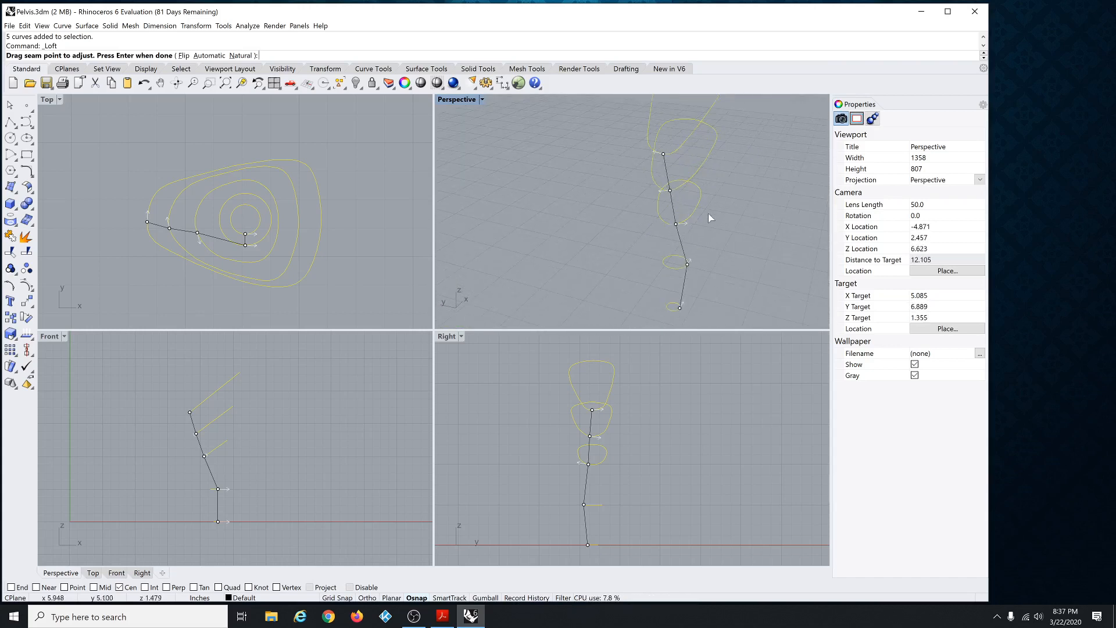
{"action": "left_click", "coordinate": [688, 265]}
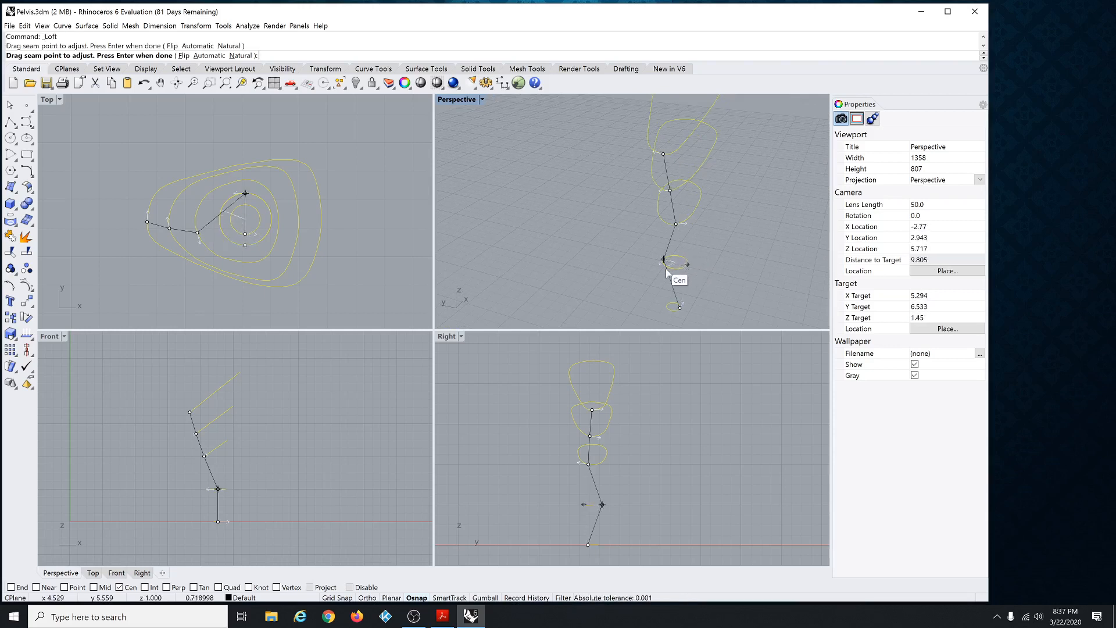
{"action": "left_click", "coordinate": [417, 597]}
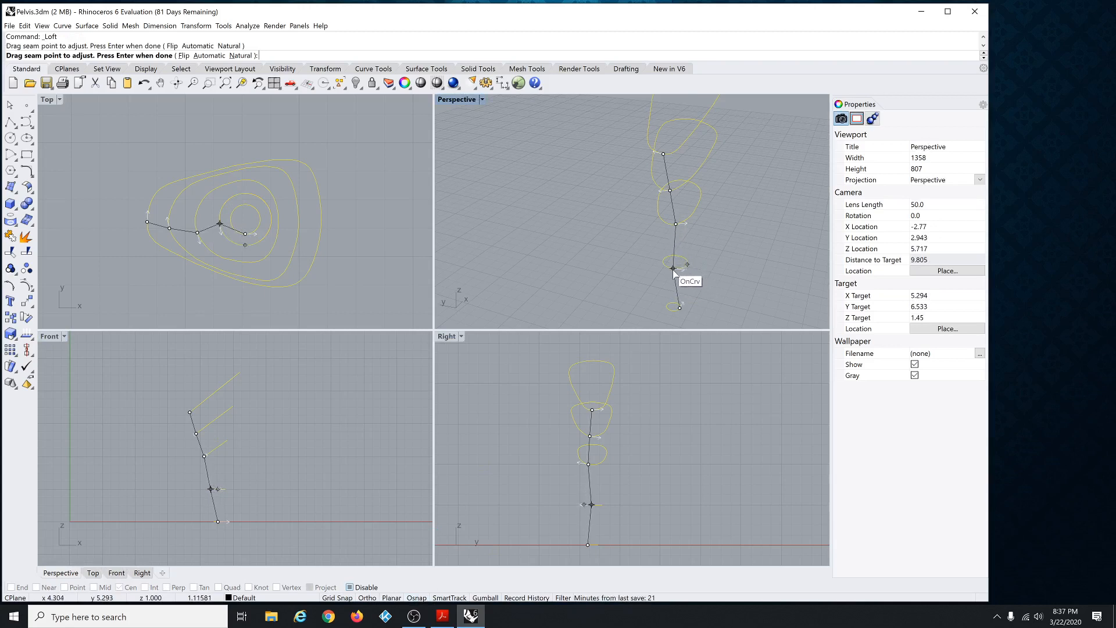
{"action": "left_click", "coordinate": [673, 269]}
{"action": "left_click", "coordinate": [681, 307]}
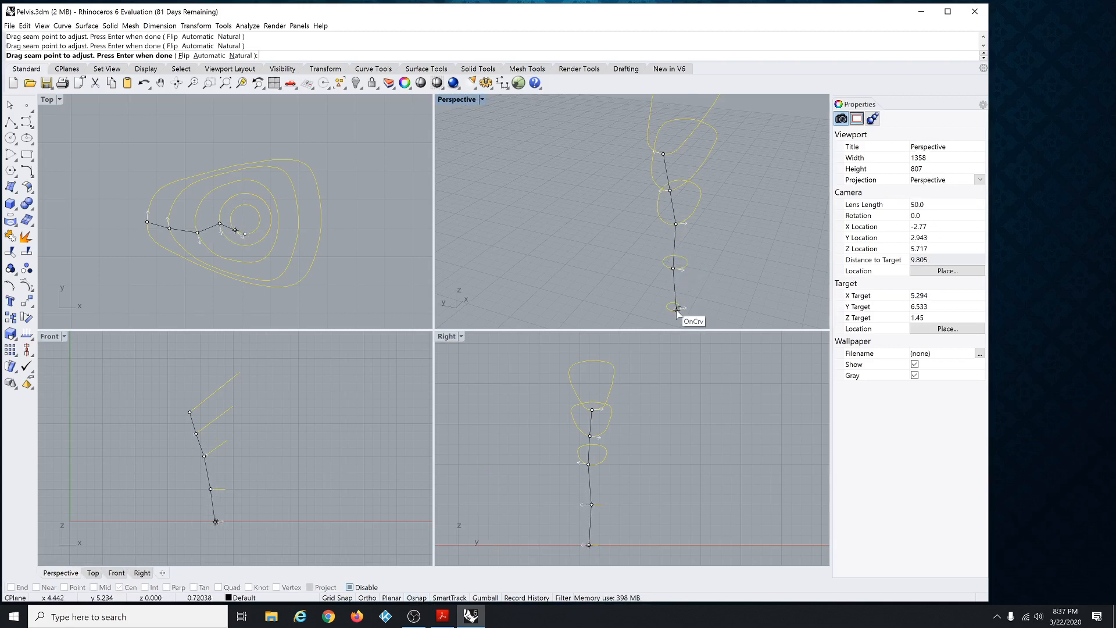
{"action": "left_click", "coordinate": [673, 311]}
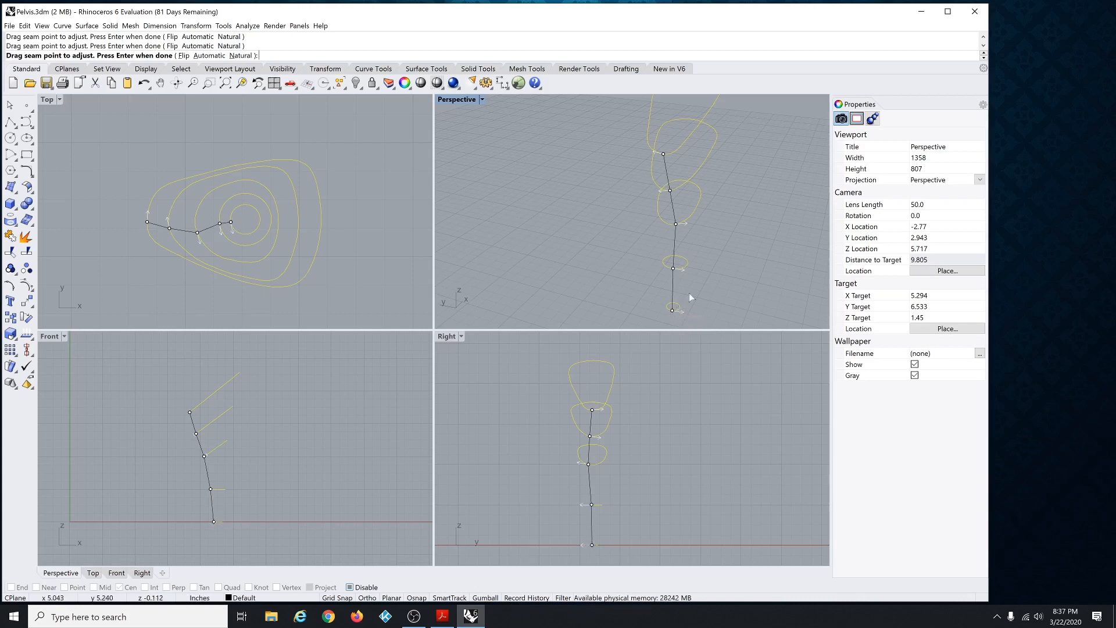
Align the seam points of the third and second profiles from the top, and flip the lower three seam directions to match.
{"action": "left_click", "coordinate": [676, 224]}
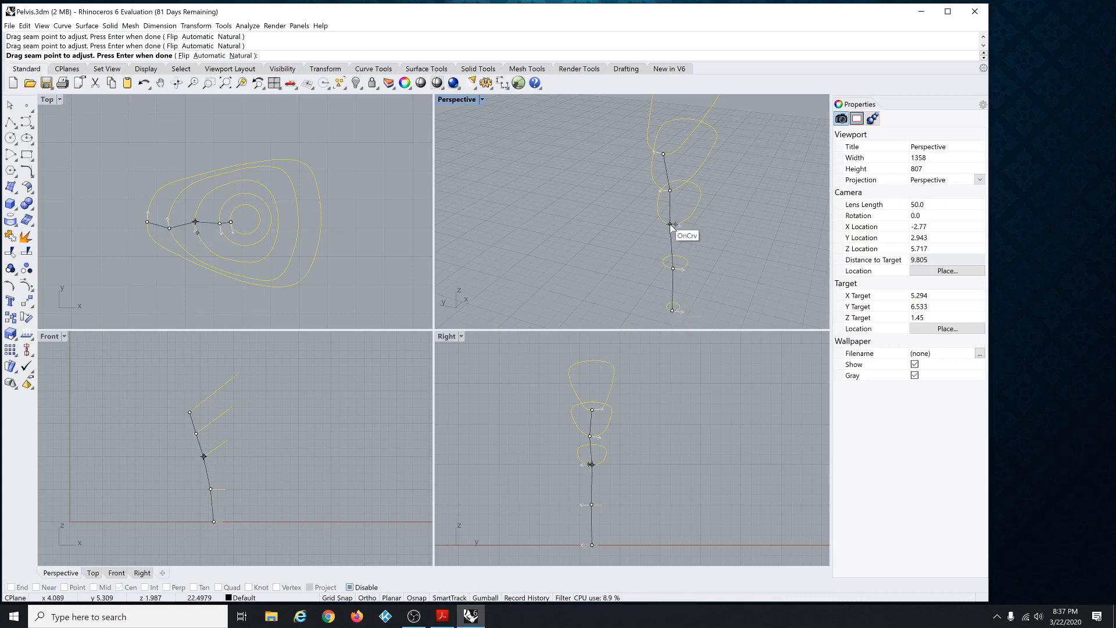
{"action": "left_click", "coordinate": [672, 224]}
{"action": "left_click", "coordinate": [670, 191]}
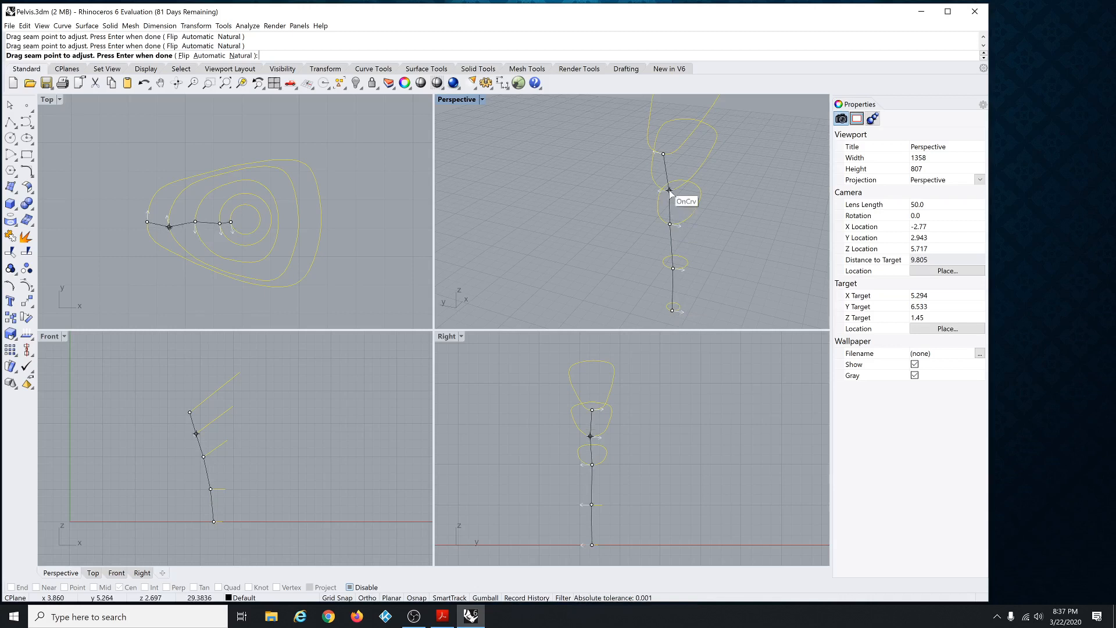
{"action": "left_click", "coordinate": [667, 190]}
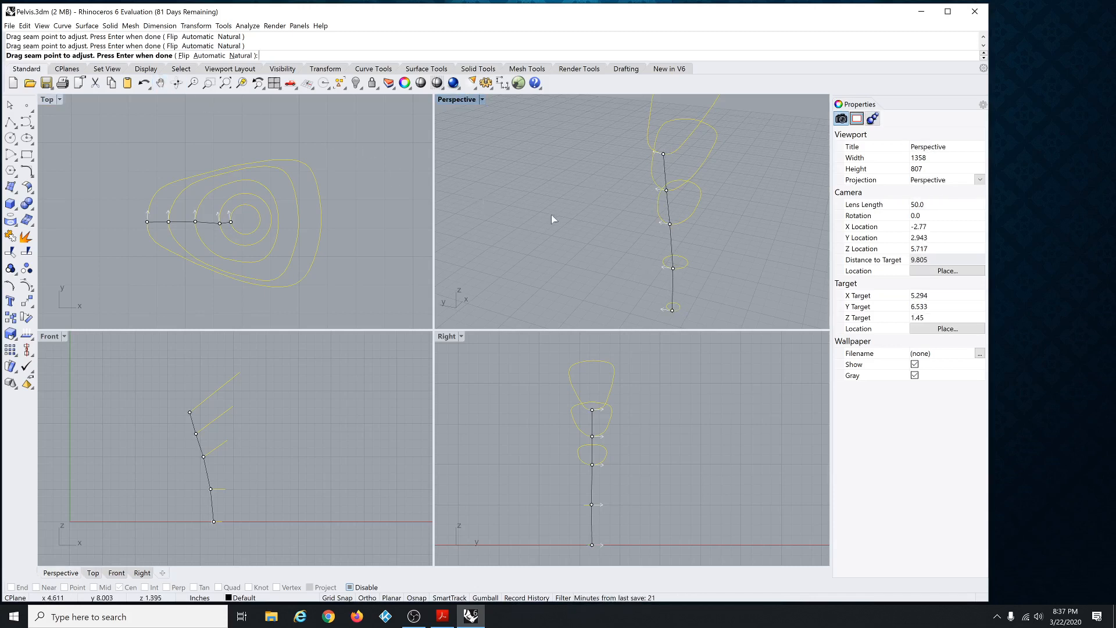
Create the loft with Normal style, rebuilding the cross-sections with 10 control points.
{"action": "key", "text": "Return"}
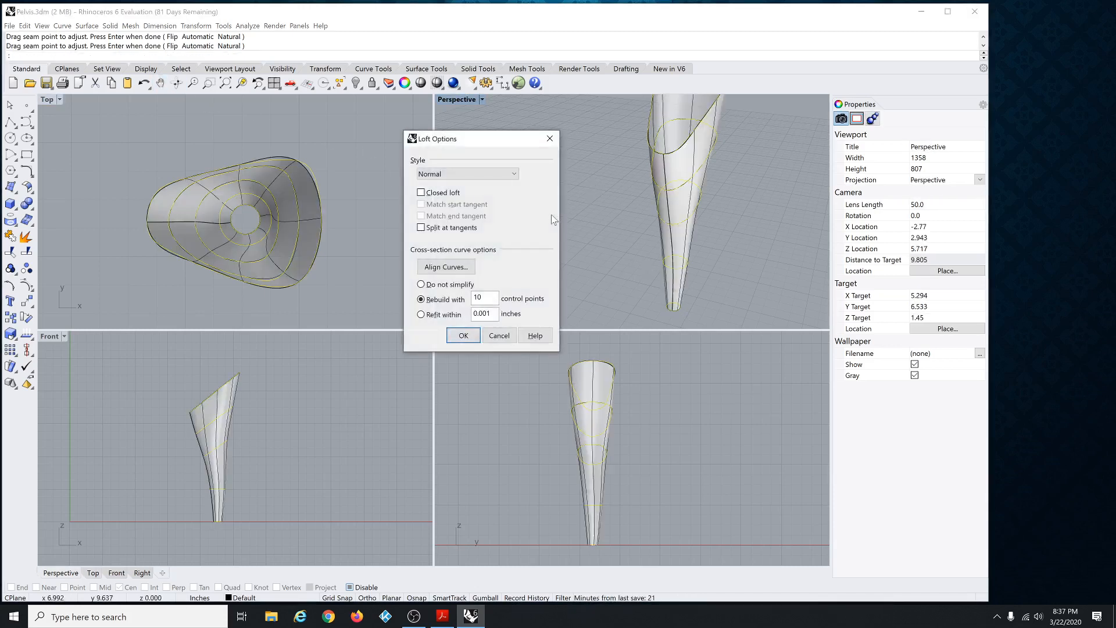
{"action": "right_click_drag", "start_coordinate": [609, 234], "coordinate": [654, 233]}
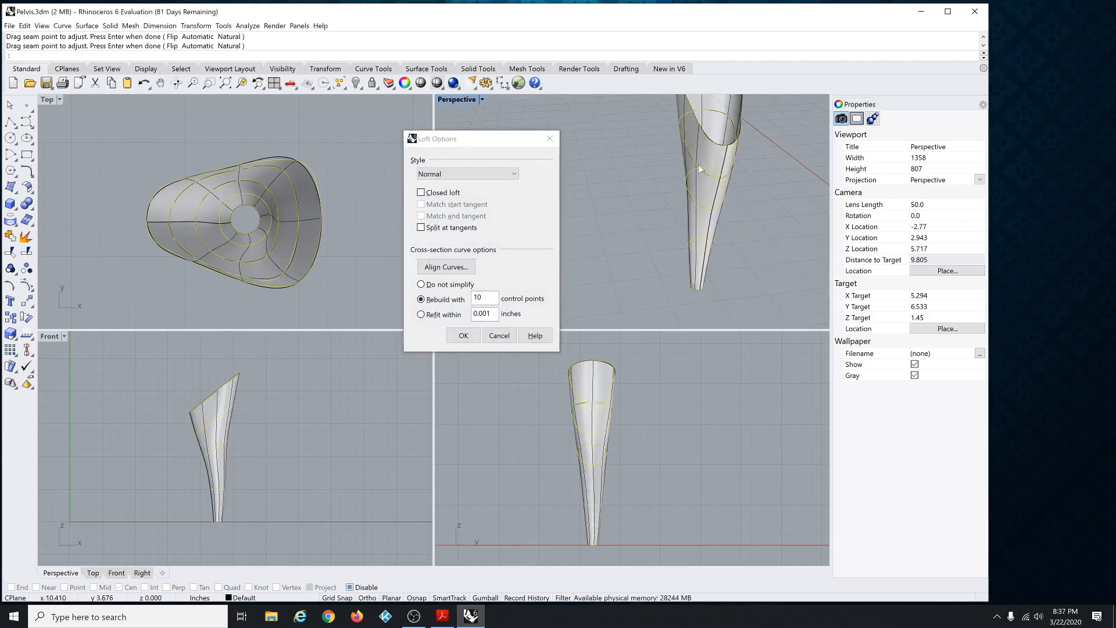
{"action": "right_click_drag", "start_coordinate": [762, 222], "coordinate": [736, 229]}
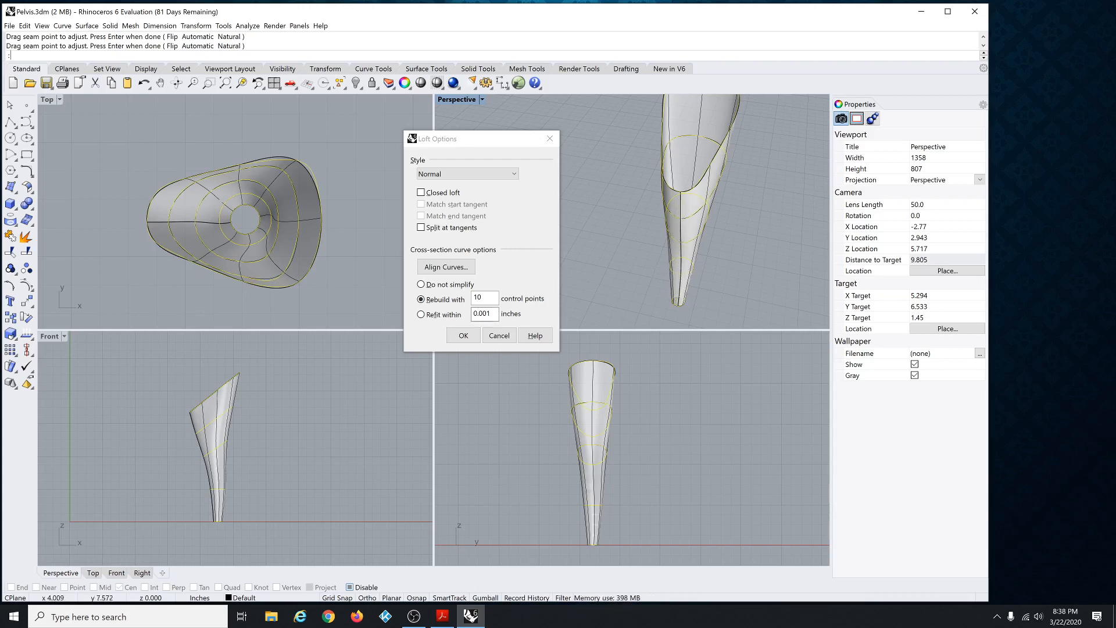
{"action": "left_click", "coordinate": [424, 303]}
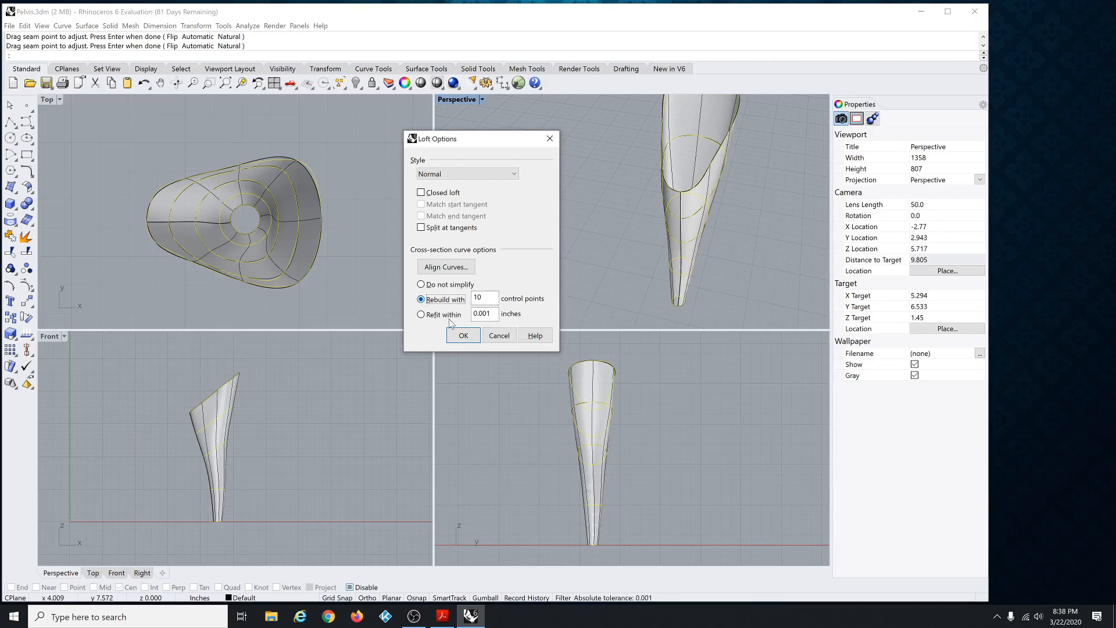
{"action": "left_click", "coordinate": [464, 336]}
Move the lofted stem surface off its profiles onto the pelvis's implant-side hip, at the higher X side, in the Top view.
{"action": "right_click_drag", "start_coordinate": [647, 245], "coordinate": [621, 172]}
{"action": "right_click_drag", "start_coordinate": [623, 268], "coordinate": [671, 295]}
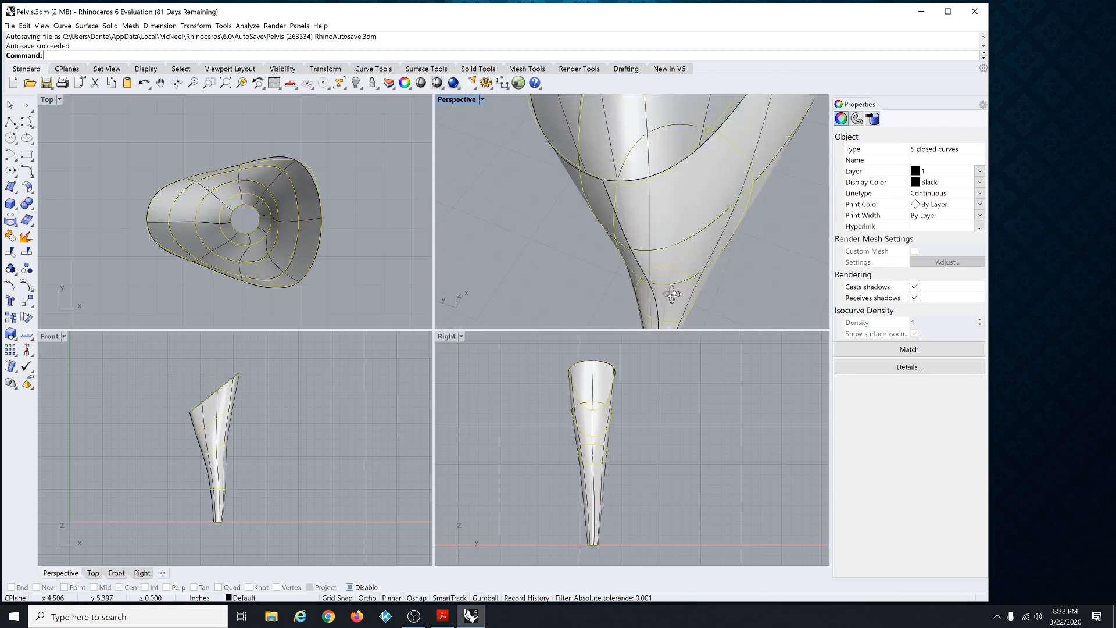
{"action": "scroll", "coordinate": [673, 302], "scroll_direction": "down", "scroll_amount": 15}
{"action": "scroll", "coordinate": [321, 251], "scroll_direction": "down", "scroll_amount": 10}
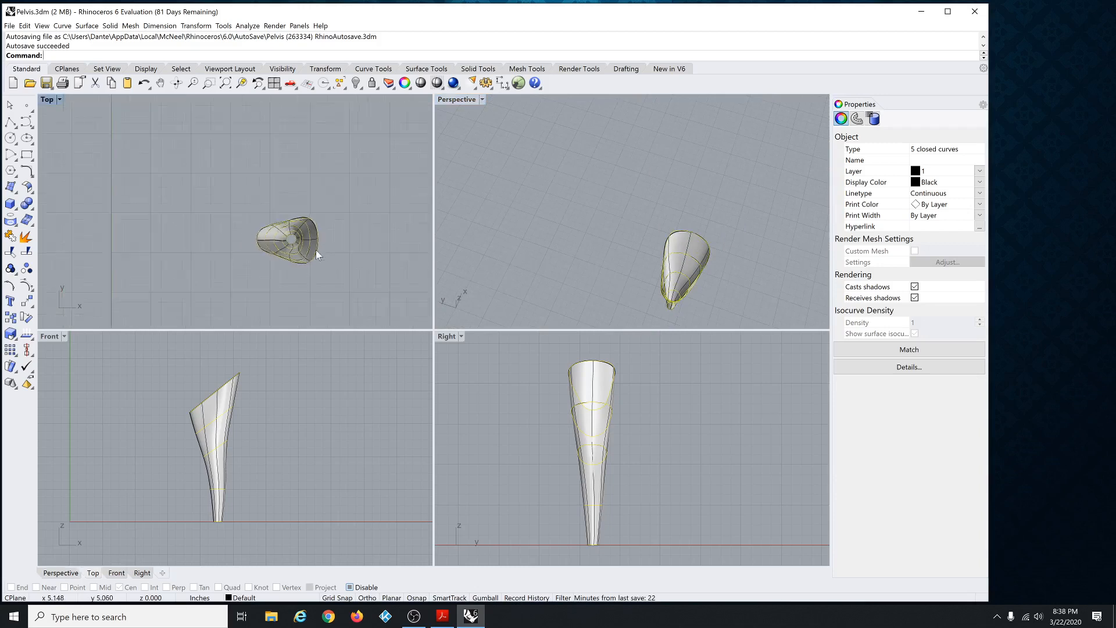
{"action": "left_click", "coordinate": [583, 272]}
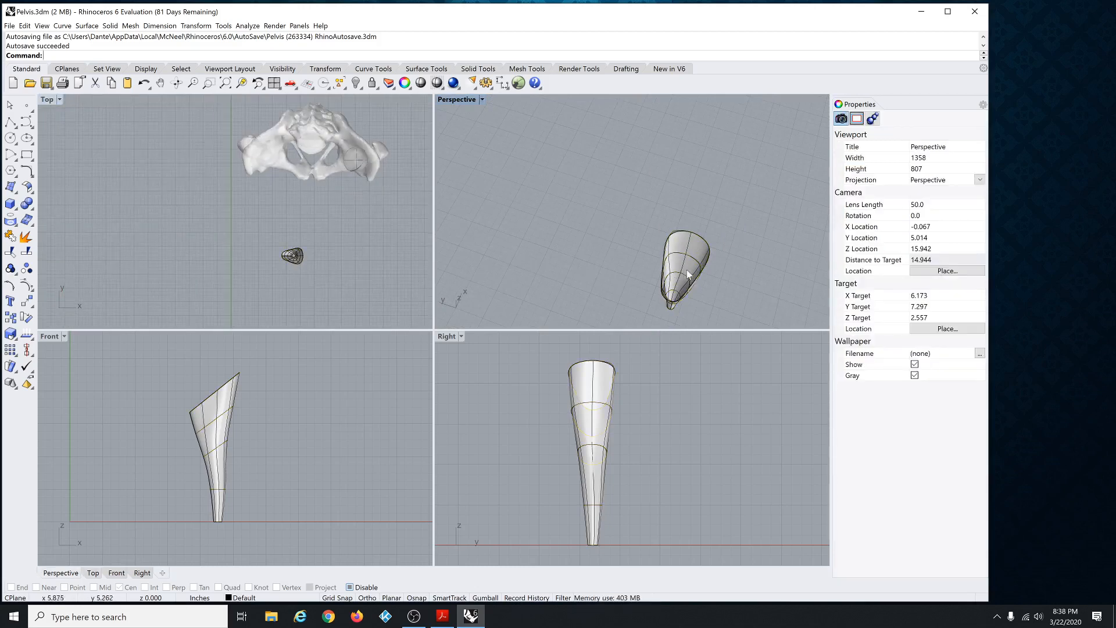
{"action": "left_click", "coordinate": [676, 265]}
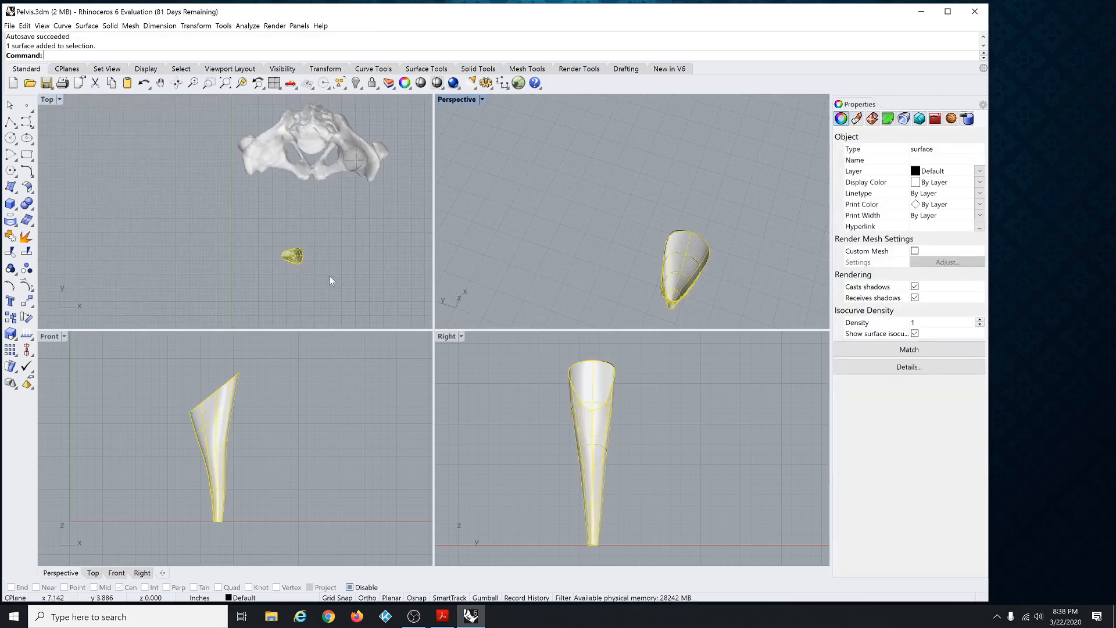
{"action": "scroll", "coordinate": [294, 259], "scroll_direction": "down", "scroll_amount": 2}
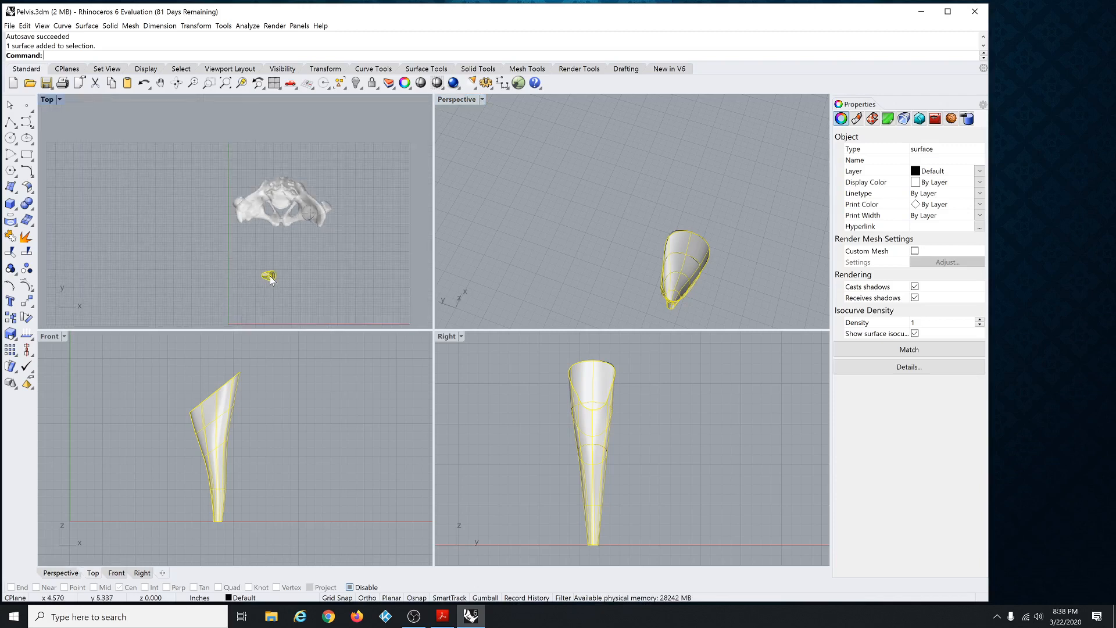
{"action": "left_click_drag", "start_coordinate": [271, 280], "coordinate": [325, 212]}
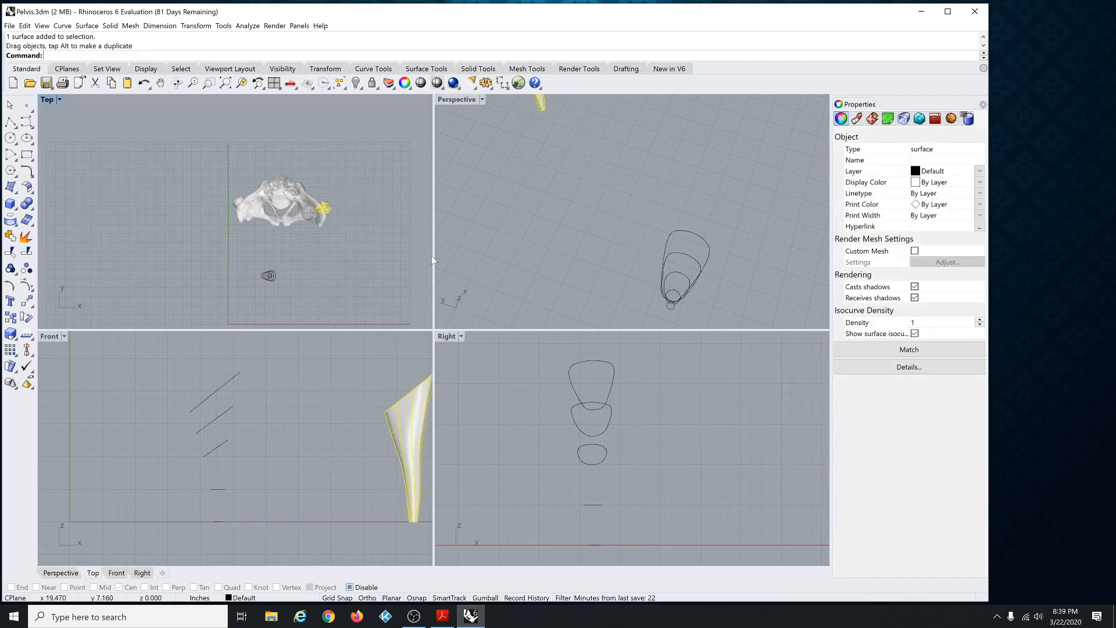
Select the pelvis with its joint parts and lower it along Z in the Front view until the hip reaches the stem's height.
{"action": "scroll", "coordinate": [571, 260], "scroll_direction": "down", "scroll_amount": 5}
{"action": "scroll", "coordinate": [249, 457], "scroll_direction": "down", "scroll_amount": 5}
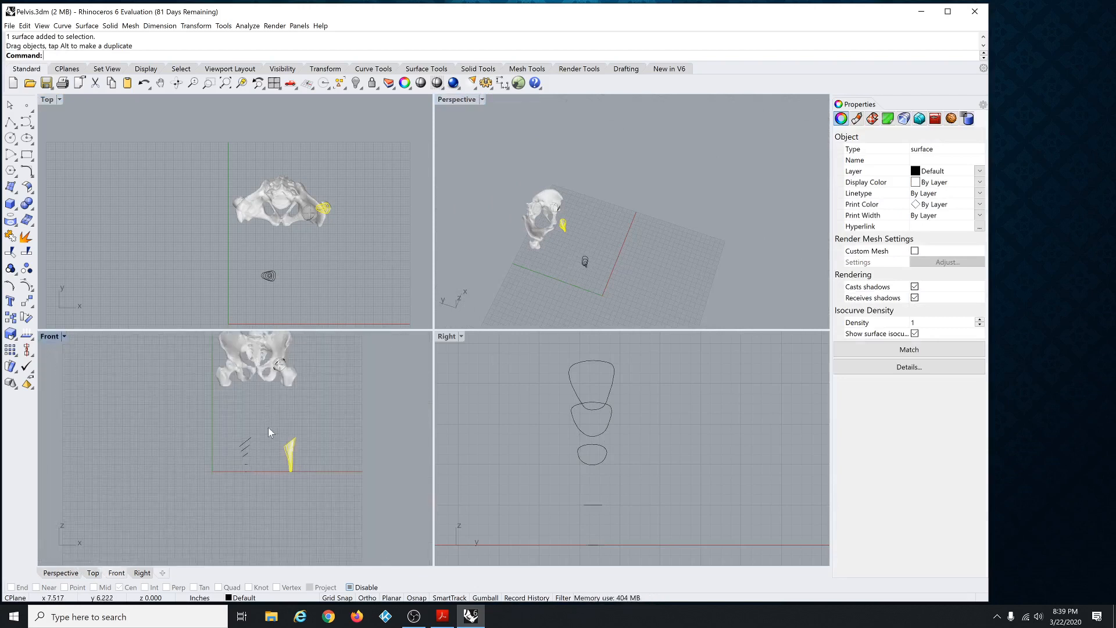
{"action": "scroll", "coordinate": [268, 428], "scroll_direction": "down", "scroll_amount": 1}
{"action": "left_click_drag", "start_coordinate": [214, 335], "coordinate": [318, 410]}
{"action": "left_click_drag", "start_coordinate": [278, 354], "coordinate": [278, 410]}
{"action": "scroll", "coordinate": [233, 226], "scroll_direction": "down", "scroll_amount": 1}
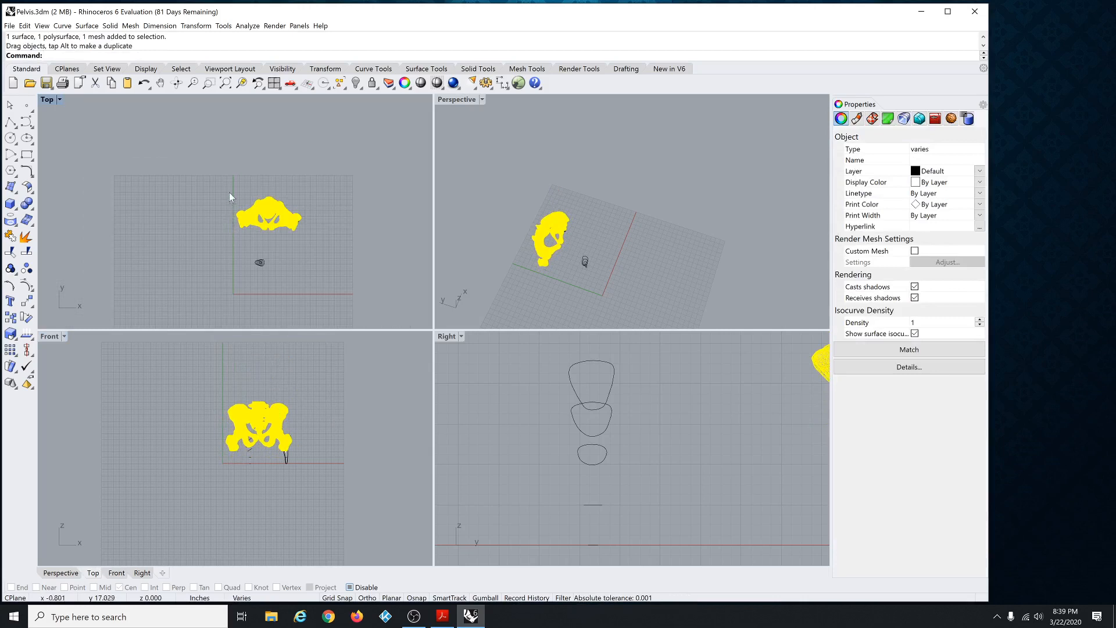
Move the pelvis and its joint parts toward the X axis in the Top view.
{"action": "scroll", "coordinate": [238, 200], "scroll_direction": "up", "scroll_amount": 1}
{"action": "scroll", "coordinate": [249, 170], "scroll_direction": "down", "scroll_amount": 1}
{"action": "scroll", "coordinate": [278, 222], "scroll_direction": "up", "scroll_amount": 2}
{"action": "scroll", "coordinate": [265, 183], "scroll_direction": "down", "scroll_amount": 1}
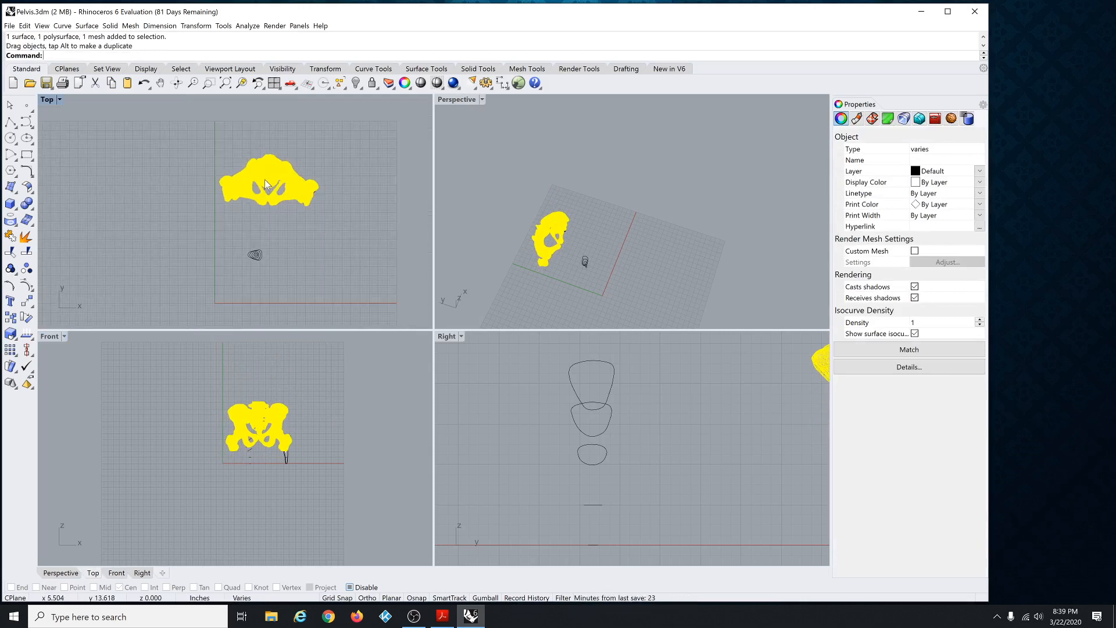
{"action": "scroll", "coordinate": [266, 184], "scroll_direction": "up", "scroll_amount": 1}
{"action": "left_click_drag", "start_coordinate": [271, 174], "coordinate": [268, 291]}
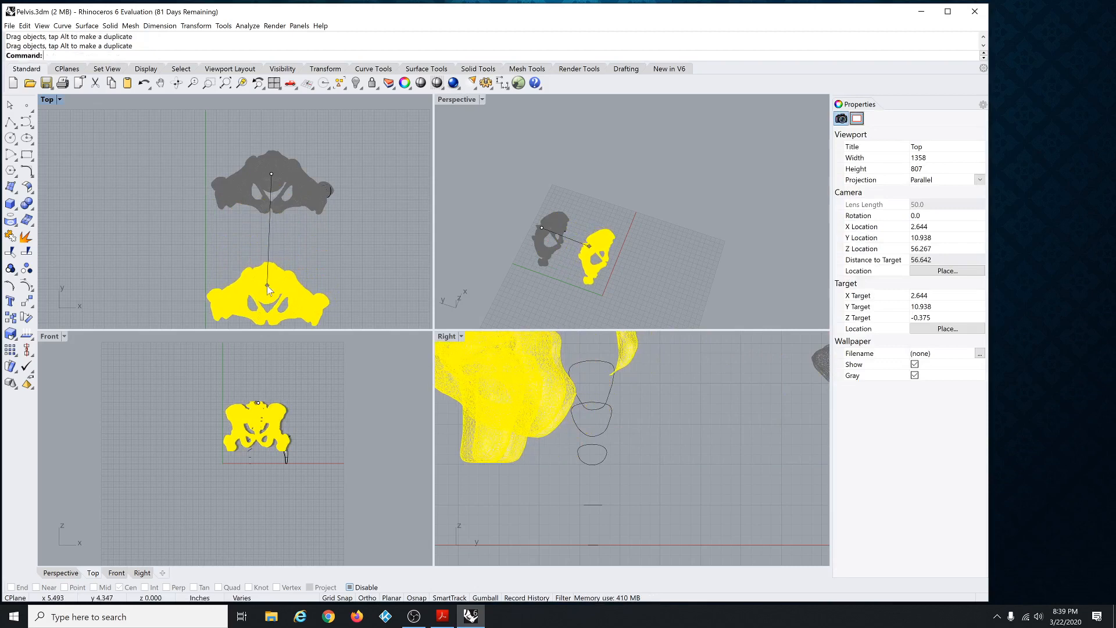
{"action": "scroll", "coordinate": [255, 177], "scroll_direction": "down", "scroll_amount": 1}
{"action": "scroll", "coordinate": [317, 169], "scroll_direction": "down", "scroll_amount": 1}
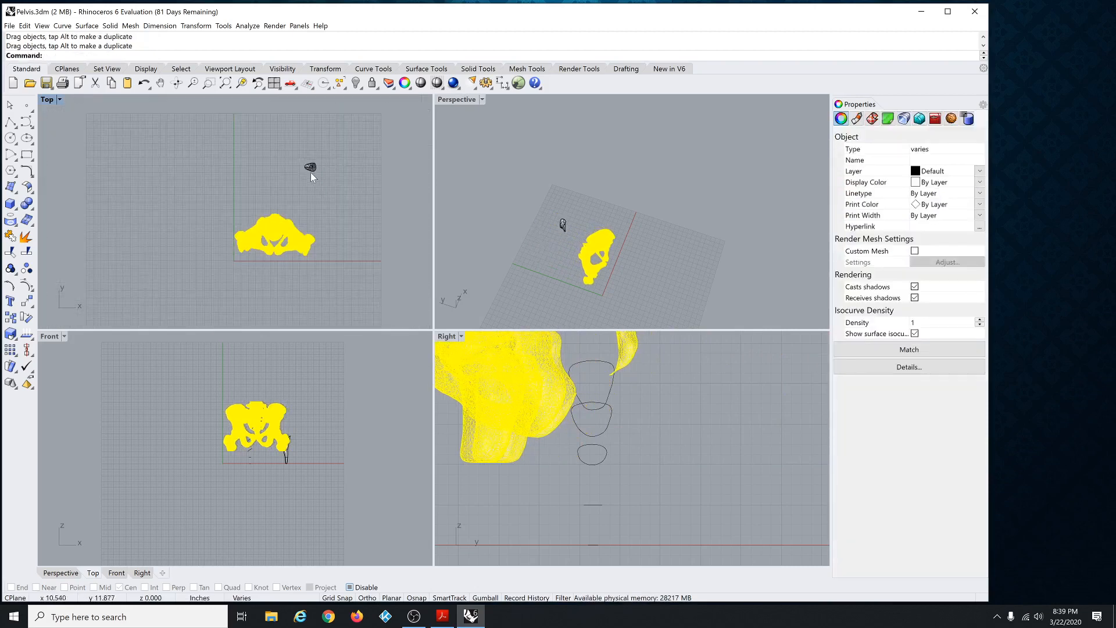
Move the lofted stem surface in the Top view onto the implant-side femur of the relocated pelvis.
{"action": "left_click", "coordinate": [310, 170]}
{"action": "left_click_drag", "start_coordinate": [312, 169], "coordinate": [311, 243]}
{"action": "scroll", "coordinate": [305, 250], "scroll_direction": "up", "scroll_amount": 5}
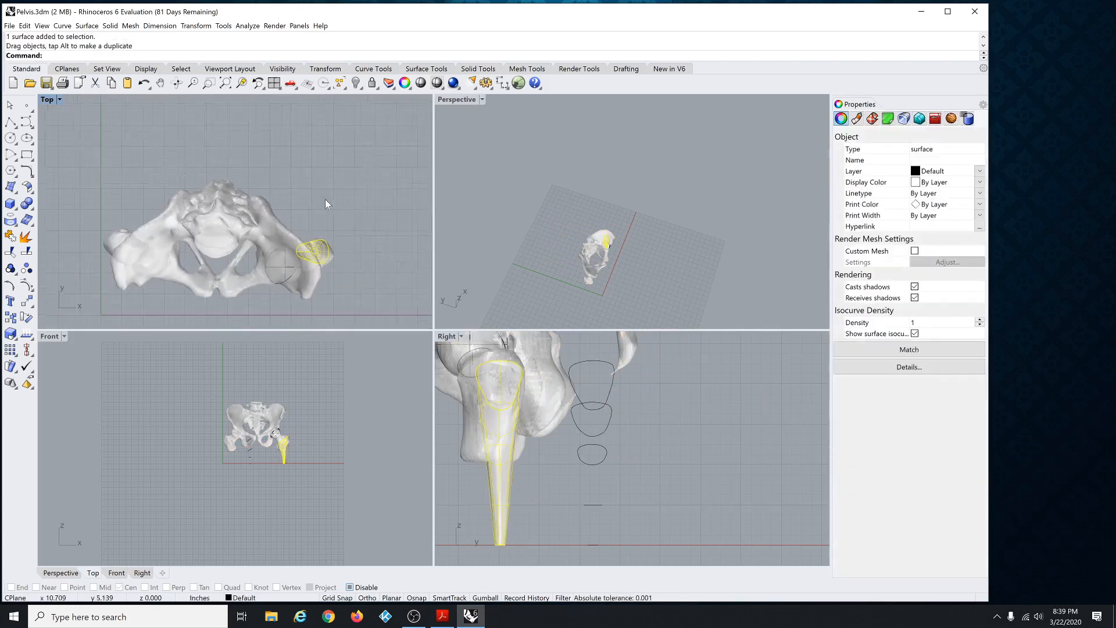
Rotate the stem about 42° counterclockwise around its own centre in the Top view, pointing its narrow side toward the hip joint.
{"action": "scroll", "coordinate": [320, 260], "scroll_direction": "up", "scroll_amount": 3}
{"action": "scroll", "coordinate": [288, 444], "scroll_direction": "up", "scroll_amount": 6}
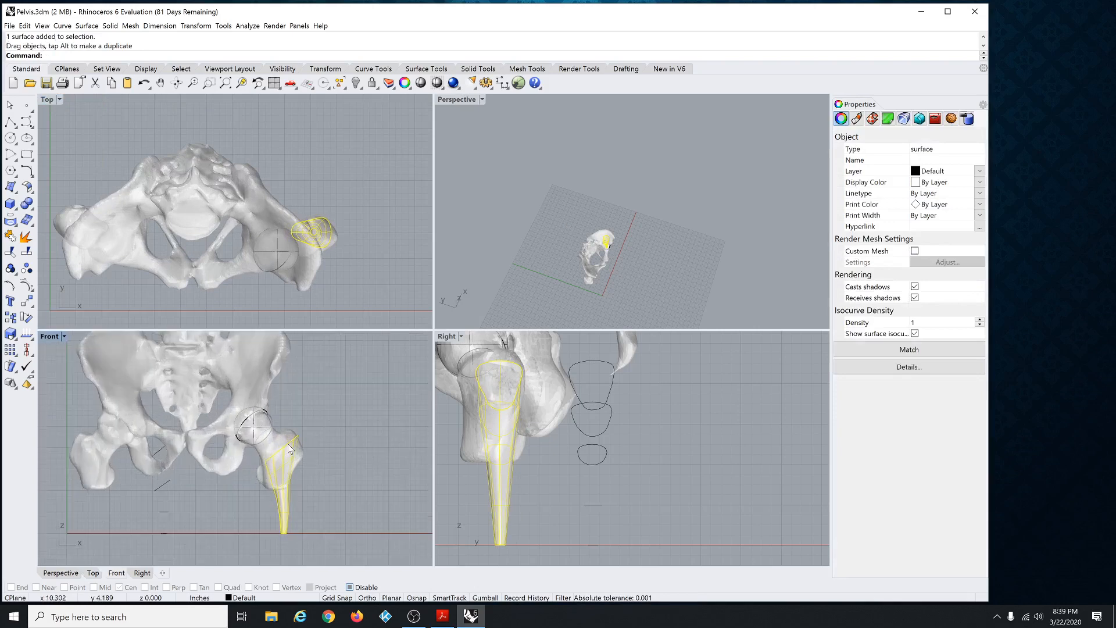
{"action": "scroll", "coordinate": [288, 444], "scroll_direction": "up", "scroll_amount": 3}
{"action": "scroll", "coordinate": [630, 407], "scroll_direction": "down", "scroll_amount": 3}
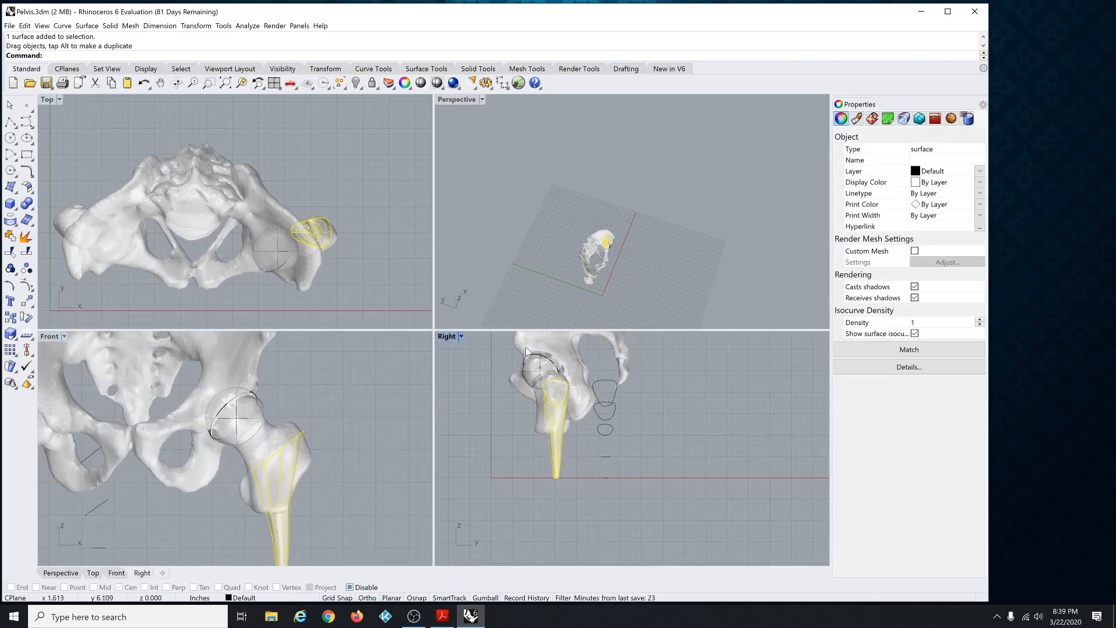
{"action": "scroll", "coordinate": [526, 349], "scroll_direction": "up", "scroll_amount": 2}
{"action": "scroll", "coordinate": [304, 434], "scroll_direction": "down", "scroll_amount": 3}
{"action": "scroll", "coordinate": [215, 480], "scroll_direction": "up", "scroll_amount": 2}
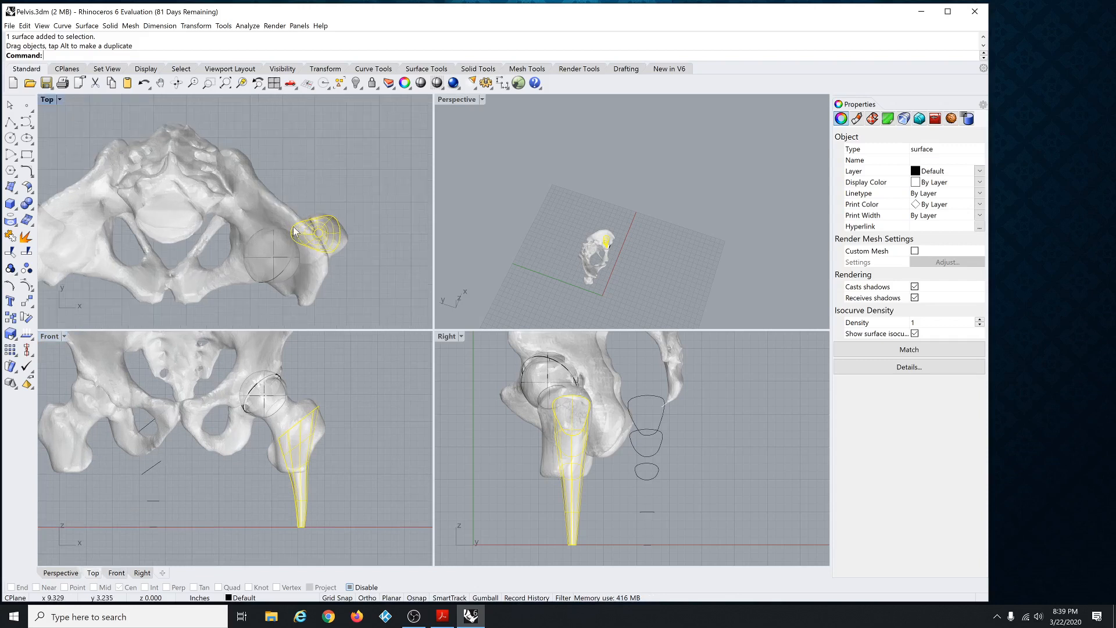
{"action": "scroll", "coordinate": [314, 239], "scroll_direction": "up", "scroll_amount": 3}
{"action": "type", "text": "Rotate"}
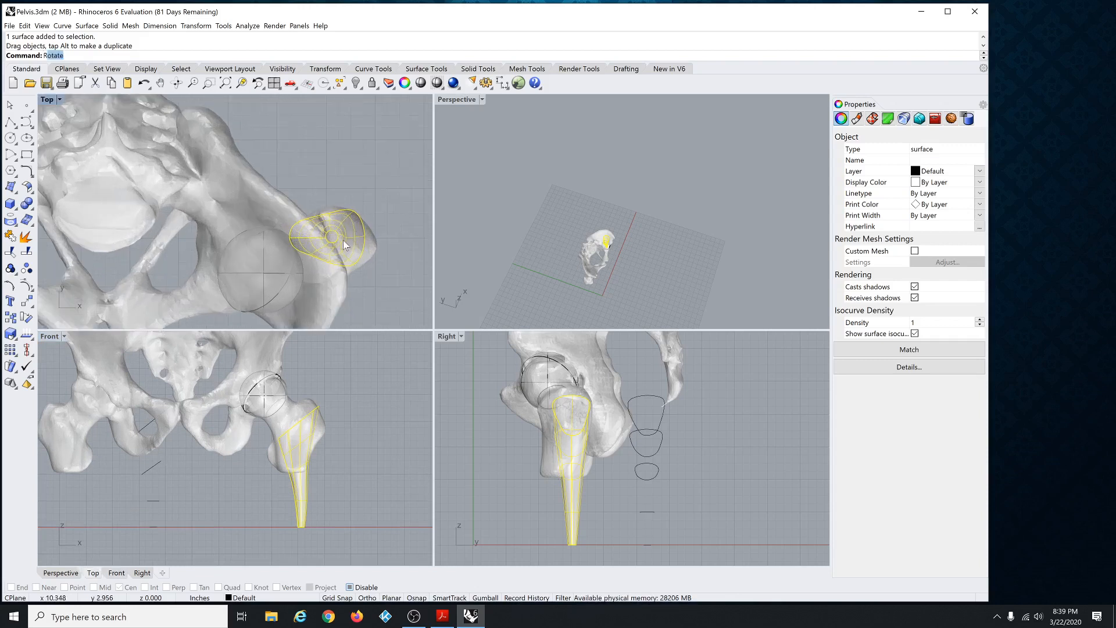
{"action": "key", "text": "Return"}
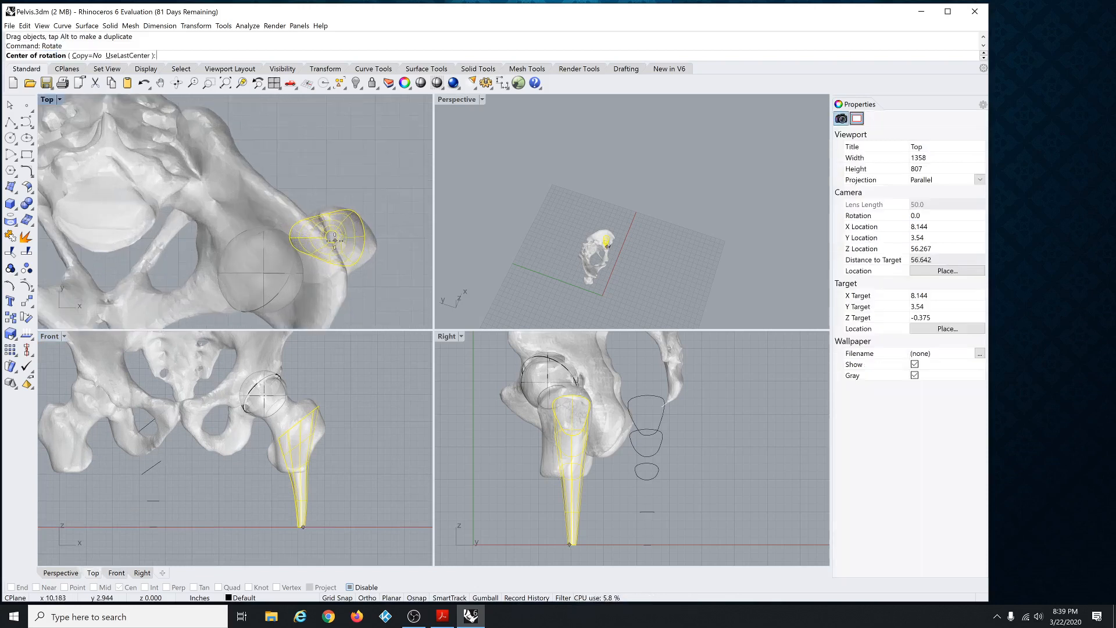
{"action": "left_click", "coordinate": [332, 236]}
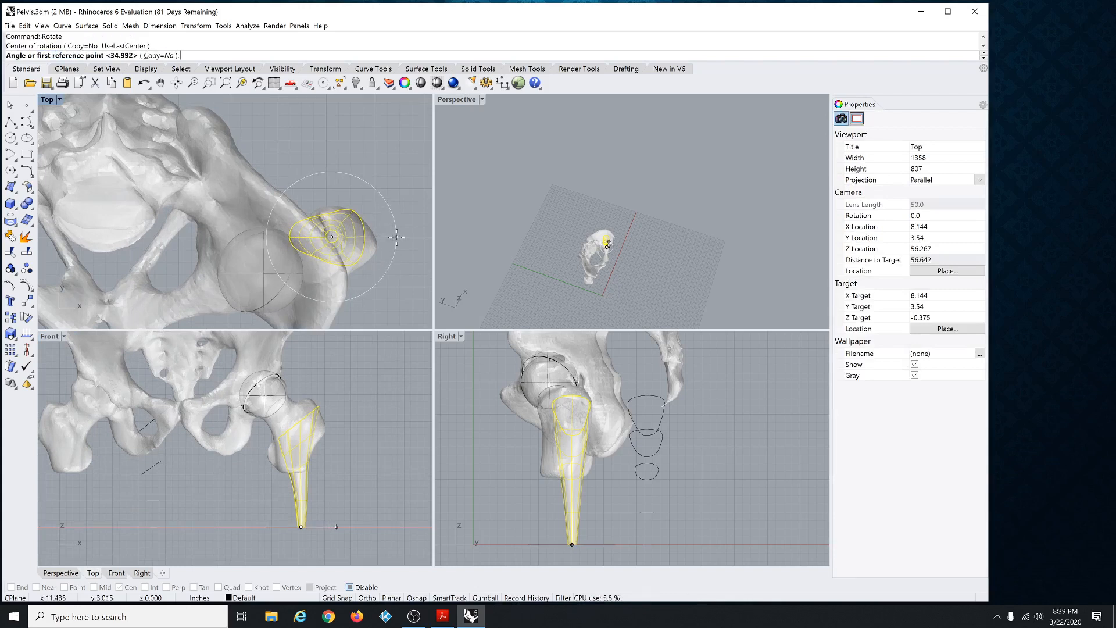
{"action": "left_click", "coordinate": [397, 237]}
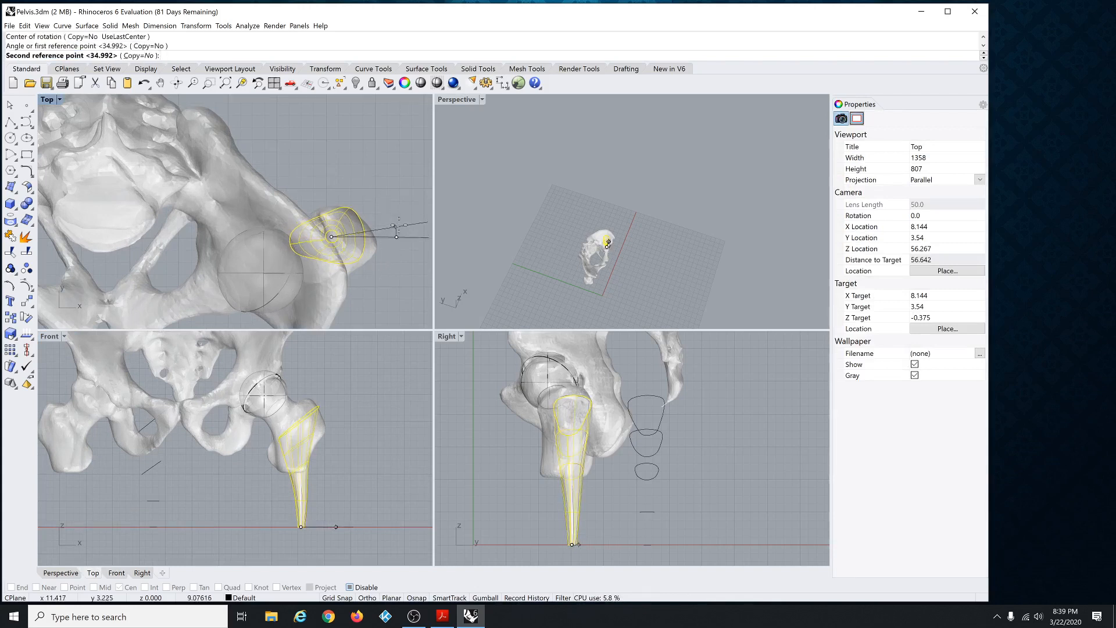
{"action": "left_click", "coordinate": [393, 180]}
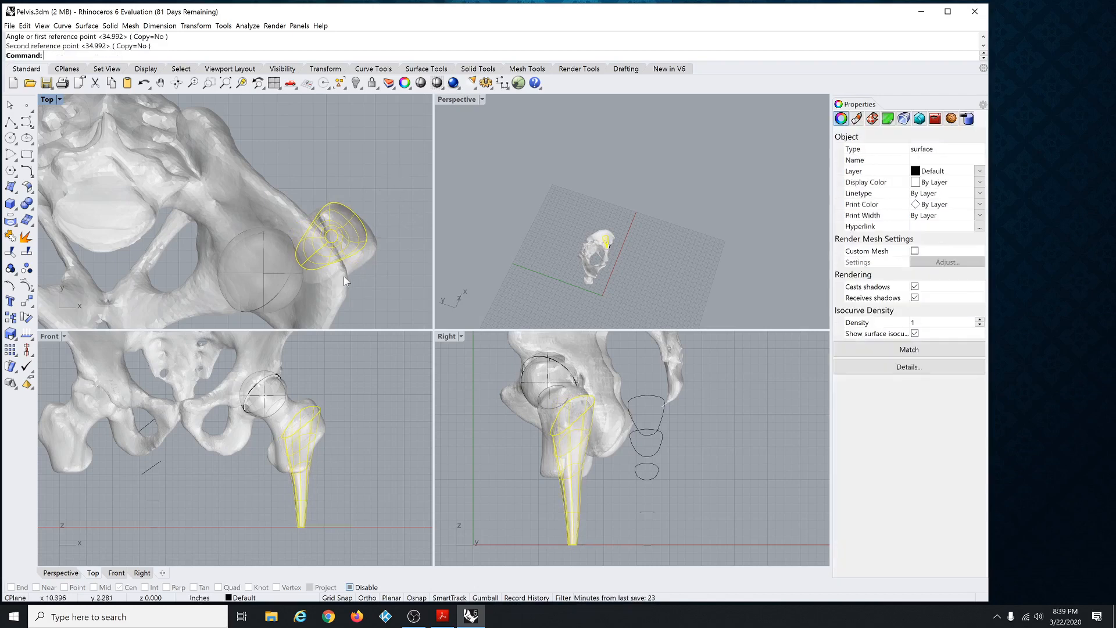
Rotate the stem about 9° clockwise around its upper end in the Front view to follow the femur.
{"action": "right_click", "coordinate": [306, 410]}
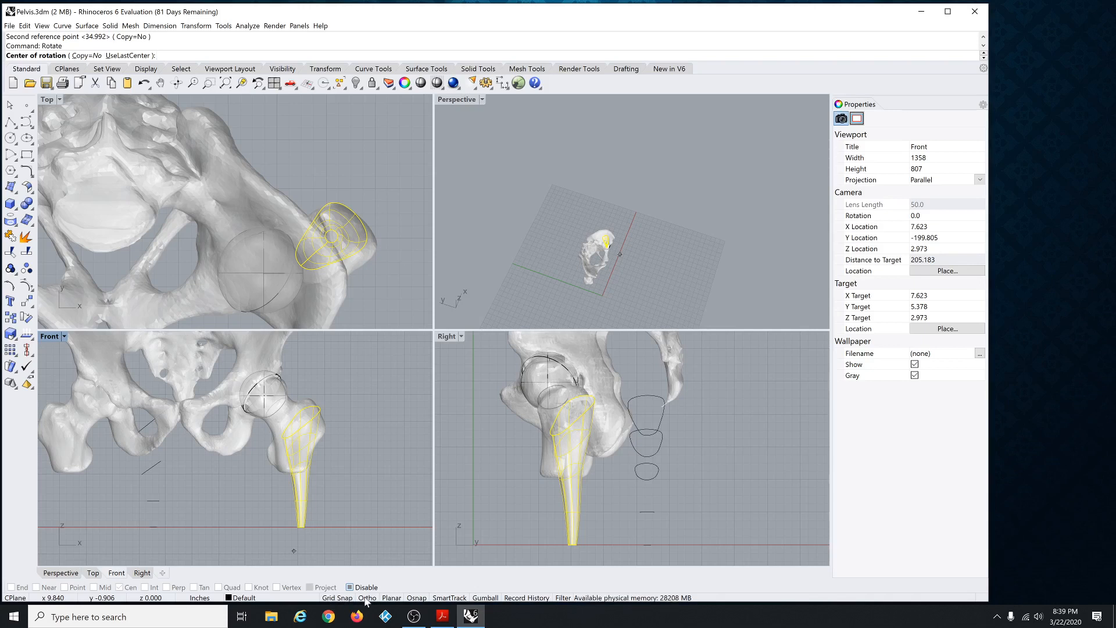
{"action": "left_click", "coordinate": [295, 419]}
{"action": "left_click", "coordinate": [378, 416]}
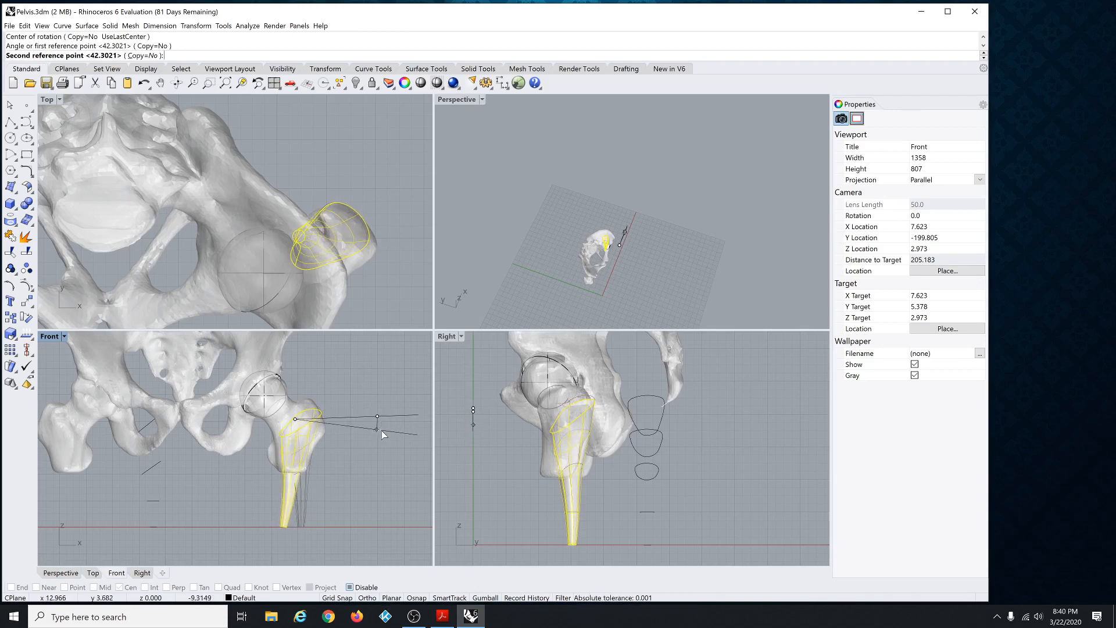
{"action": "left_click", "coordinate": [381, 430]}
Rotate the stem about 10° clockwise around its upper end in the Right view.
{"action": "right_click", "coordinate": [382, 424]}
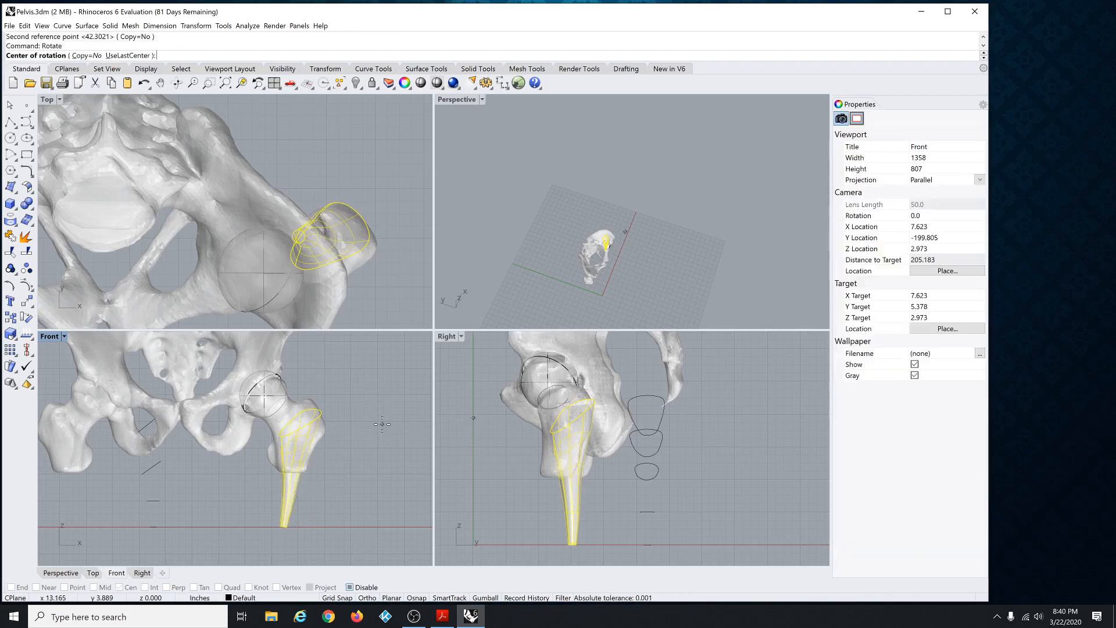
{"action": "left_click", "coordinate": [578, 405]}
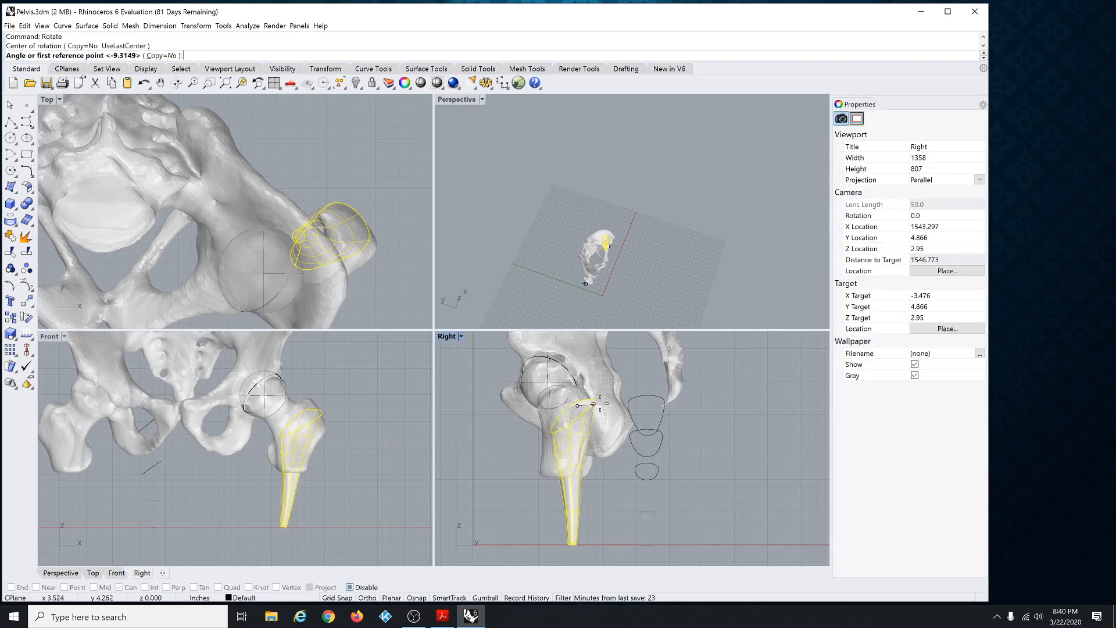
{"action": "left_click", "coordinate": [691, 402]}
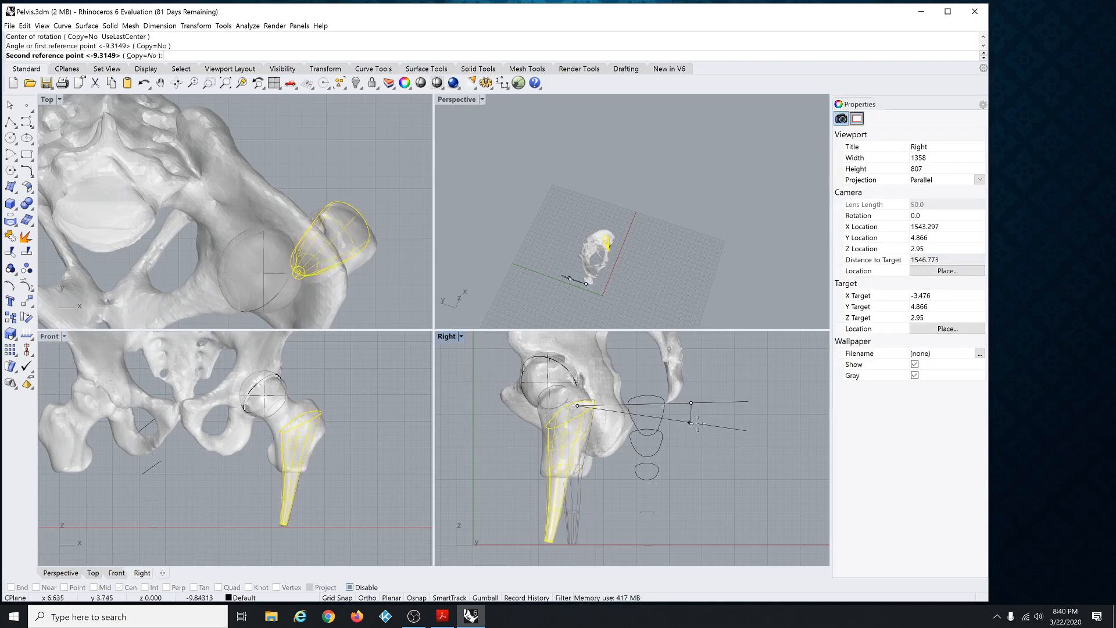
{"action": "left_click", "coordinate": [698, 423]}
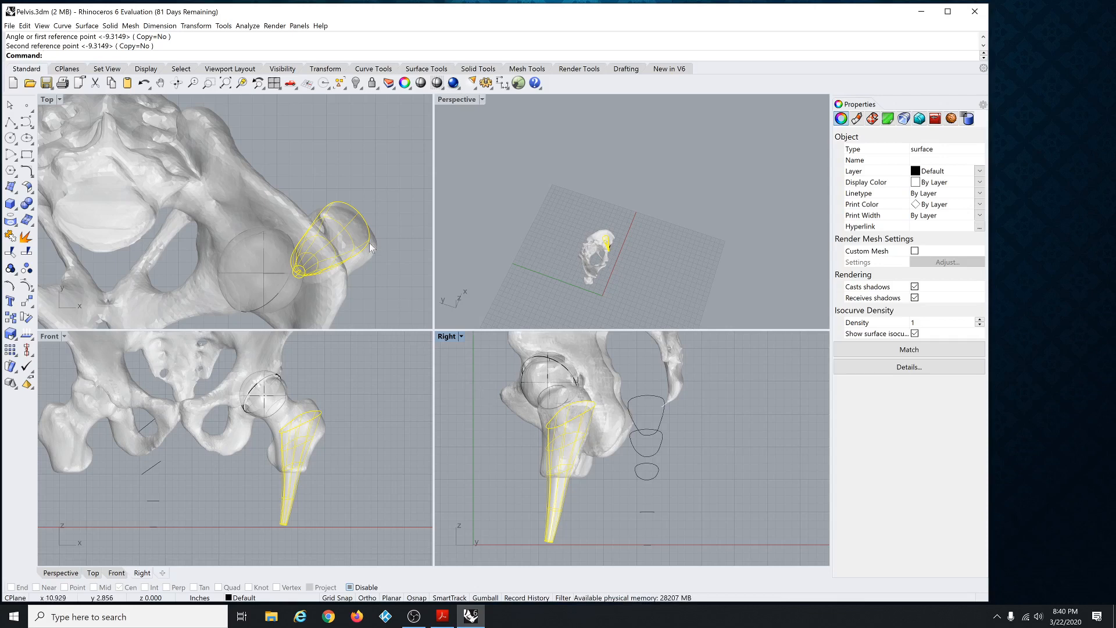
Nudge the stem toward lower Y in the Top view and slightly upward in the Right view to fit it inside the femur.
{"action": "left_click_drag", "start_coordinate": [330, 243], "coordinate": [334, 264]}
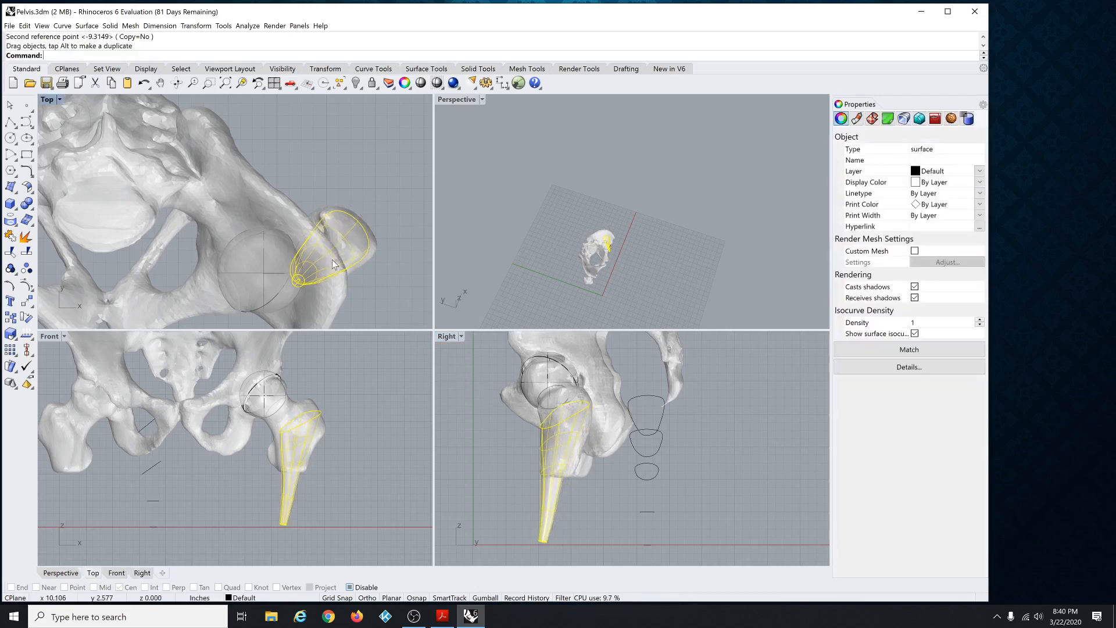
{"action": "left_click_drag", "start_coordinate": [561, 427], "coordinate": [563, 427]}
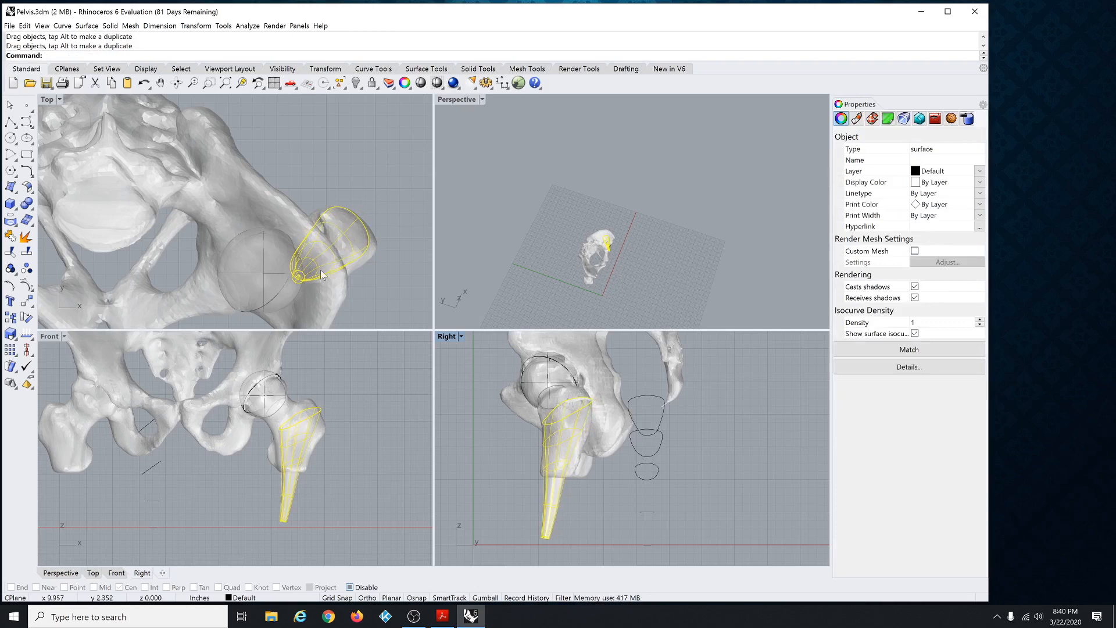
Examine how the stem fits inside the femur in the Front and Right views.
{"action": "scroll", "coordinate": [303, 451], "scroll_direction": "up", "scroll_amount": 2}
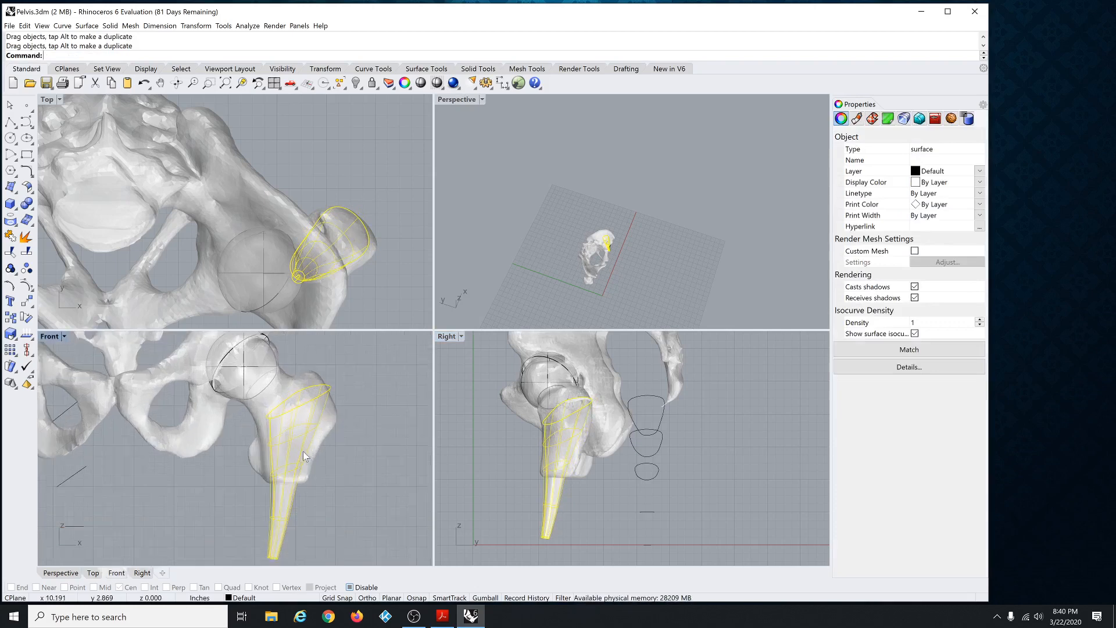
{"action": "key", "text": "Escape"}
{"action": "scroll", "coordinate": [552, 472], "scroll_direction": "up", "scroll_amount": 2}
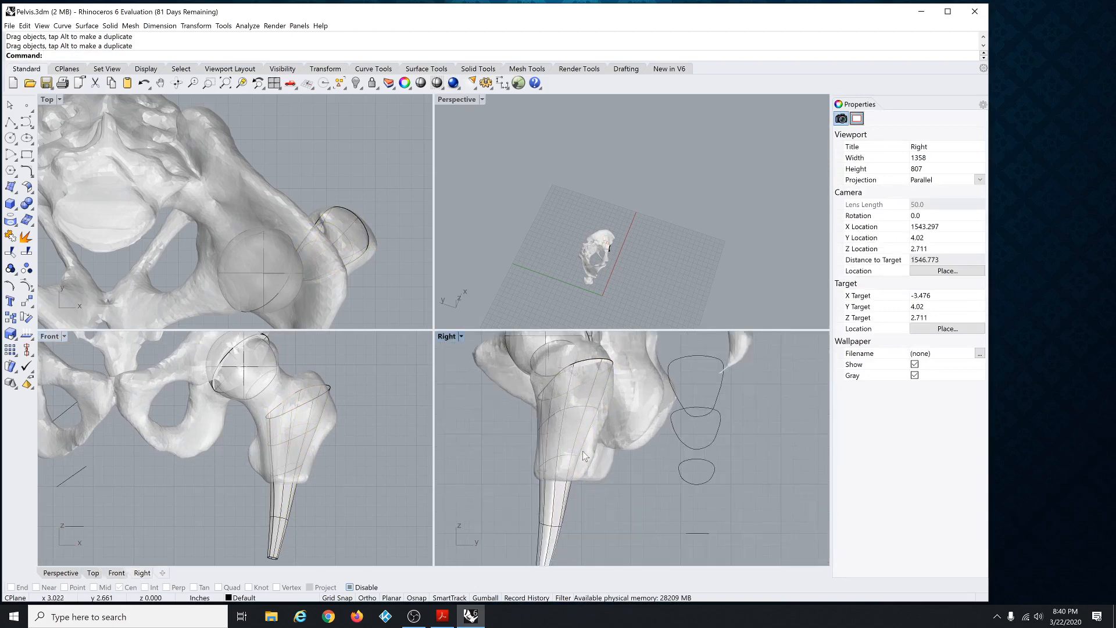
{"action": "scroll", "coordinate": [566, 438], "scroll_direction": "down", "scroll_amount": 2}
{"action": "scroll", "coordinate": [559, 459], "scroll_direction": "up", "scroll_amount": 2}
{"action": "left_click", "coordinate": [557, 530]}
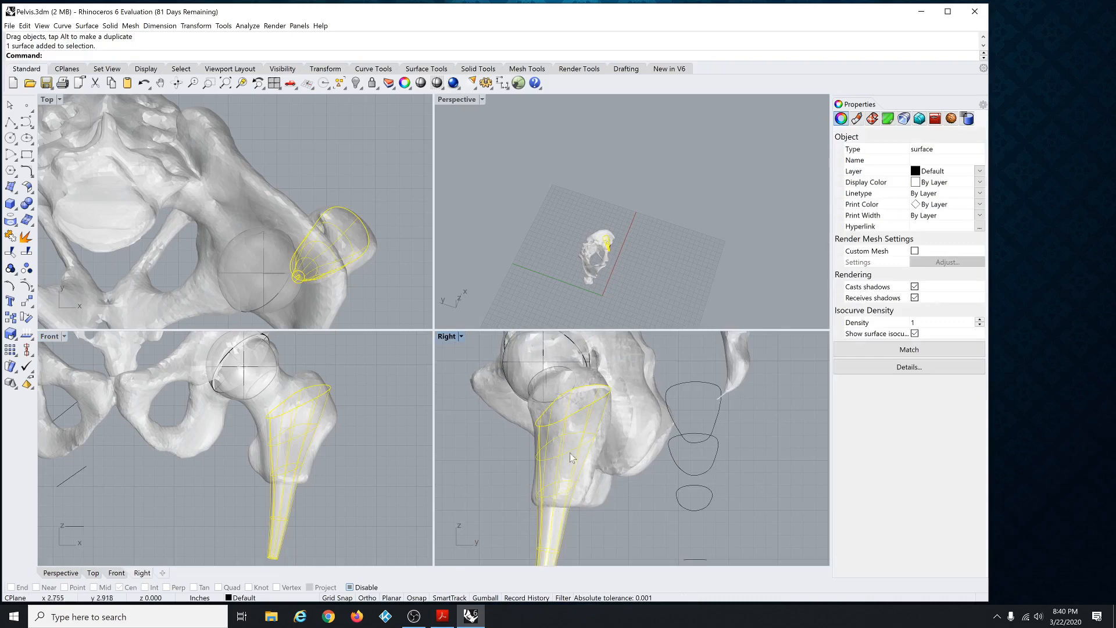
{"action": "scroll", "coordinate": [286, 472], "scroll_direction": "up", "scroll_amount": 2}
{"action": "scroll", "coordinate": [267, 410], "scroll_direction": "down", "scroll_amount": 4}
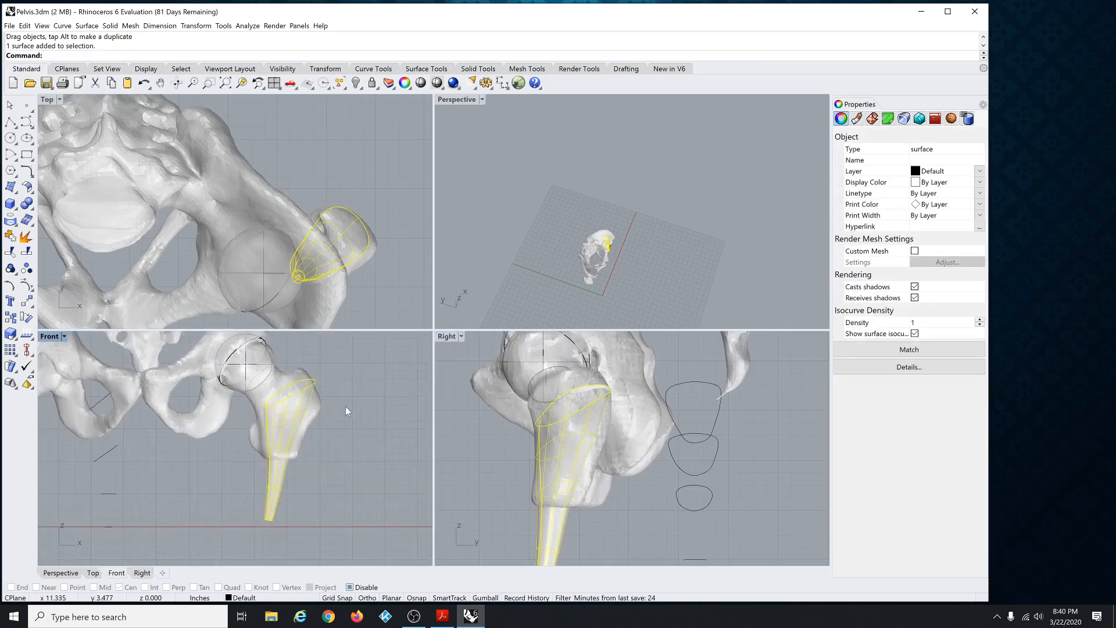
{"action": "left_click", "coordinate": [376, 378]}
{"action": "scroll", "coordinate": [375, 257], "scroll_direction": "down", "scroll_amount": 3}
Inspect the stem's upper edge and the trimmed opening of the ball head in the Perspective view.
{"action": "right_click_drag", "start_coordinate": [560, 272], "coordinate": [550, 202]}
{"action": "scroll", "coordinate": [615, 222], "scroll_direction": "up", "scroll_amount": 12}
{"action": "scroll", "coordinate": [555, 209], "scroll_direction": "up", "scroll_amount": 12}
{"action": "right_click_drag", "start_coordinate": [606, 229], "coordinate": [612, 271]}
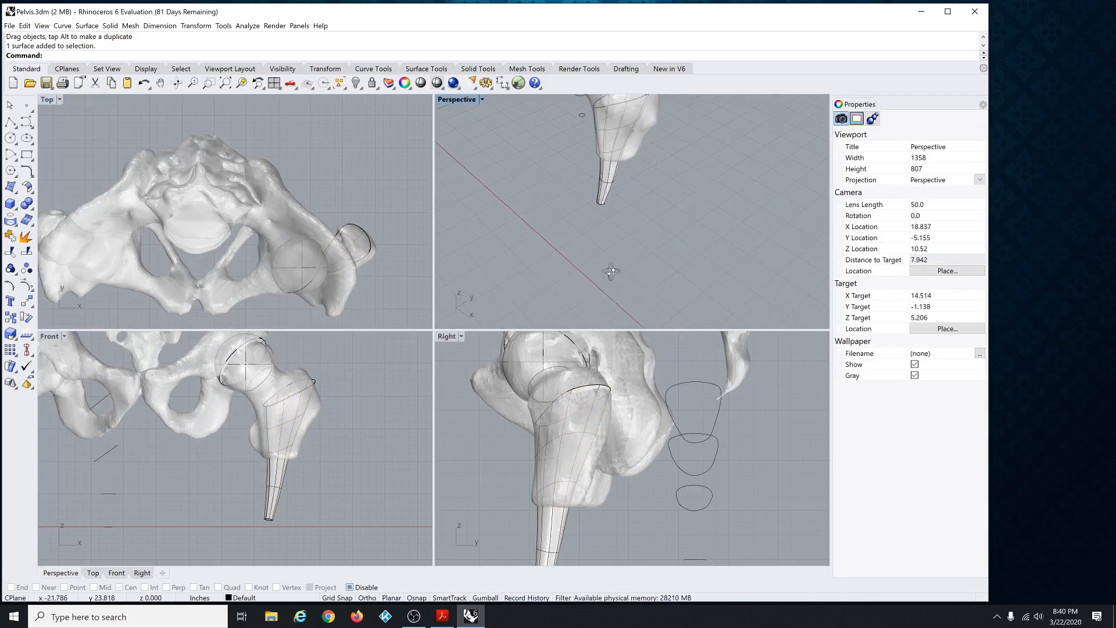
{"action": "scroll", "coordinate": [612, 271], "scroll_direction": "down", "scroll_amount": 6}
{"action": "scroll", "coordinate": [607, 139], "scroll_direction": "up", "scroll_amount": 10}
{"action": "right_click_drag", "start_coordinate": [588, 119], "coordinate": [522, 156]}
{"action": "scroll", "coordinate": [634, 248], "scroll_direction": "up", "scroll_amount": 4}
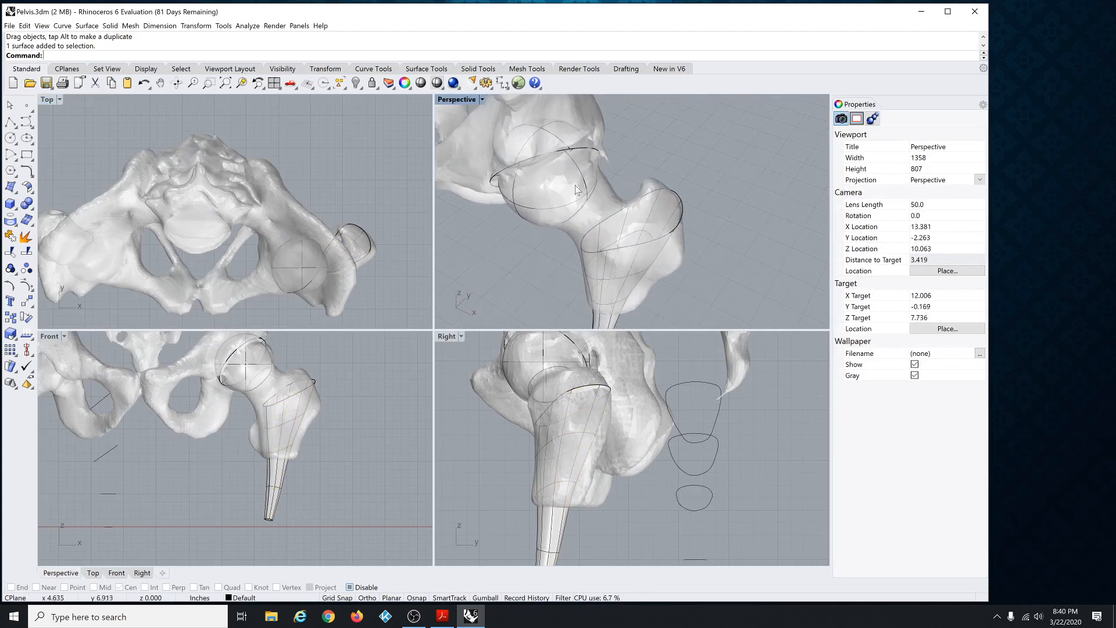
{"action": "left_click", "coordinate": [631, 247]}
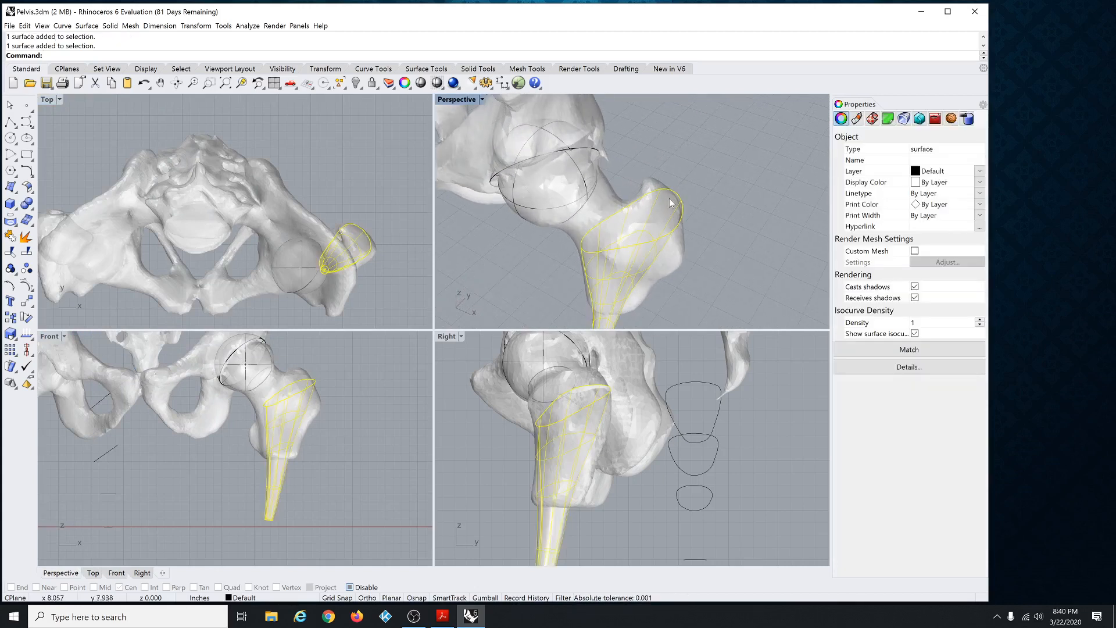
{"action": "left_click", "coordinate": [573, 216]}
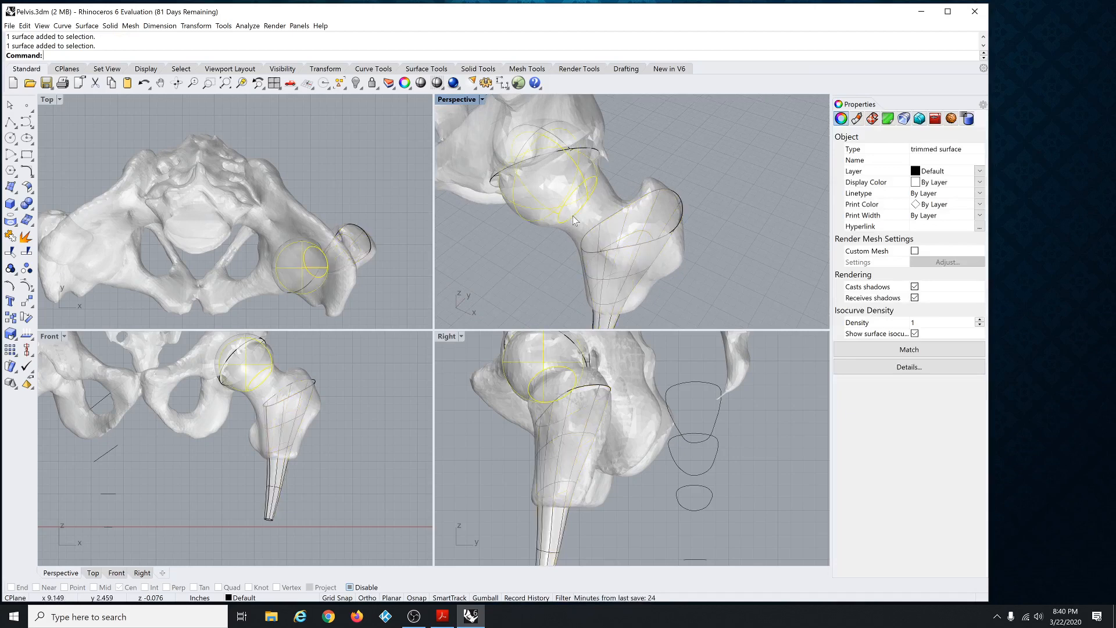
{"action": "right_click_drag", "start_coordinate": [565, 251], "coordinate": [677, 268]}
{"action": "left_click", "coordinate": [540, 245]}
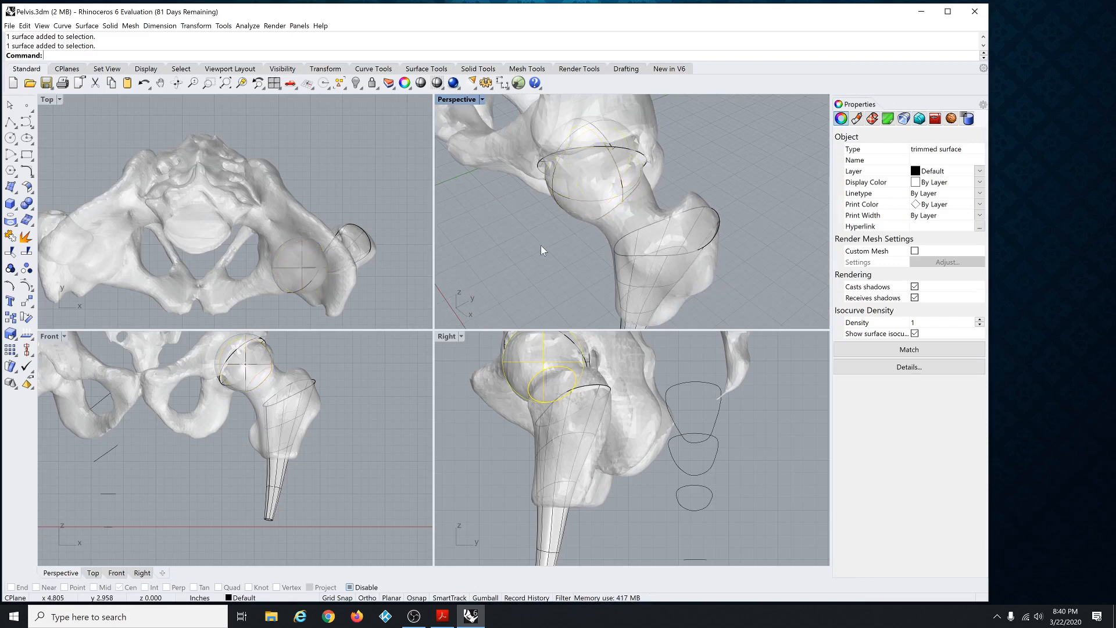
{"action": "left_click", "coordinate": [95, 26]}
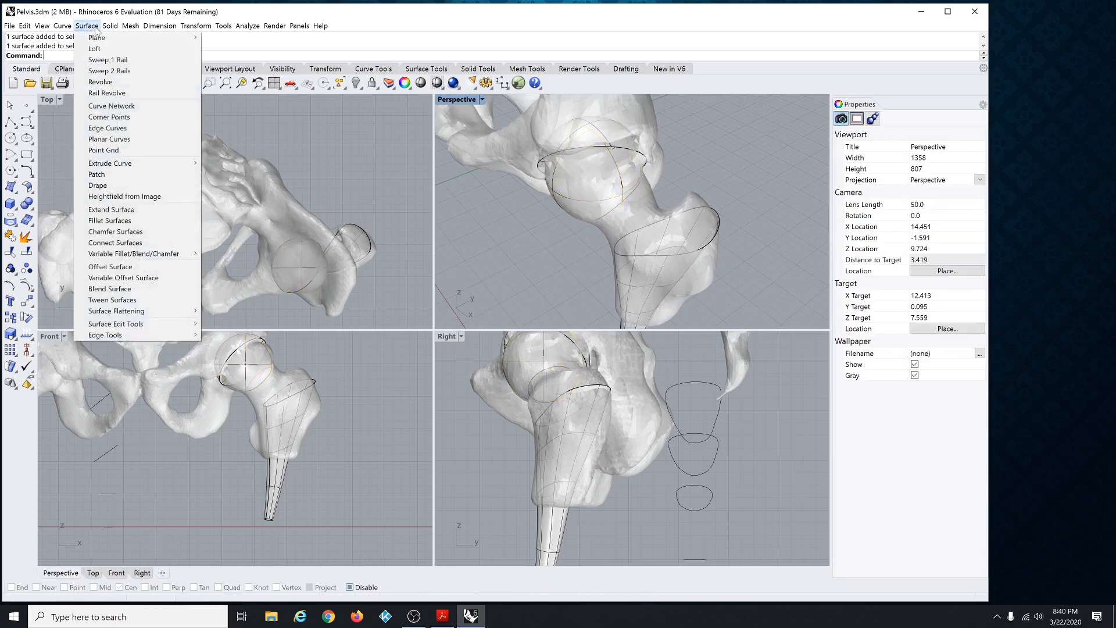
{"action": "left_click", "coordinate": [149, 291]}
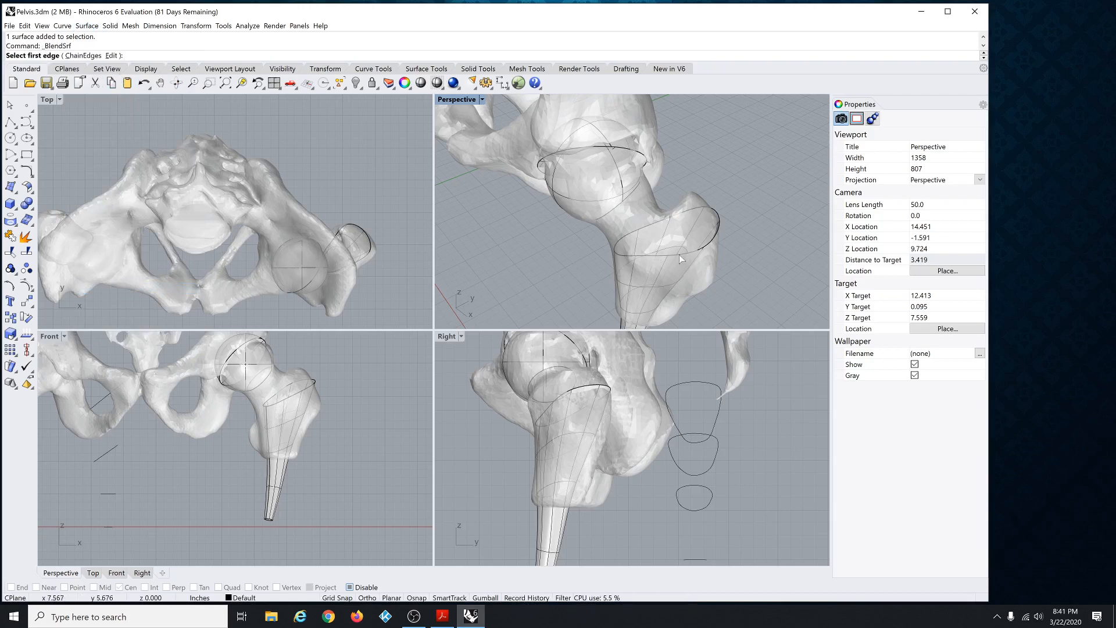
{"action": "left_click", "coordinate": [642, 256]}
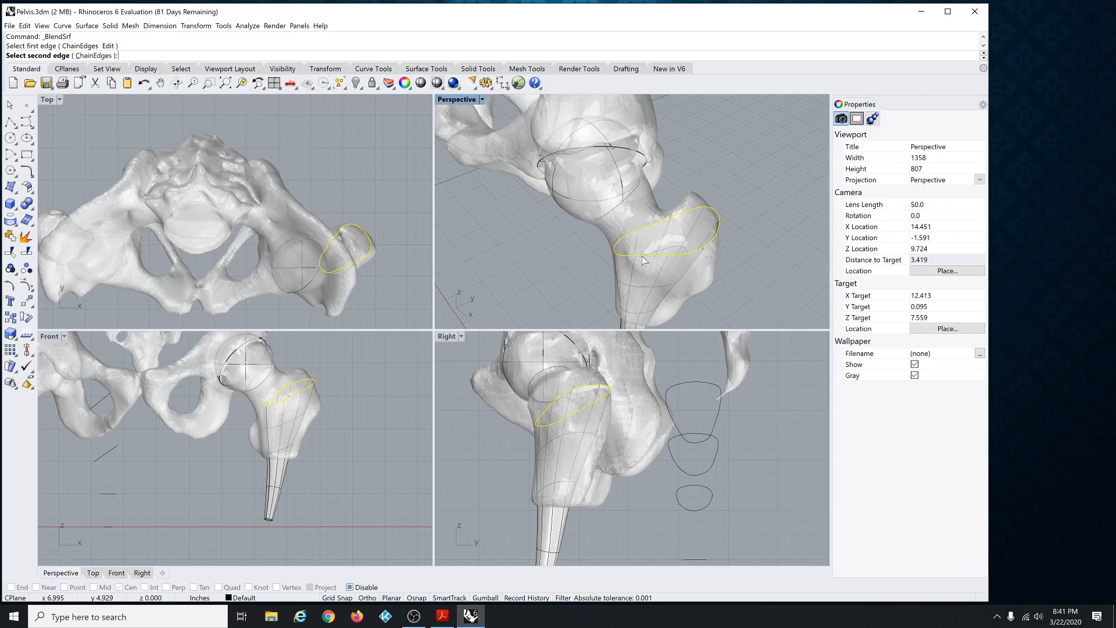
{"action": "right_click_drag", "start_coordinate": [580, 256], "coordinate": [550, 218]}
{"action": "scroll", "coordinate": [550, 214], "scroll_direction": "down", "scroll_amount": 12}
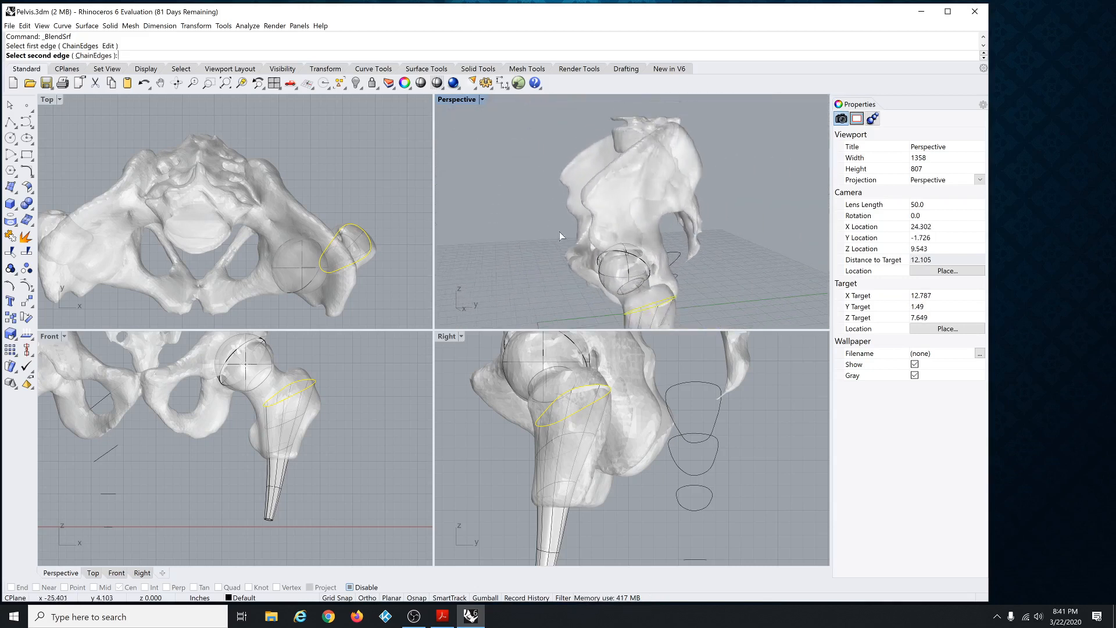
{"action": "scroll", "coordinate": [660, 319], "scroll_direction": "up", "scroll_amount": 2}
{"action": "scroll", "coordinate": [660, 317], "scroll_direction": "up", "scroll_amount": 8}
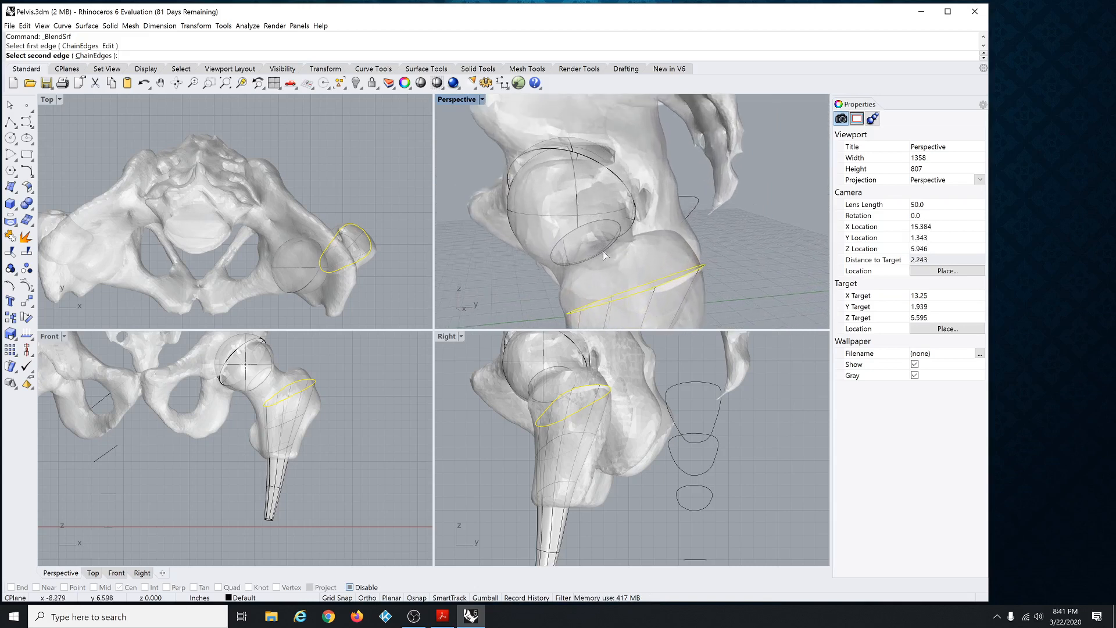
{"action": "left_click", "coordinate": [569, 233]}
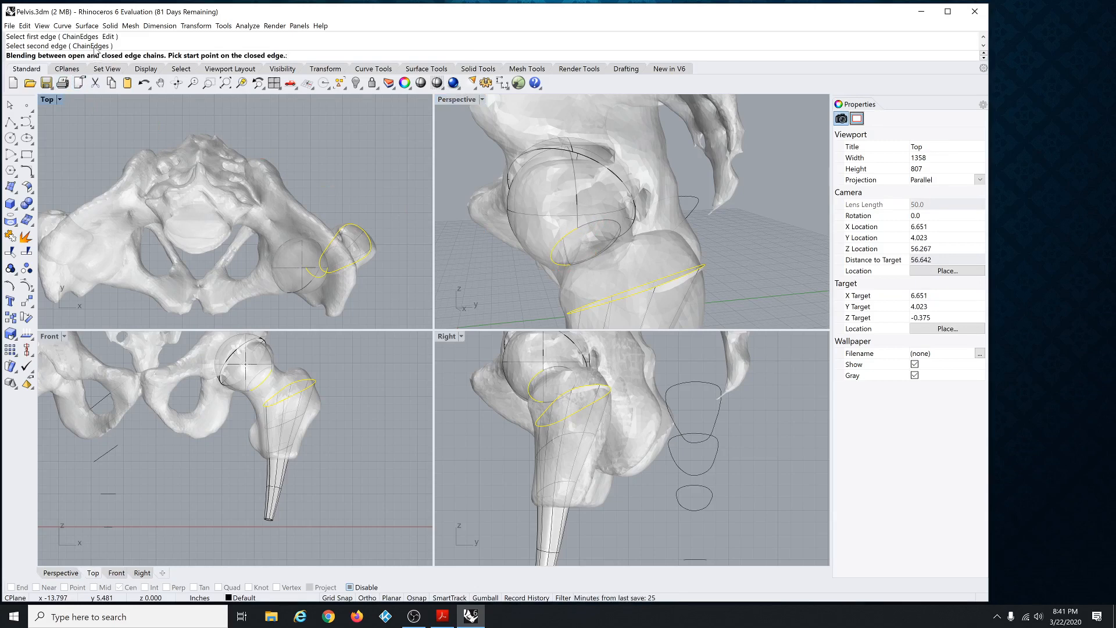
{"action": "key", "text": "Return"}
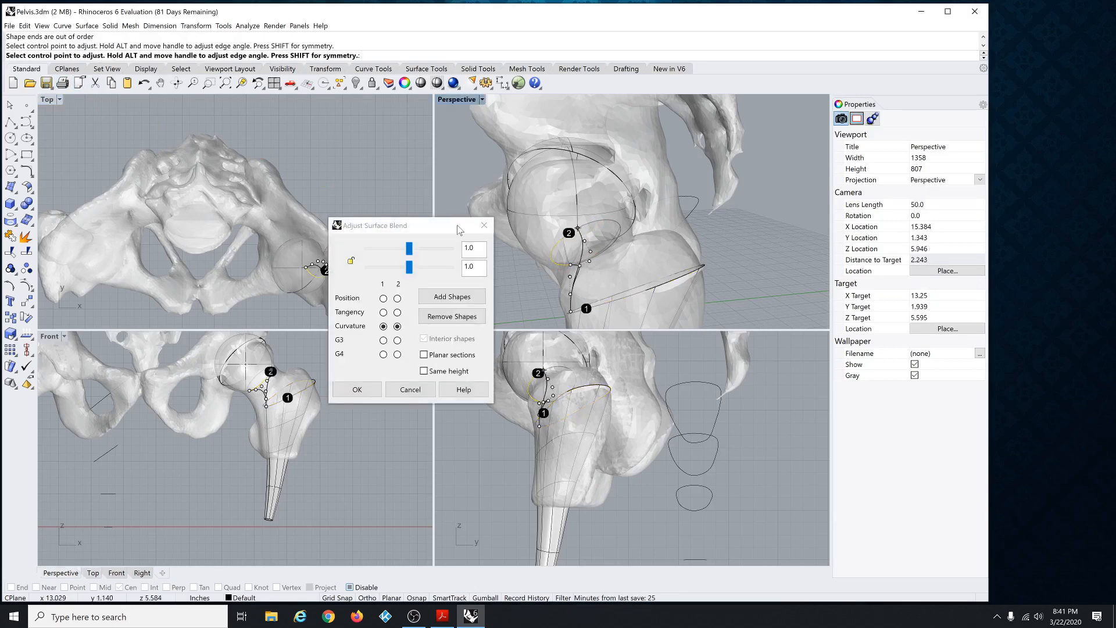
{"action": "key", "text": "Return"}
{"action": "scroll", "coordinate": [493, 256], "scroll_direction": "down", "scroll_amount": 2}
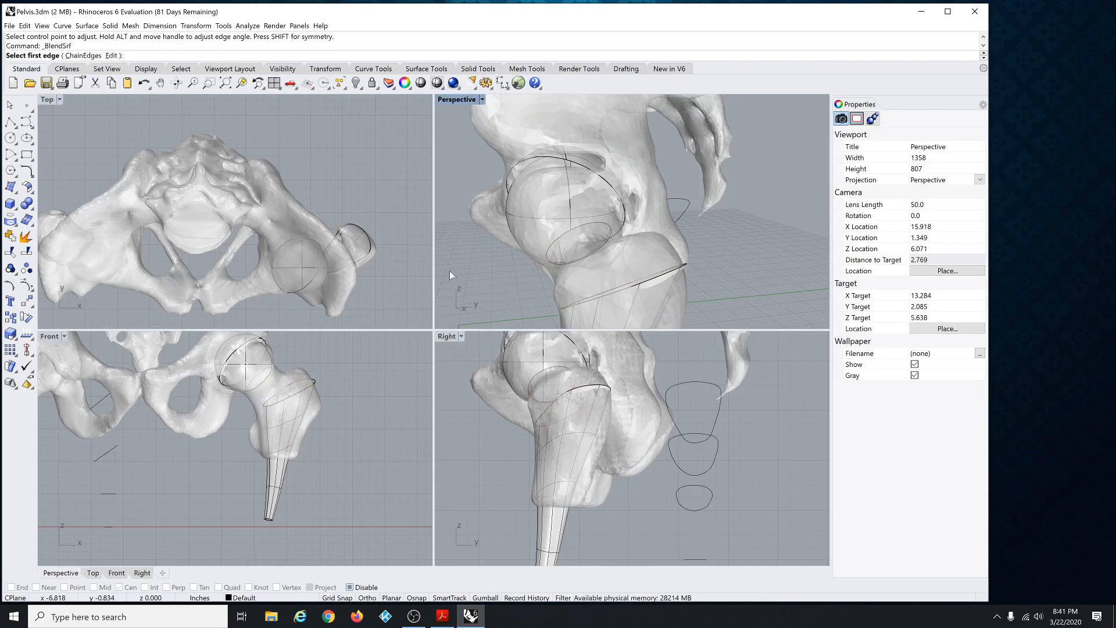
{"action": "key", "text": "Return"}
Start a Blend Surface with chained edges, picking the ball head's full opening edge first and the stem's upper edge second.
{"action": "left_click", "coordinate": [87, 26]}
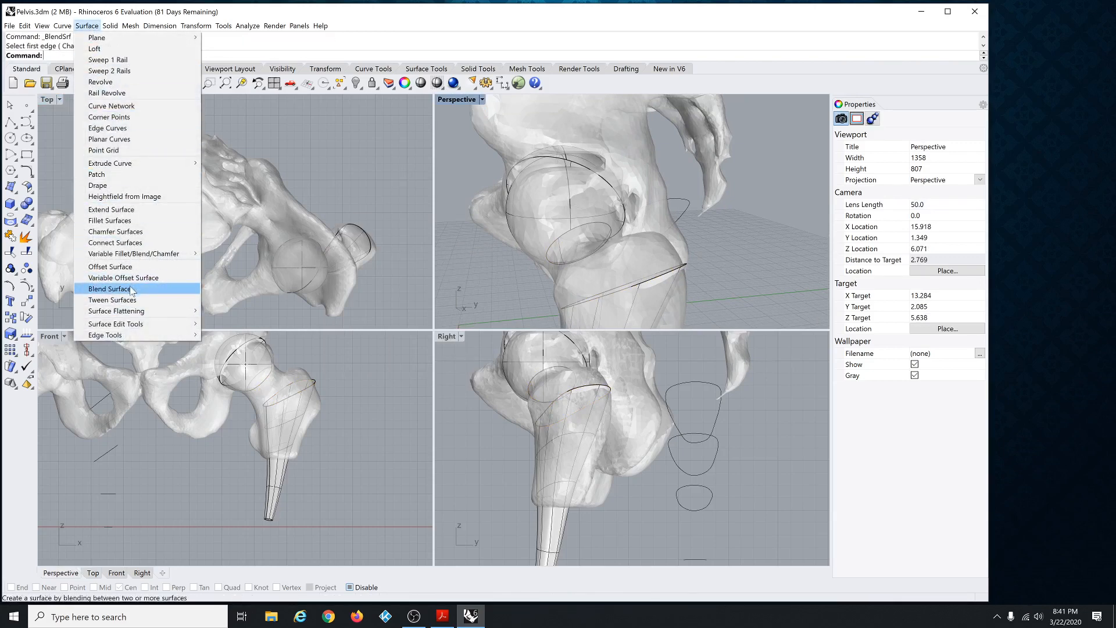
{"action": "left_click", "coordinate": [110, 289]}
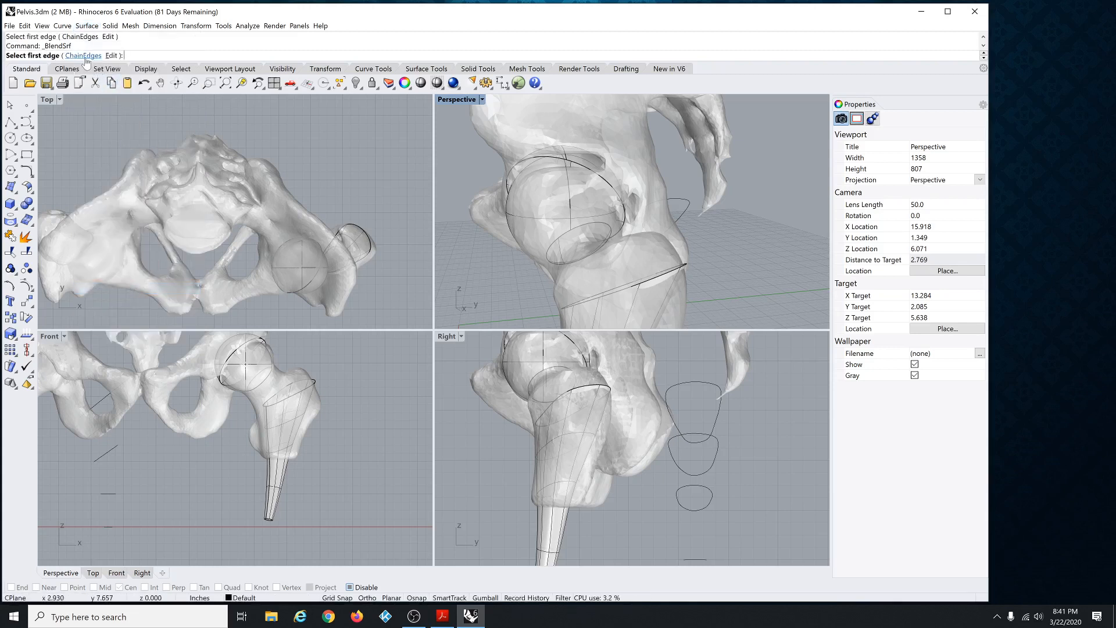
{"action": "left_click", "coordinate": [84, 56]}
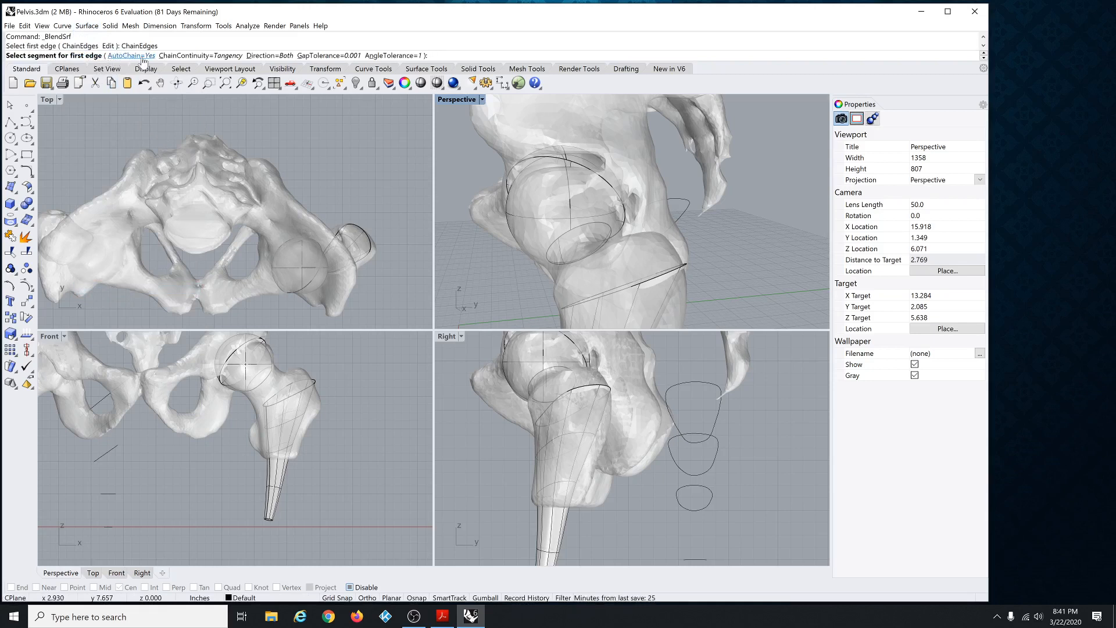
{"action": "left_click", "coordinate": [566, 236]}
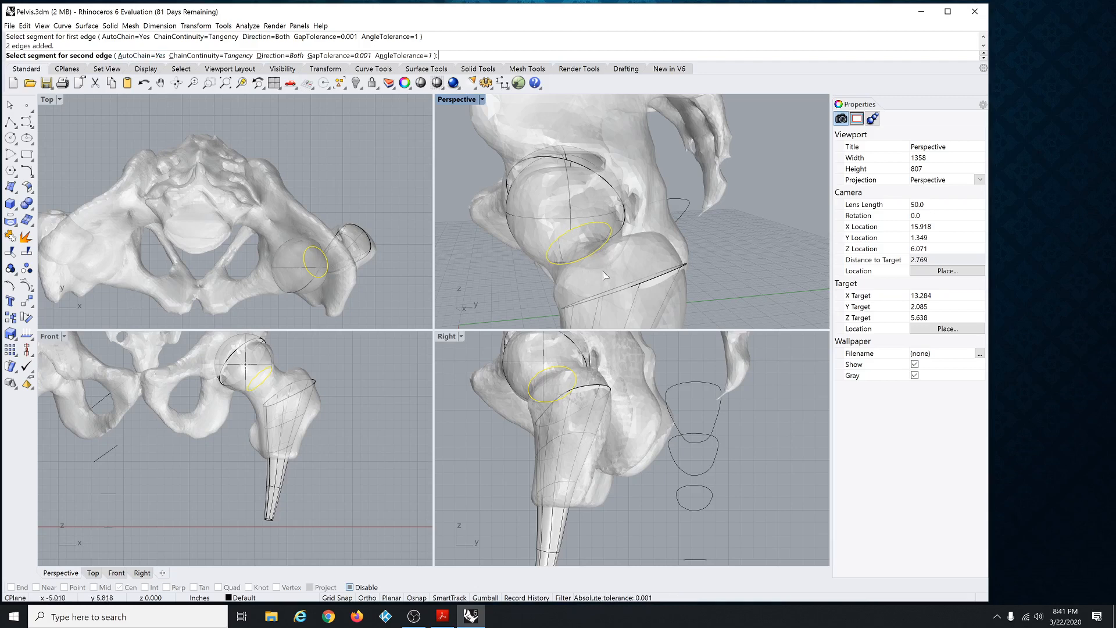
{"action": "right_click_drag", "start_coordinate": [555, 282], "coordinate": [596, 309]}
{"action": "scroll", "coordinate": [639, 274], "scroll_direction": "down", "scroll_amount": 6}
{"action": "scroll", "coordinate": [452, 250], "scroll_direction": "up", "scroll_amount": 6}
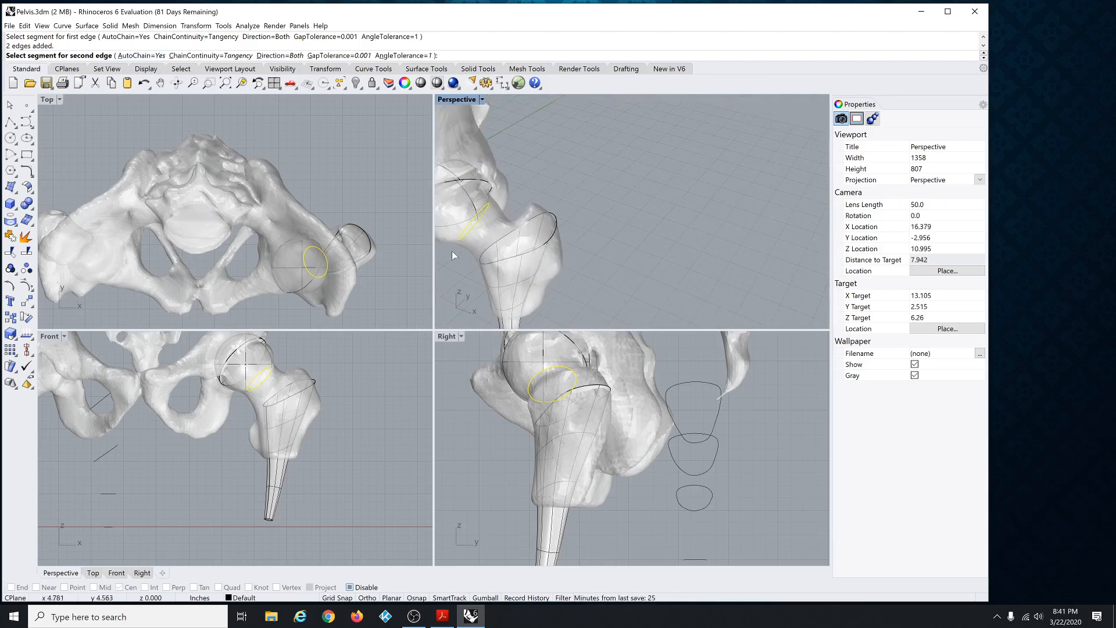
{"action": "left_click", "coordinate": [519, 277]}
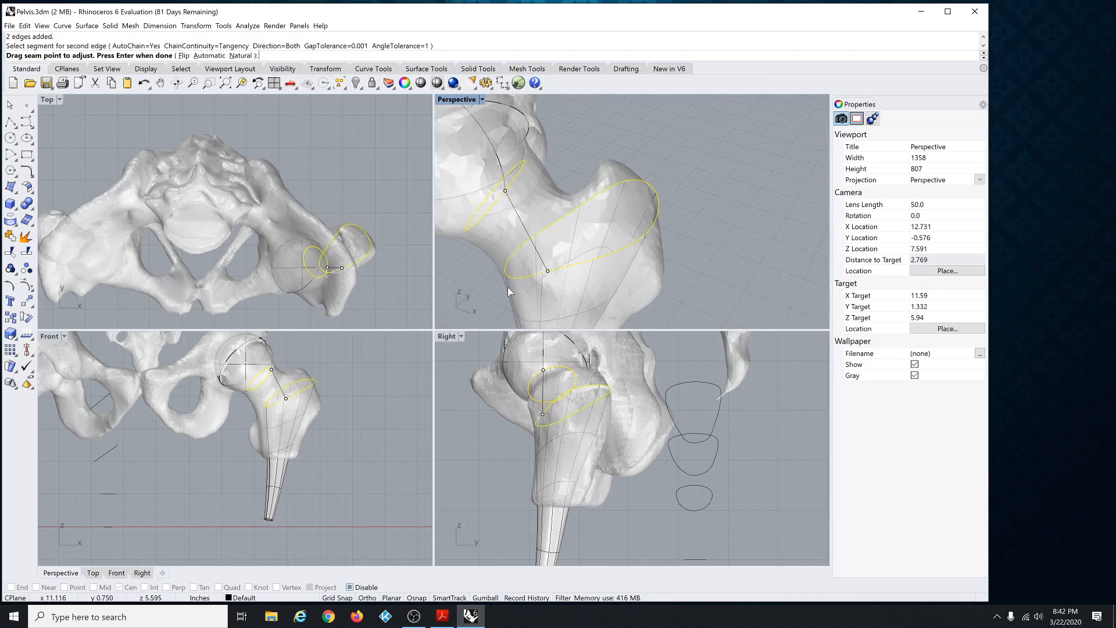
Shift the blend's seam point along the ball head's opening to align it better with the stem's seam point, and accept the seams.
{"action": "scroll", "coordinate": [508, 291], "scroll_direction": "down", "scroll_amount": 2}
{"action": "right_click_drag", "start_coordinate": [491, 295], "coordinate": [465, 285]}
{"action": "scroll", "coordinate": [617, 207], "scroll_direction": "down", "scroll_amount": 4}
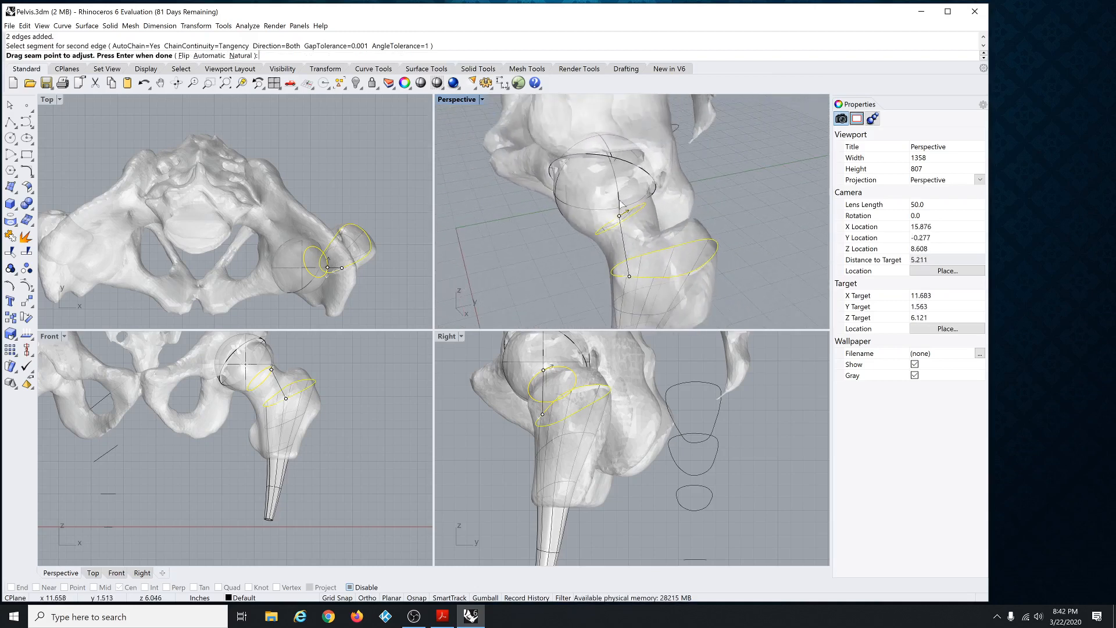
{"action": "right_click_drag", "start_coordinate": [659, 279], "coordinate": [558, 266]}
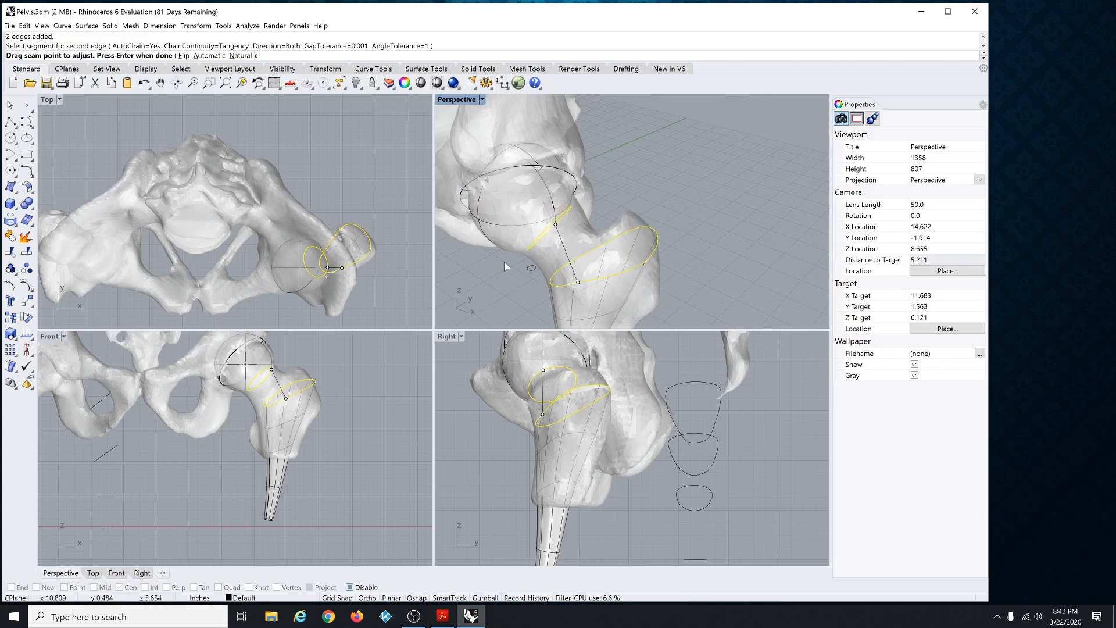
{"action": "right_click_drag", "start_coordinate": [577, 254], "coordinate": [536, 260]}
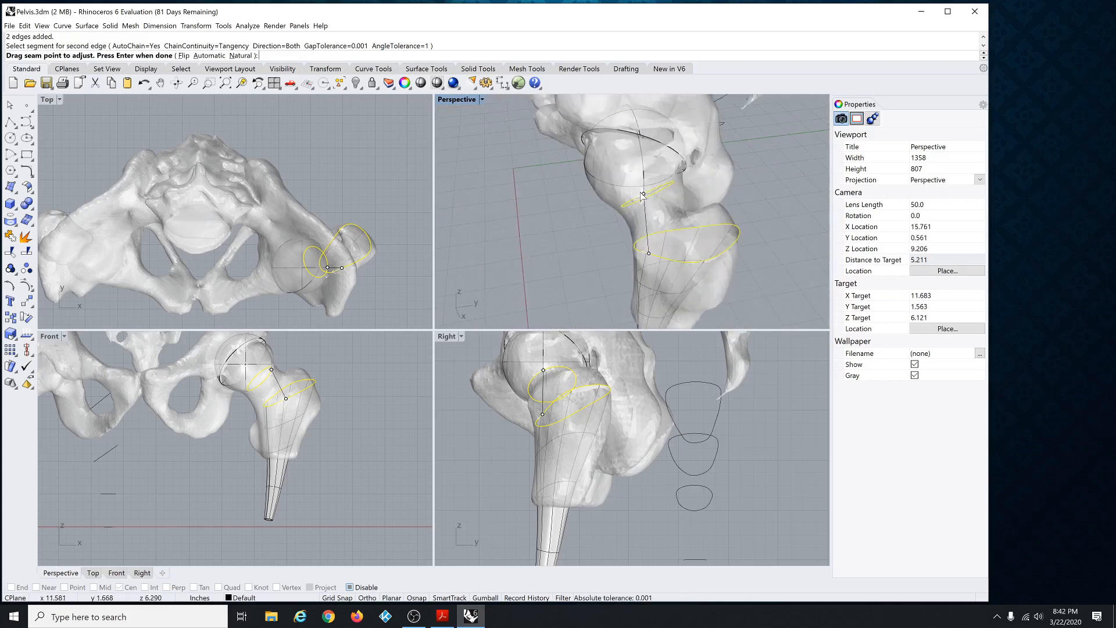
{"action": "left_click_drag", "start_coordinate": [644, 195], "coordinate": [632, 202]}
{"action": "scroll", "coordinate": [636, 232], "scroll_direction": "up", "scroll_amount": 8}
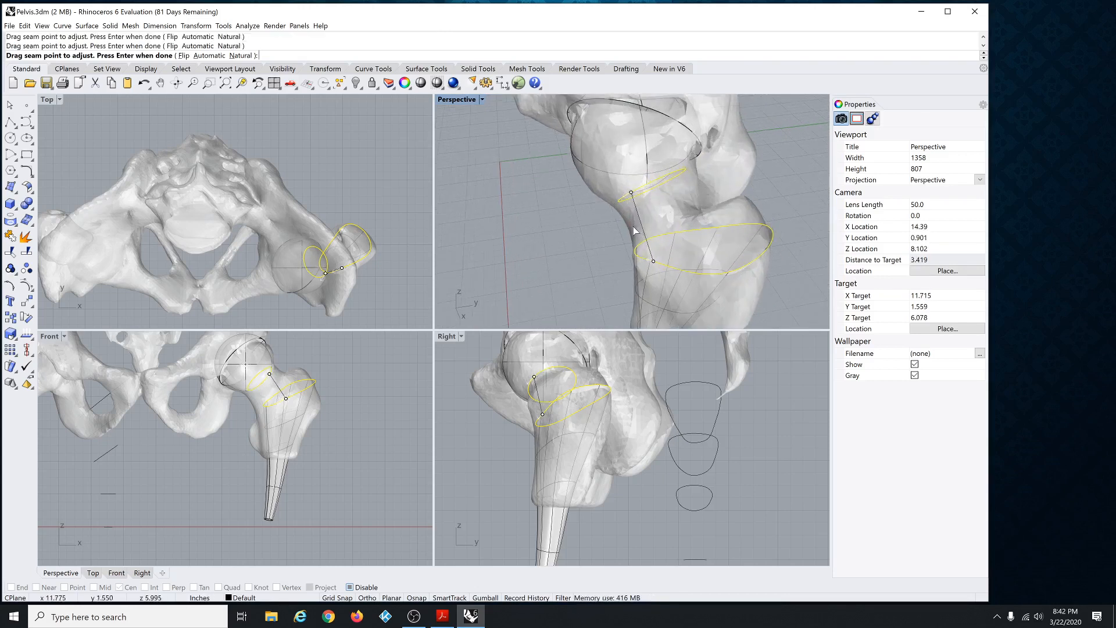
{"action": "right_click_drag", "start_coordinate": [626, 270], "coordinate": [643, 278]}
{"action": "scroll", "coordinate": [641, 279], "scroll_direction": "down", "scroll_amount": 6}
{"action": "scroll", "coordinate": [511, 283], "scroll_direction": "up", "scroll_amount": 4}
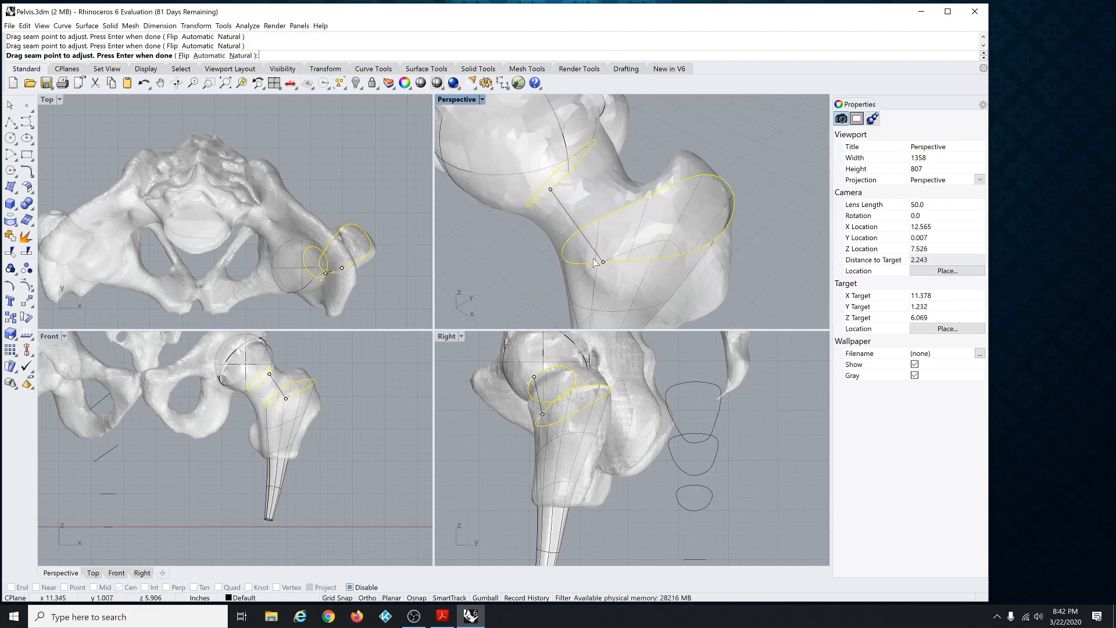
{"action": "left_click", "coordinate": [423, 220]}
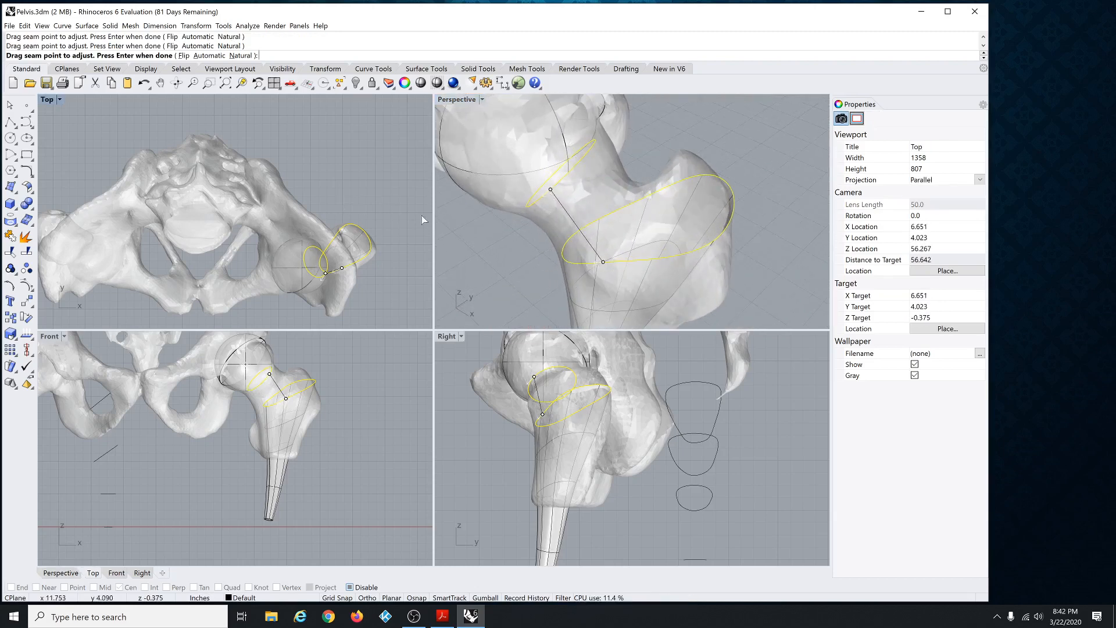
{"action": "key", "text": "Return"}
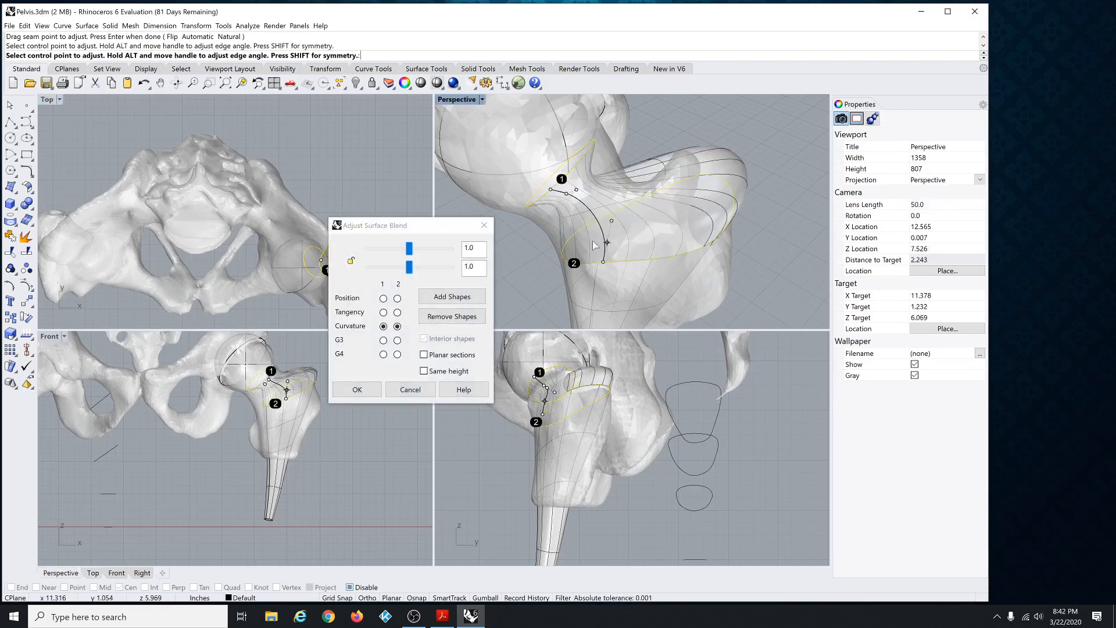
Set the blend bulge to 0.5 at the ball edge and 0.25 at the stem edge, and create the surface.
{"action": "left_click_drag", "start_coordinate": [410, 249], "coordinate": [368, 275]}
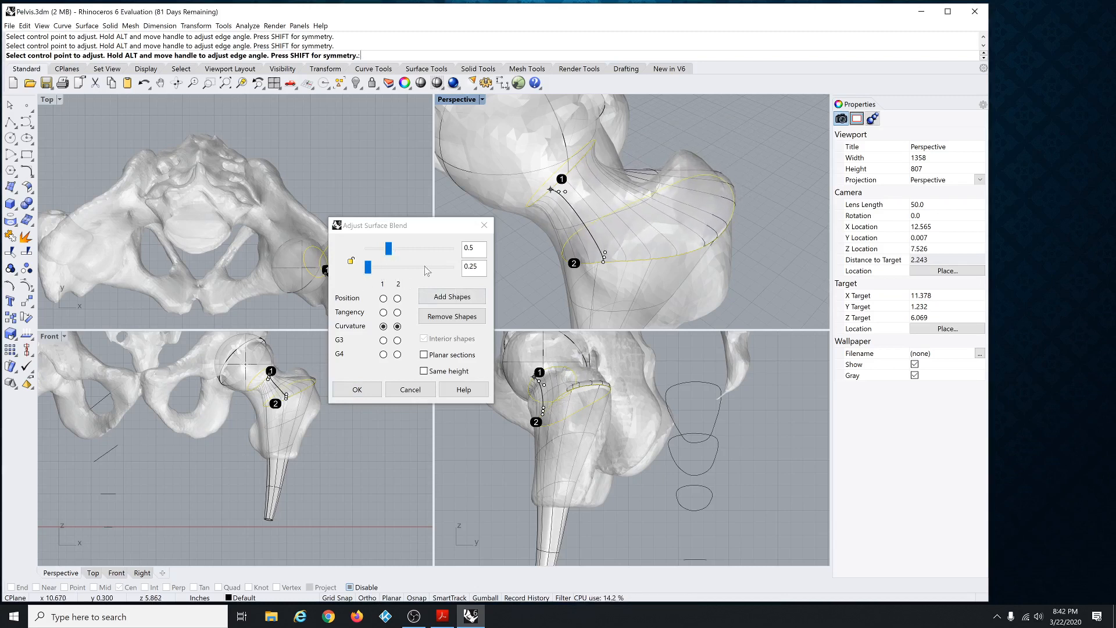
{"action": "left_click", "coordinate": [375, 390]}
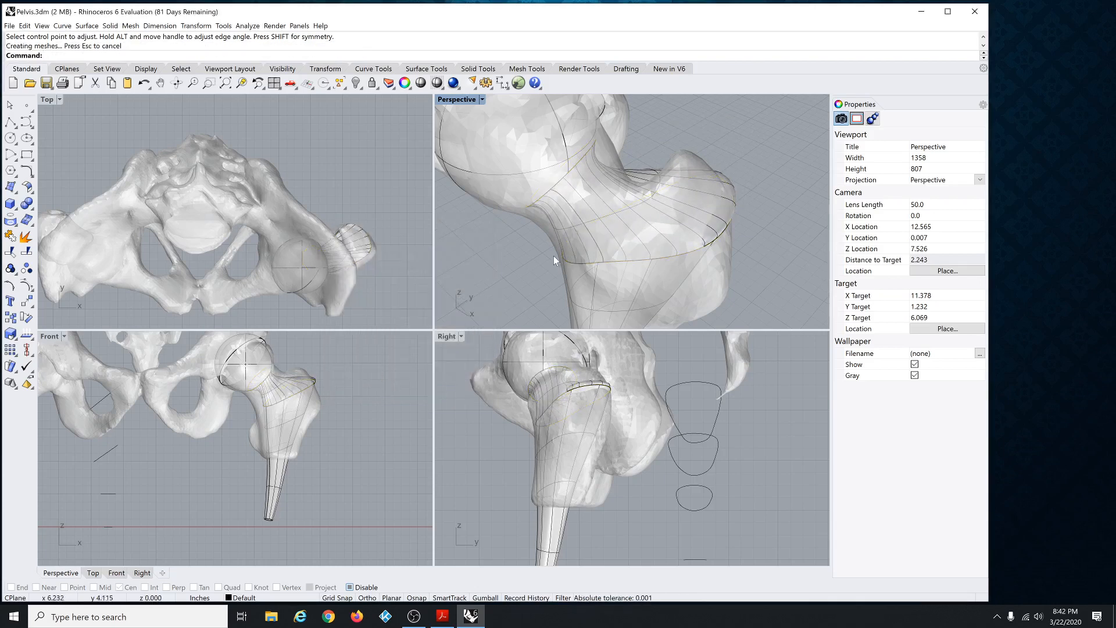
{"action": "scroll", "coordinate": [605, 244], "scroll_direction": "down", "scroll_amount": 2}
Join the ball head, the neck blend and the stem into one polysurface.
{"action": "left_click", "coordinate": [593, 224]}
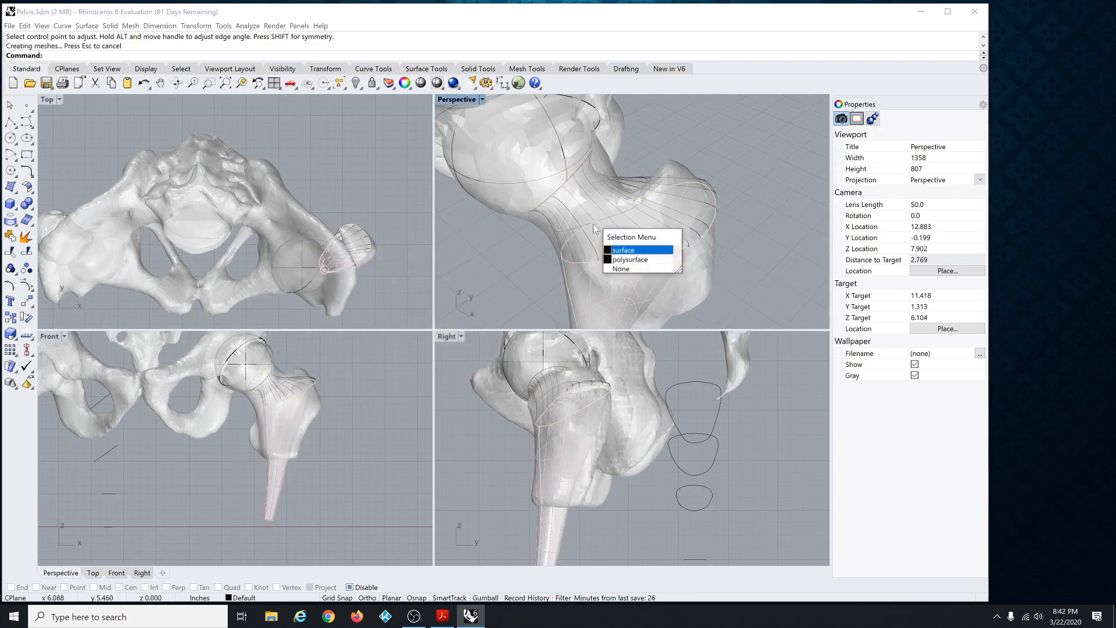
{"action": "key", "text": "Down"}
{"action": "key", "text": "Return"}
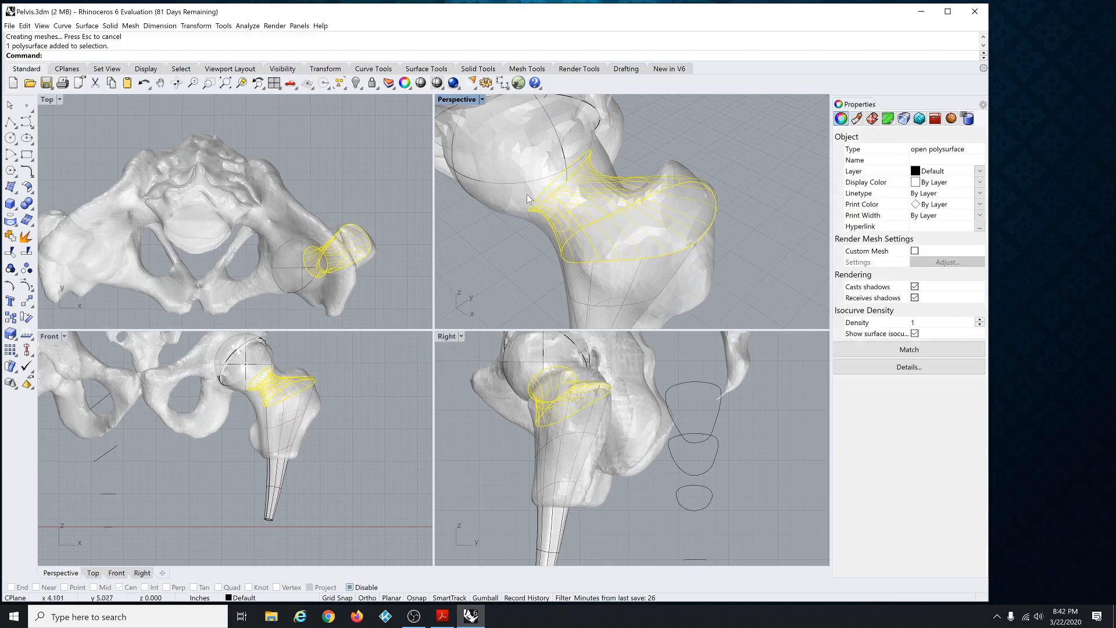
{"action": "left_click", "coordinate": [518, 181]}
{"action": "scroll", "coordinate": [585, 222], "scroll_direction": "down", "scroll_amount": 4}
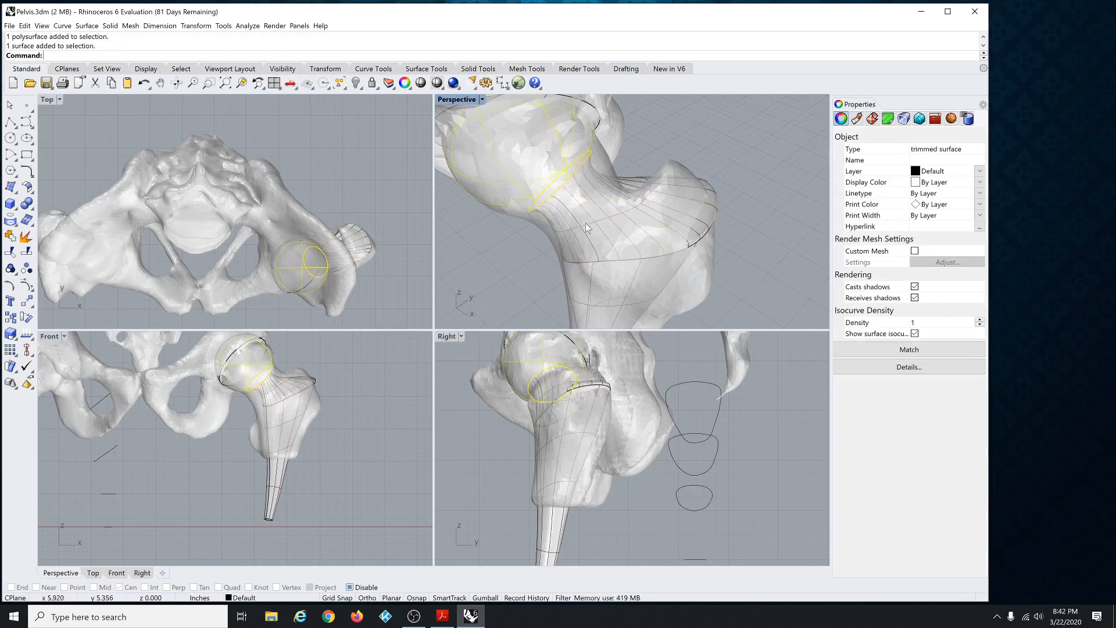
{"action": "left_click", "coordinate": [618, 198], "text": "shift"}
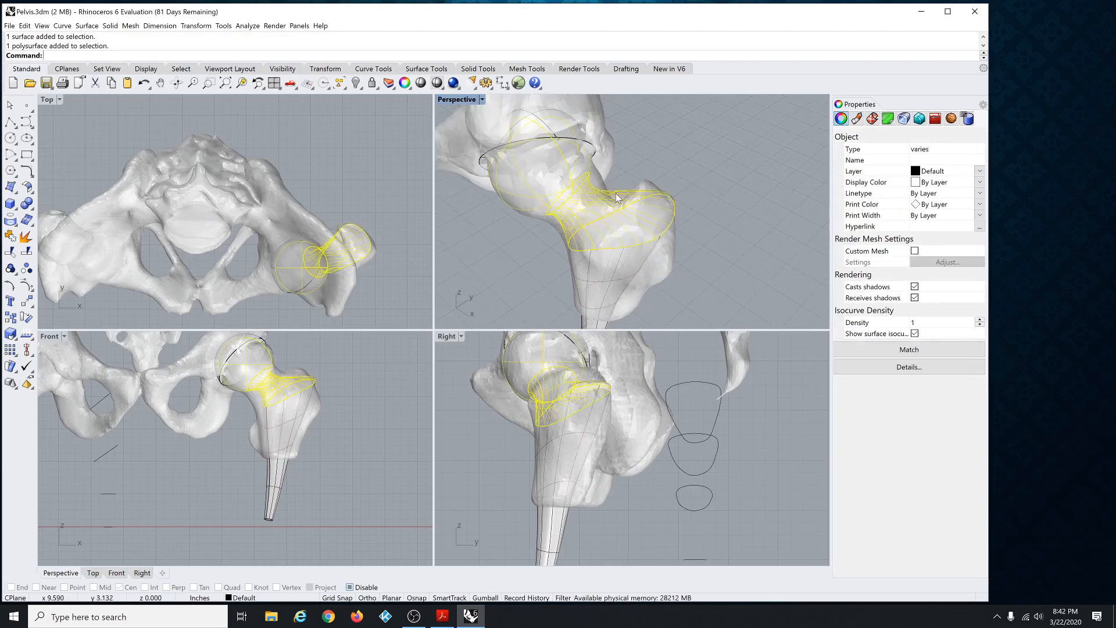
{"action": "left_click", "coordinate": [584, 324], "text": "shift"}
{"action": "scroll", "coordinate": [599, 183], "scroll_direction": "down", "scroll_amount": 4}
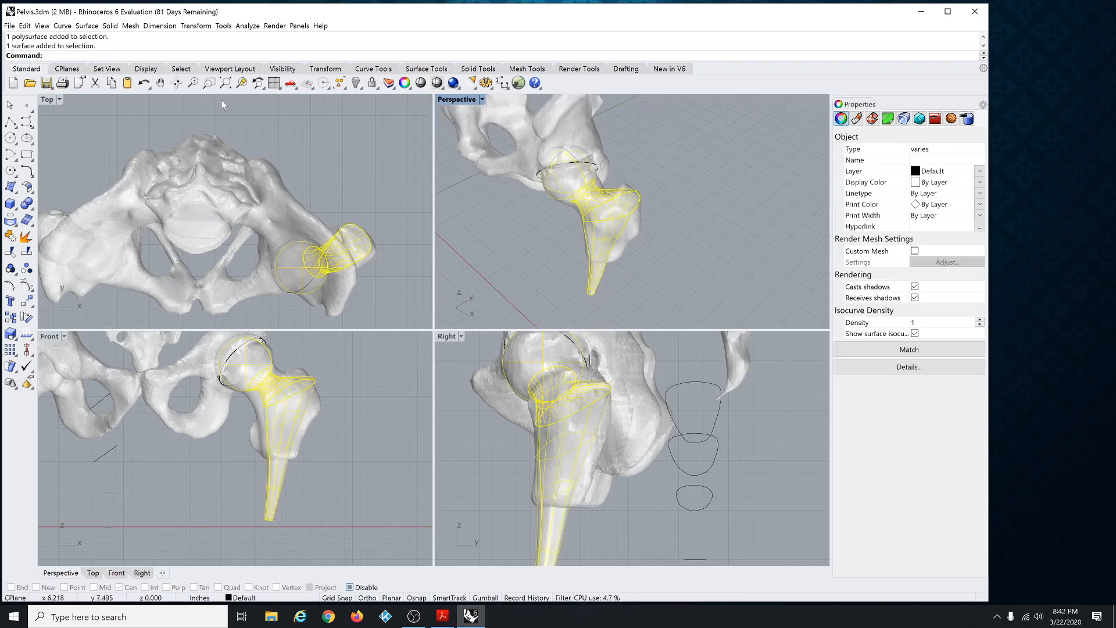
{"action": "left_click", "coordinate": [25, 26]}
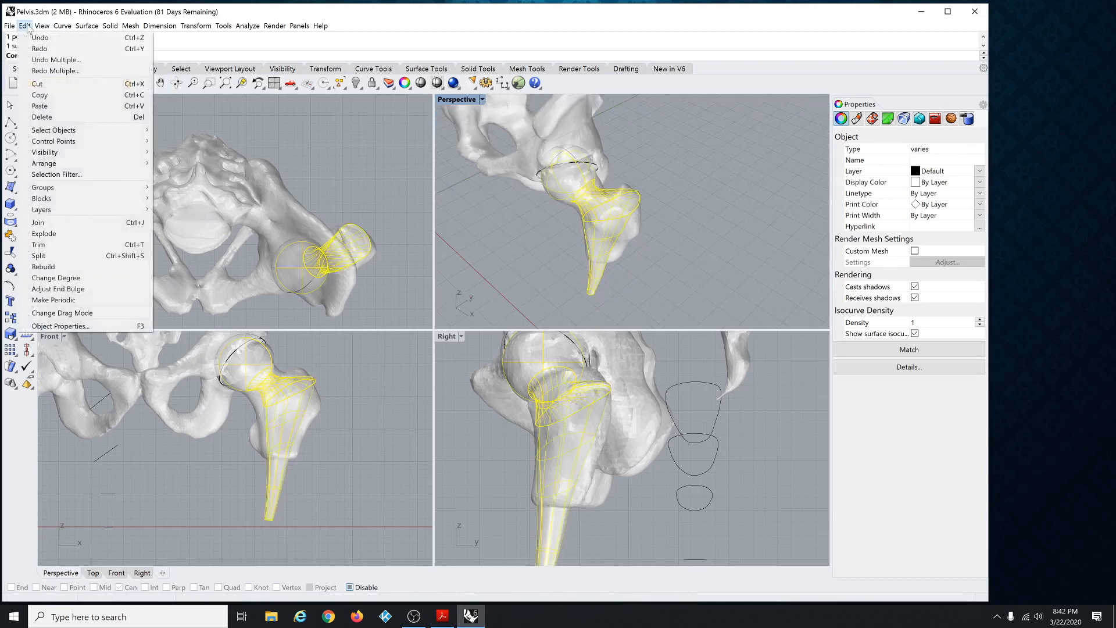
{"action": "left_click", "coordinate": [65, 226]}
{"action": "left_click", "coordinate": [508, 287]}
Select the joined implant, view it from below and run Volume to test whether it is closed, declining the calculation.
{"action": "left_click", "coordinate": [596, 282]}
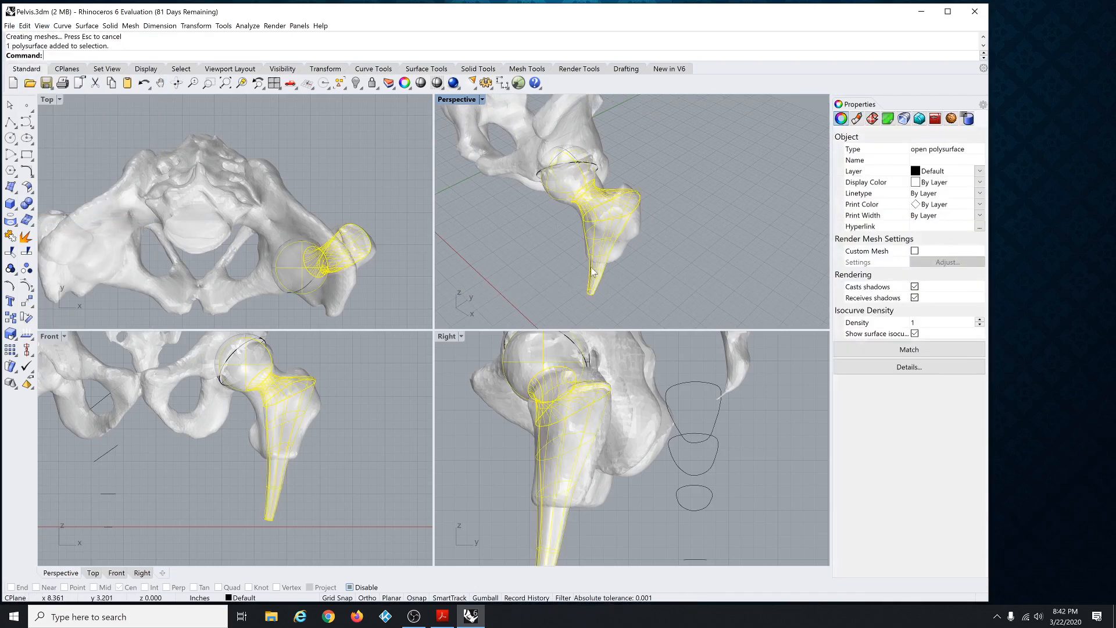
{"action": "right_click_drag", "start_coordinate": [598, 285], "coordinate": [637, 262]}
{"action": "scroll", "coordinate": [569, 256], "scroll_direction": "up", "scroll_amount": 8}
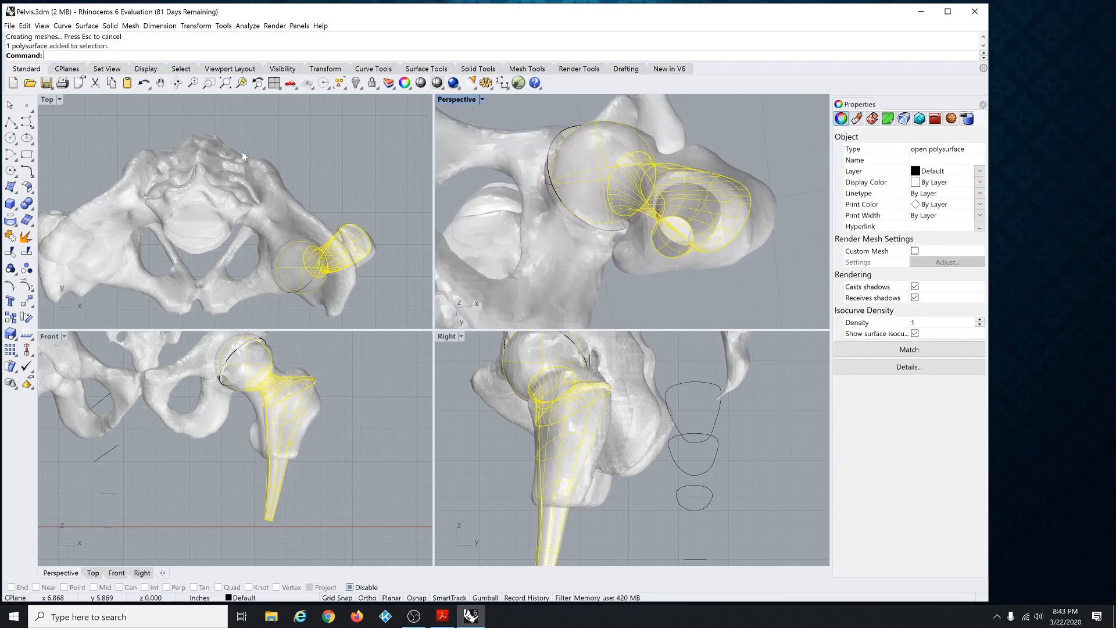
{"action": "type", "text": "v"}
{"action": "key", "text": "Return"}
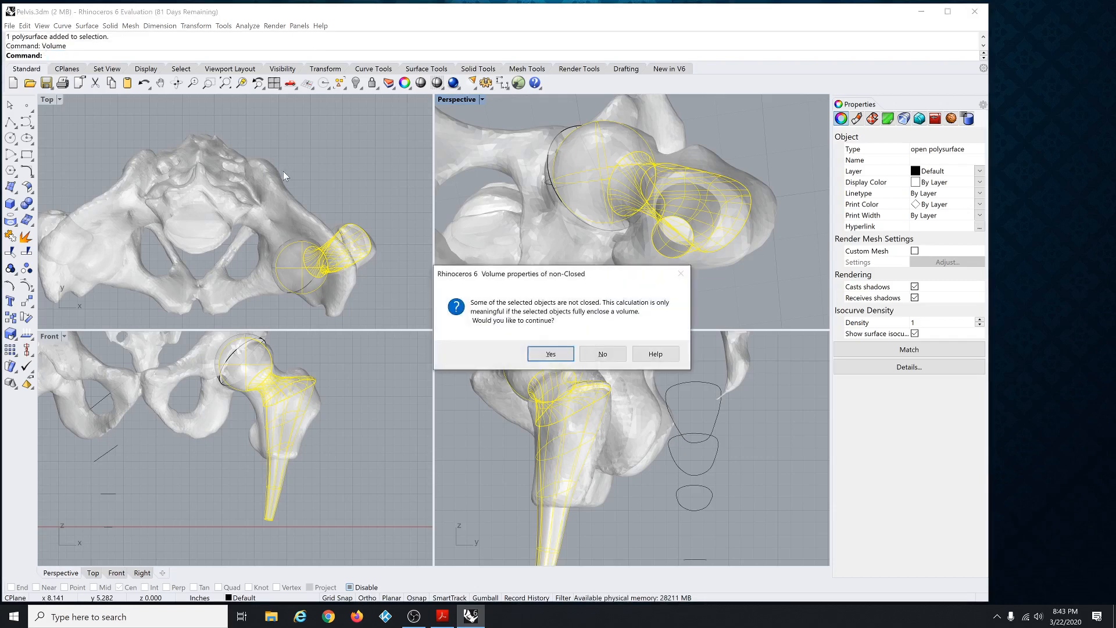
{"action": "left_click", "coordinate": [605, 354]}
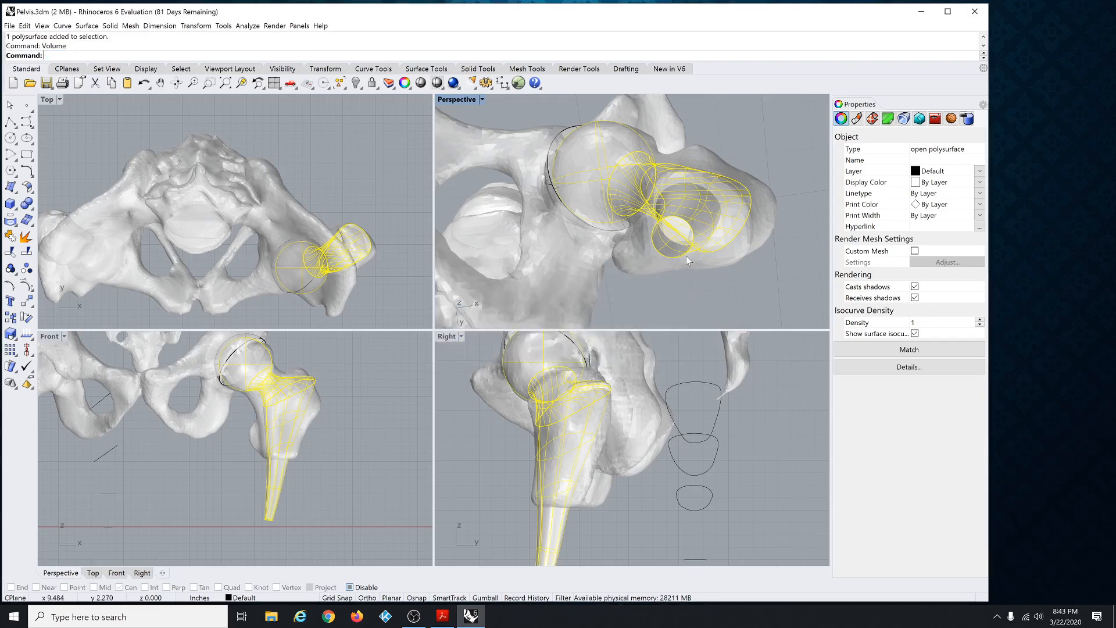
Cap the planar hole at the lower tip of the implant's stem to make the implant a closed solid.
{"action": "right_click_drag", "start_coordinate": [675, 259], "coordinate": [643, 268]}
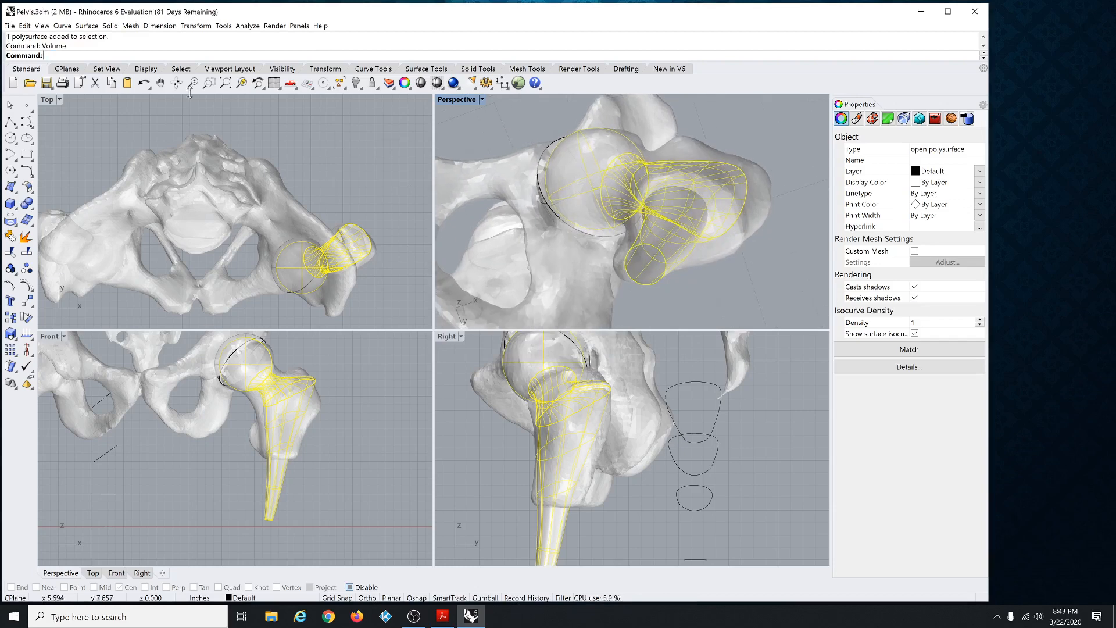
{"action": "left_click", "coordinate": [110, 26]}
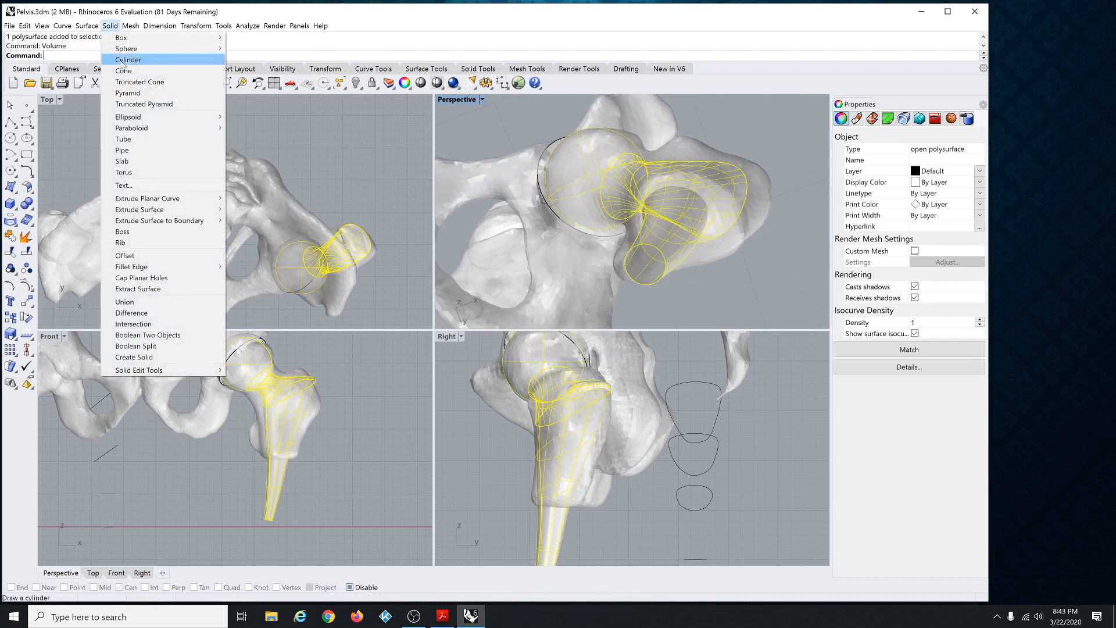
{"action": "left_click", "coordinate": [160, 279]}
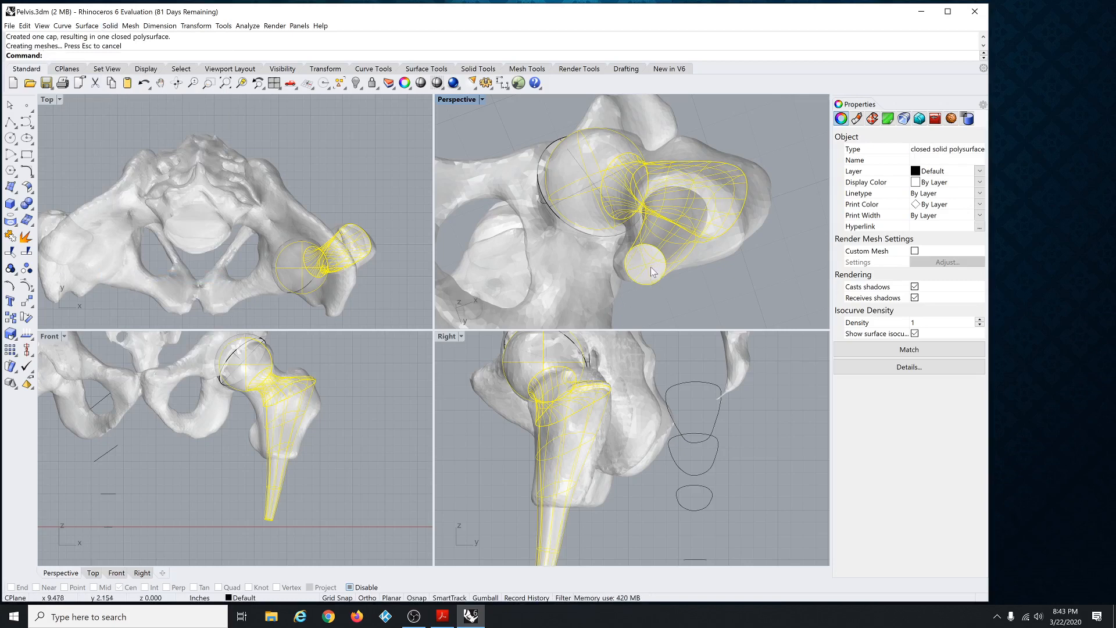
{"action": "scroll", "coordinate": [649, 289], "scroll_direction": "up", "scroll_amount": 3}
{"action": "scroll", "coordinate": [645, 279], "scroll_direction": "down", "scroll_amount": 2}
{"action": "scroll", "coordinate": [657, 238], "scroll_direction": "up", "scroll_amount": 3}
{"action": "scroll", "coordinate": [645, 244], "scroll_direction": "down", "scroll_amount": 1}
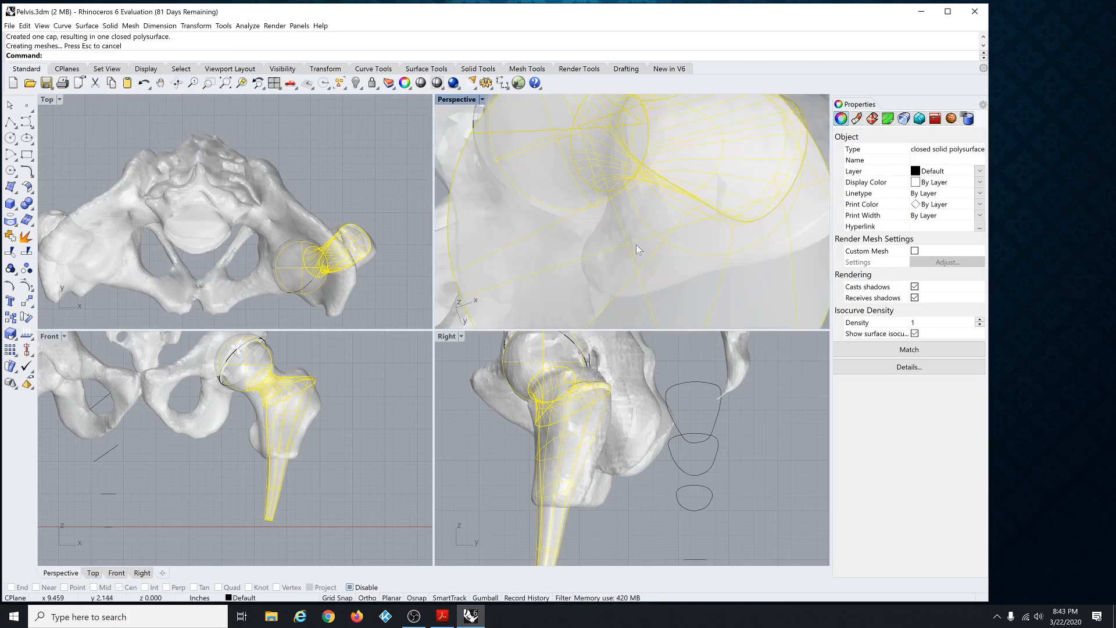
{"action": "scroll", "coordinate": [648, 268], "scroll_direction": "down", "scroll_amount": 3}
{"action": "scroll", "coordinate": [650, 280], "scroll_direction": "up", "scroll_amount": 3}
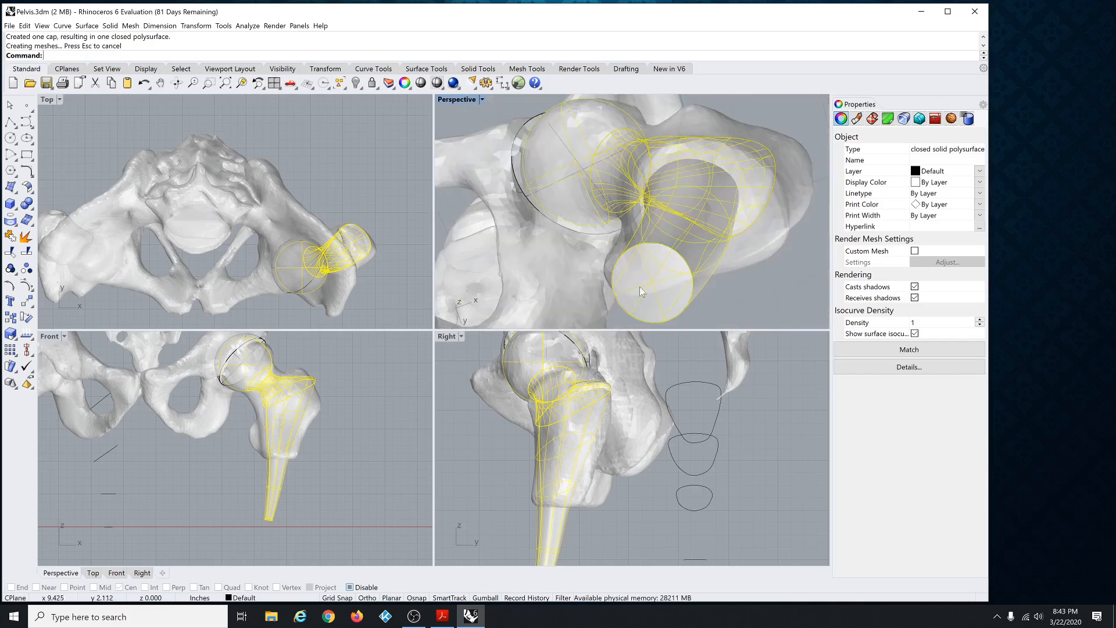
Calculate the volume of the capped implant to check that it is closed.
{"action": "scroll", "coordinate": [646, 298], "scroll_direction": "down", "scroll_amount": 2}
{"action": "type", "text": "Volume"}
{"action": "key", "text": "Return"}
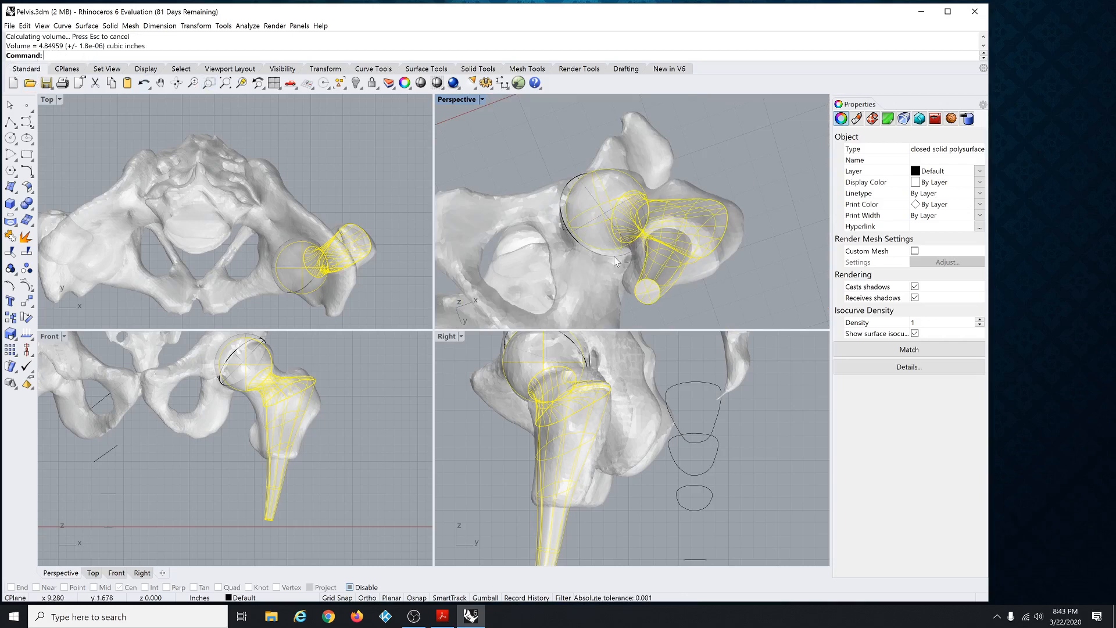
Subtract the implant from the cup around the ball head with Boolean Difference, setting DeleteInput to No to keep the implant.
{"action": "right_click_drag", "start_coordinate": [733, 271], "coordinate": [689, 286]}
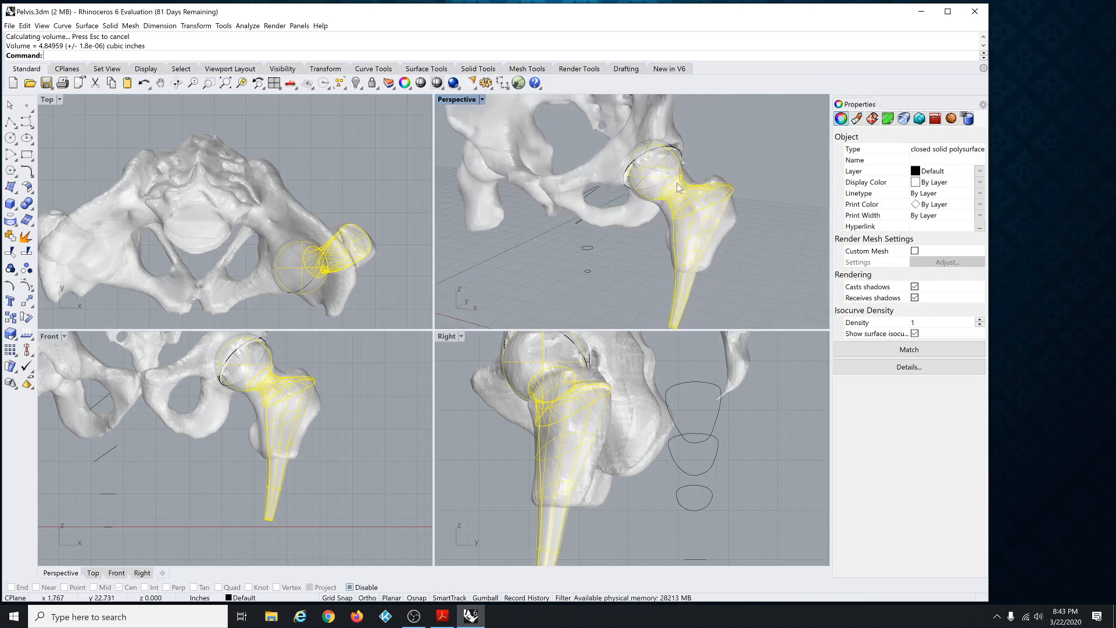
{"action": "scroll", "coordinate": [673, 183], "scroll_direction": "up", "scroll_amount": 3}
{"action": "left_click", "coordinate": [578, 181]}
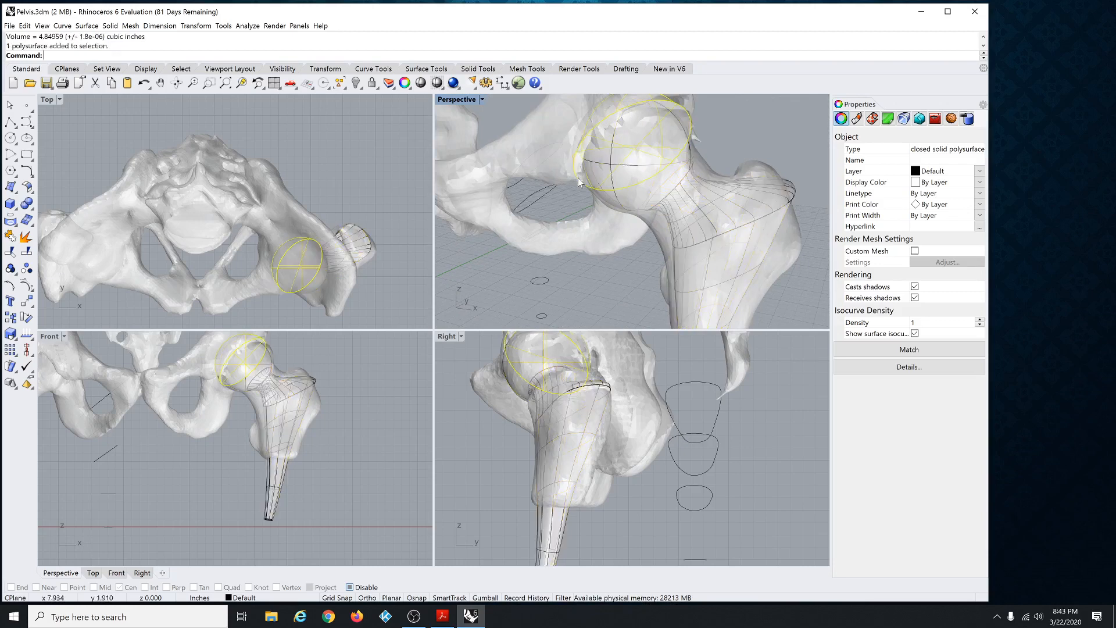
{"action": "scroll", "coordinate": [578, 250], "scroll_direction": "down", "scroll_amount": 3}
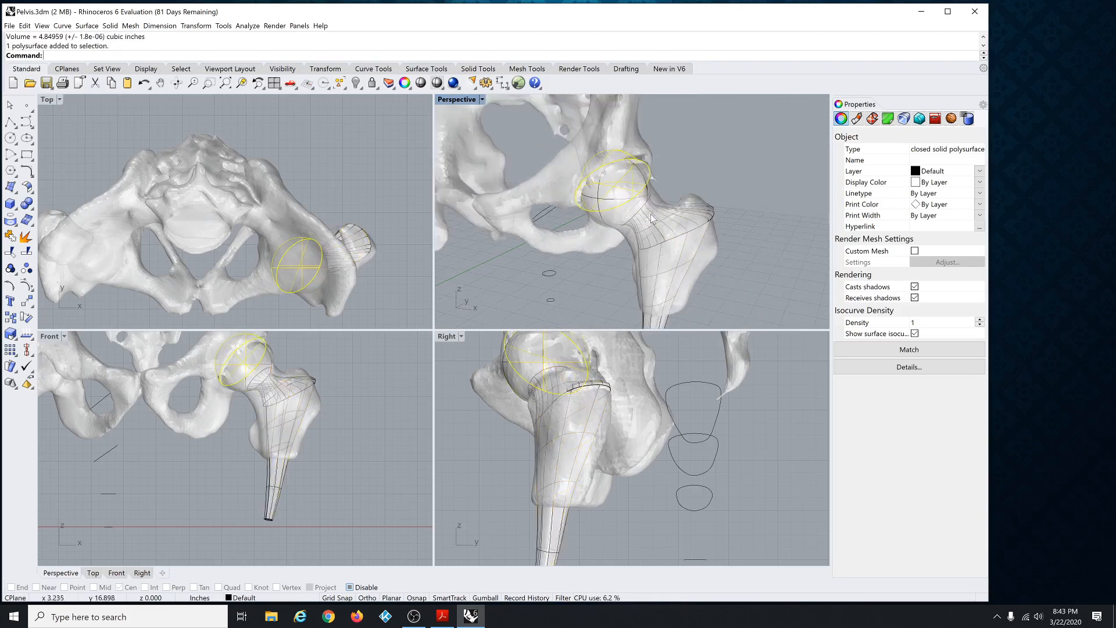
{"action": "left_click", "coordinate": [613, 284]}
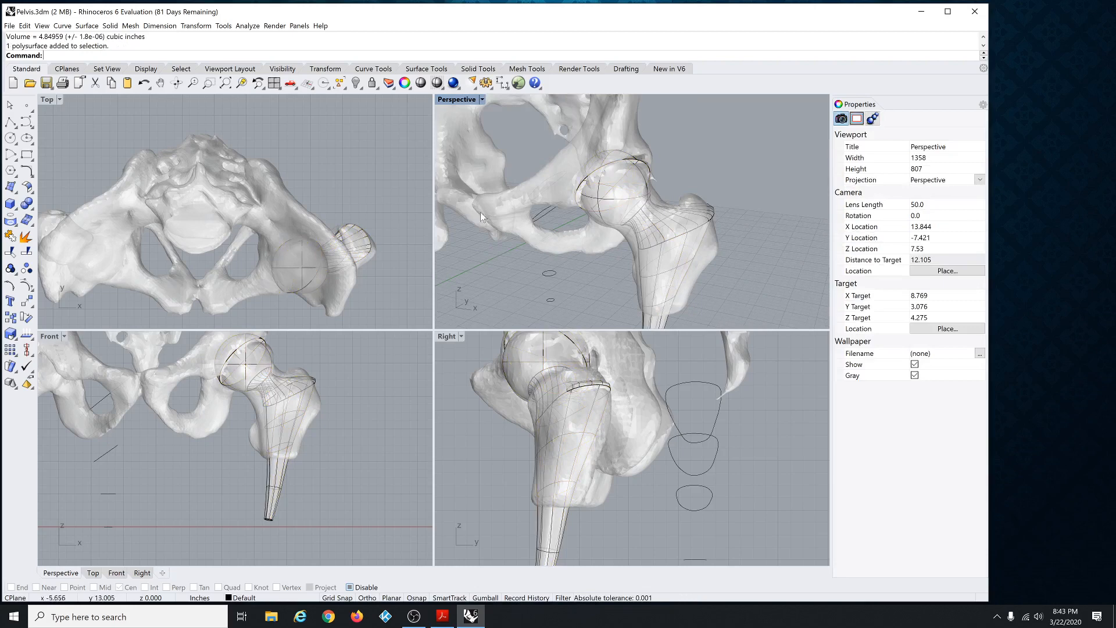
{"action": "left_click", "coordinate": [110, 25]}
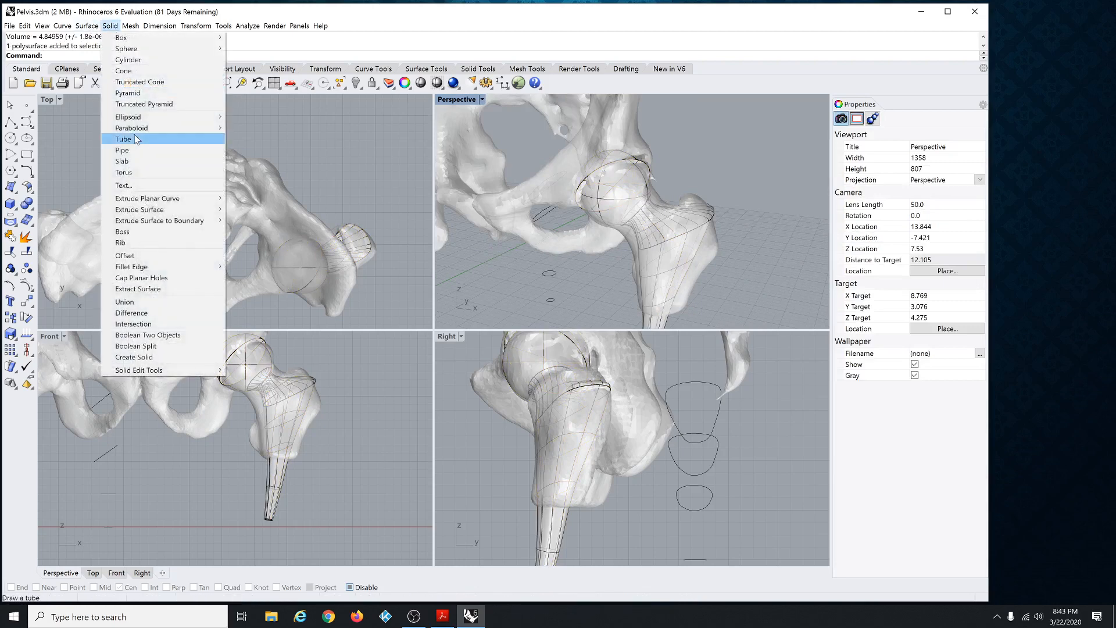
{"action": "left_click", "coordinate": [148, 312]}
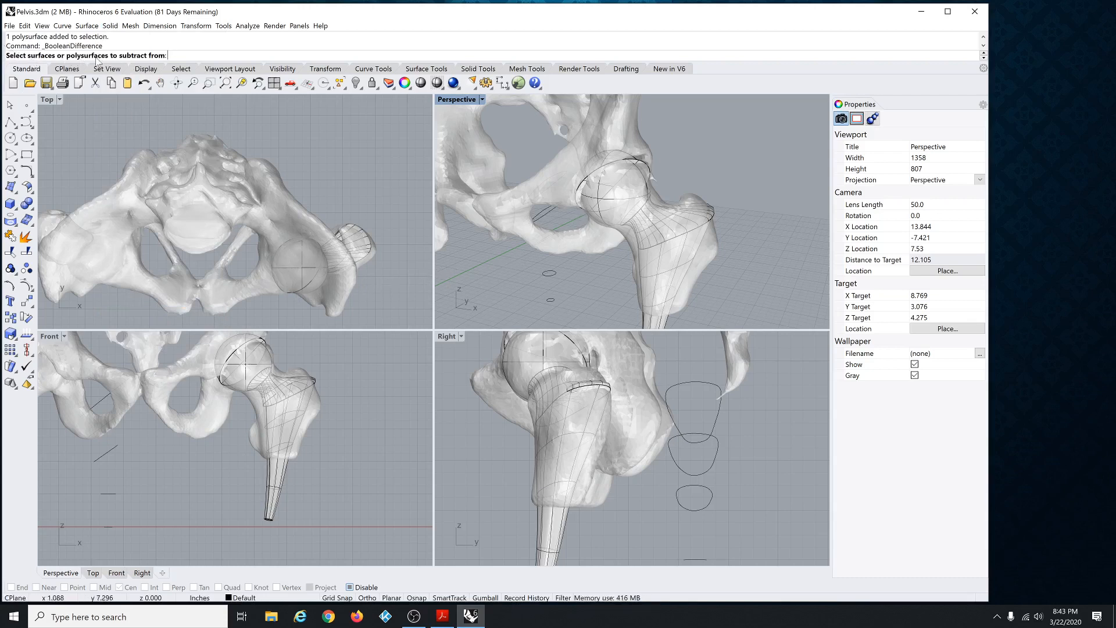
{"action": "left_click", "coordinate": [577, 204]}
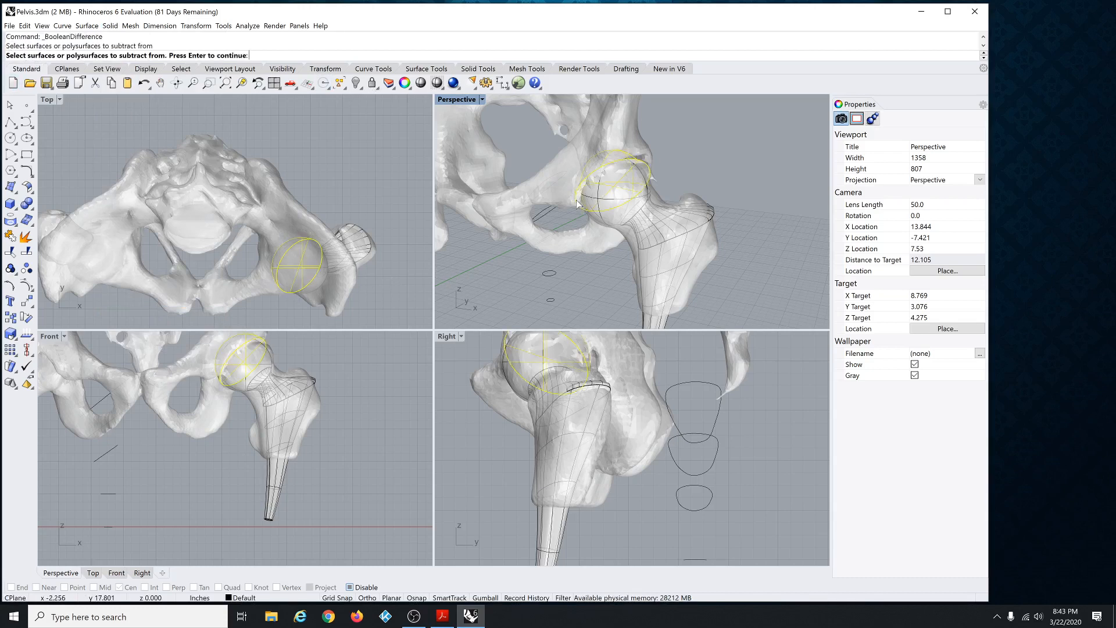
{"action": "key", "text": "Return"}
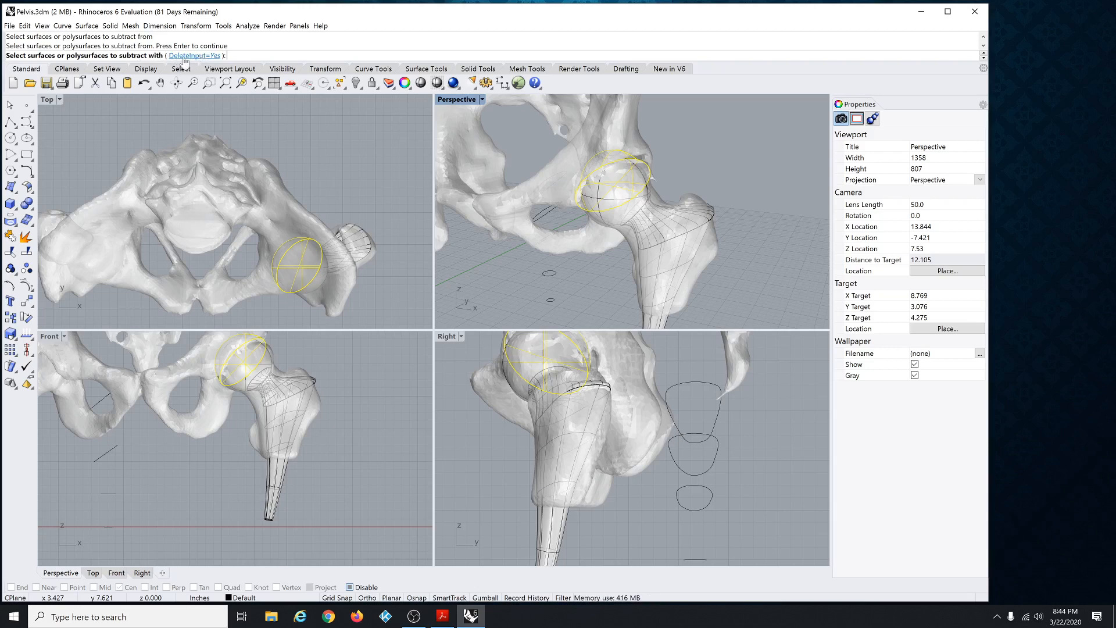
{"action": "left_click", "coordinate": [204, 56]}
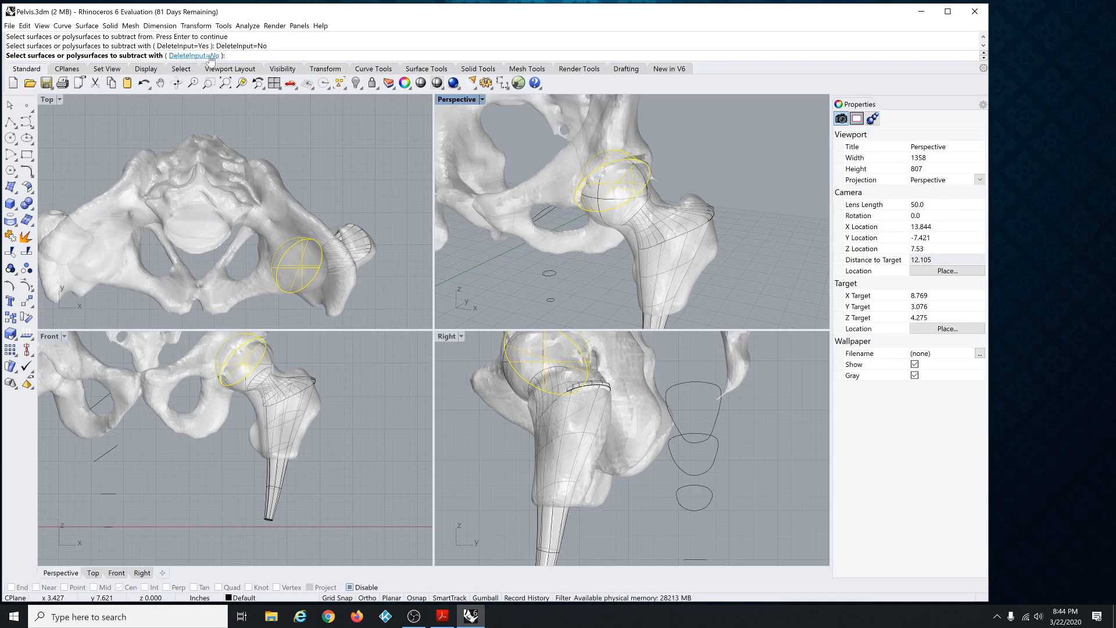
{"action": "left_click", "coordinate": [632, 226]}
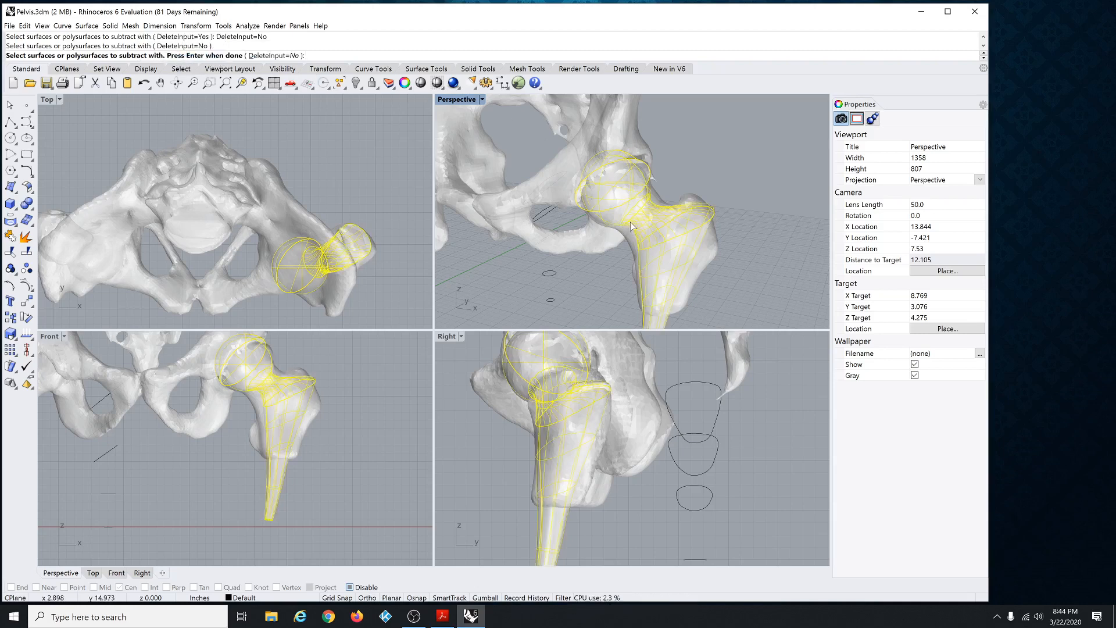
{"action": "key", "text": "Return"}
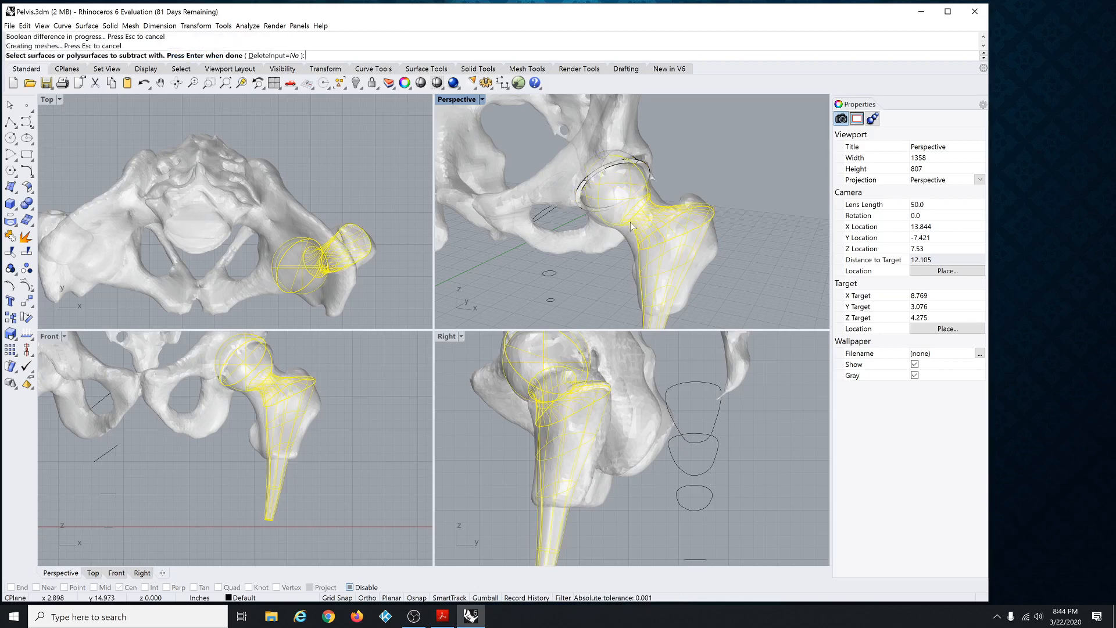
Move the hollowed cup out of the hip joint into the empty space beside the pelvis in the Top view.
{"action": "left_click", "coordinate": [579, 200]}
{"action": "scroll", "coordinate": [247, 192], "scroll_direction": "down", "scroll_amount": 2}
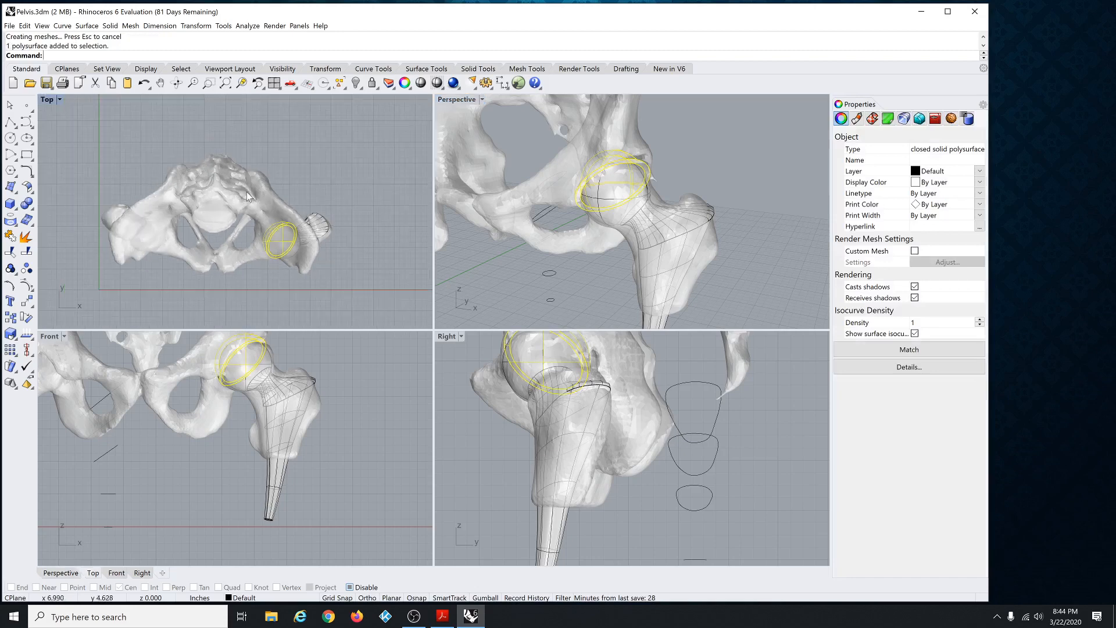
{"action": "scroll", "coordinate": [246, 192], "scroll_direction": "down", "scroll_amount": 2}
{"action": "left_click_drag", "start_coordinate": [267, 232], "coordinate": [358, 236]}
{"action": "left_click", "coordinate": [386, 254]}
Examine the separated cup and its hollowed inside from several angles in the Top and Perspective views.
{"action": "scroll", "coordinate": [349, 250], "scroll_direction": "up", "scroll_amount": 5}
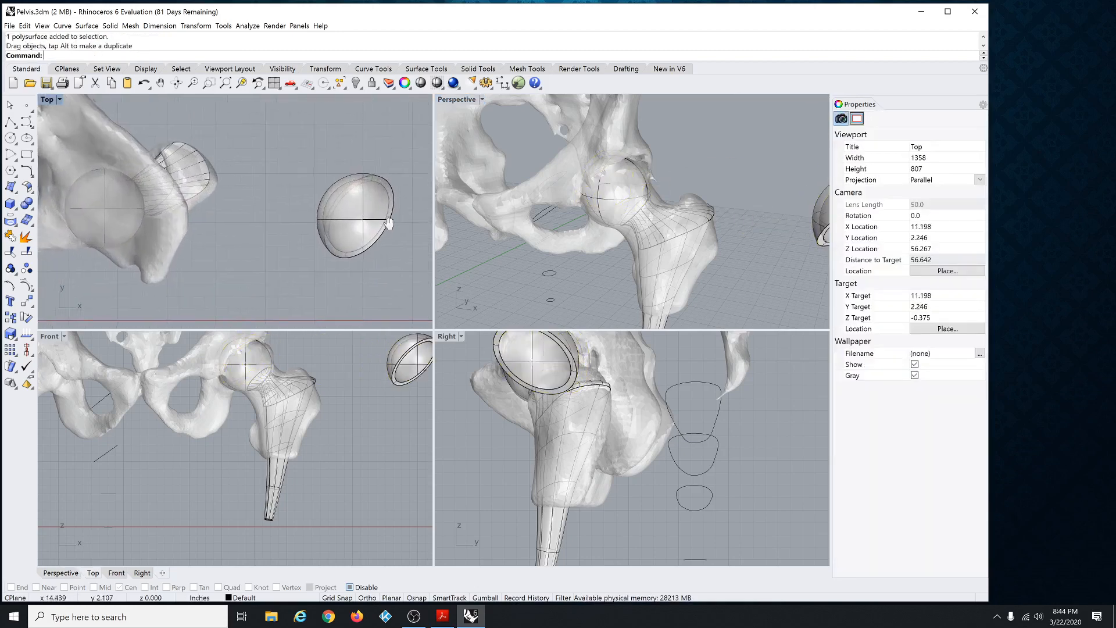
{"action": "right_click_drag", "start_coordinate": [381, 221], "coordinate": [371, 222]}
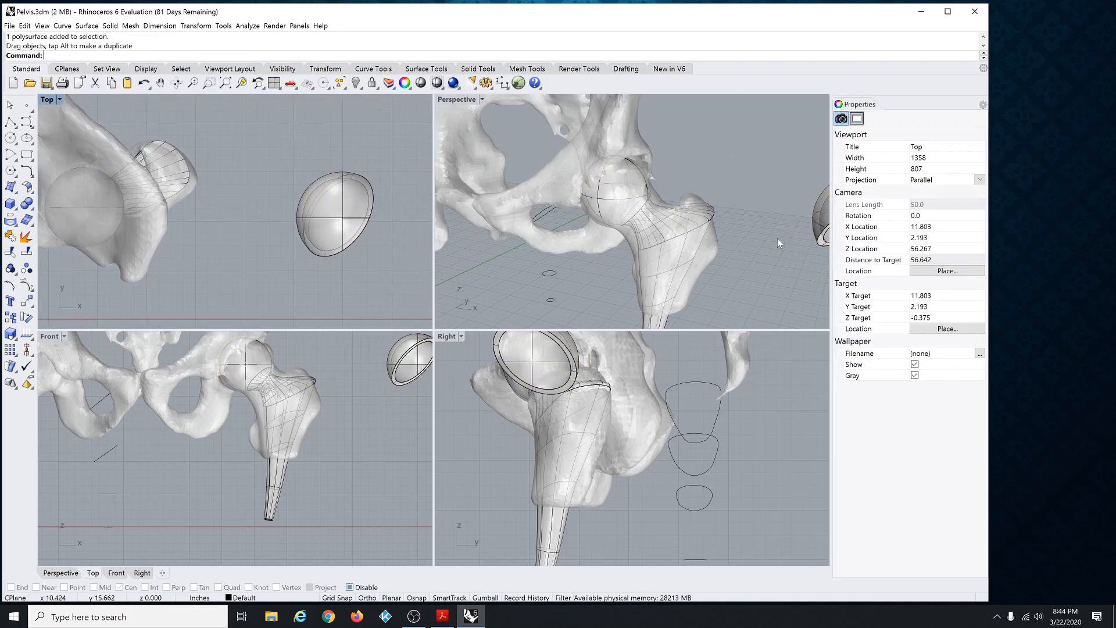
{"action": "scroll", "coordinate": [777, 237], "scroll_direction": "down", "scroll_amount": 7}
{"action": "scroll", "coordinate": [807, 236], "scroll_direction": "up", "scroll_amount": 10}
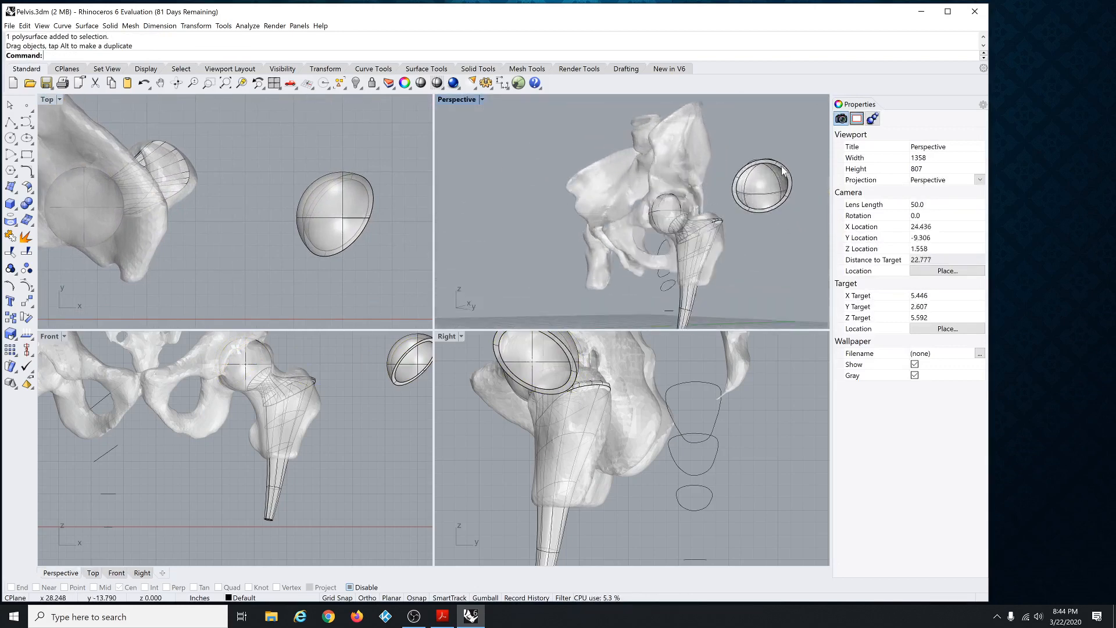
{"action": "scroll", "coordinate": [767, 186], "scroll_direction": "down", "scroll_amount": 6}
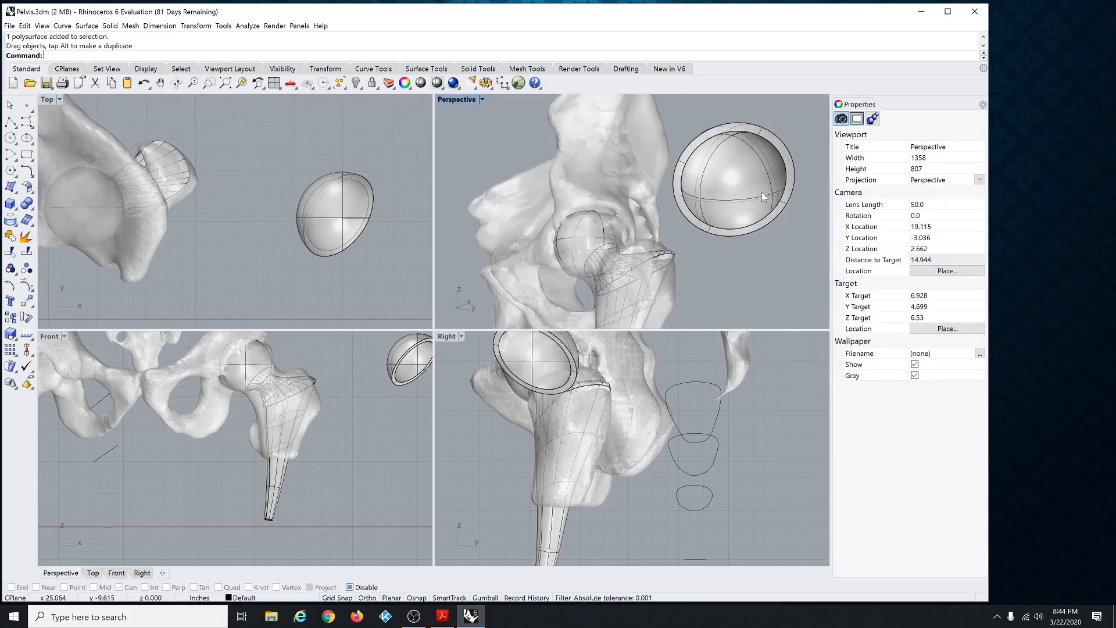
{"action": "right_click_drag", "start_coordinate": [762, 192], "coordinate": [727, 196]}
{"action": "scroll", "coordinate": [727, 197], "scroll_direction": "down", "scroll_amount": 6}
{"action": "scroll", "coordinate": [620, 203], "scroll_direction": "up", "scroll_amount": 5}
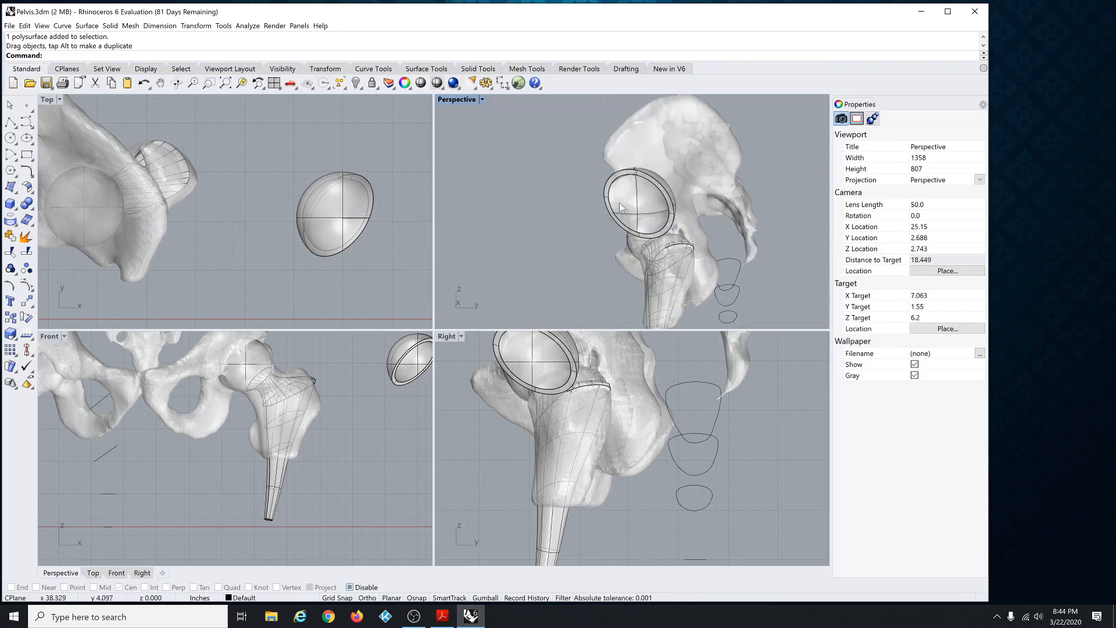
{"action": "right_click_drag", "start_coordinate": [622, 203], "coordinate": [587, 199]}
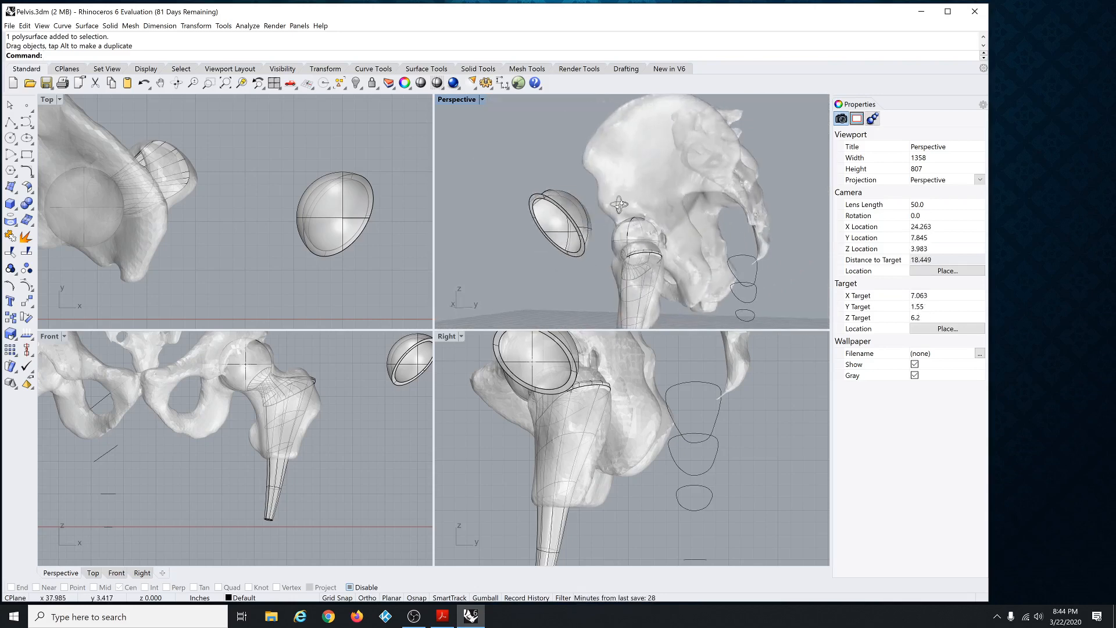
{"action": "left_click", "coordinate": [482, 99]}
{"action": "left_click", "coordinate": [465, 191]}
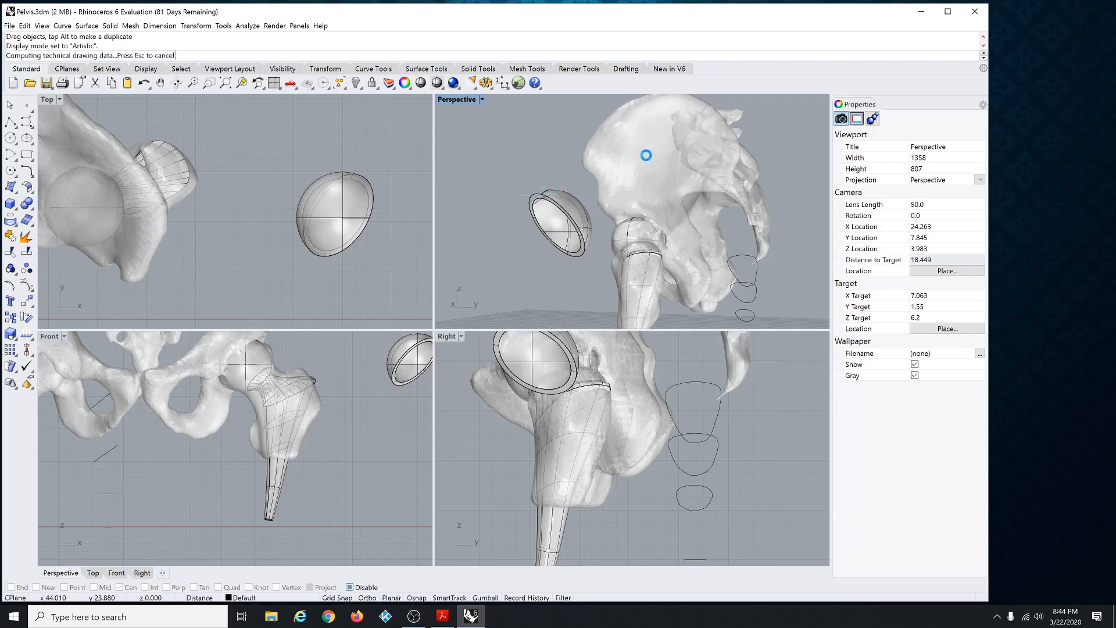
{"action": "key", "text": "Escape"}
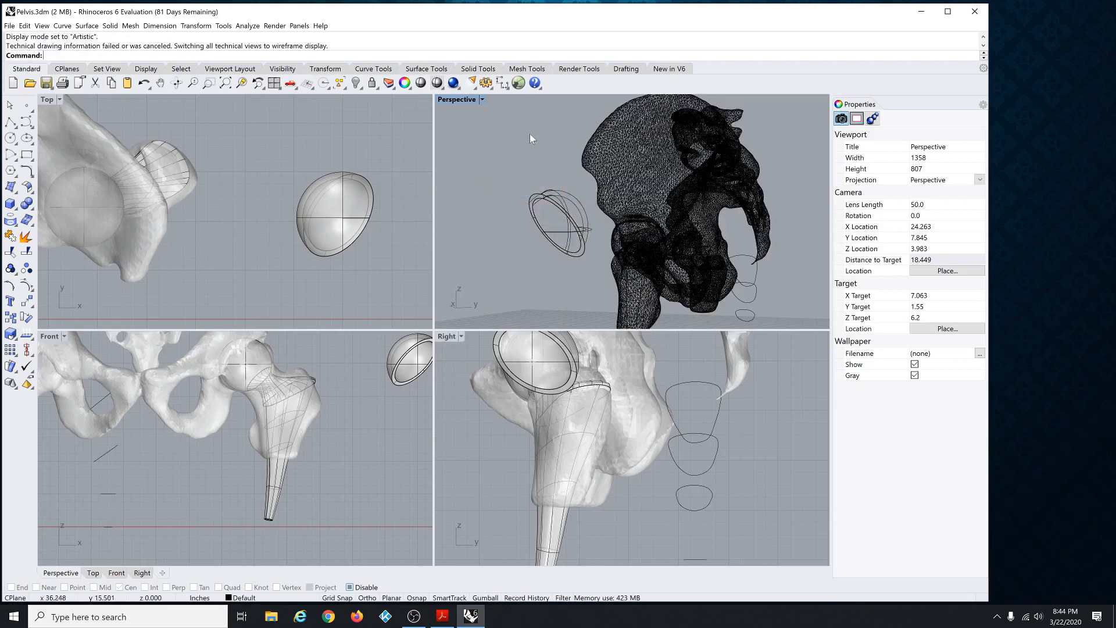
Set the Perspective view to the Shaded display mode and examine the inside of the cup.
{"action": "left_click", "coordinate": [484, 101]}
{"action": "left_click", "coordinate": [475, 135]}
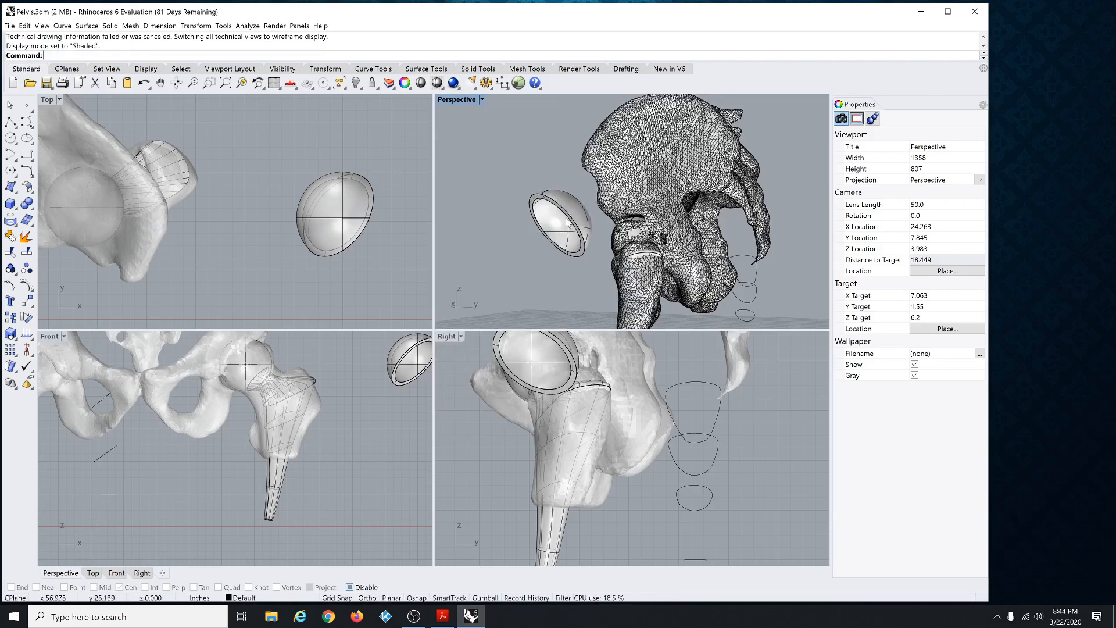
{"action": "scroll", "coordinate": [569, 216], "scroll_direction": "up", "scroll_amount": 4}
{"action": "right_click_drag", "start_coordinate": [568, 217], "coordinate": [576, 214]}
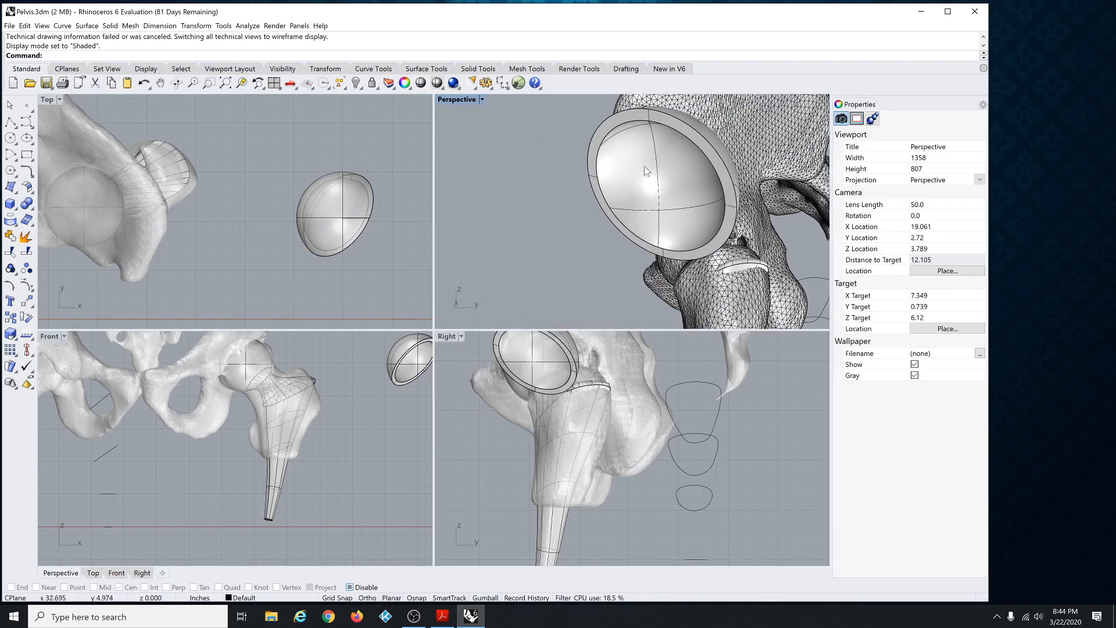
{"action": "scroll", "coordinate": [626, 187], "scroll_direction": "down", "scroll_amount": 10}
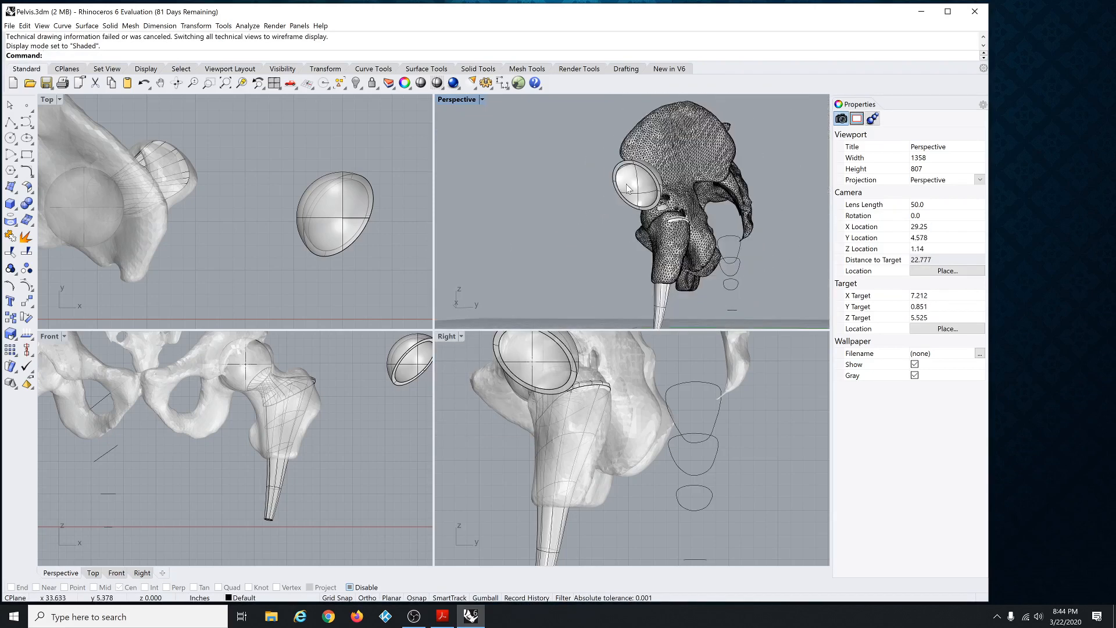
Undo the cup's move to put it back on the ball head, and clear the selection.
{"action": "key", "text": "ctrl+z"}
{"action": "scroll", "coordinate": [276, 219], "scroll_direction": "down", "scroll_amount": 3}
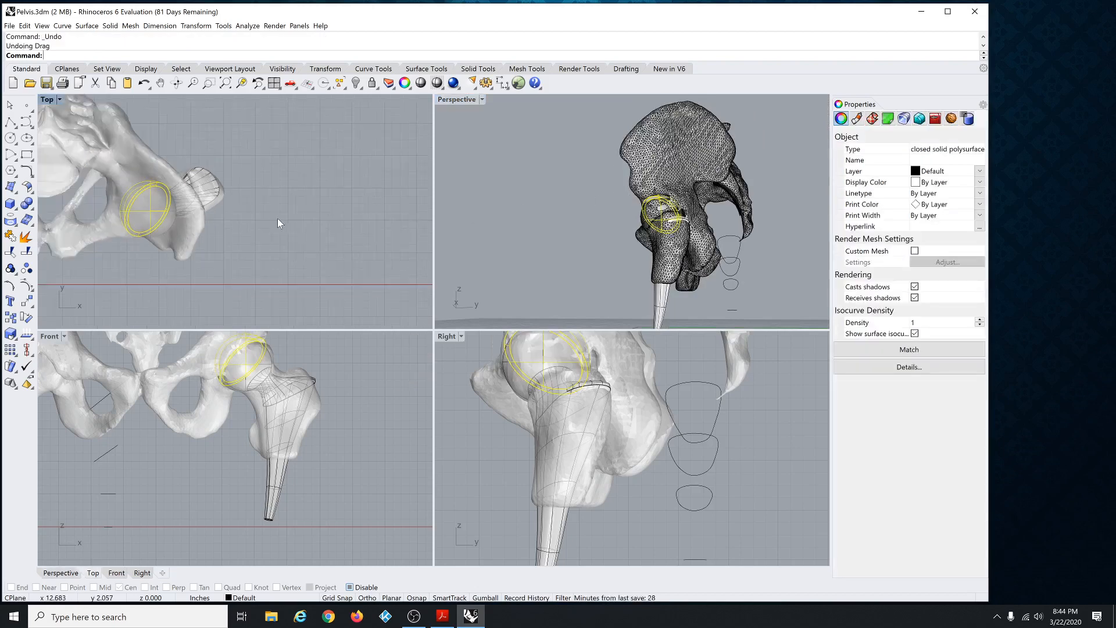
{"action": "left_click", "coordinate": [277, 218]}
{"action": "scroll", "coordinate": [277, 218], "scroll_direction": "down", "scroll_amount": 4}
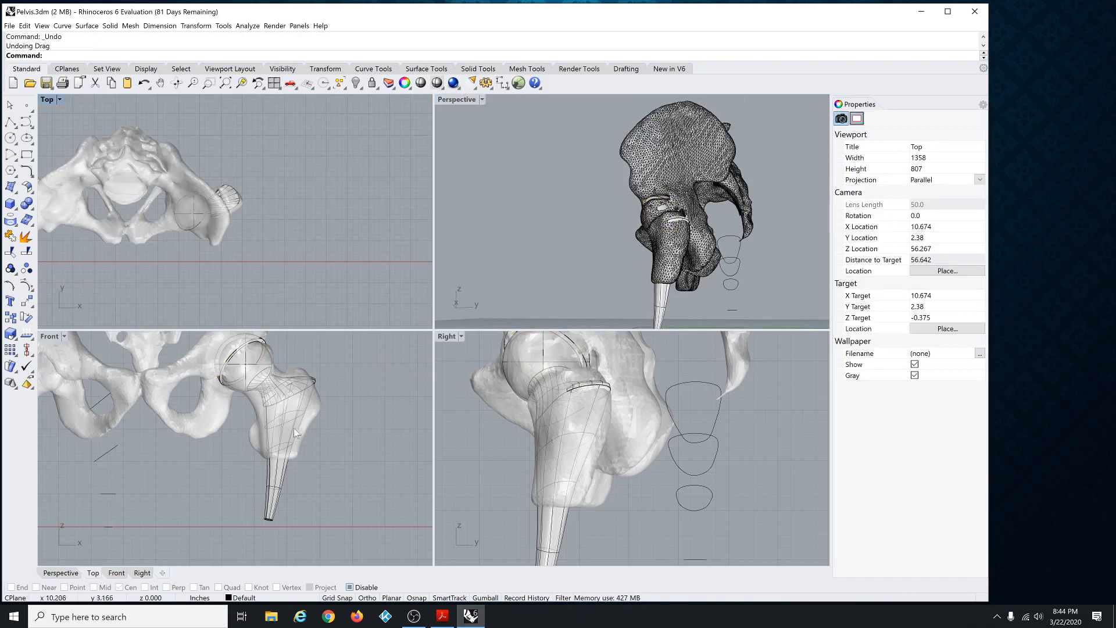
Select the implant and the cup together and move them to the empty space on the opposite side of the pelvis in the Front view.
{"action": "left_click", "coordinate": [278, 484]}
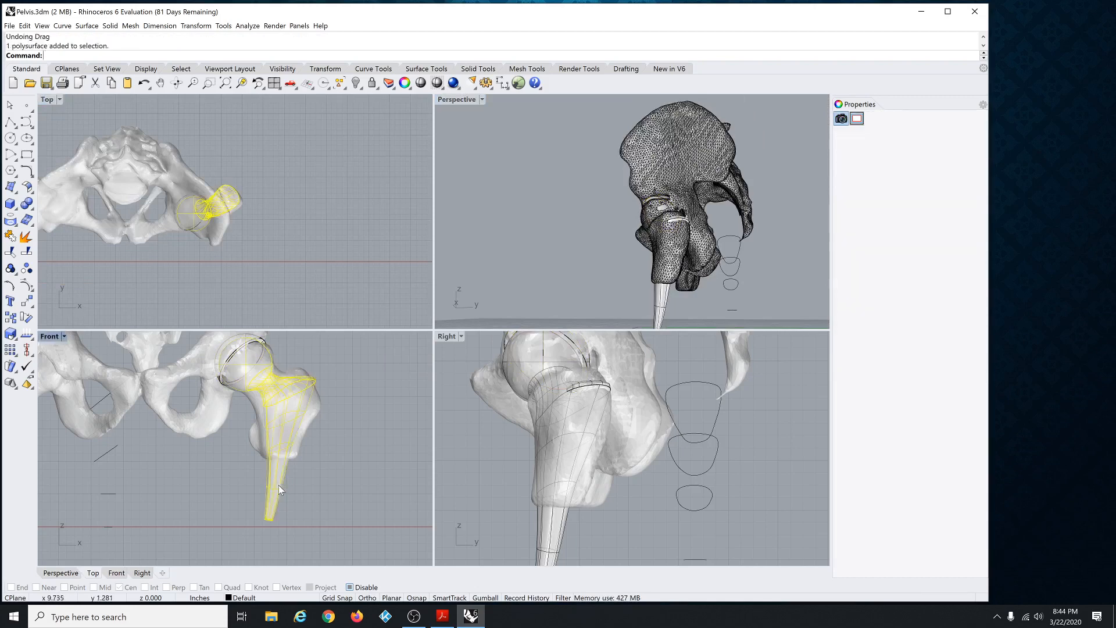
{"action": "left_click", "coordinate": [265, 346], "text": "shift"}
{"action": "scroll", "coordinate": [356, 358], "scroll_direction": "down", "scroll_amount": 6}
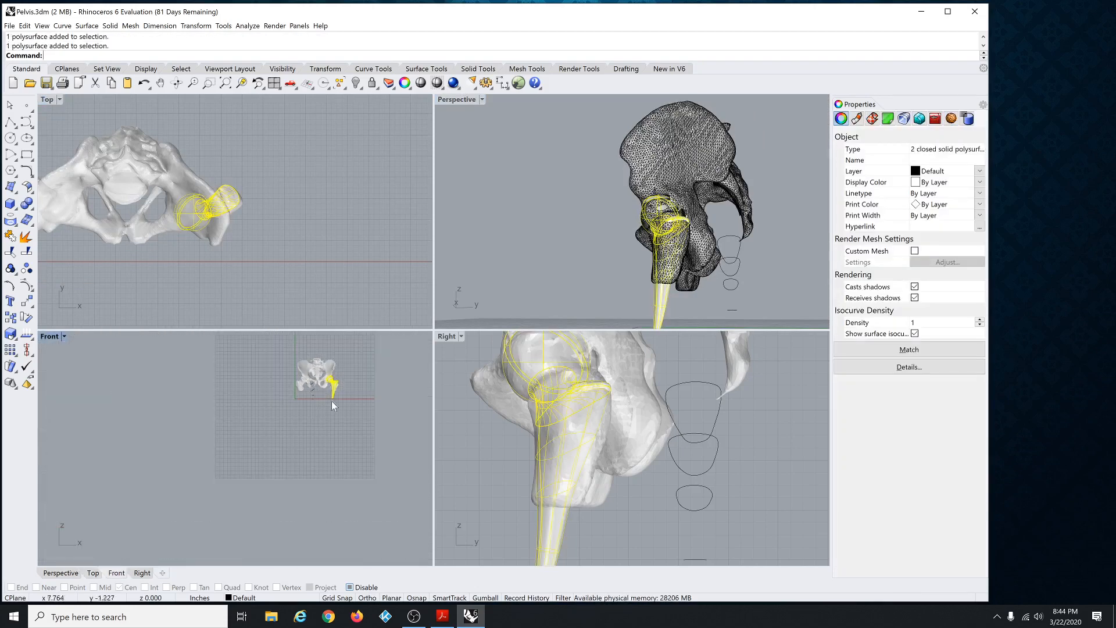
{"action": "left_click_drag", "start_coordinate": [334, 389], "coordinate": [265, 384]}
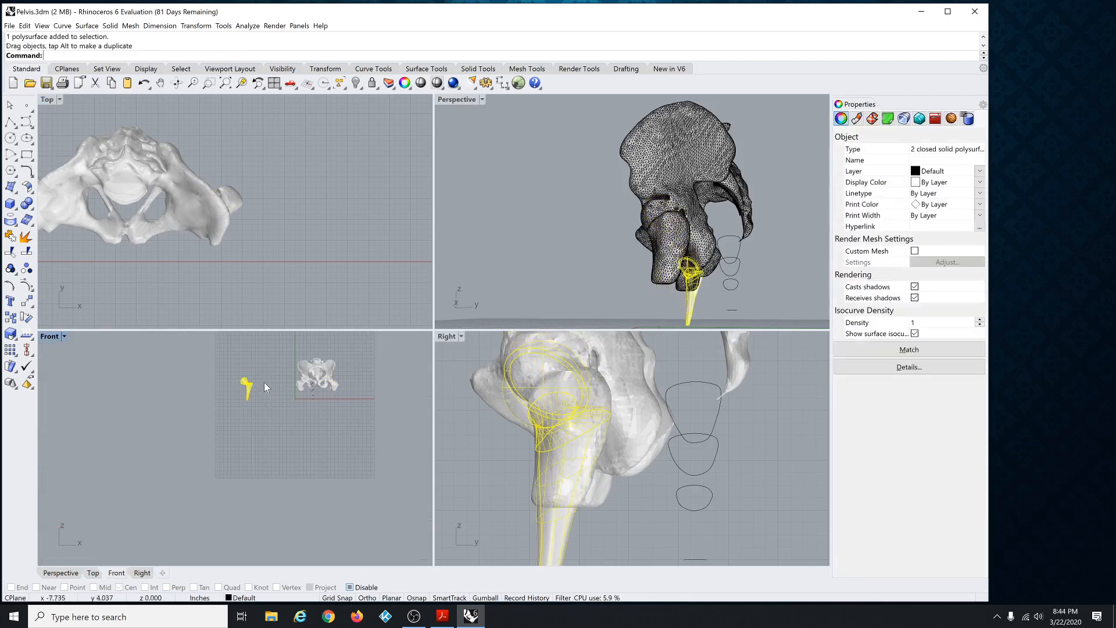
{"action": "scroll", "coordinate": [221, 385], "scroll_direction": "up", "scroll_amount": 3}
{"action": "left_click", "coordinate": [221, 385]}
{"action": "scroll", "coordinate": [275, 368], "scroll_direction": "up", "scroll_amount": 6}
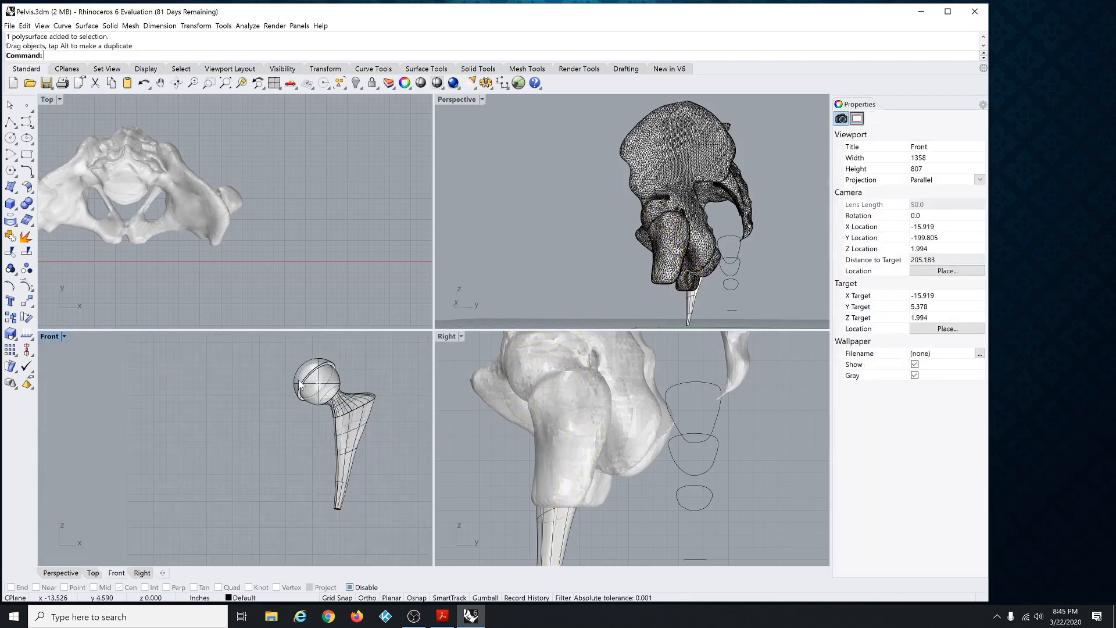
Move the cup diagonally up and away from the ball head in the Front view, and clear the selection.
{"action": "left_click", "coordinate": [299, 385]}
{"action": "scroll", "coordinate": [300, 388], "scroll_direction": "down", "scroll_amount": 1}
{"action": "left_click", "coordinate": [300, 388]}
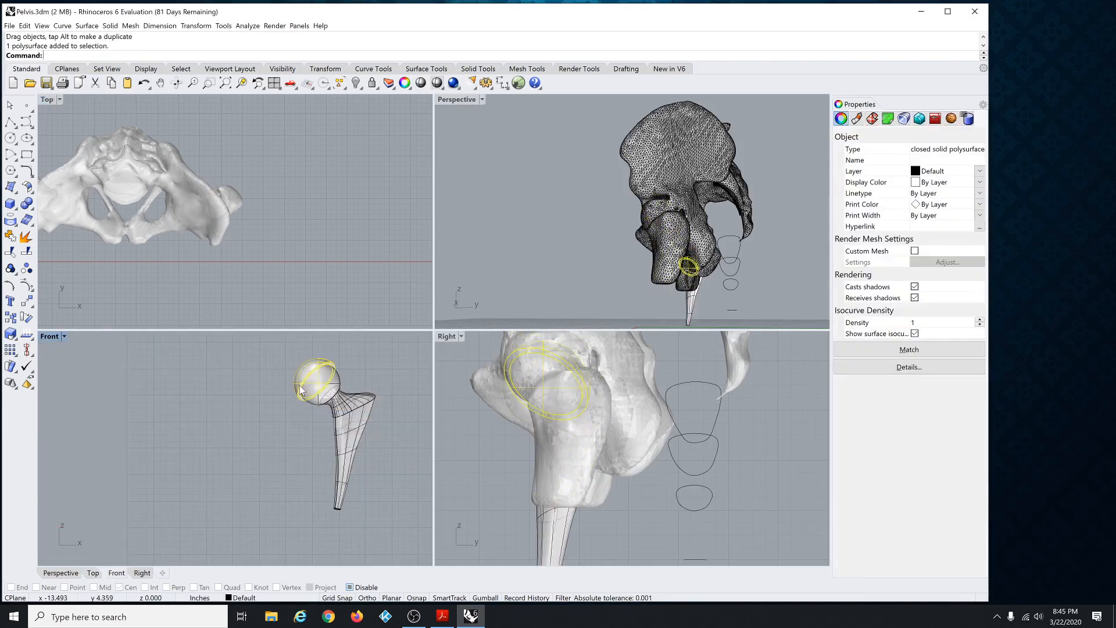
{"action": "left_click_drag", "start_coordinate": [299, 388], "coordinate": [278, 373]}
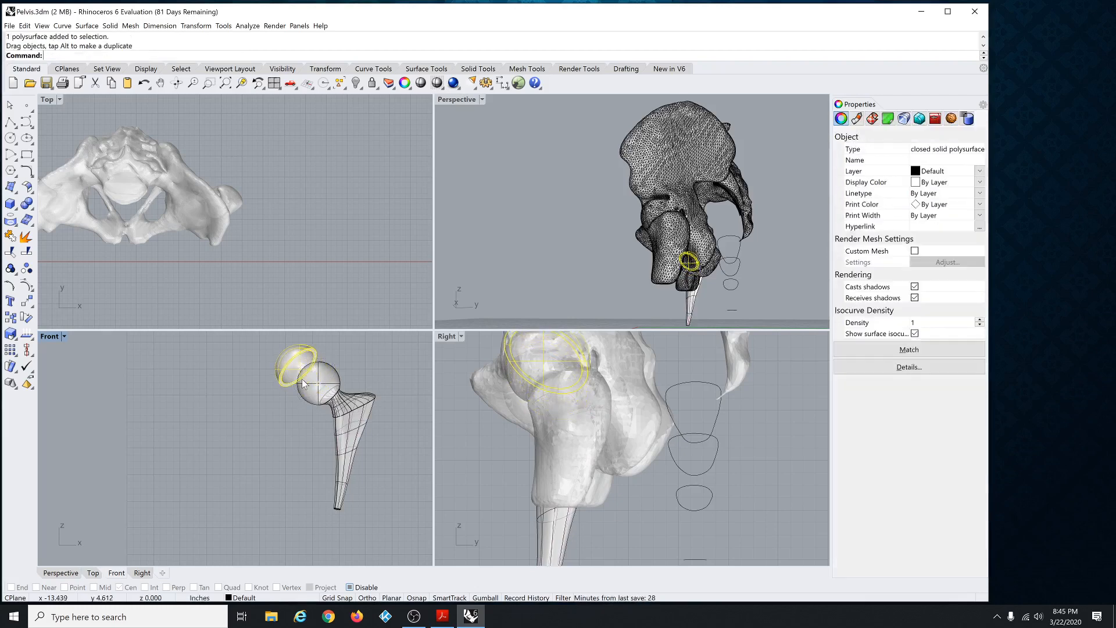
{"action": "left_click", "coordinate": [361, 367]}
Frame the implant and separated cup closely in the Perspective view, at an angle that shows the cup's hollow inside.
{"action": "right_click_drag", "start_coordinate": [647, 219], "coordinate": [592, 255]}
{"action": "scroll", "coordinate": [613, 266], "scroll_direction": "up", "scroll_amount": 14}
{"action": "right_click_drag", "start_coordinate": [604, 211], "coordinate": [575, 254]}
{"action": "scroll", "coordinate": [590, 221], "scroll_direction": "down", "scroll_amount": 8}
{"action": "scroll", "coordinate": [574, 282], "scroll_direction": "up", "scroll_amount": 9}
{"action": "scroll", "coordinate": [588, 219], "scroll_direction": "down", "scroll_amount": 3}
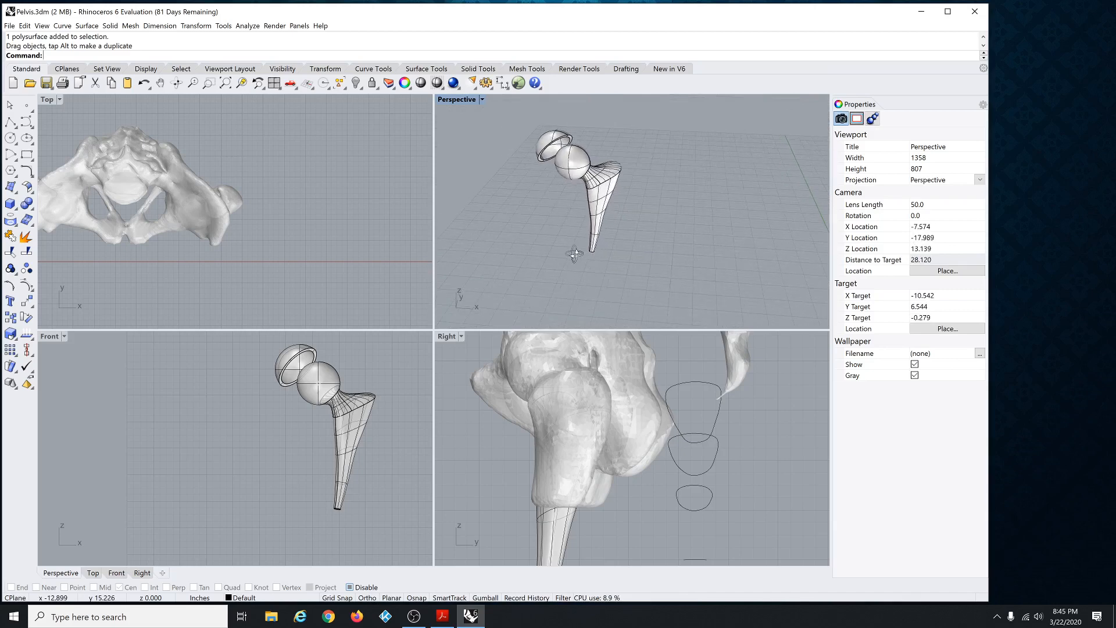
{"action": "scroll", "coordinate": [558, 166], "scroll_direction": "up", "scroll_amount": 4}
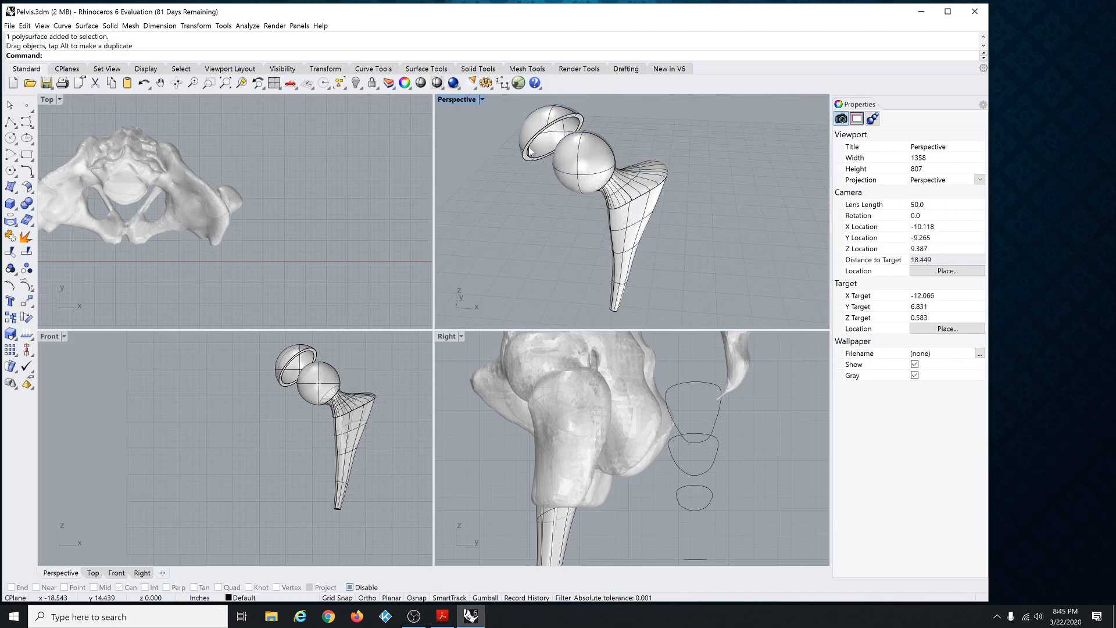
Open Snipping Tool and capture the part of the Perspective view showing the implant and cup, and reposition the snip window.
{"action": "key", "text": "super"}
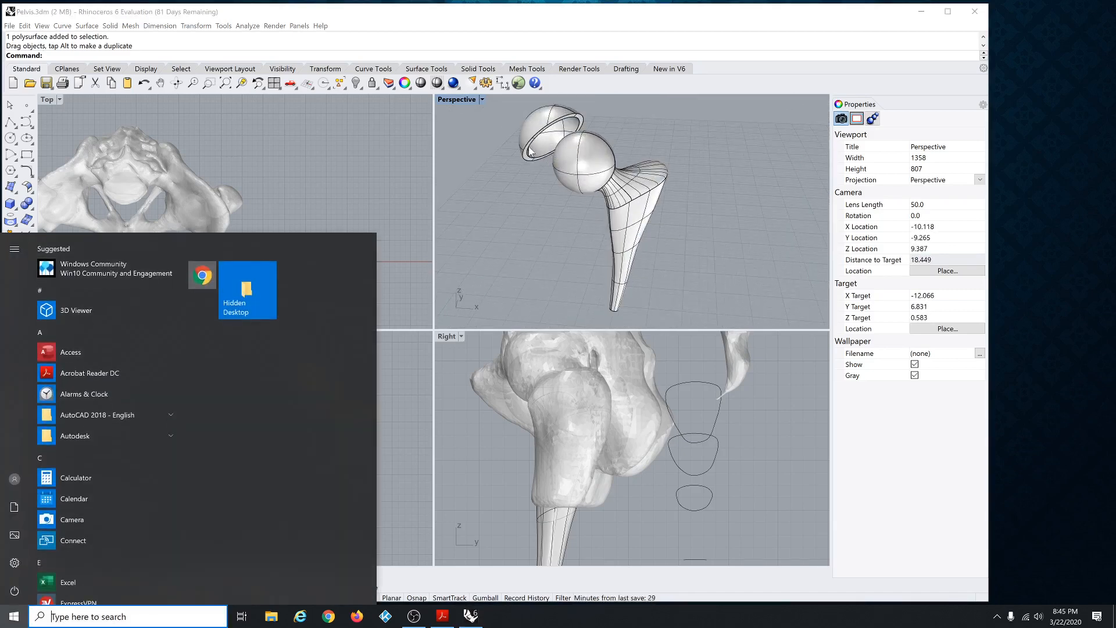
{"action": "type", "text": "s"}
{"action": "left_click", "coordinate": [129, 303]}
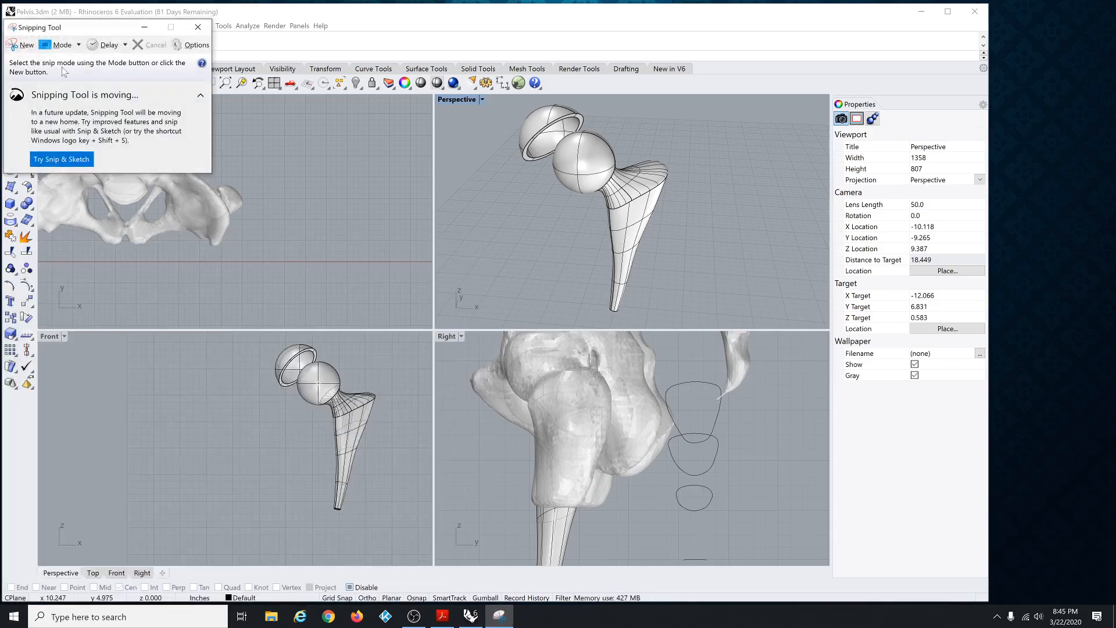
{"action": "left_click", "coordinate": [22, 45]}
{"action": "left_click_drag", "start_coordinate": [447, 102], "coordinate": [695, 321]}
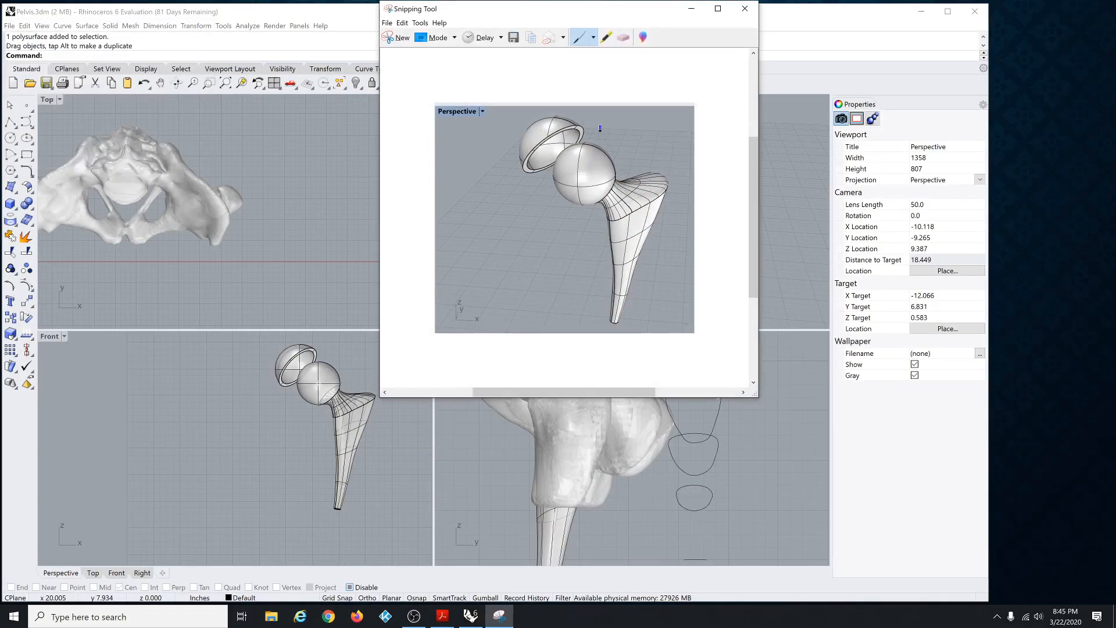
{"action": "left_click_drag", "start_coordinate": [607, 4], "coordinate": [571, 70]}
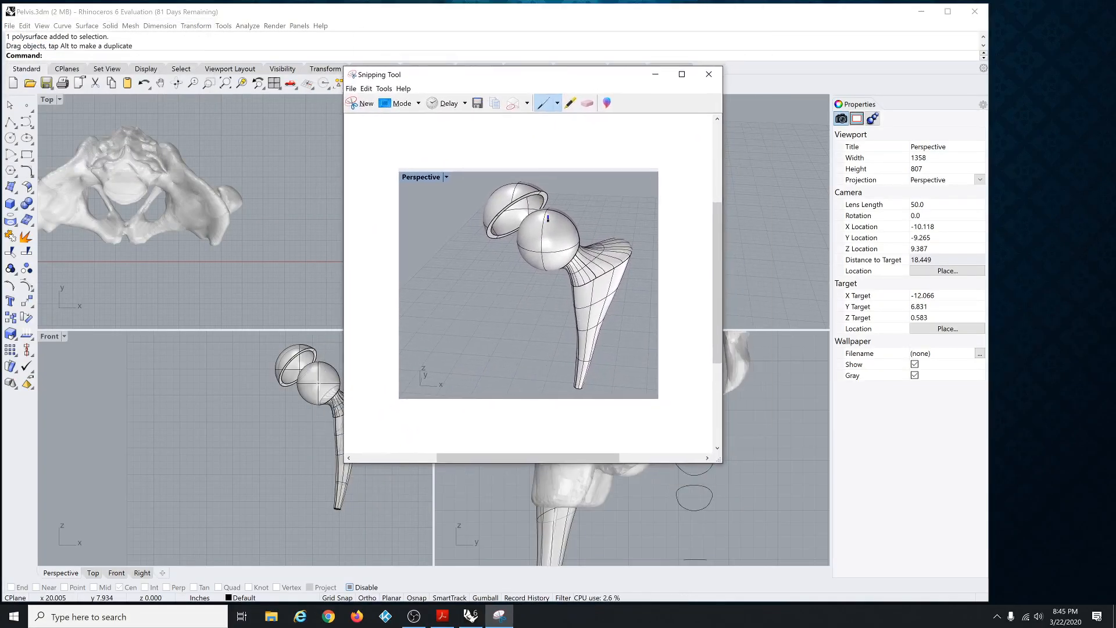
{"action": "scroll", "coordinate": [577, 266], "scroll_direction": "down", "scroll_amount": 1}
{"action": "left_click_drag", "start_coordinate": [580, 84], "coordinate": [536, 76]}
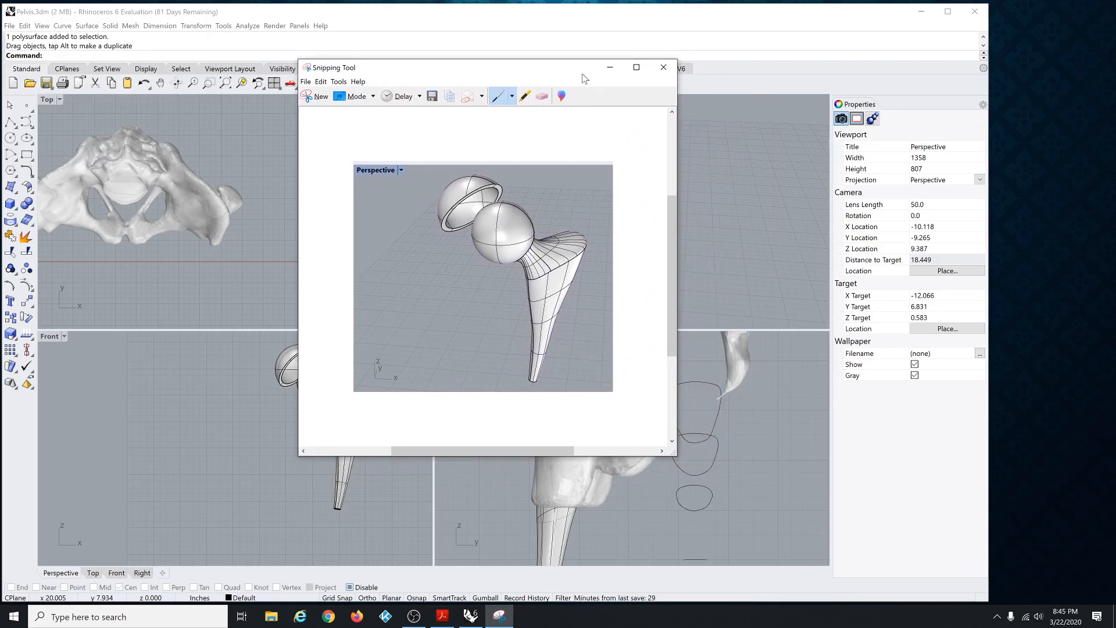